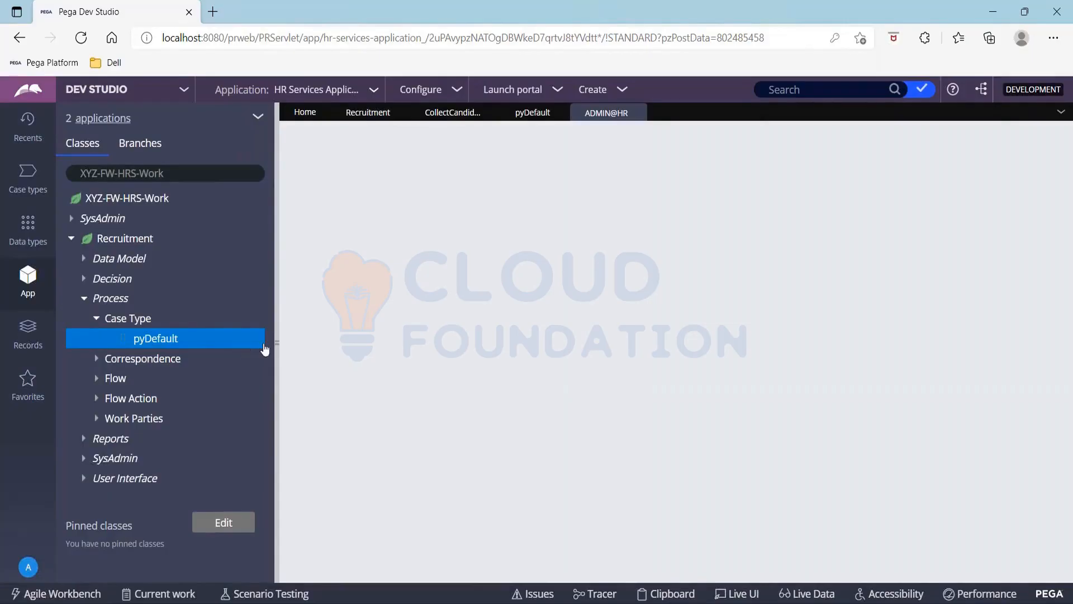
Collapse the side panels so the ADMIN@HR operator record fills the full width, and expand the Save options
left_click(276, 327)
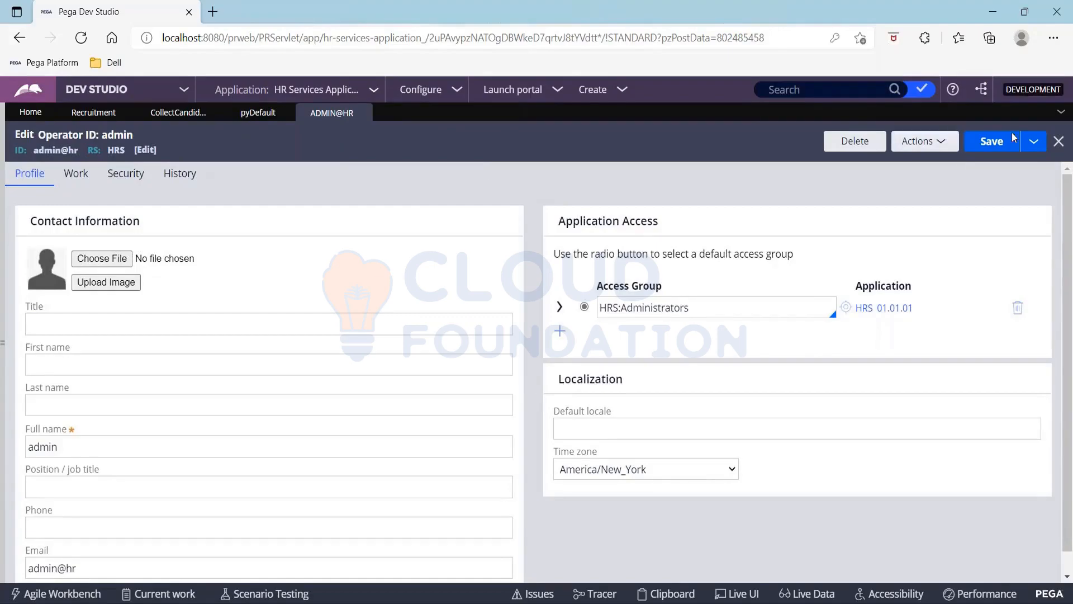
left_click(1033, 142)
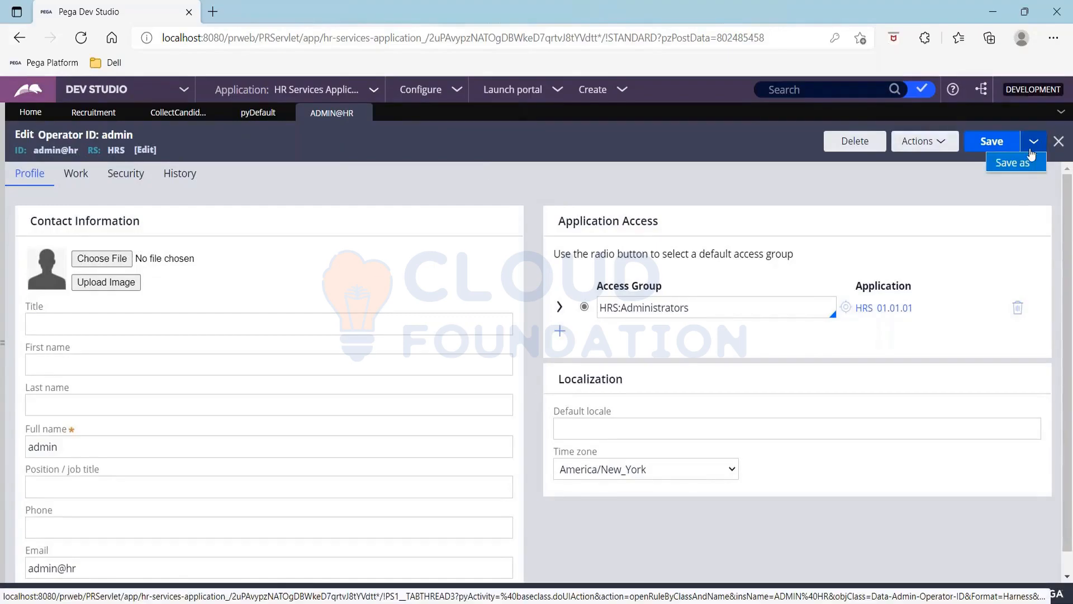
Save the admin operator as a copy with short description manager and operator ID manager@hr
left_click(1013, 164)
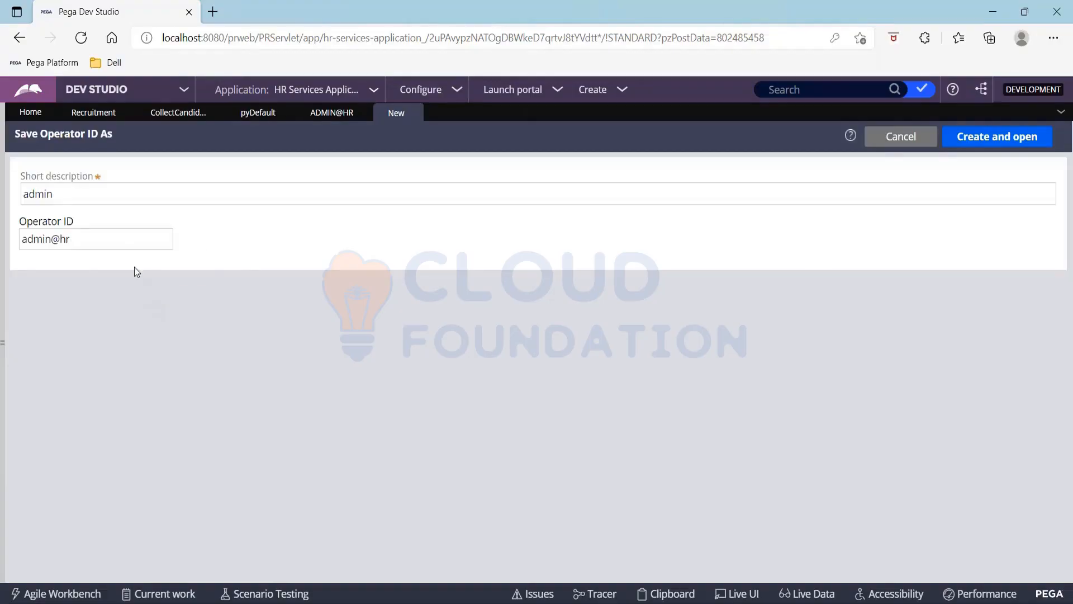
left_click(109, 197)
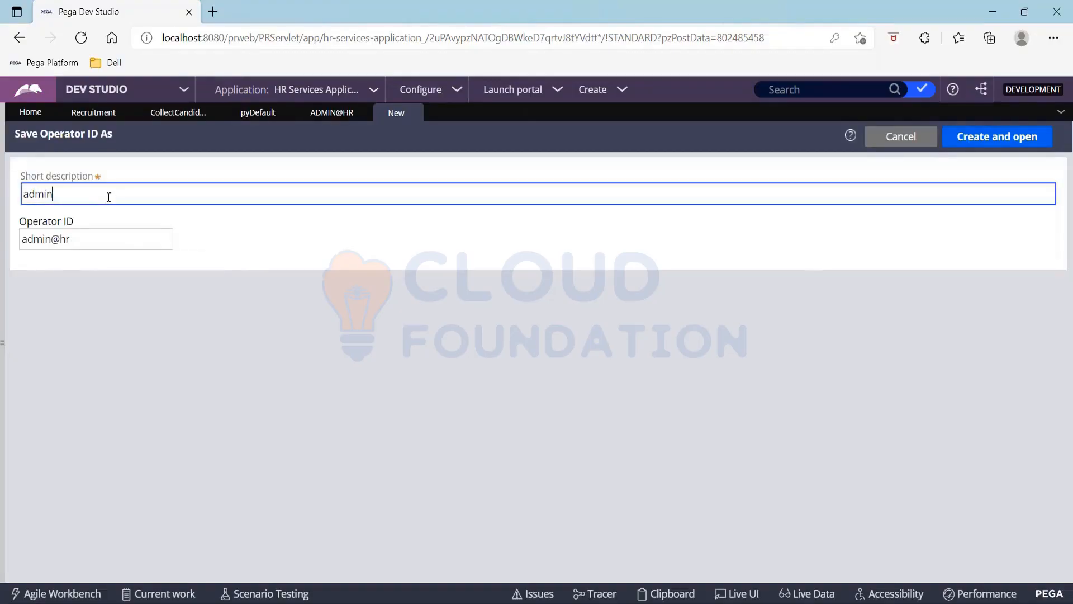
key("BackSpace")
key("BackSpace")
key("BackSpace")
key("BackSpace")
type("manager")
key("Tab")
key("Home")
type("manager")
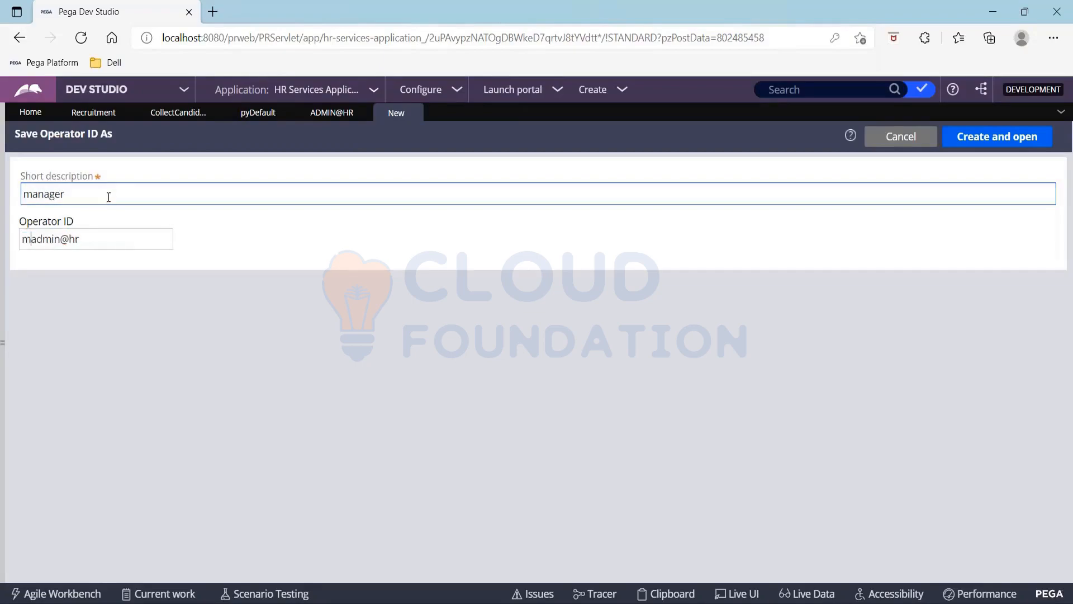
key("Delete")
key("Delete")
key("Delete")
key("Delete")
key("Delete")
left_click(968, 143)
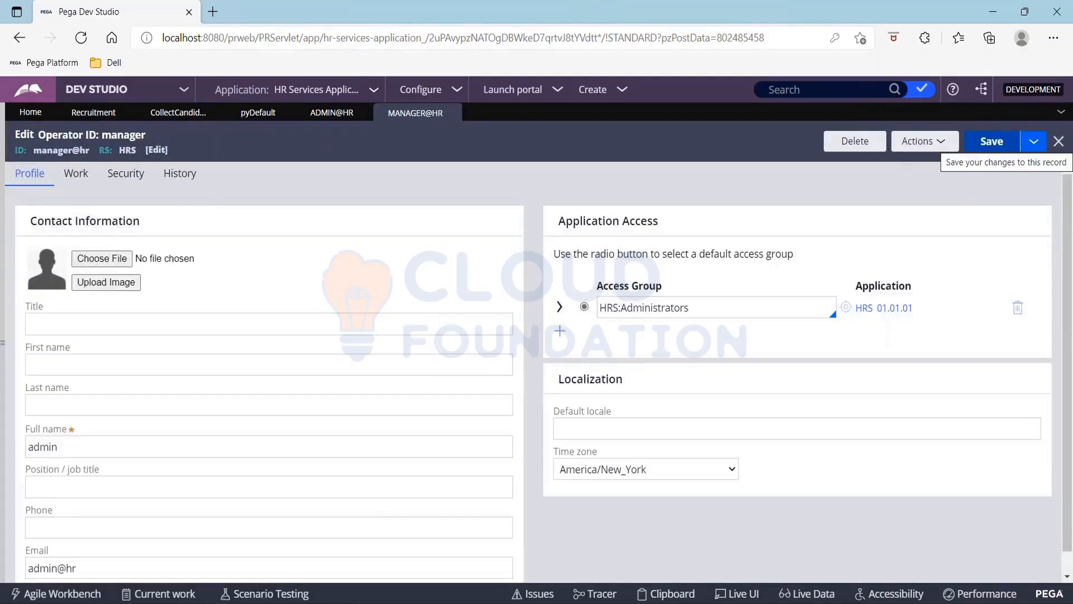
Set the manager operator's full name to manager and its access group to HRS:Managers
double_click(122, 454)
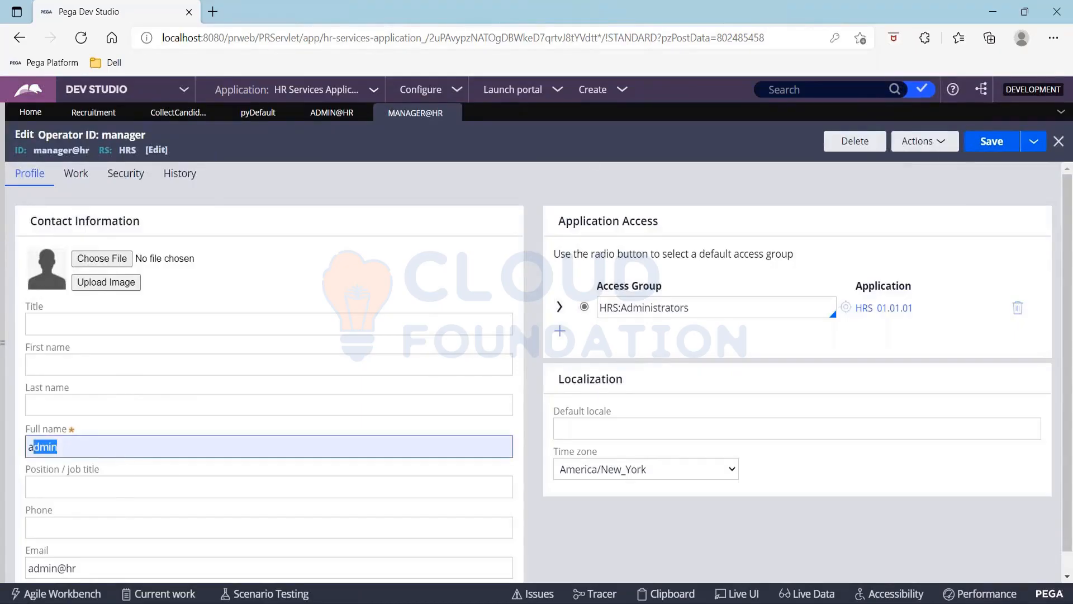
type("manager")
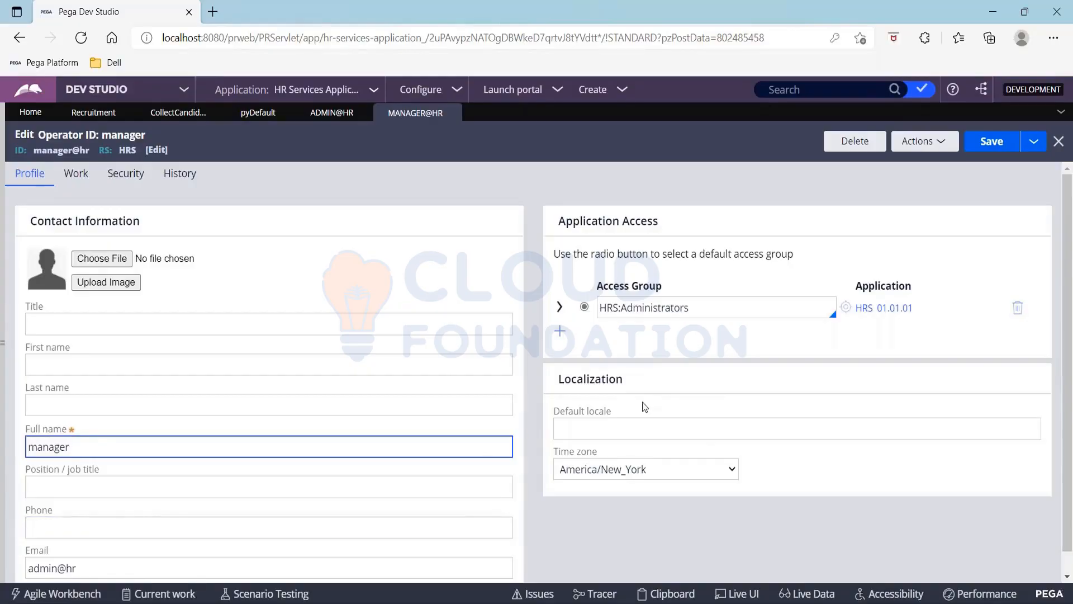
left_click(779, 306)
left_click(797, 306)
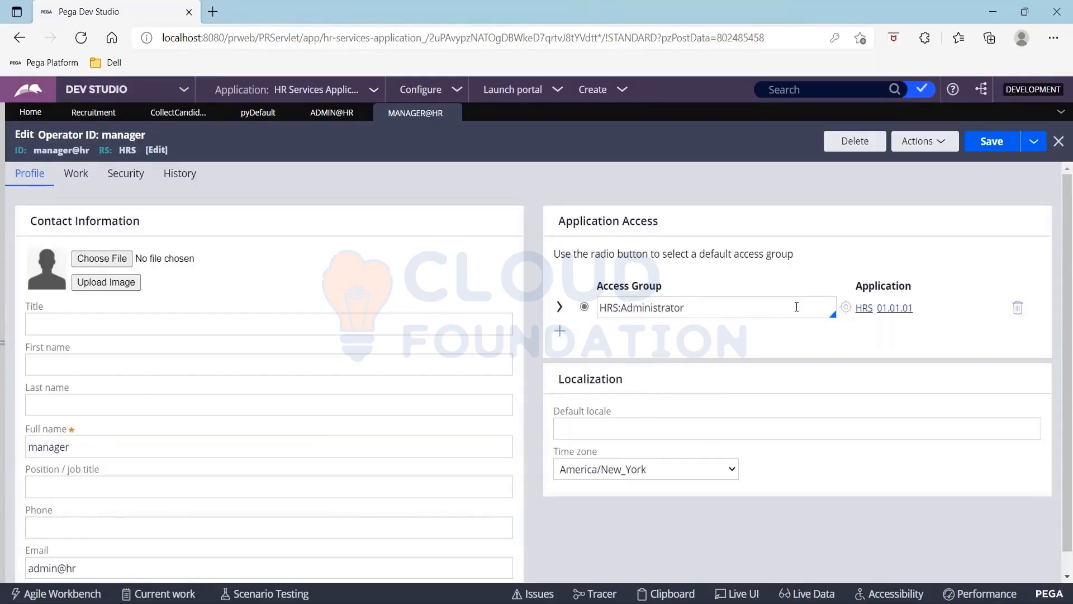
key("BackSpace")
key("BackSpace")
key("BackSpace")
key("BackSpace")
key("BackSpace")
key("BackSpace")
key("BackSpace")
key("BackSpace")
key("BackSpace")
key("BackSpace")
key("BackSpace")
key("BackSpace")
key("BackSpace")
key("BackSpace")
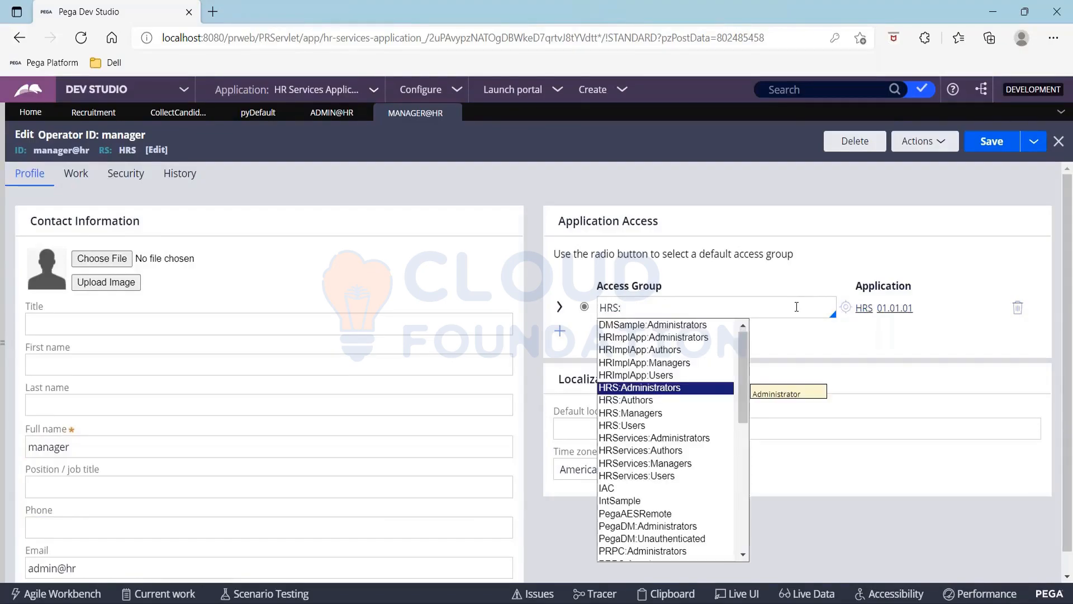
key("Down")
key("Down")
key("Return")
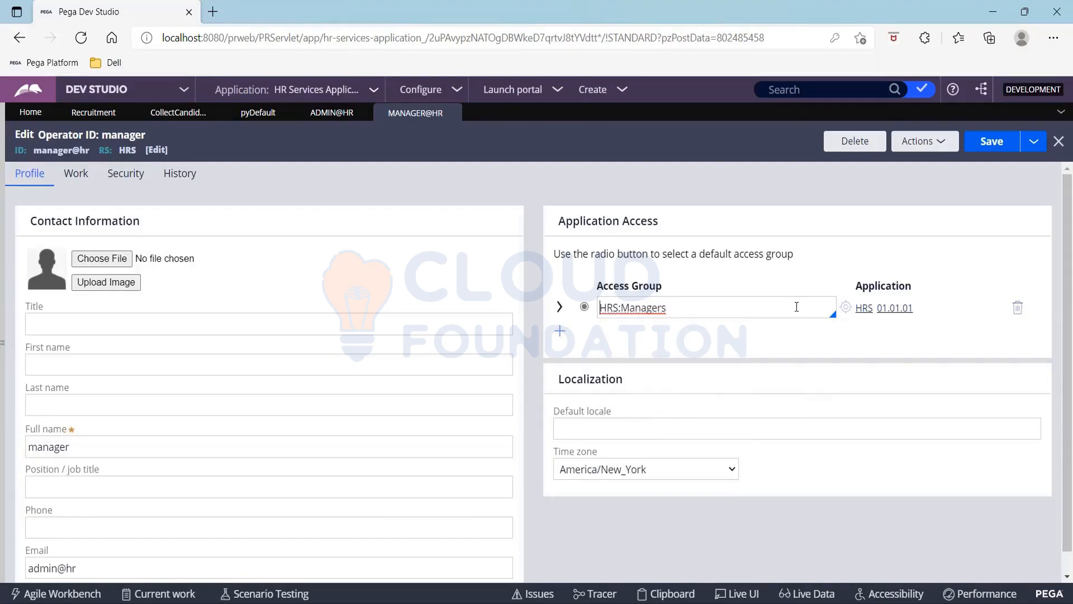
Save the manager operator and start saving another copy of it
left_click(993, 147)
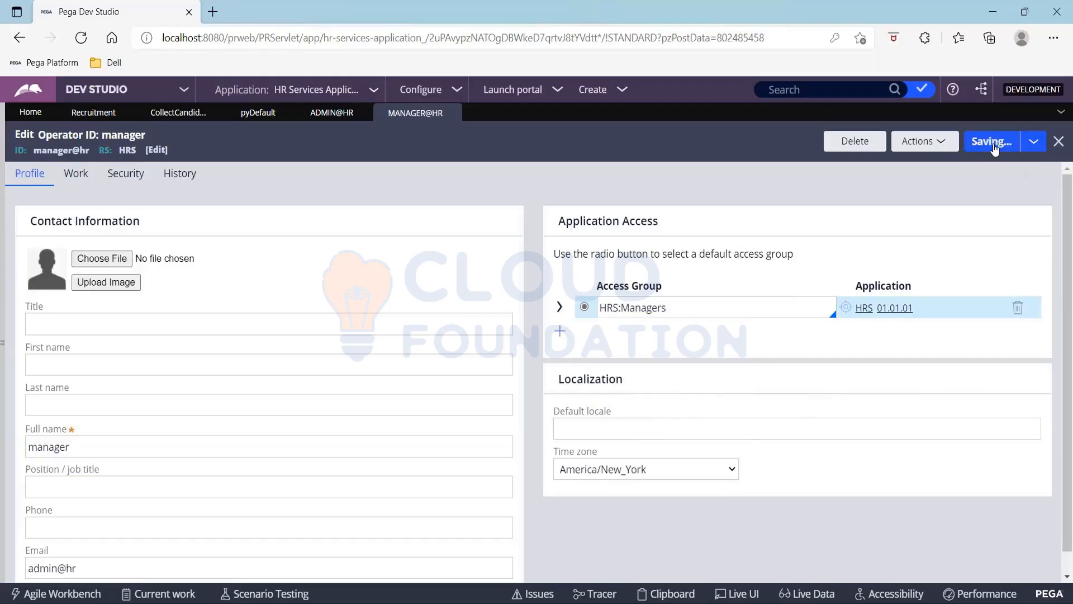
left_click(1034, 144)
left_click(1019, 162)
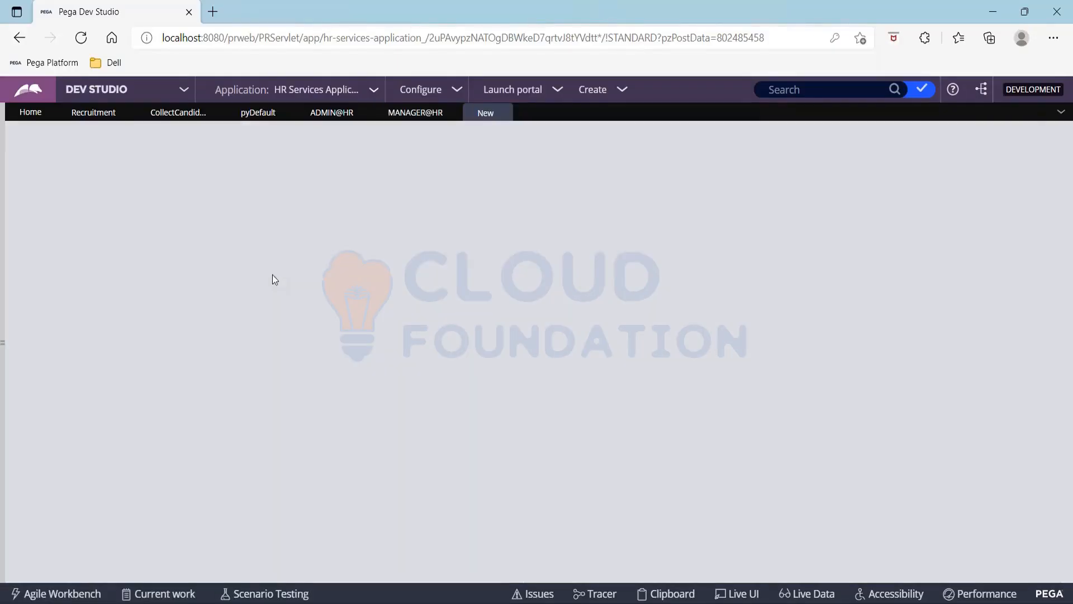
Create the copy with short description srmanager and operator ID srmanager@hr
left_click(27, 194)
type("s")
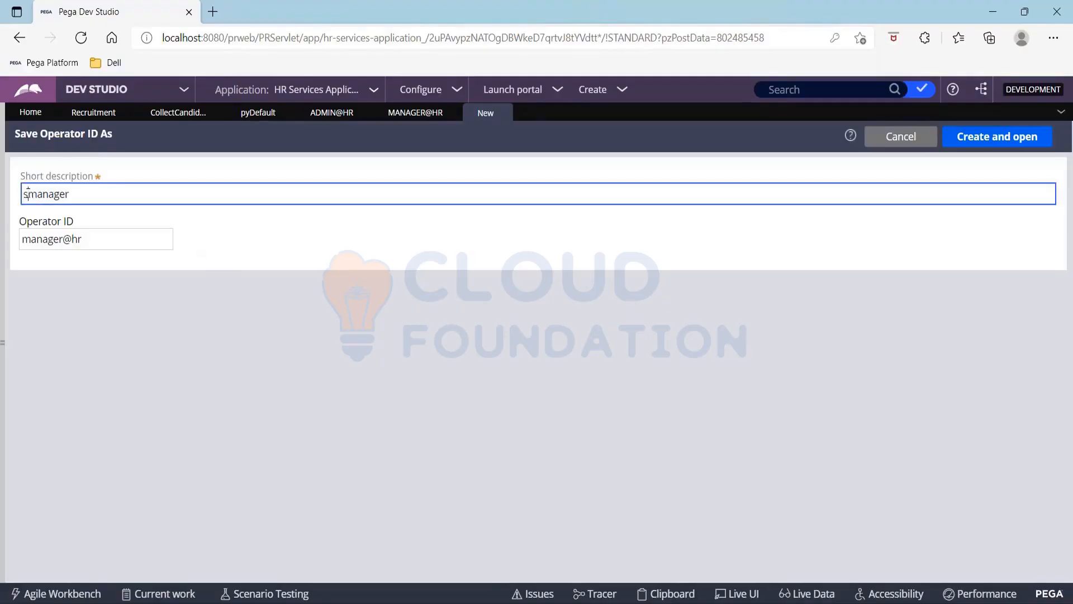
type("r")
key("Tab")
key("Home")
type("sr")
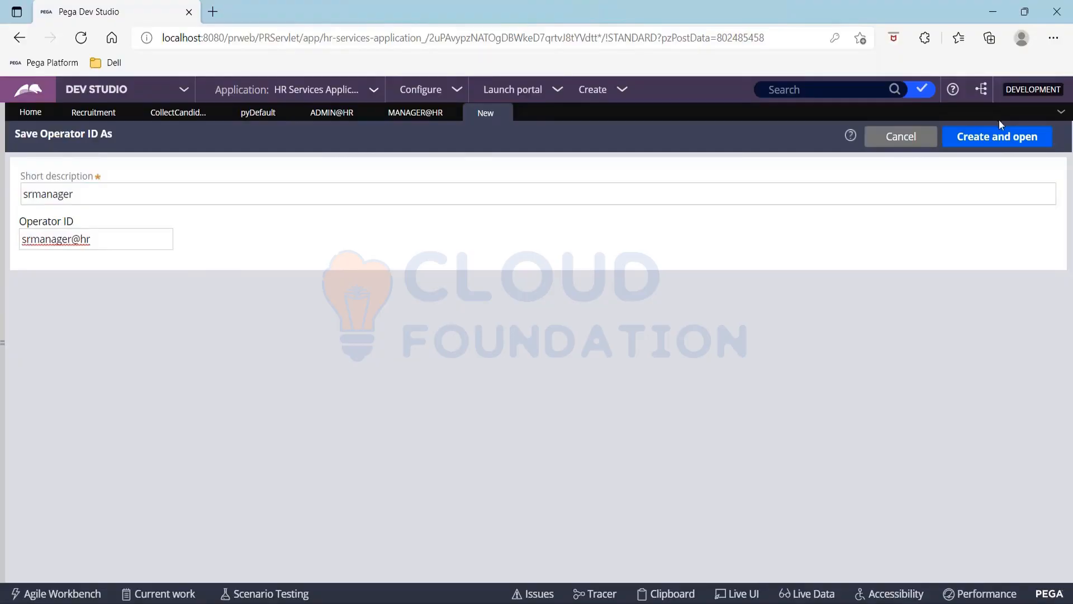
left_click(998, 136)
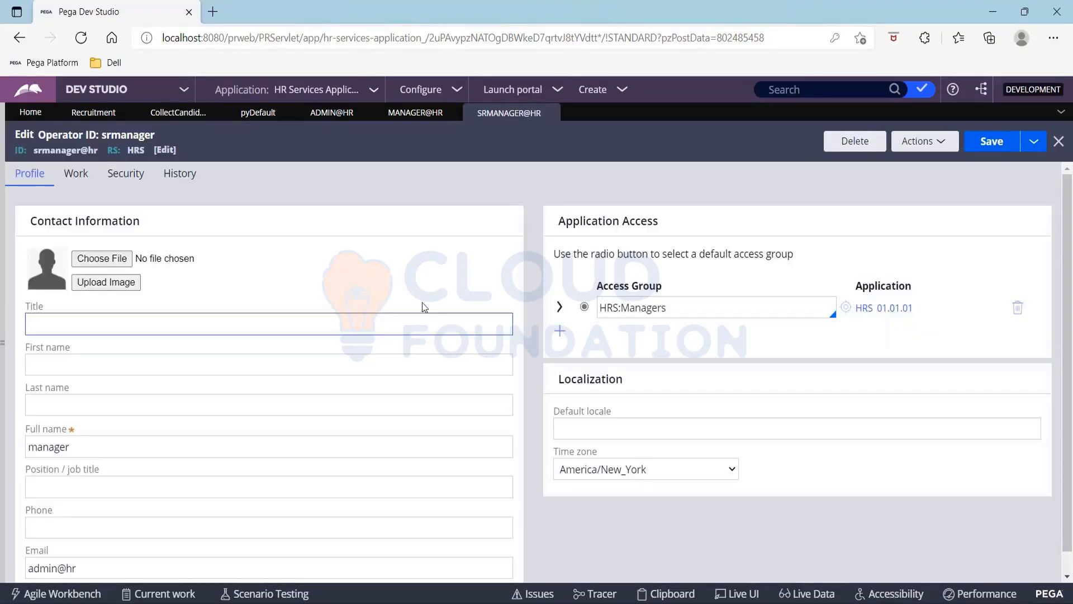
Set the full name to srmanager, save, and start another copy
left_click(116, 446)
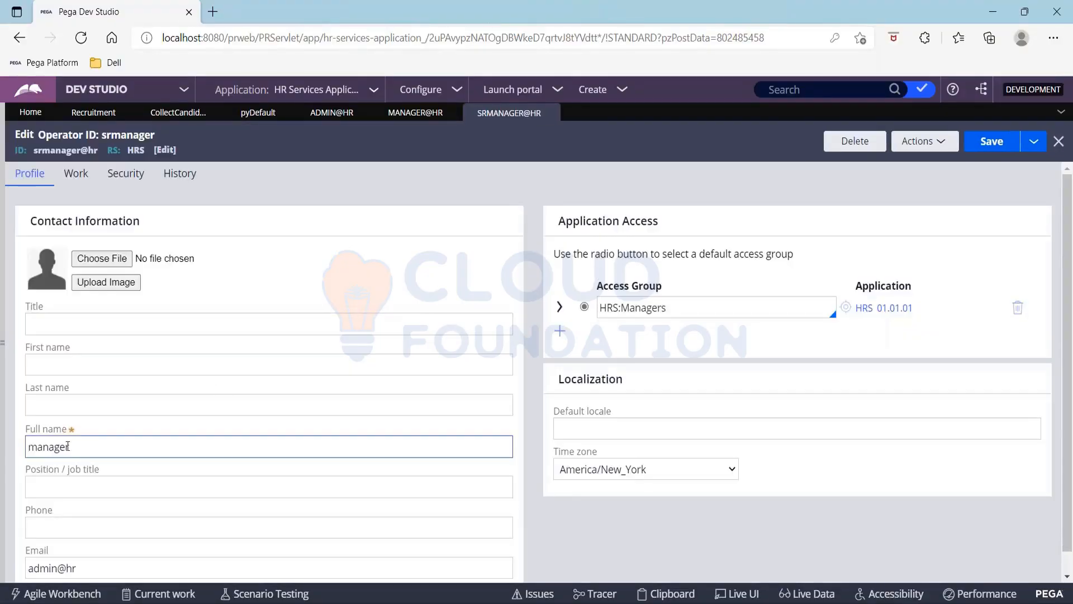
left_click(33, 447)
type("sr")
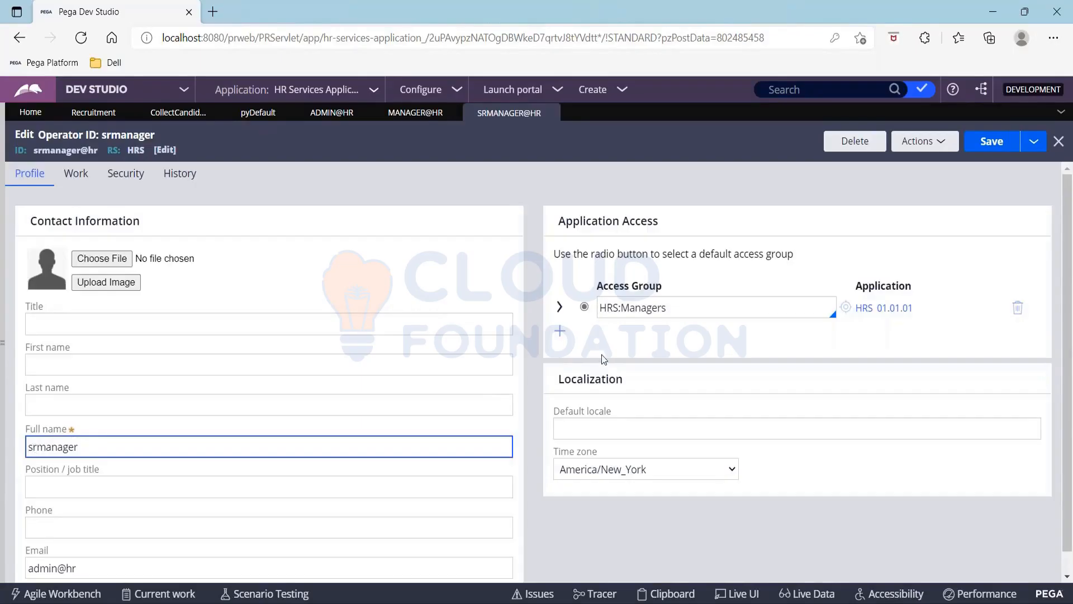
left_click(990, 148)
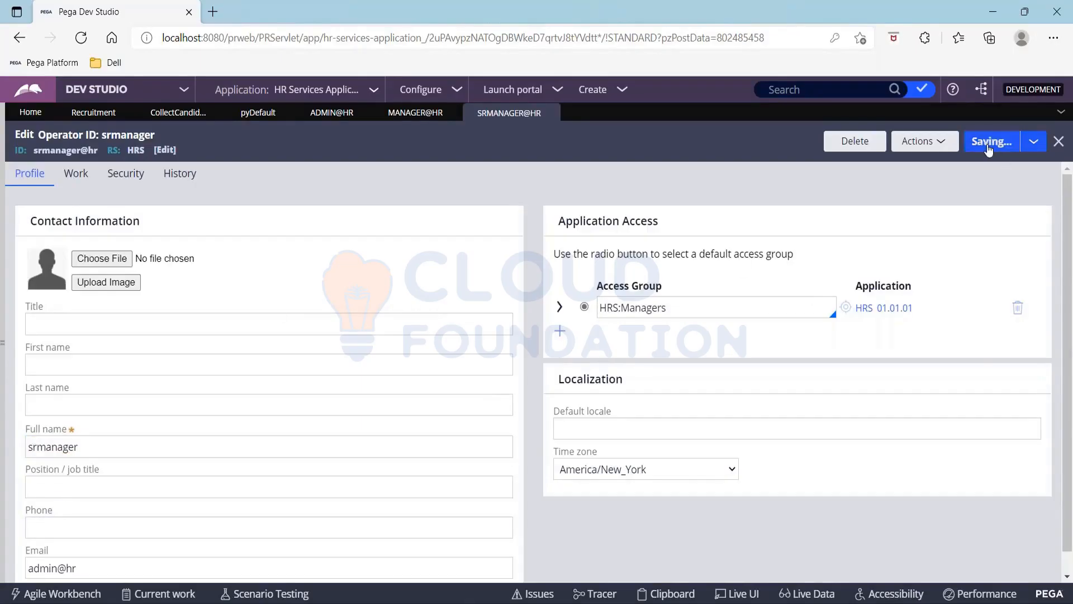
left_click(1033, 141)
left_click(1013, 163)
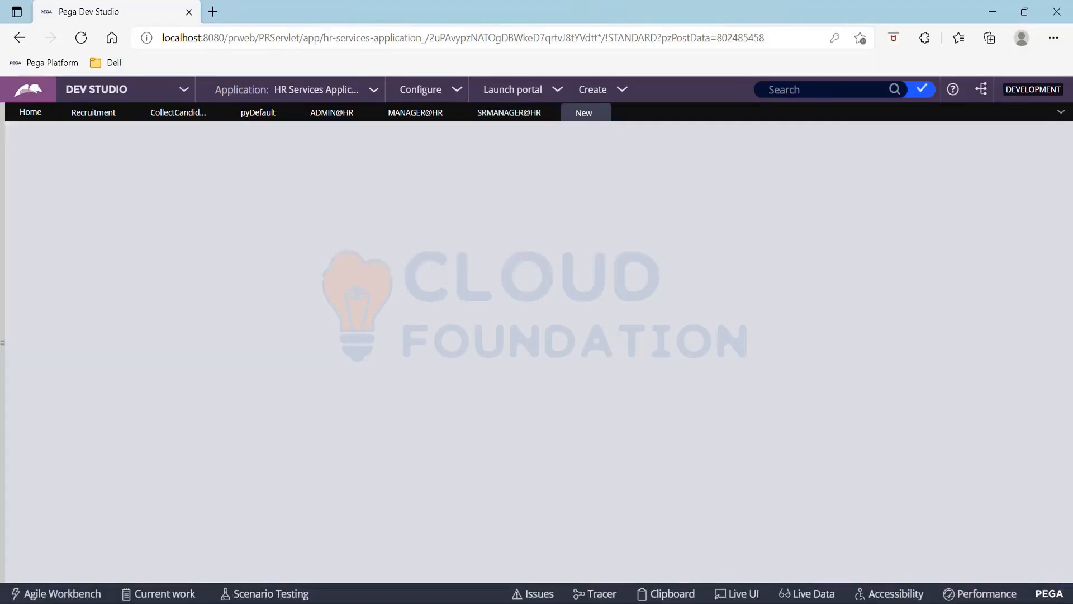
Create the copy with short description vp and operator ID vp@hr
left_click(62, 193)
double_click(82, 193)
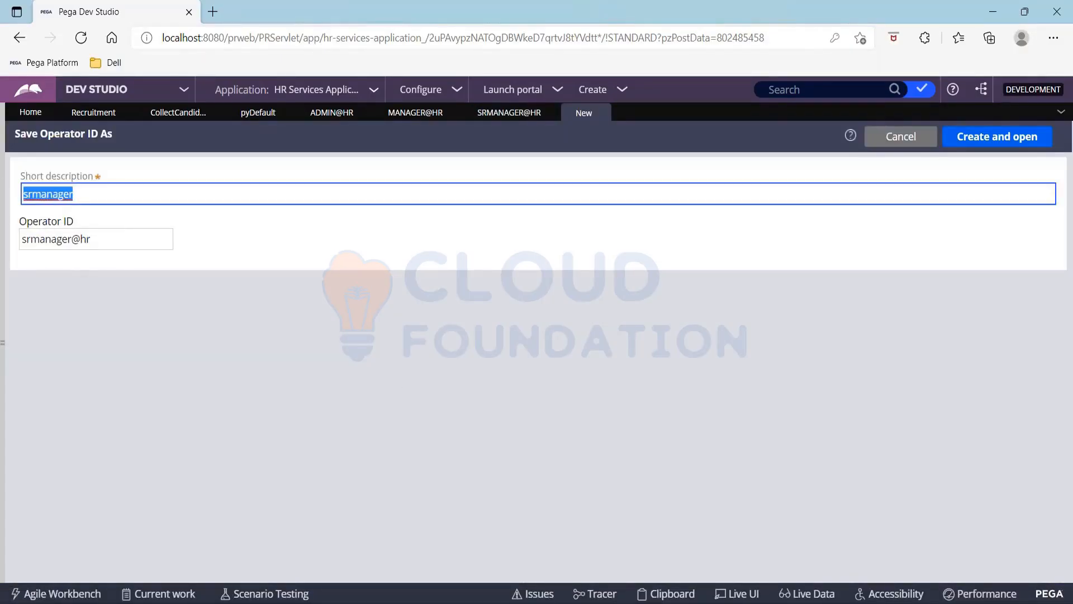
type("vp")
key("Tab")
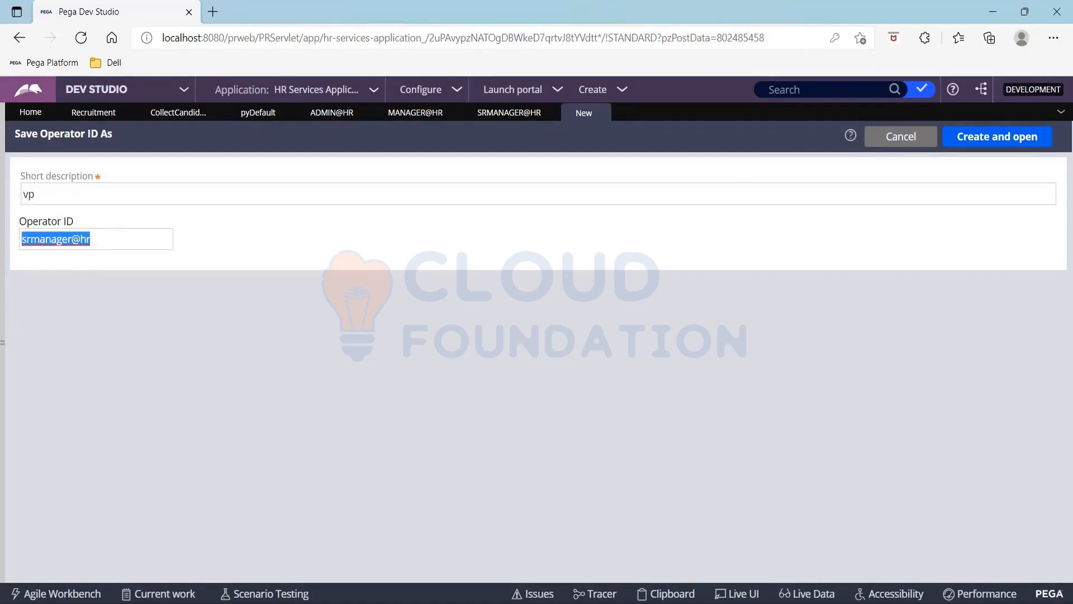
key("Home")
type("vp")
key("Delete")
key("Delete")
key("Delete")
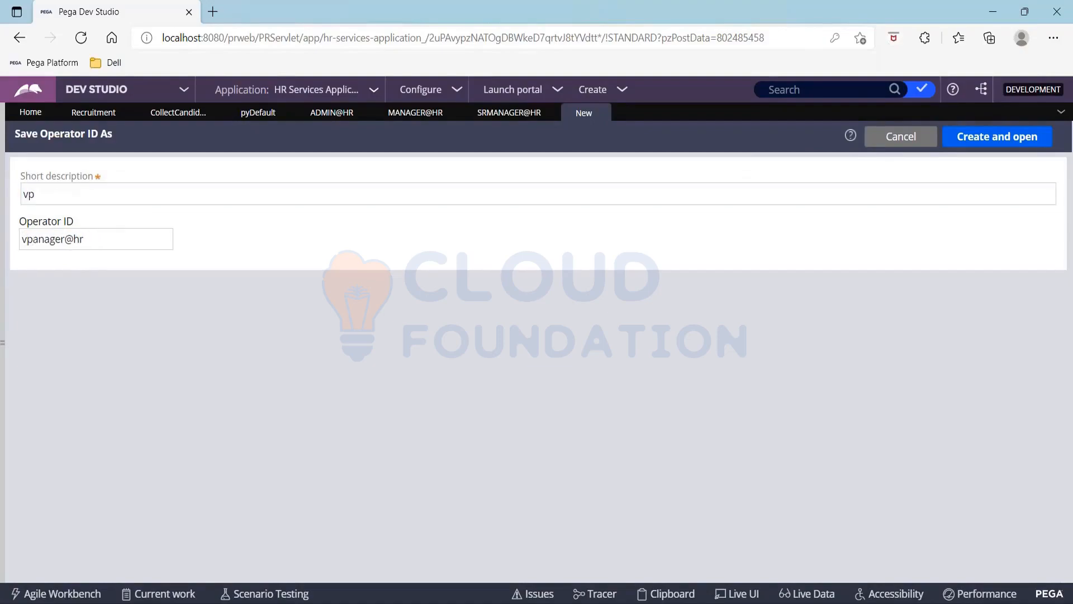
key("Delete")
key("Delete")
key("Delete")
key("Delete")
key("Delete")
key("Delete")
left_click(992, 139)
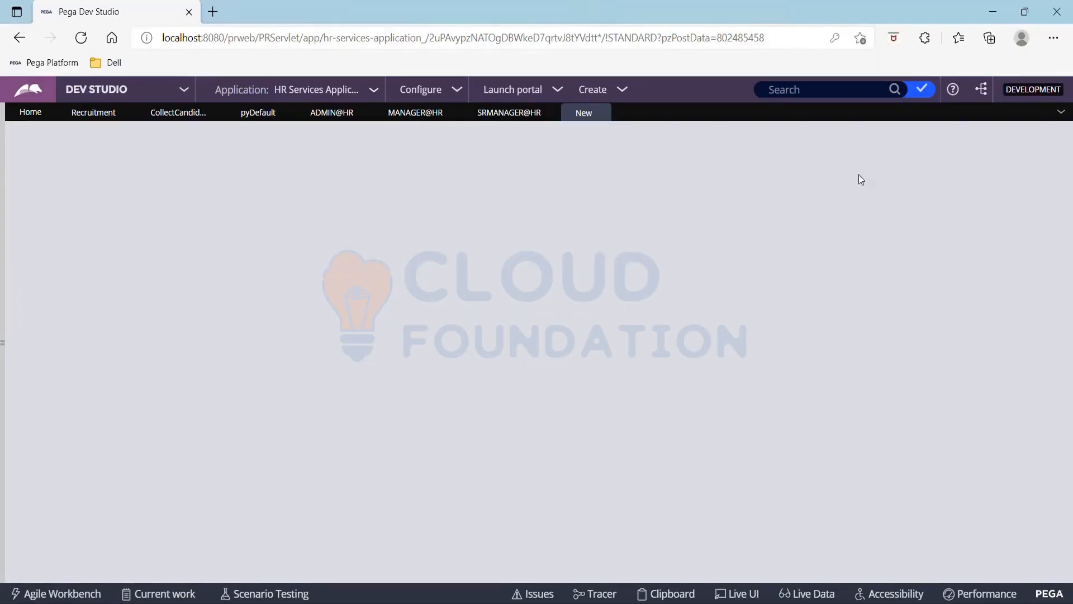
Set the VP operator's full name to vp and save it
double_click(78, 447)
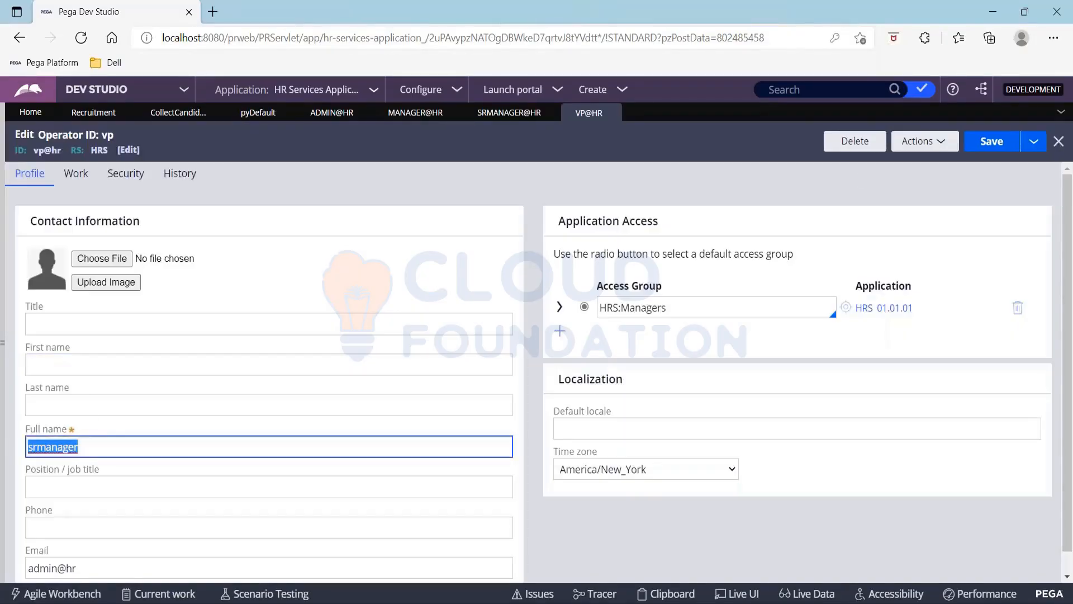
key("BackSpace")
type("vp")
key("Tab")
key("Tab")
key("Tab")
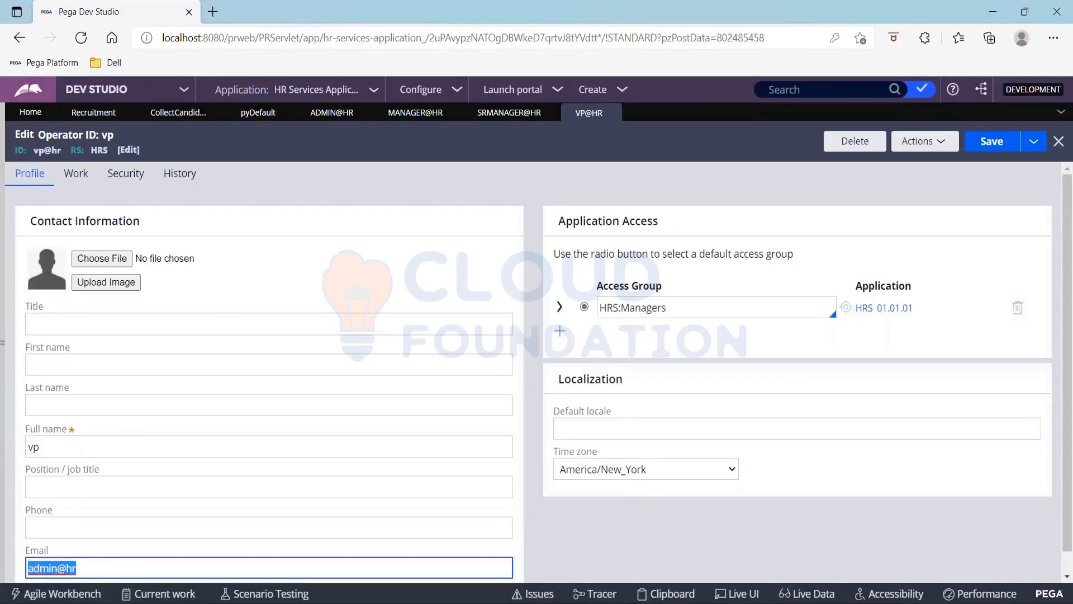
left_click(986, 147)
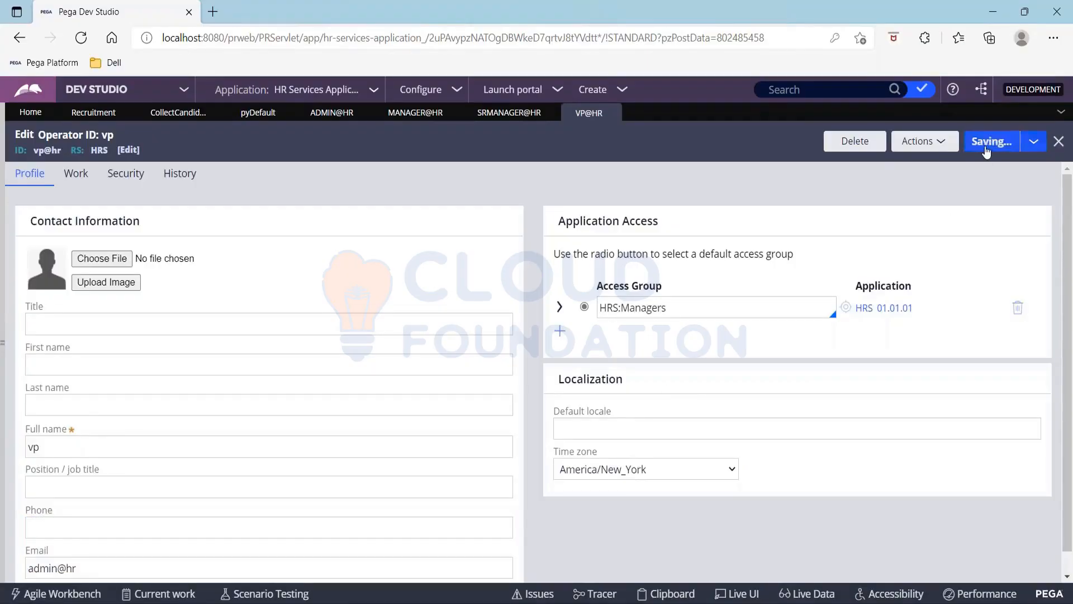
left_click(987, 150)
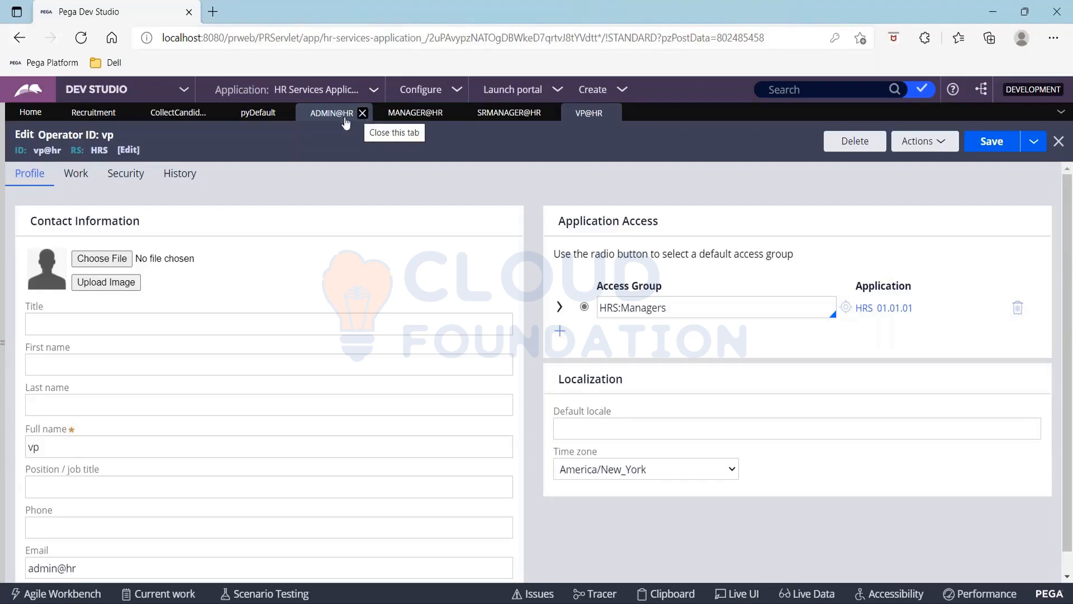
Set the admin@hr operator's Reports to field to manager@hr and save it
left_click(316, 119)
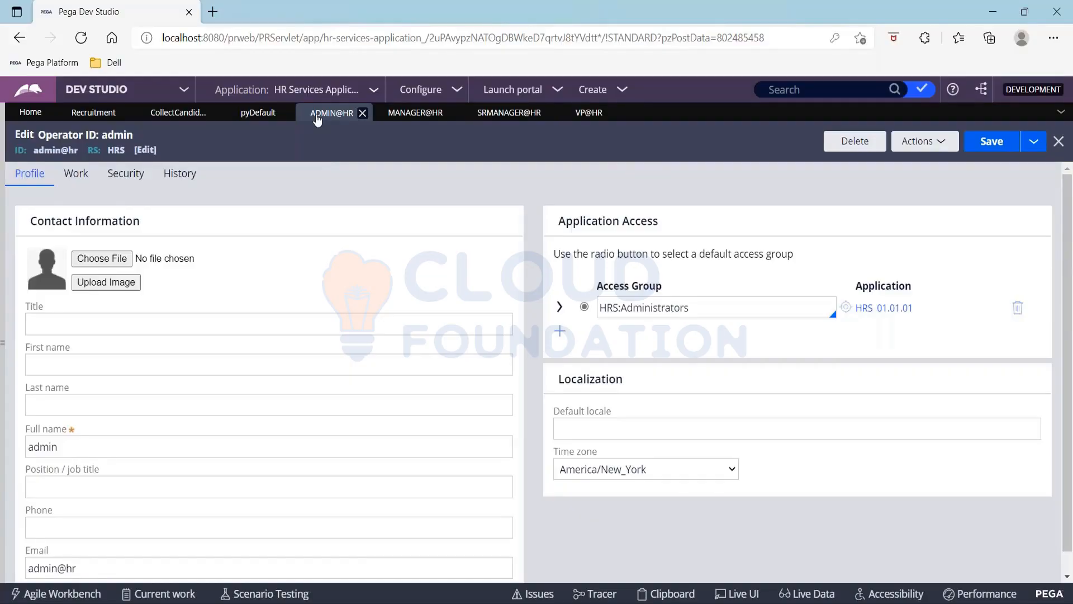
left_click(79, 179)
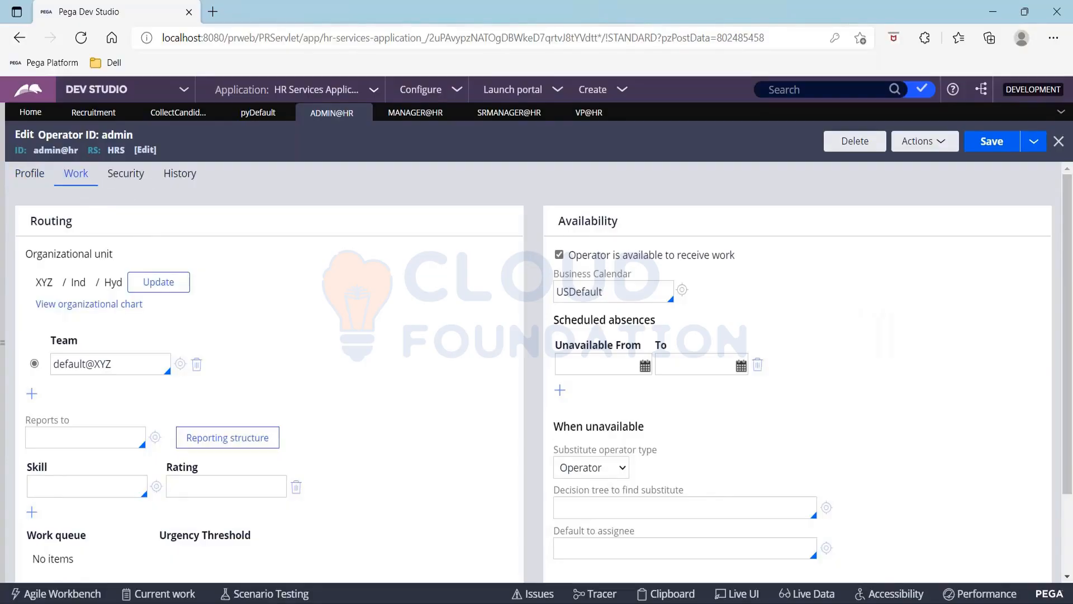
left_click(94, 432)
type("manager")
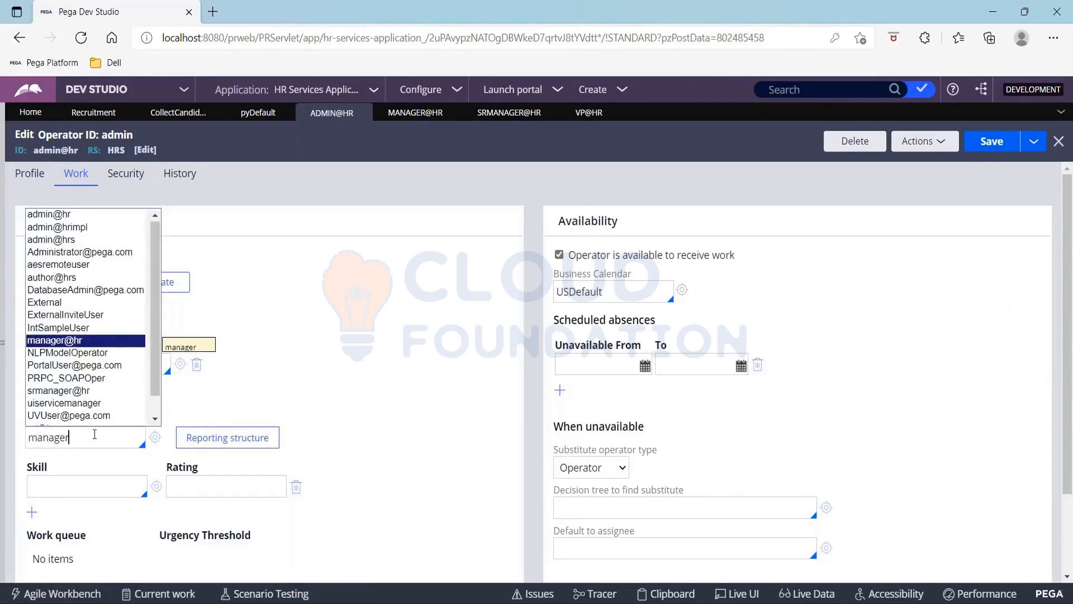
key("Return")
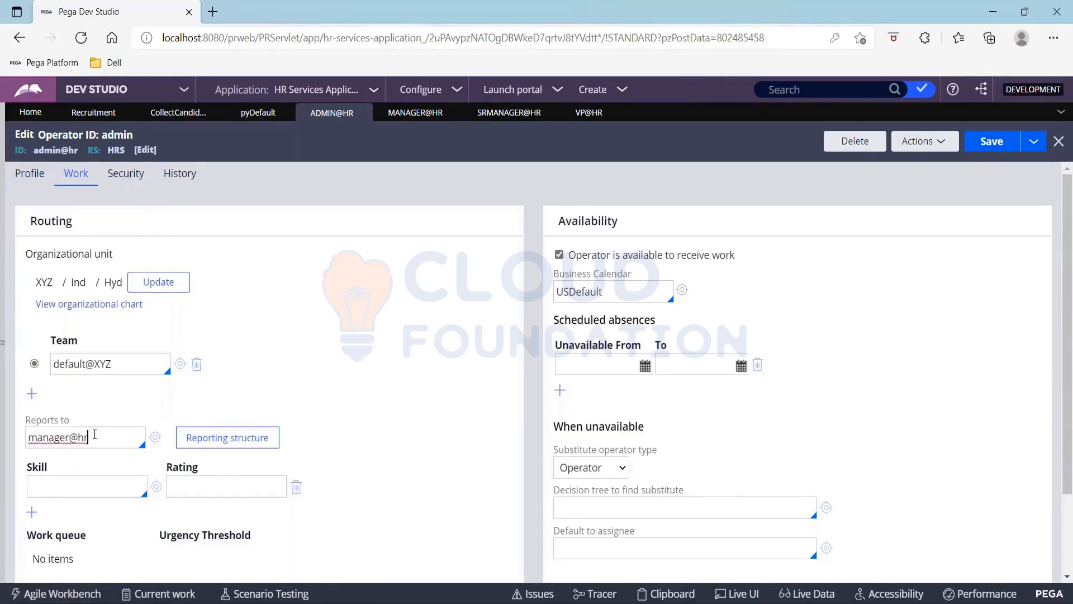
left_click(973, 136)
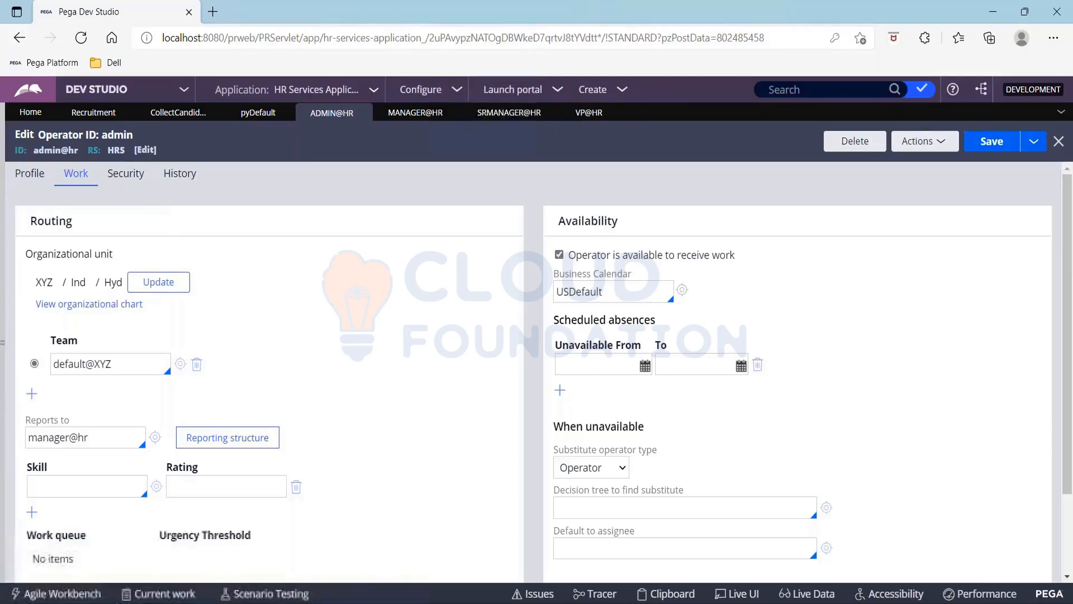
left_click(415, 112)
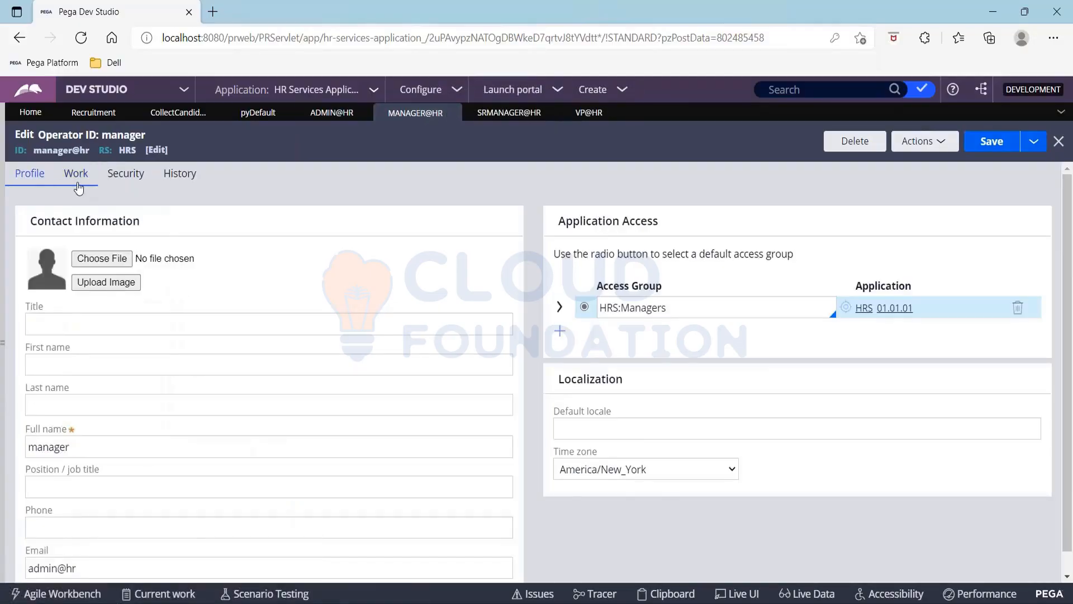
Make the manager operator report to srmanager@hr and save
left_click(79, 179)
left_click(86, 436)
type("sr")
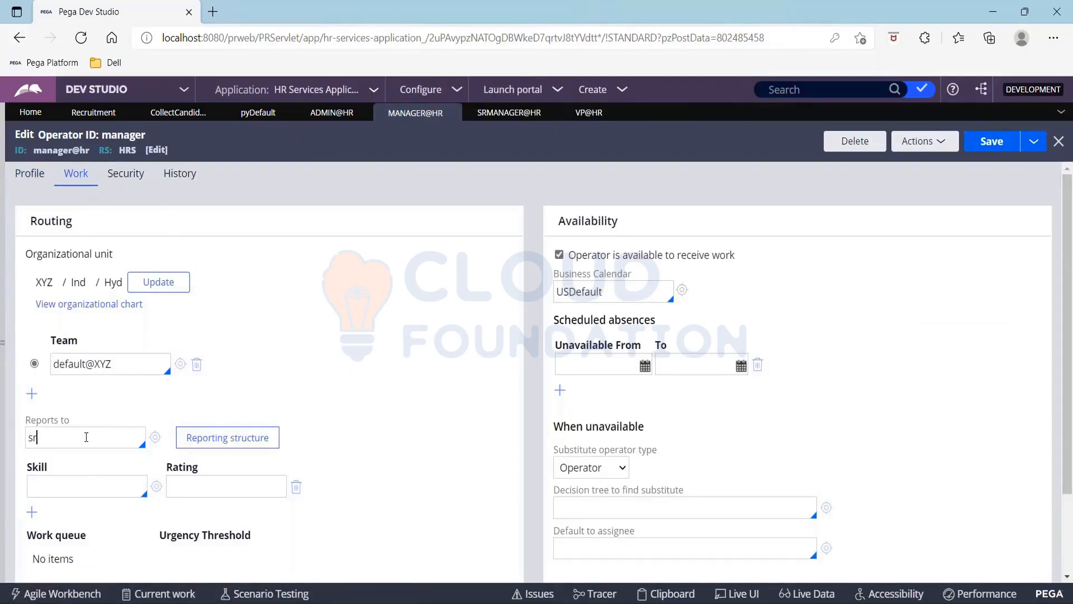
type("mana")
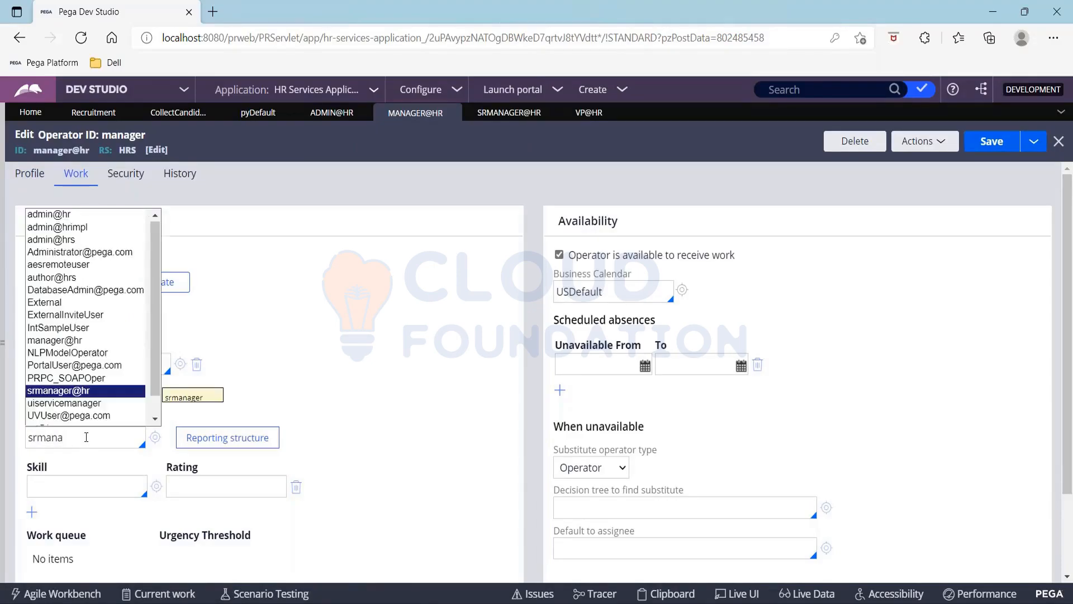
key("Return")
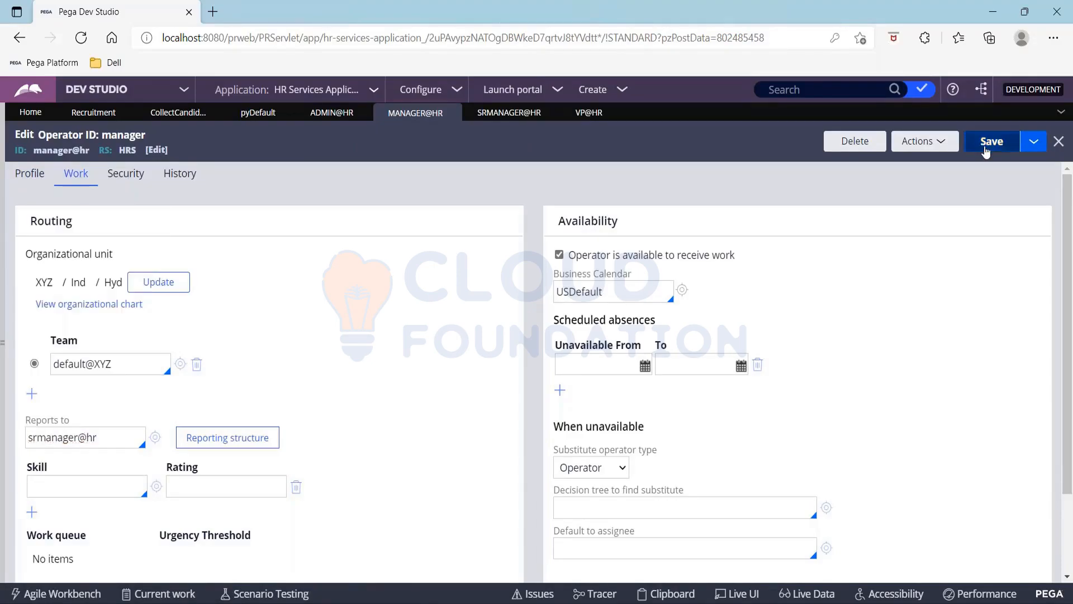
left_click(986, 147)
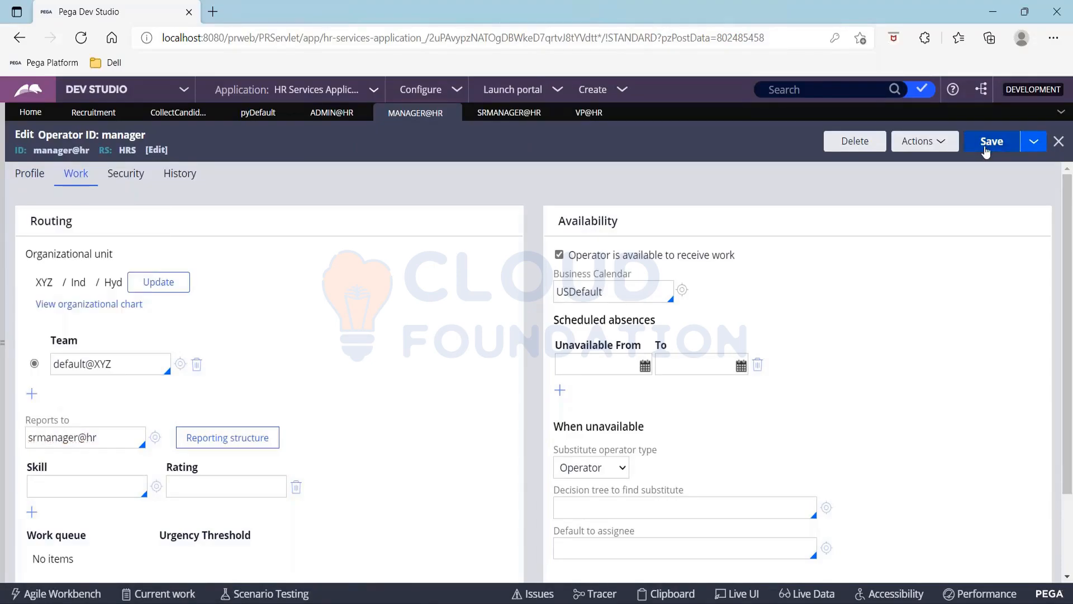
Make the srmanager operator report to vp@hr and save
left_click(514, 111)
left_click(76, 173)
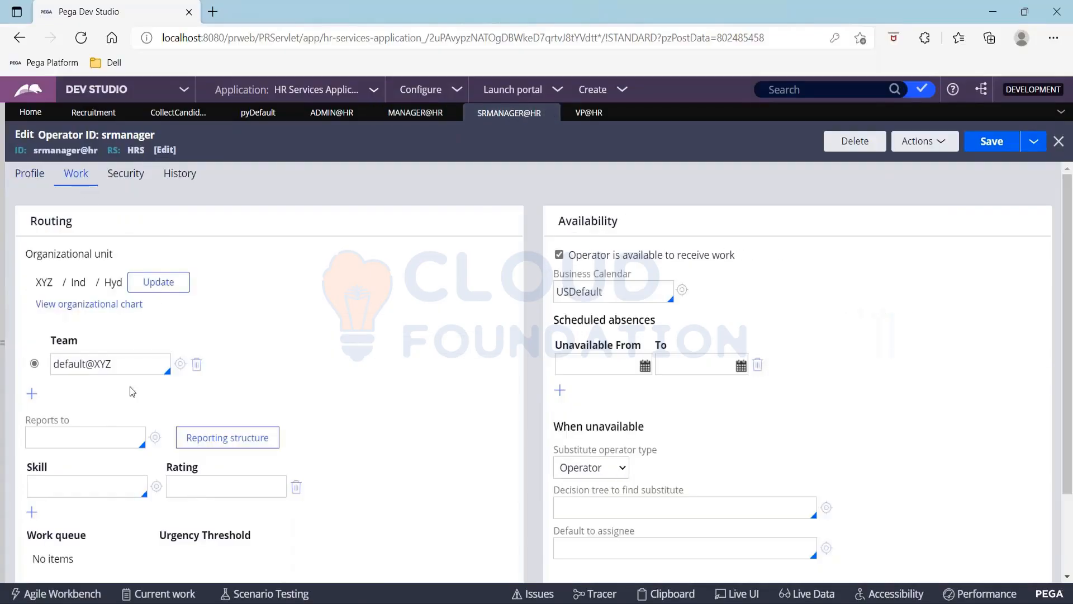
left_click(70, 438)
type("vp")
key("Return")
left_click(994, 142)
Check the reporting structure chart, then return to the Recruitment case type
left_click(246, 441)
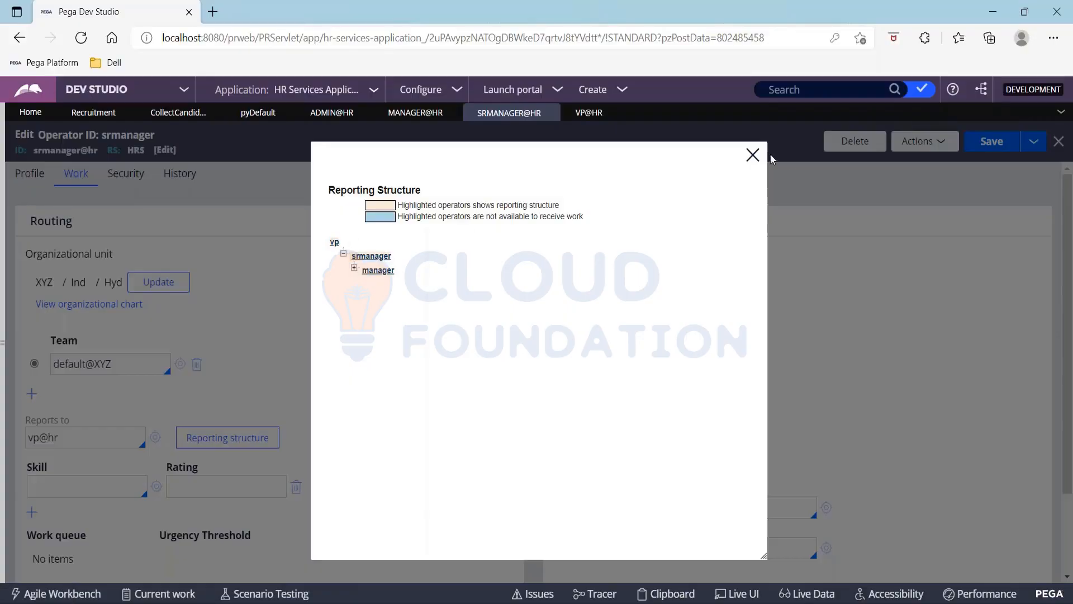
left_click(752, 155)
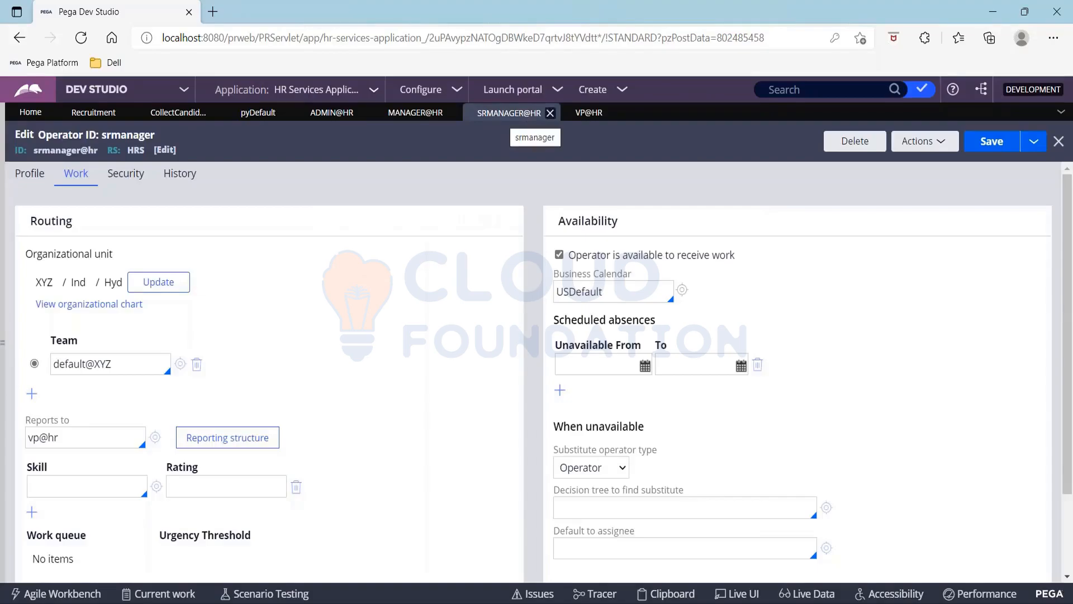
left_click(89, 115)
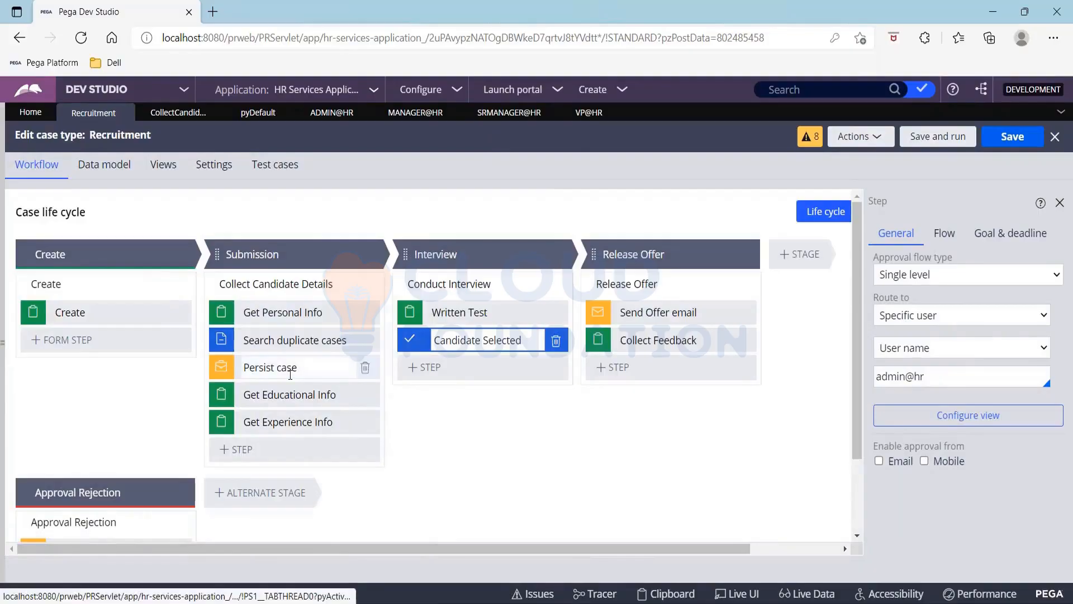
Add an Approve/Reject step after Get Personal Info and delete Search duplicate cases and Persist case
left_click(282, 450)
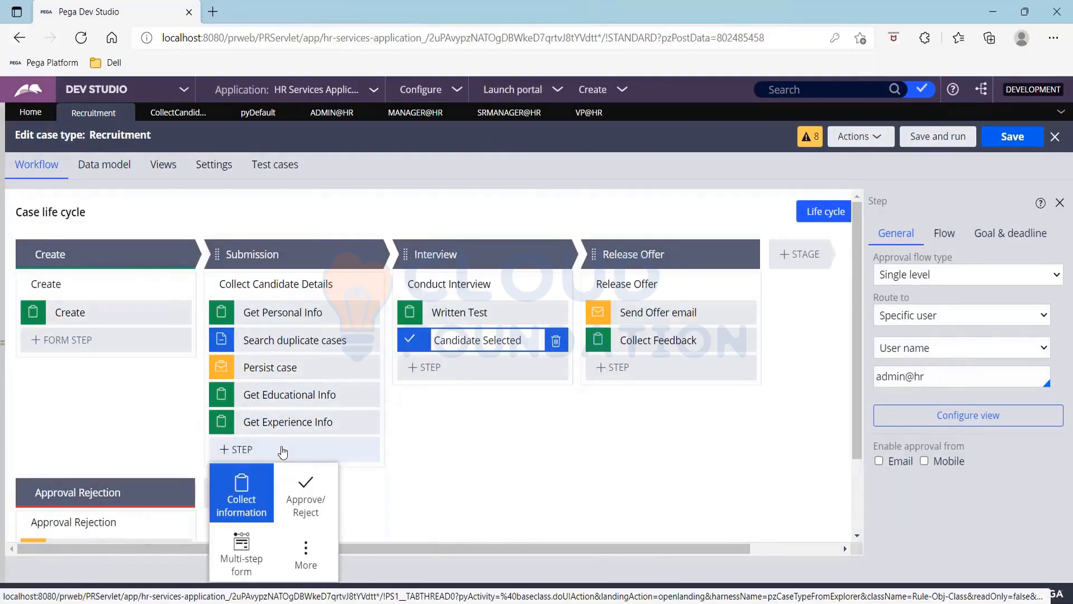
left_click(305, 511)
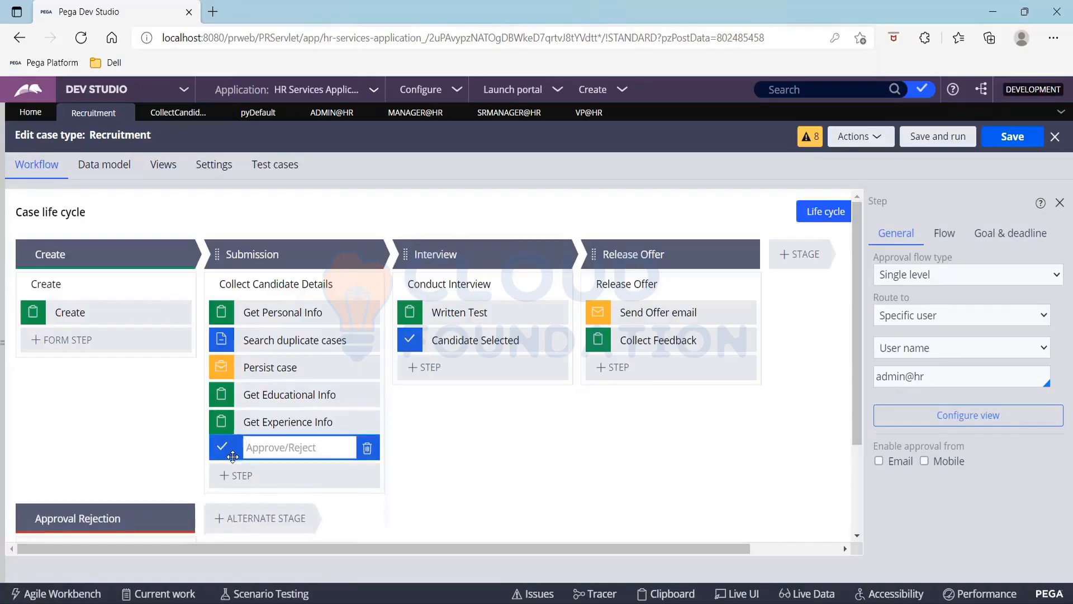
left_click_drag(233, 457, 234, 338)
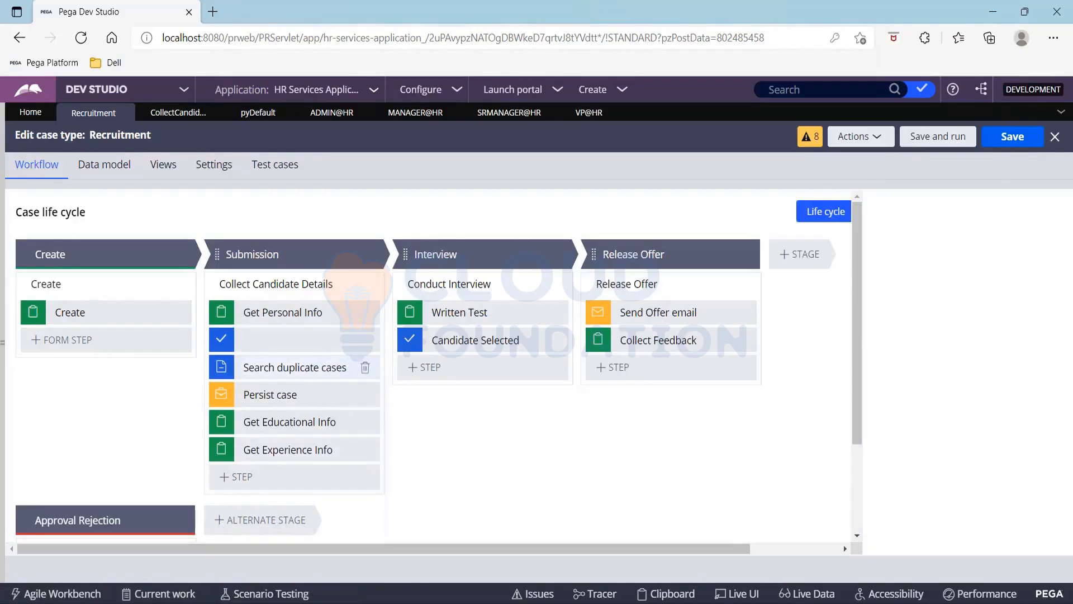
left_click(365, 367)
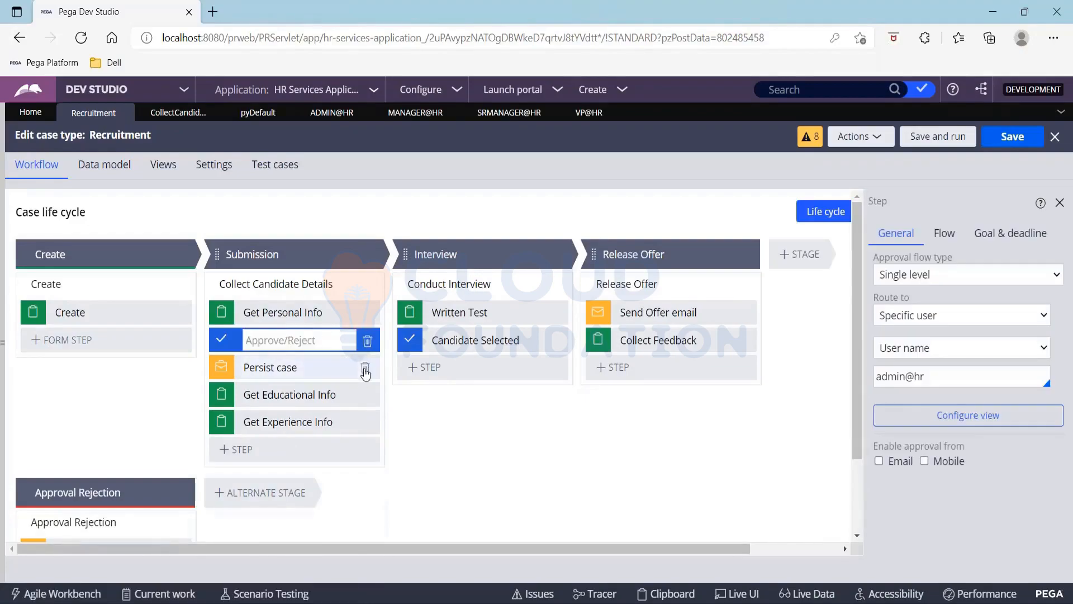
left_click(364, 367)
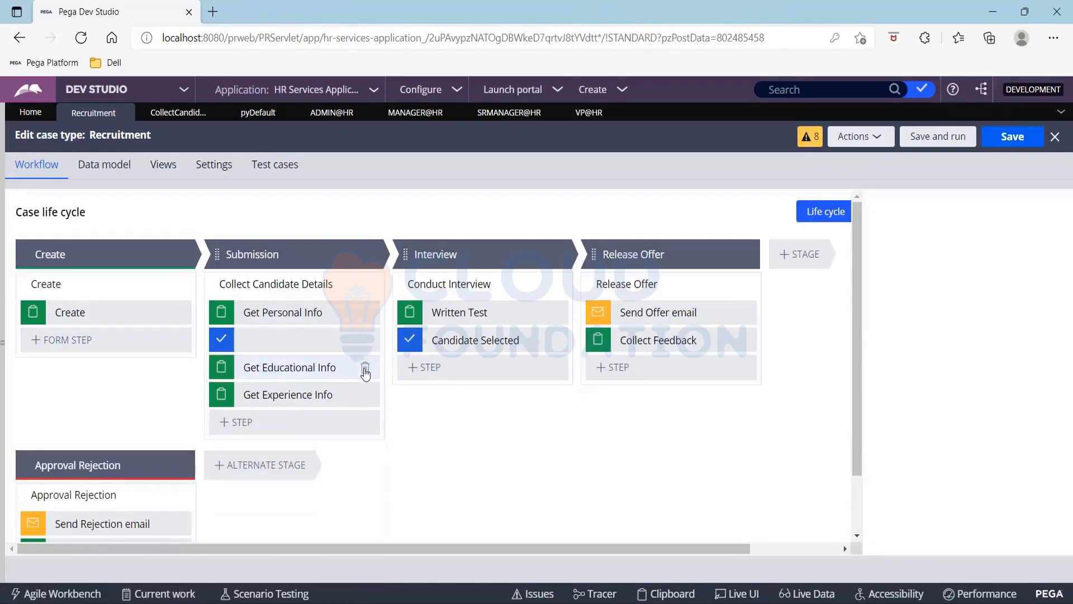
Rename the new approval step to Approvals
left_click(277, 334)
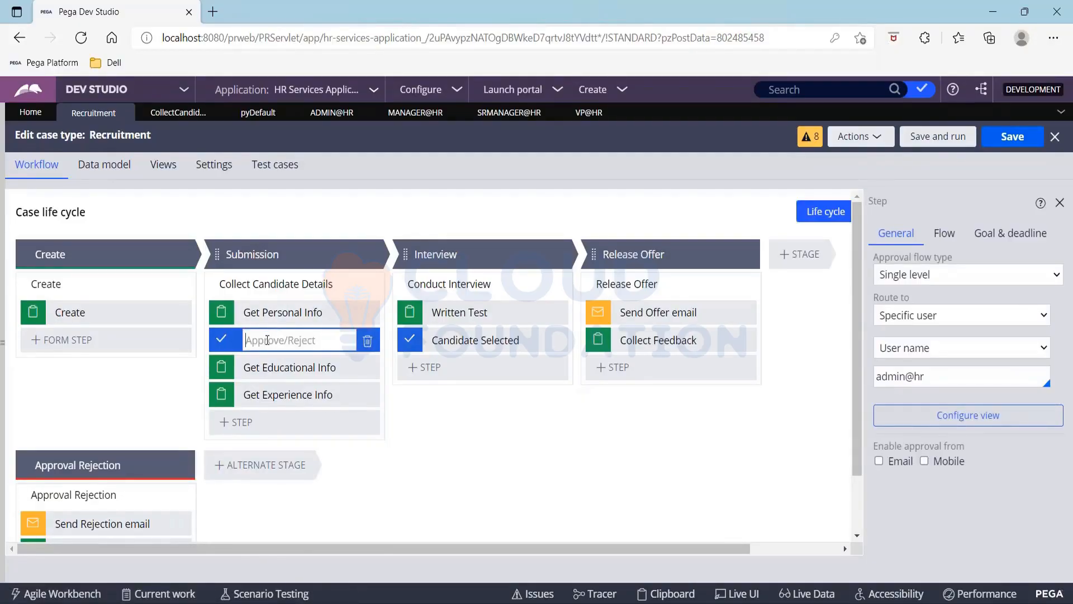
type("C")
key("BackSpace")
type("Approvals")
Make Approvals cascading via Reporting manager with All levels required, and save the case type
left_click(964, 276)
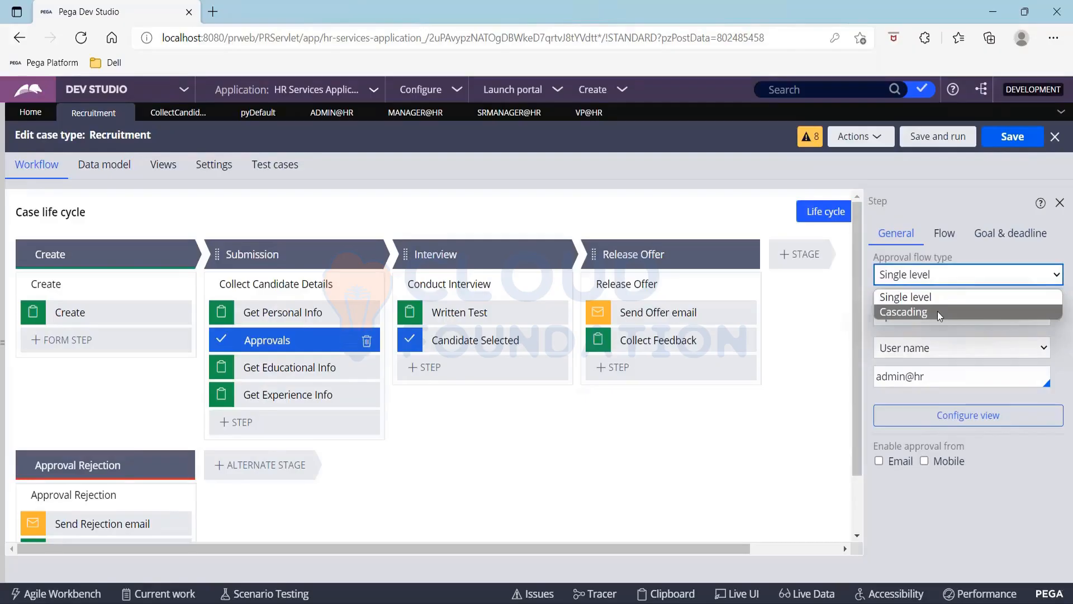
left_click(937, 312)
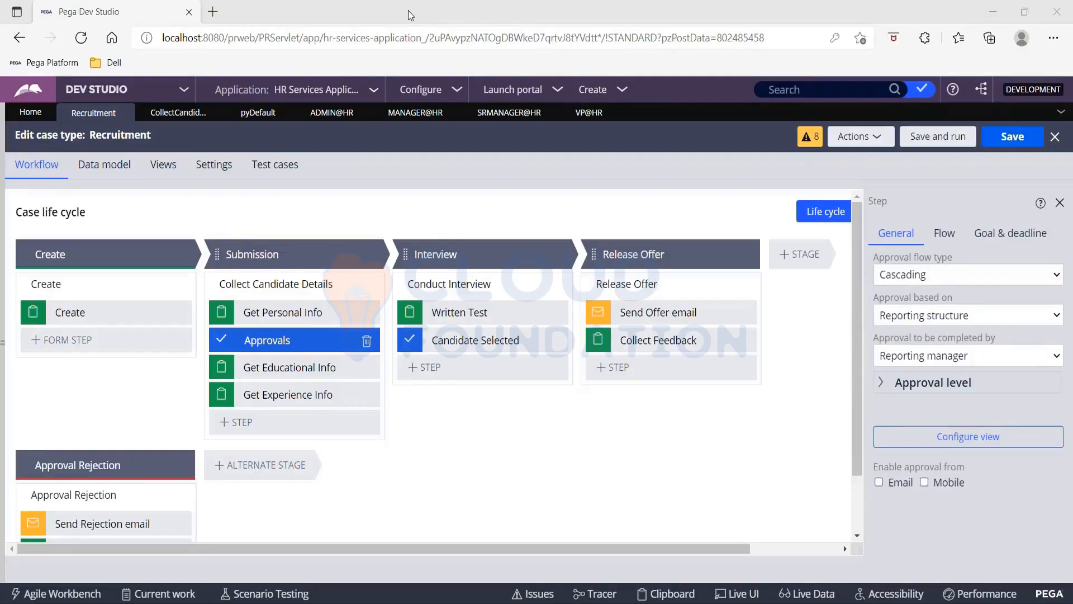
left_click(962, 356)
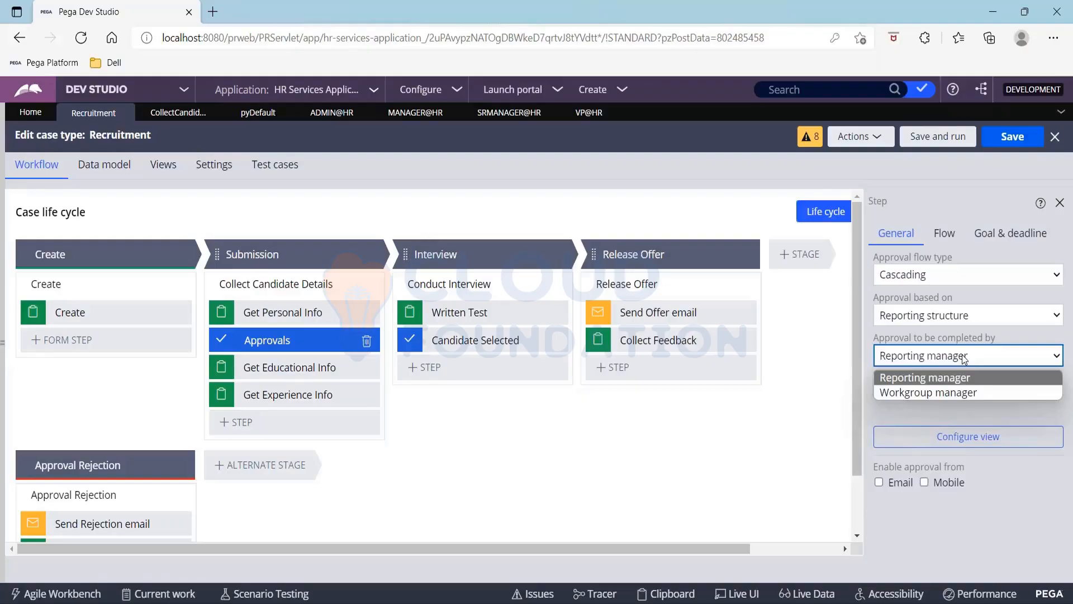
left_click(910, 378)
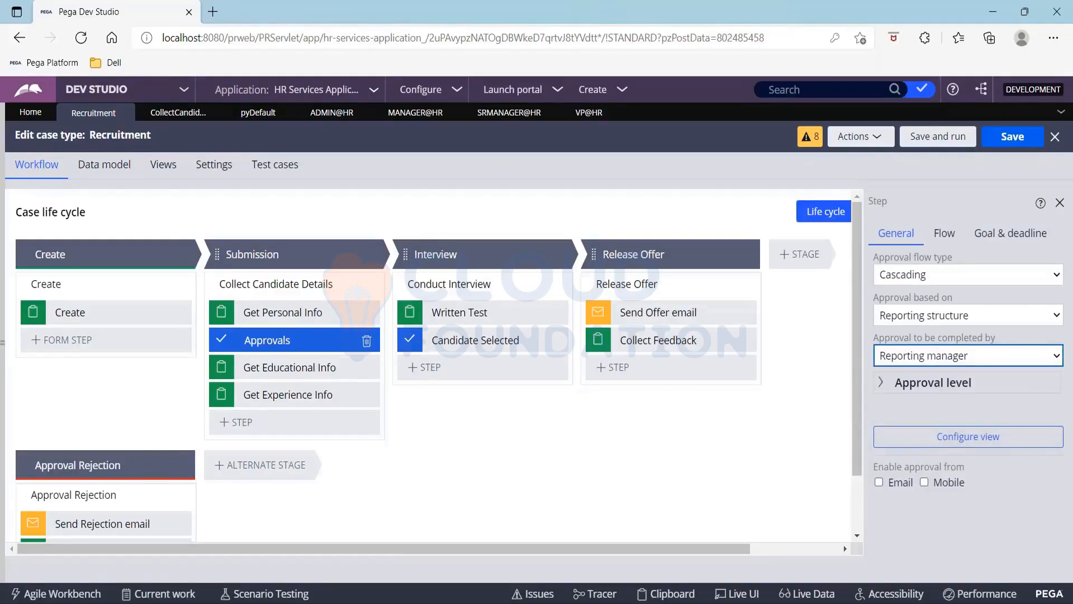
left_click(881, 384)
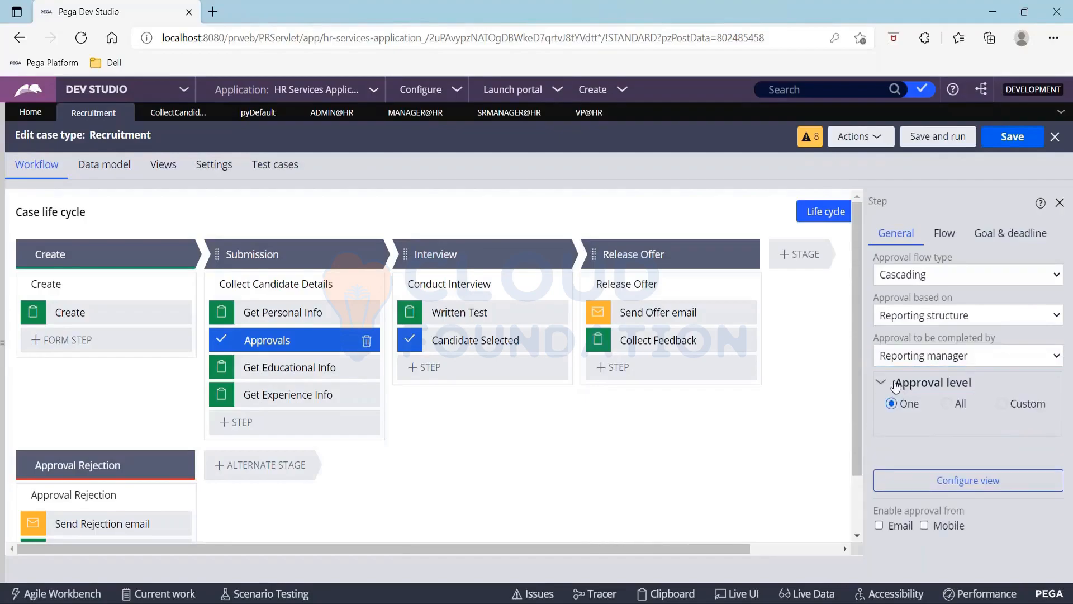
triple_click(896, 385)
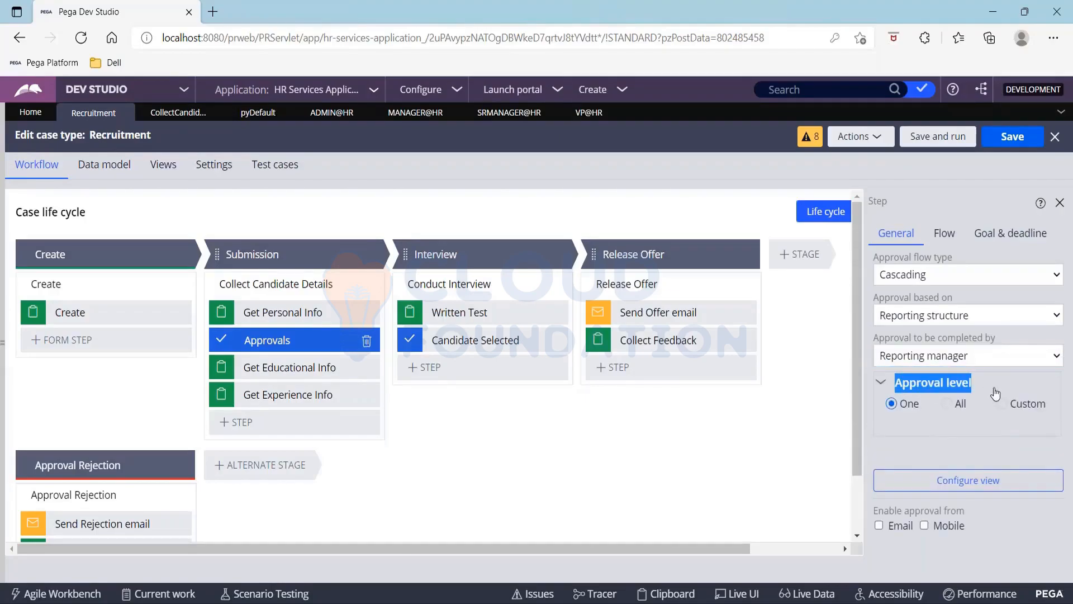
left_click(881, 384)
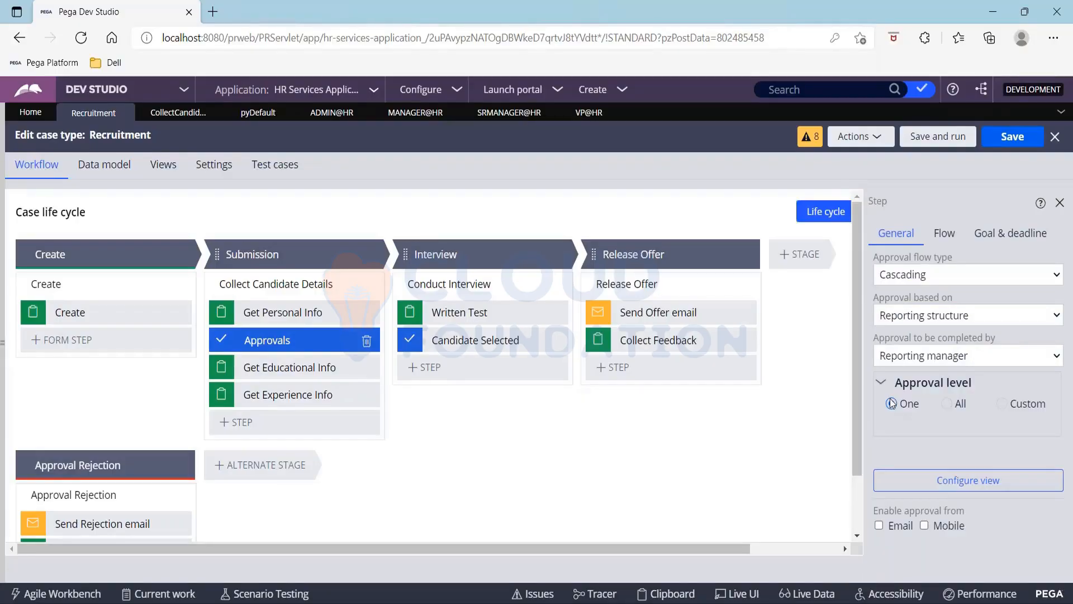
left_click(950, 408)
left_click(1019, 143)
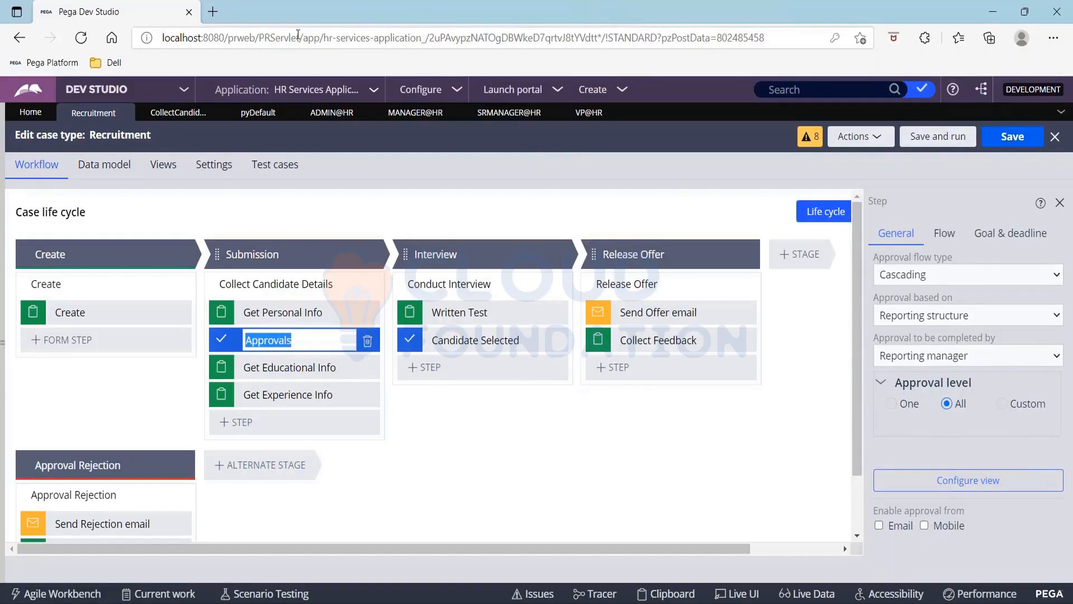
left_click(391, 34)
key("ctrl+c")
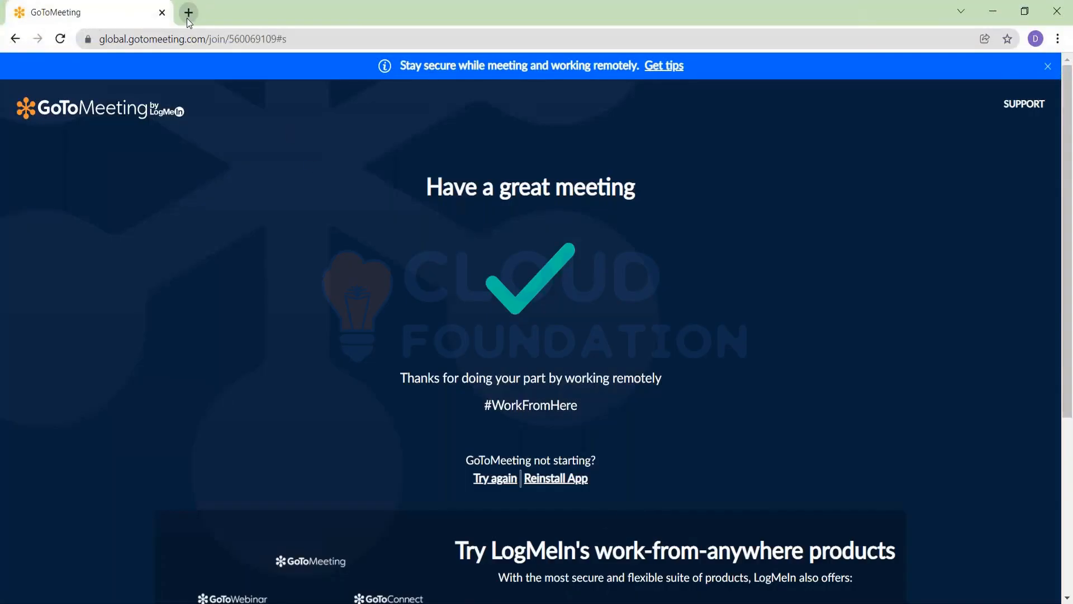
Load the copied localhost Pega application URL in a new Chrome tab
left_click(188, 14)
key("ctrl+v")
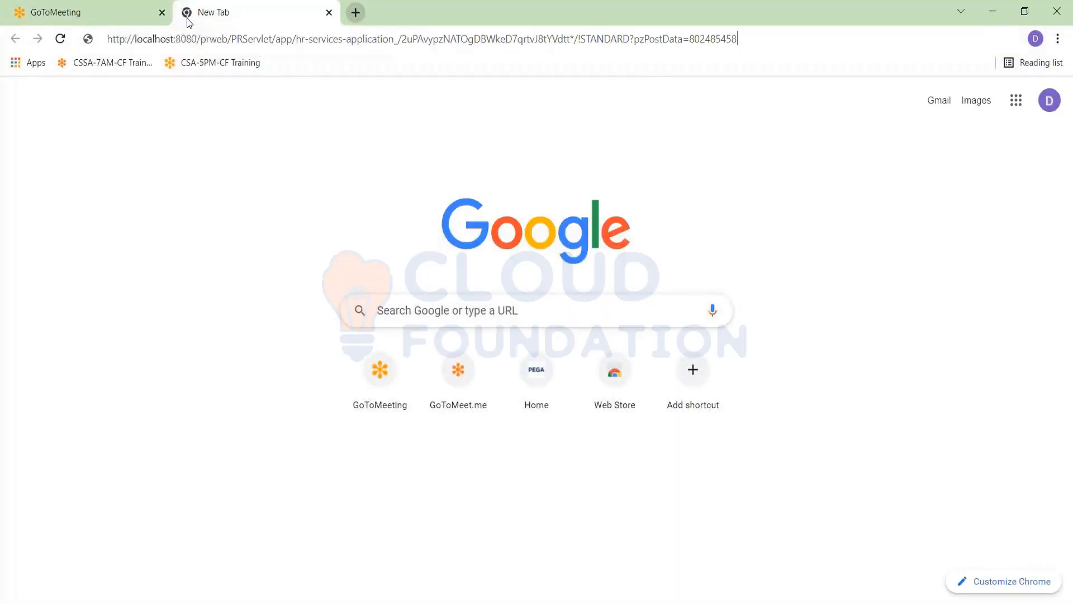
key("Return")
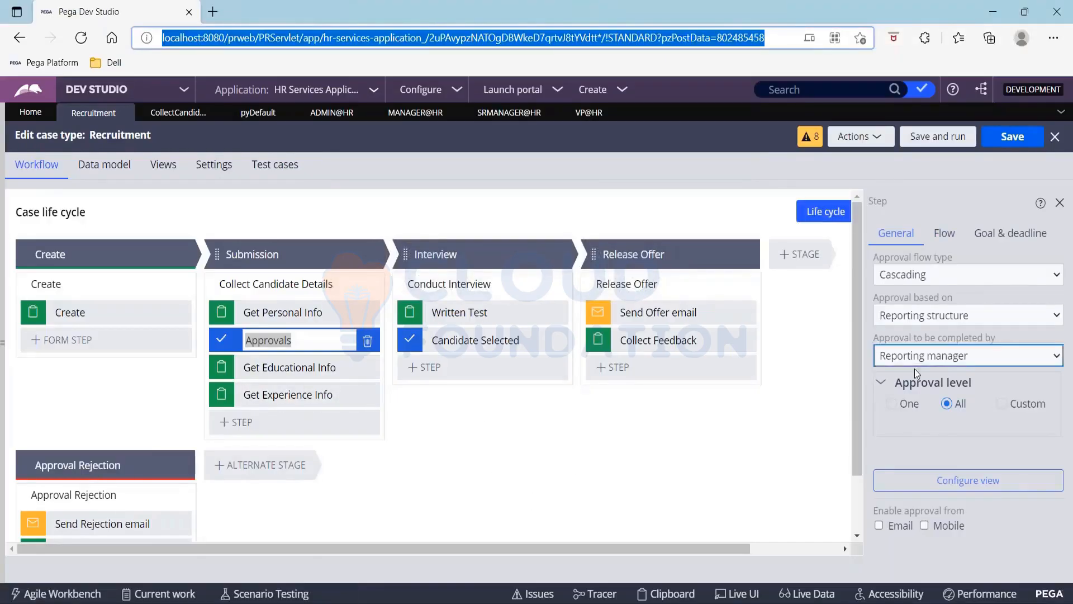
Keep the approval level at All, then save the Recruitment case type and run a new case
left_click(945, 400)
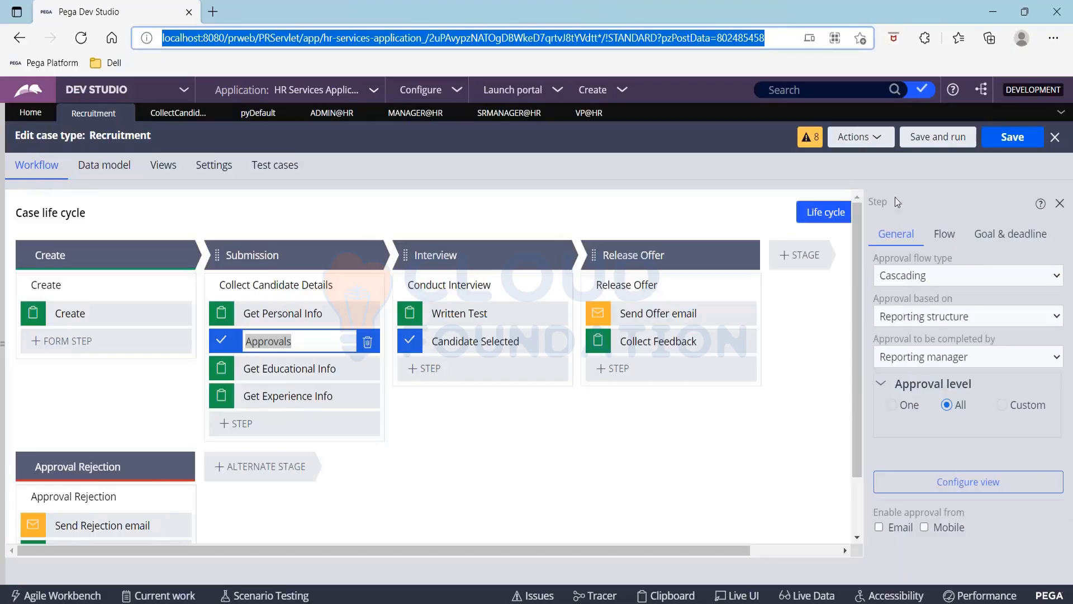
left_click(941, 146)
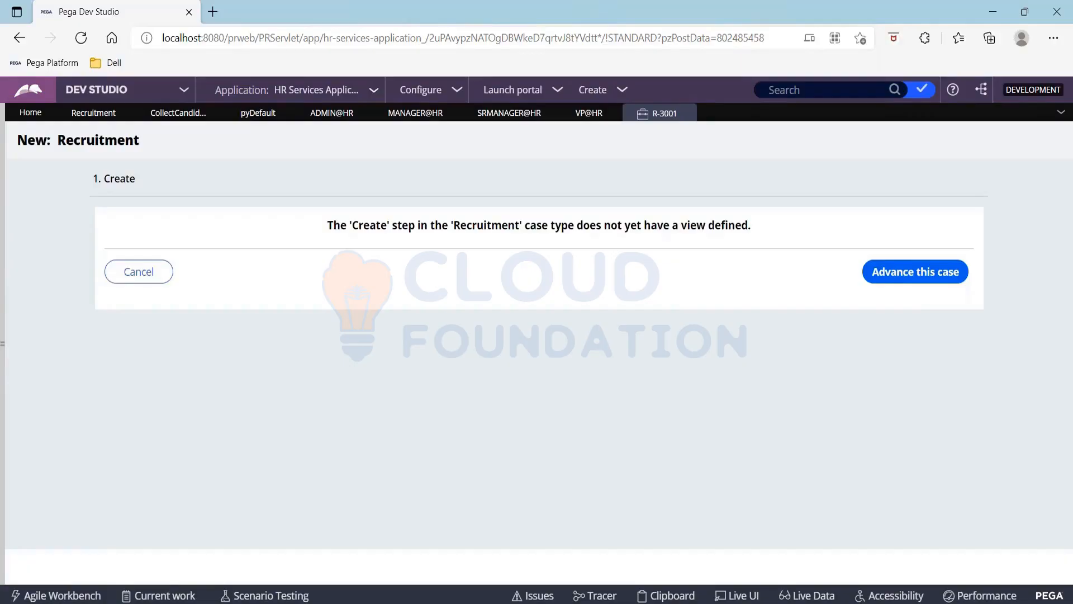
Advance case R-3001 past Create and submit the Get Personal Info form for approval
left_click(917, 272)
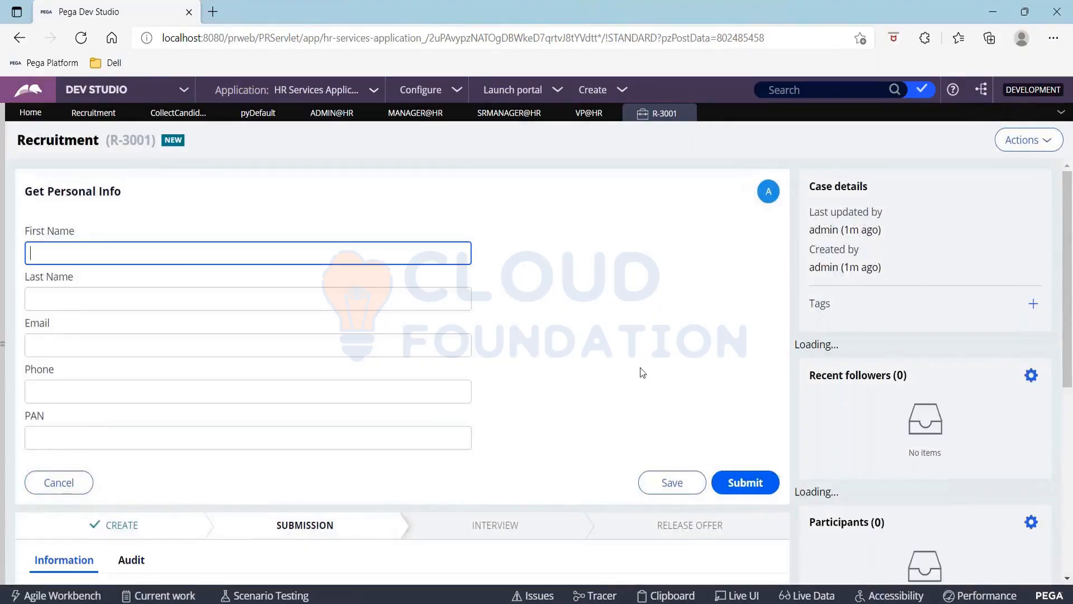
left_click(741, 482)
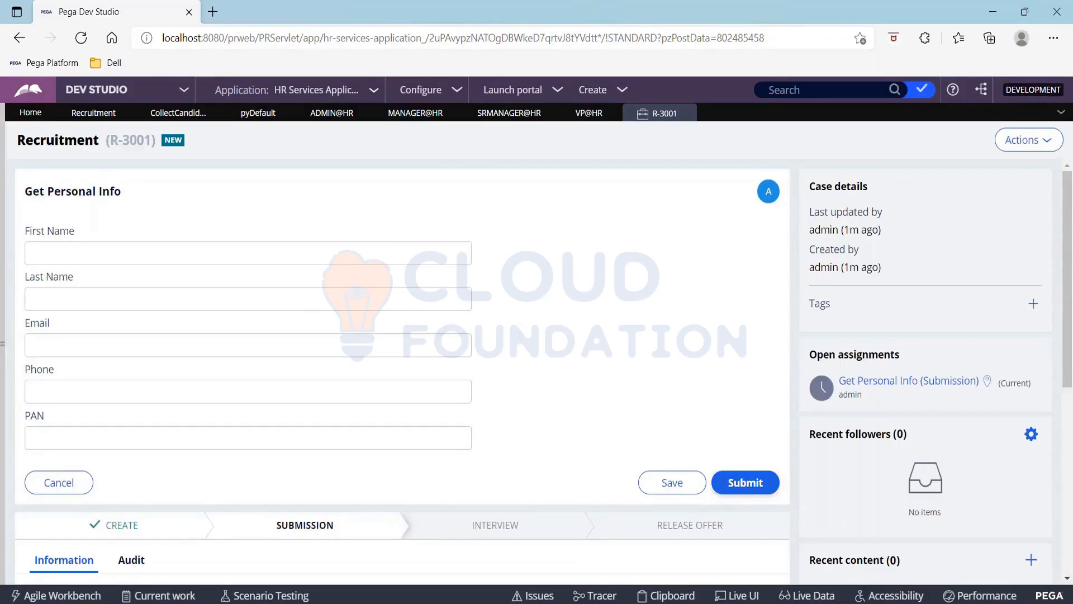
left_click(743, 483)
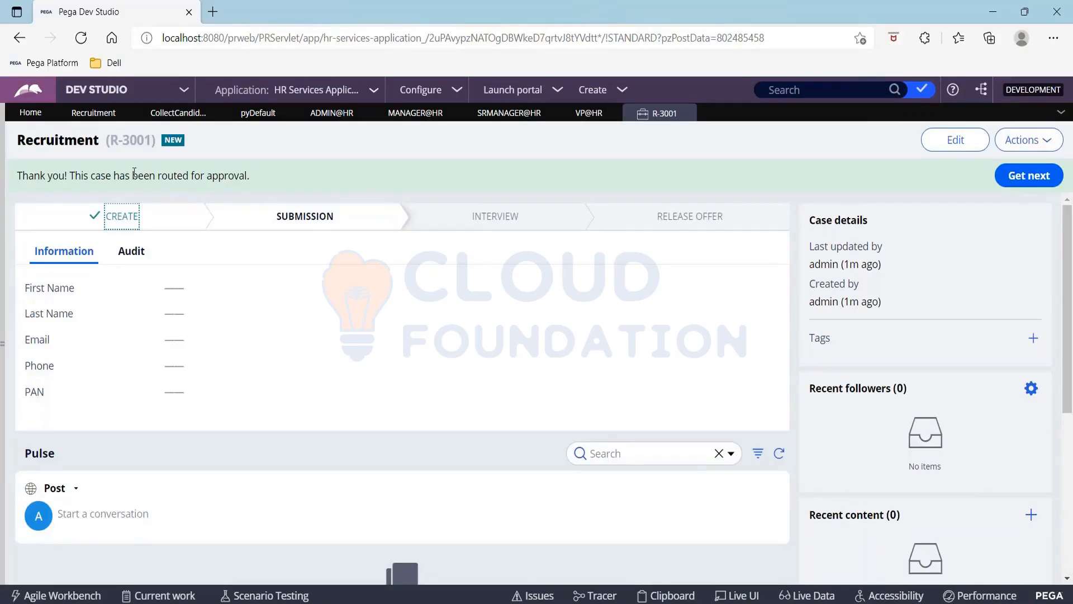
Copy the case ID R-3001 and switch to the Pega login page in Chrome
left_click(1049, 143)
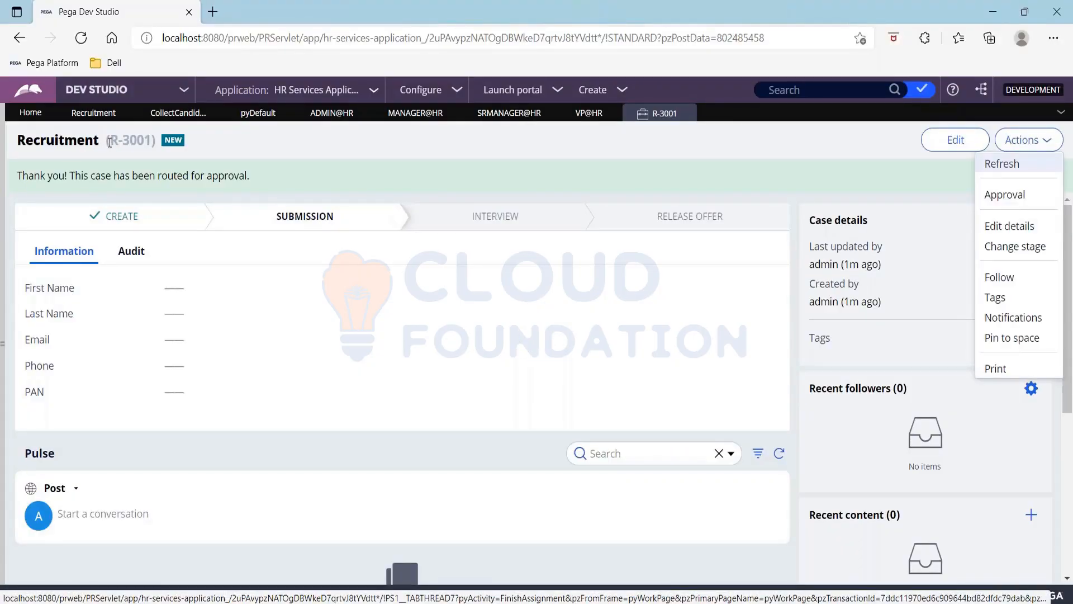
left_click_drag(109, 141, 152, 141)
key("ctrl+c")
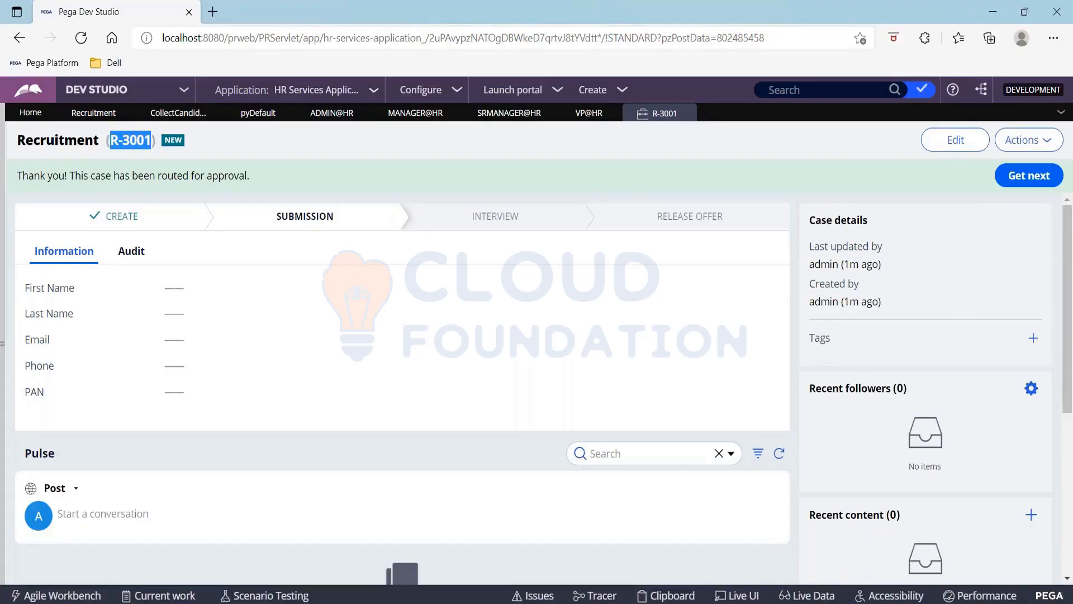
key("alt+Tab")
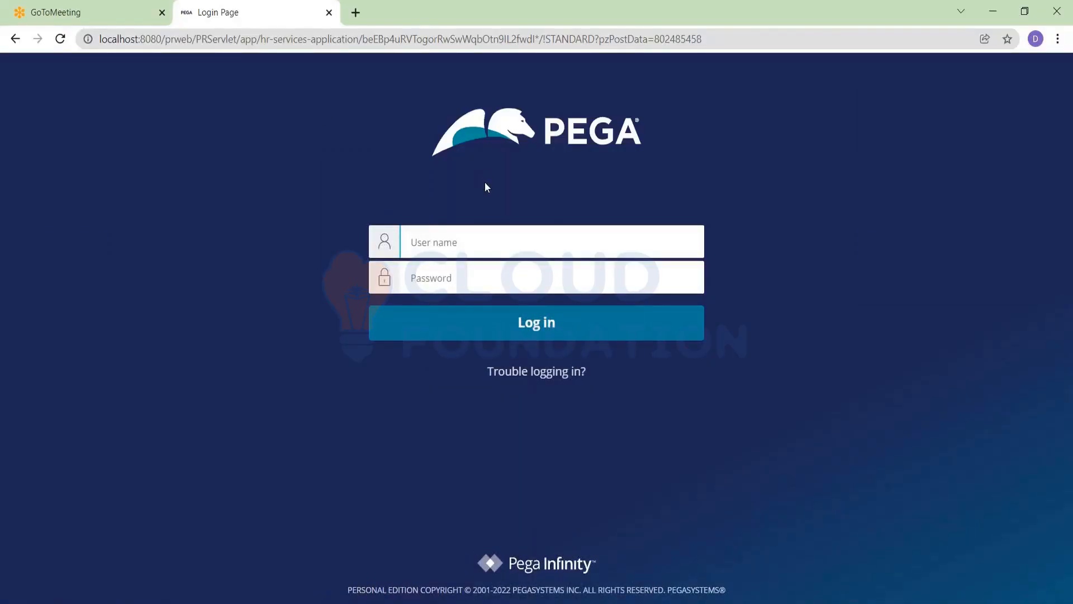
Log in to Pega with the manager's user name and password
type("manager@hr")
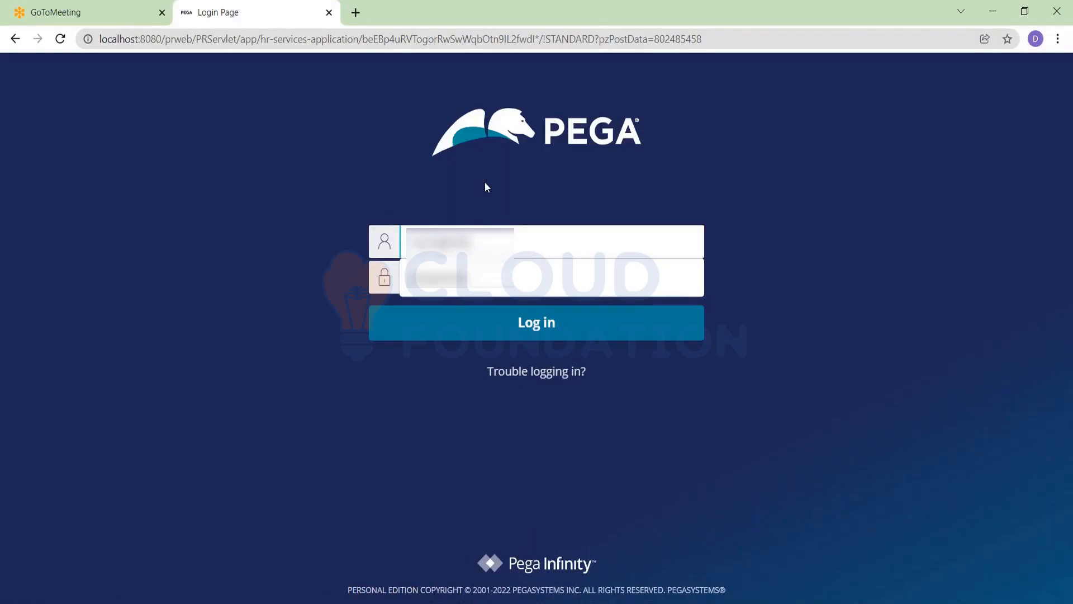
key("Tab")
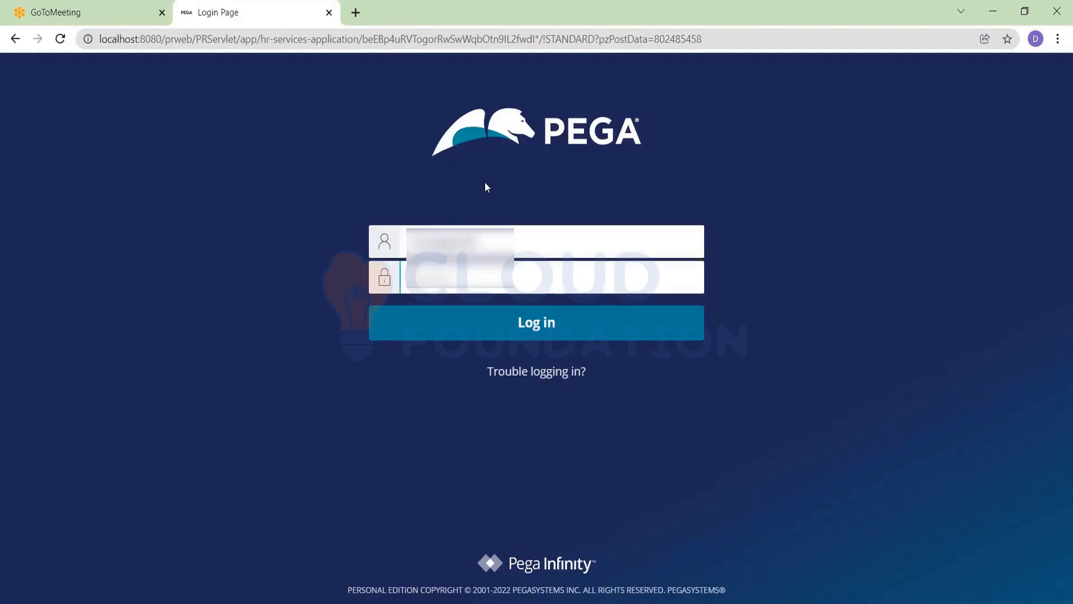
type("•••••")
key("Return")
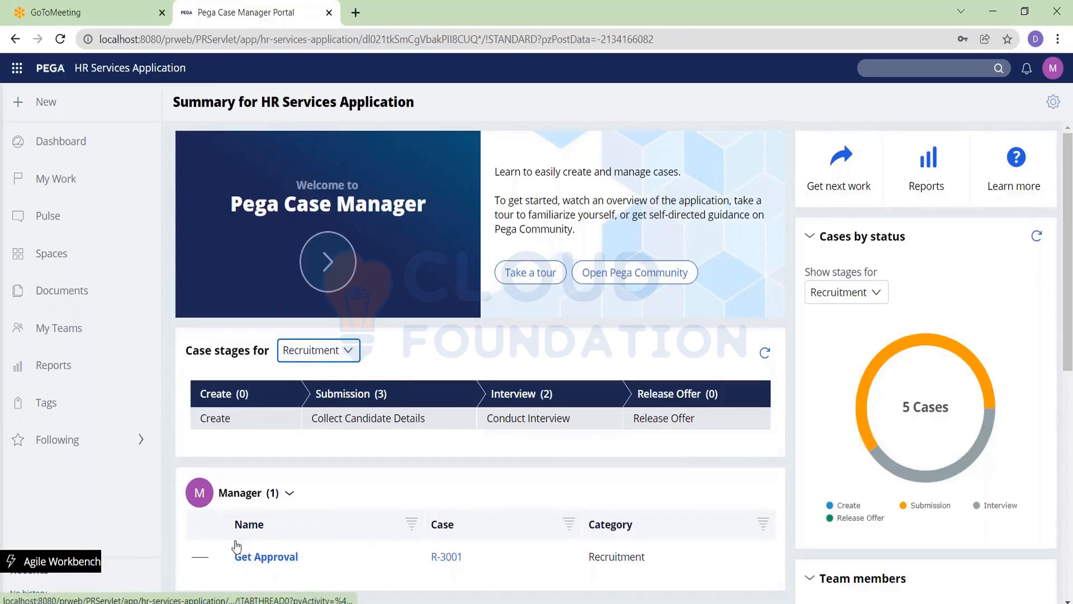
Approve R-3001's Get Approval assignment with the note 'Manager Approved'
left_click(271, 557)
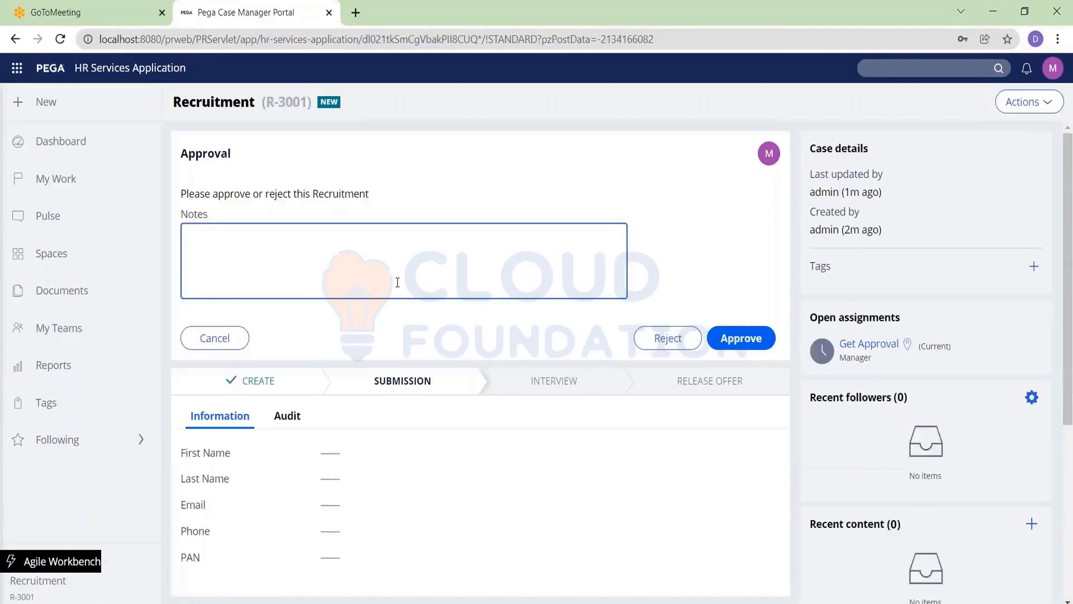
left_click(396, 281)
type("Manager Approvedd")
key("BackSpace")
left_click(739, 338)
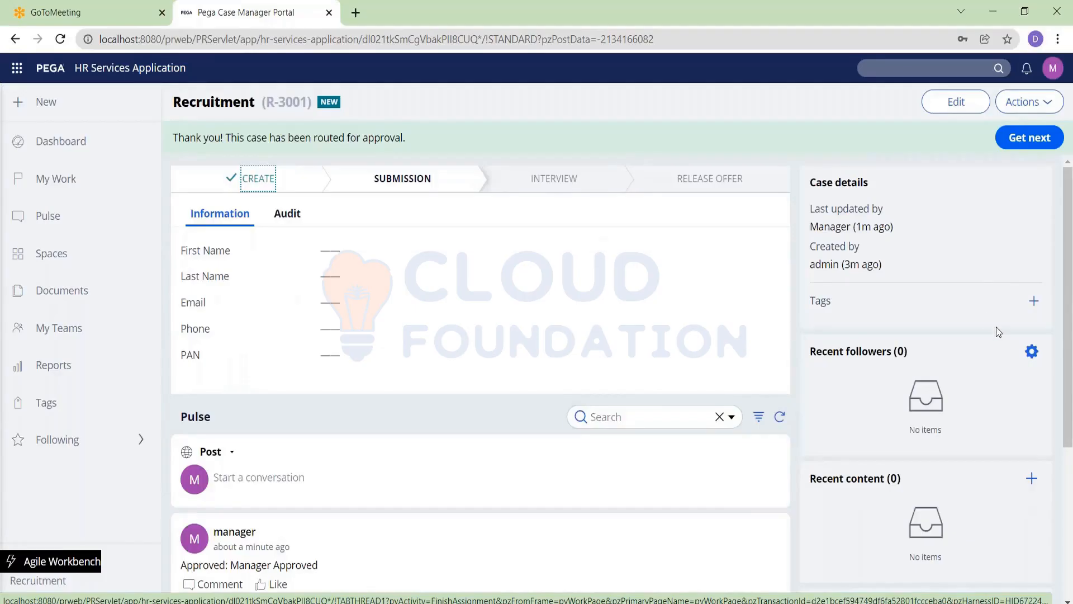
left_click(1053, 71)
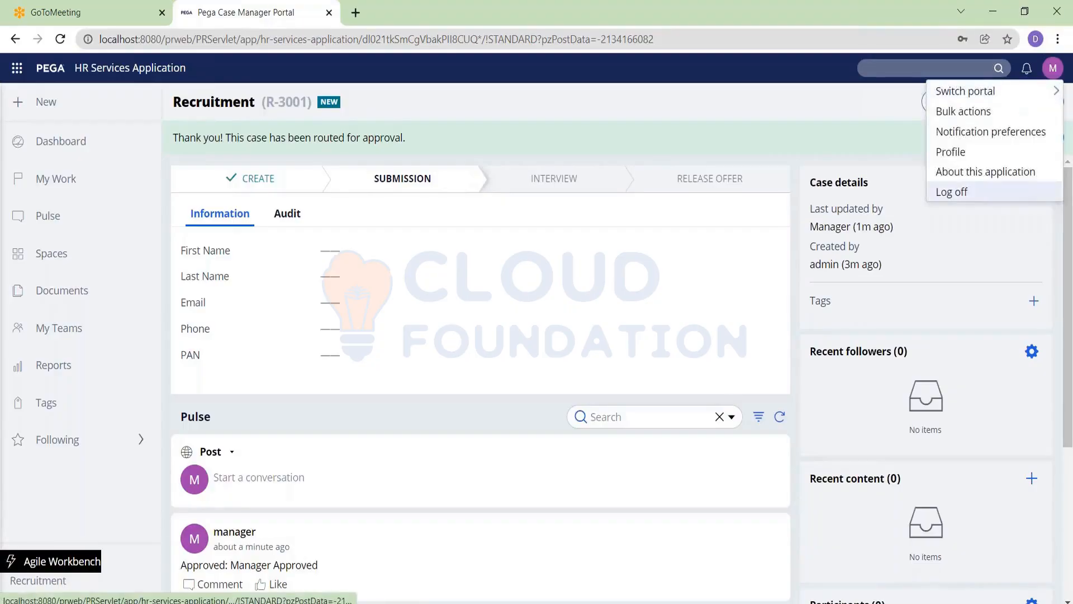
Log off the manager, sign in as the senior manager, and open case R-3001
left_click(969, 194)
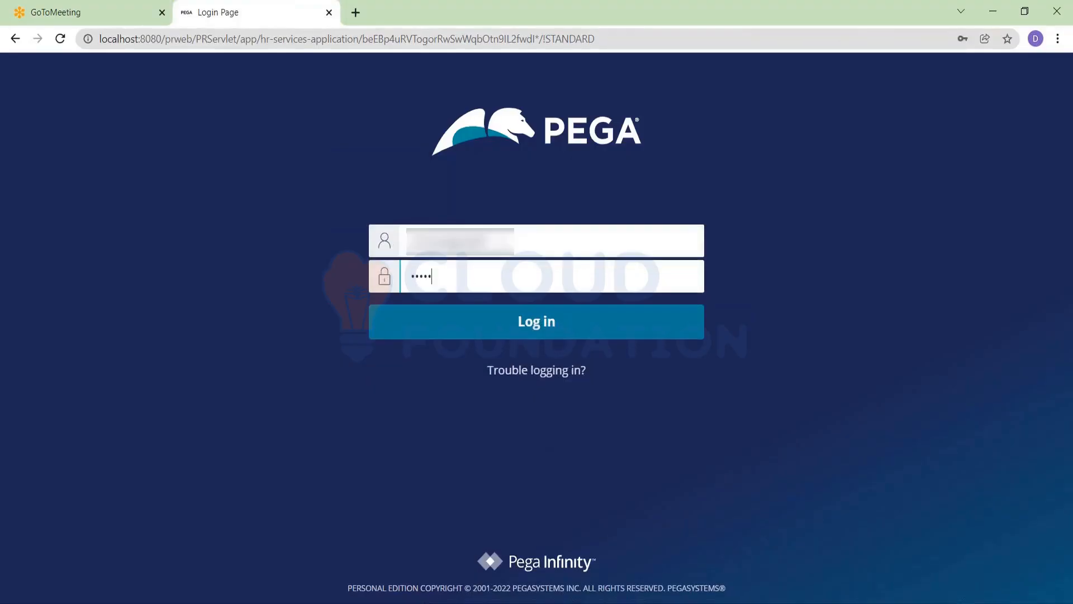
key("Return")
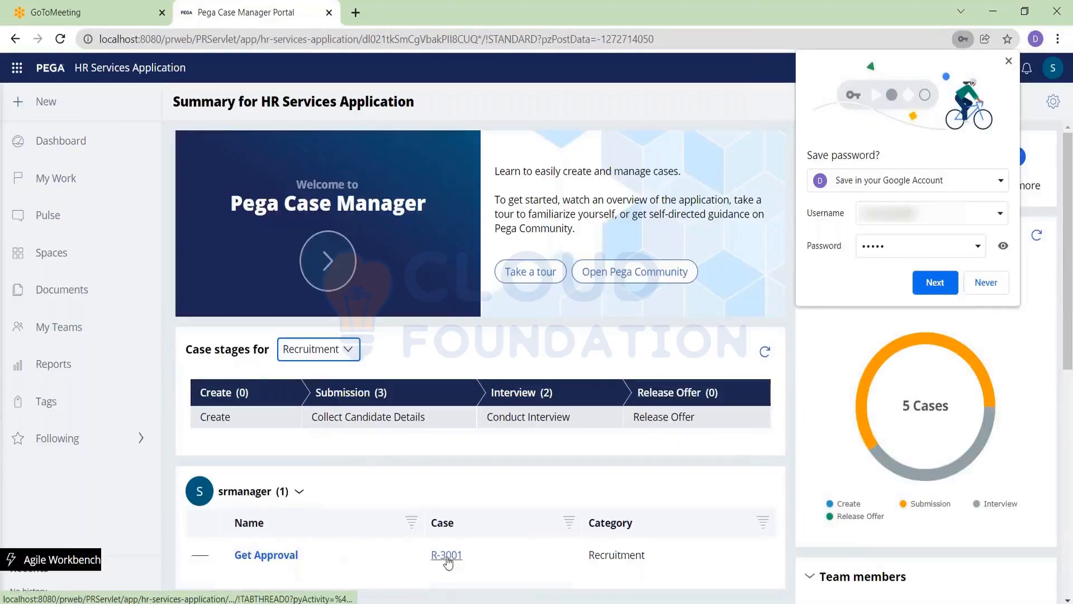
left_click(447, 556)
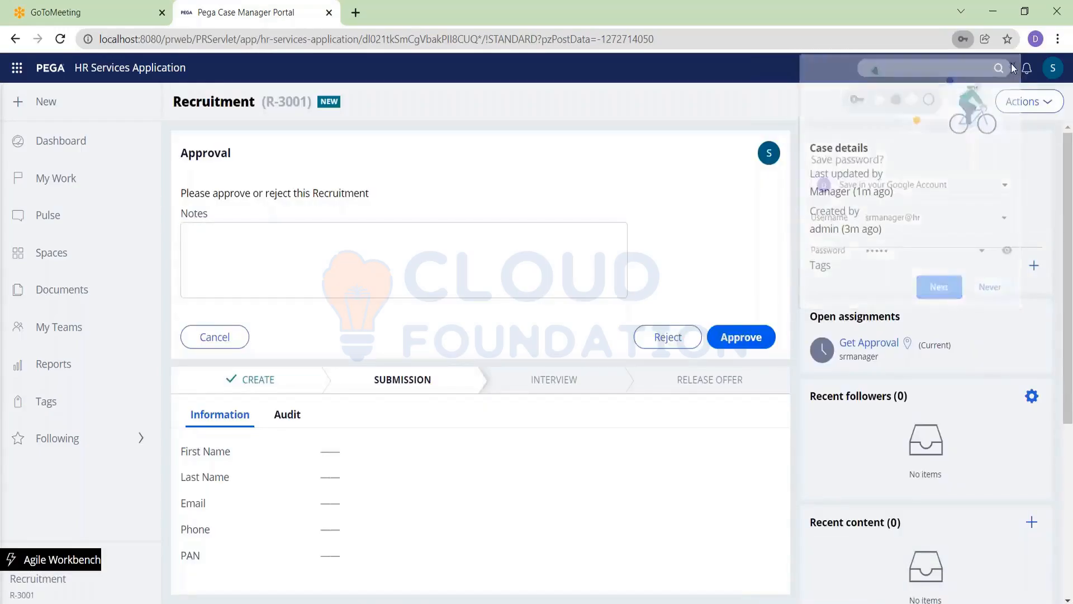
left_click(1009, 61)
Approve R-3001 with the note 'Sr manager apprved'
left_click_drag(810, 192, 860, 211)
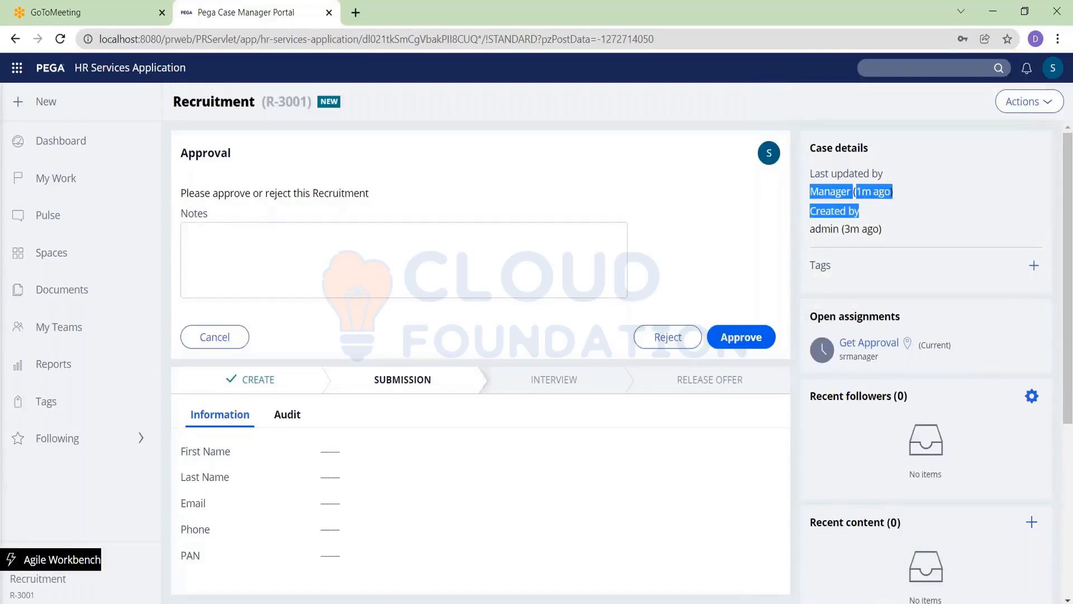
left_click(428, 259)
type("S")
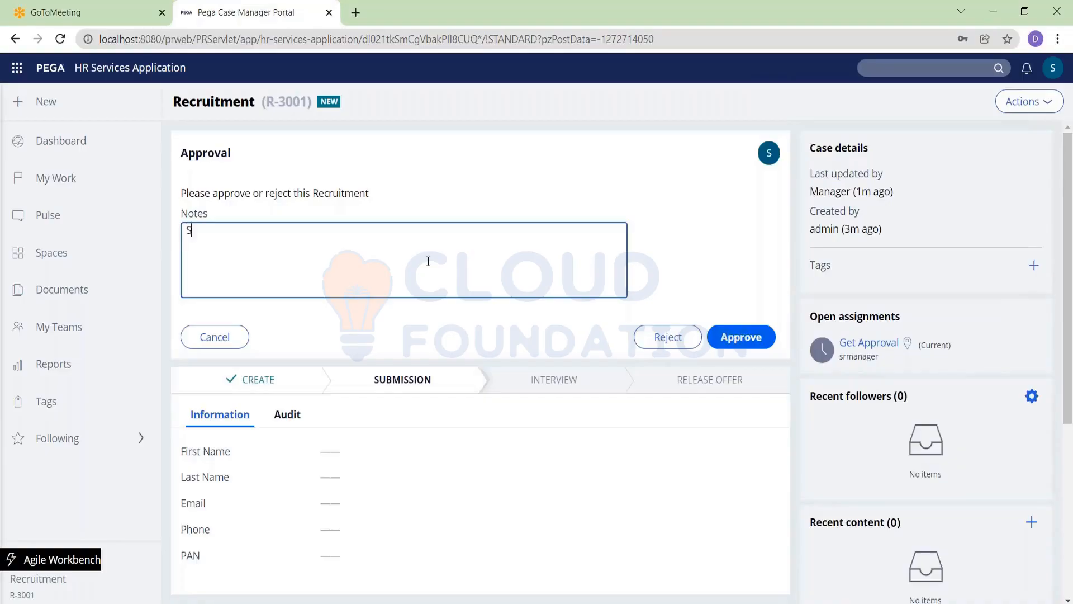
type("r manager apprved")
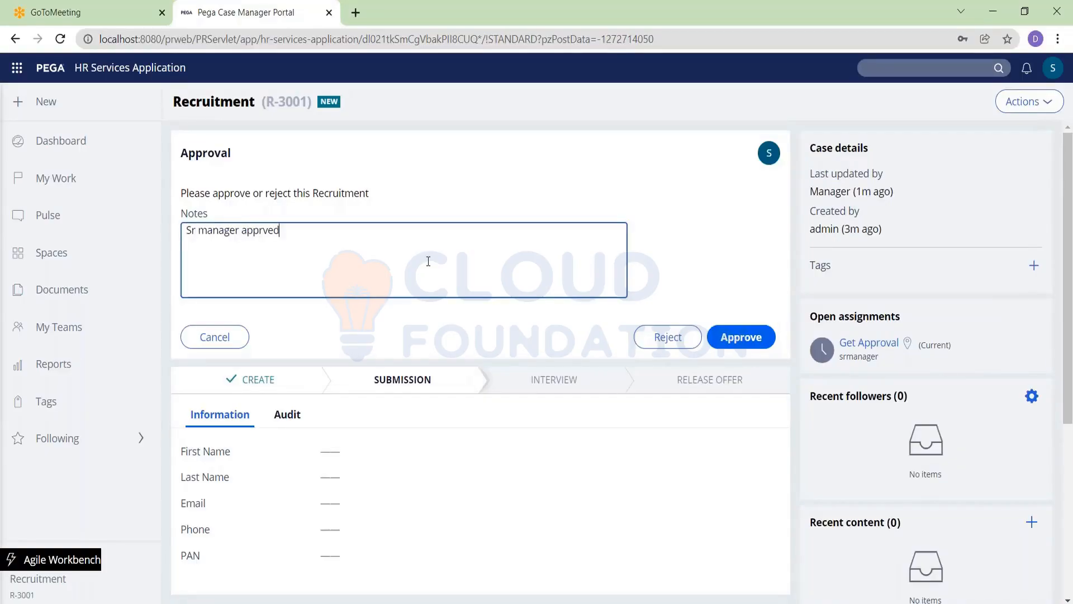
left_click(735, 330)
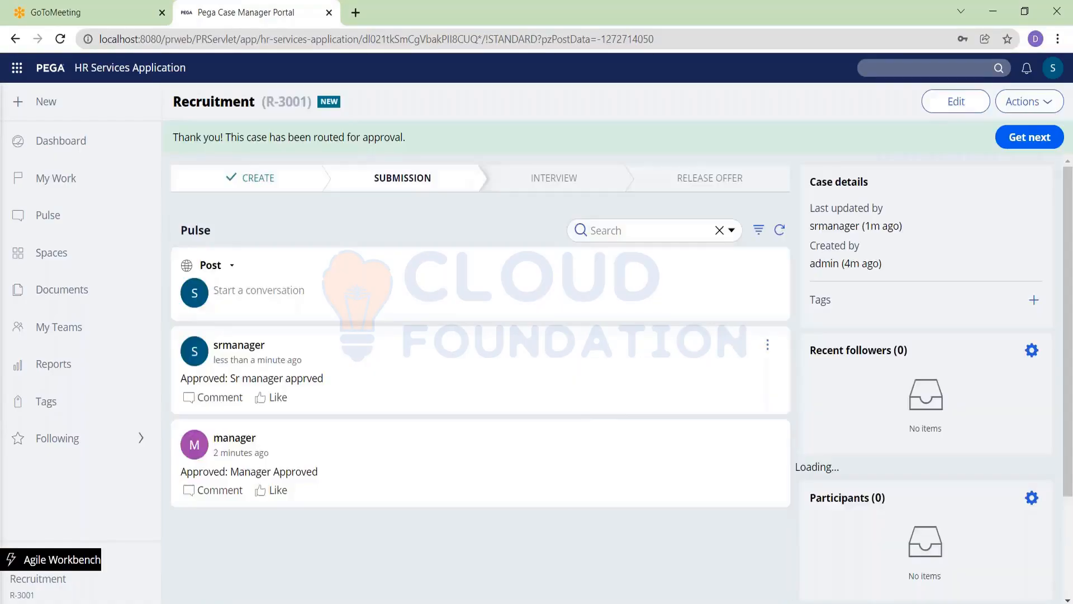
Log off the senior manager and enter the next approver's user name on the login page
scroll(436, 358, "down", 3)
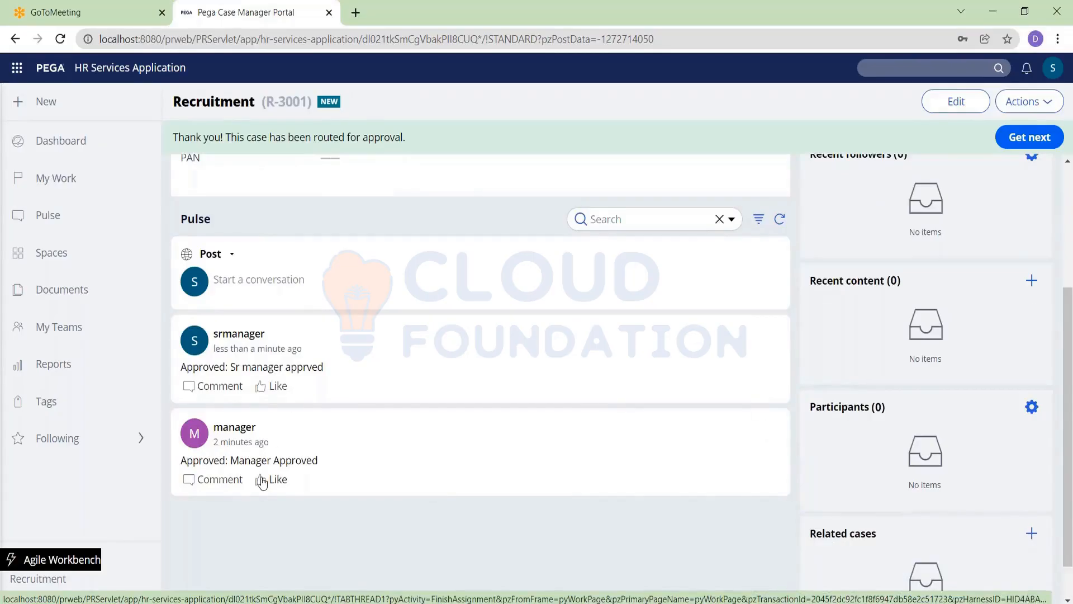
scroll(714, 367, "up", 4)
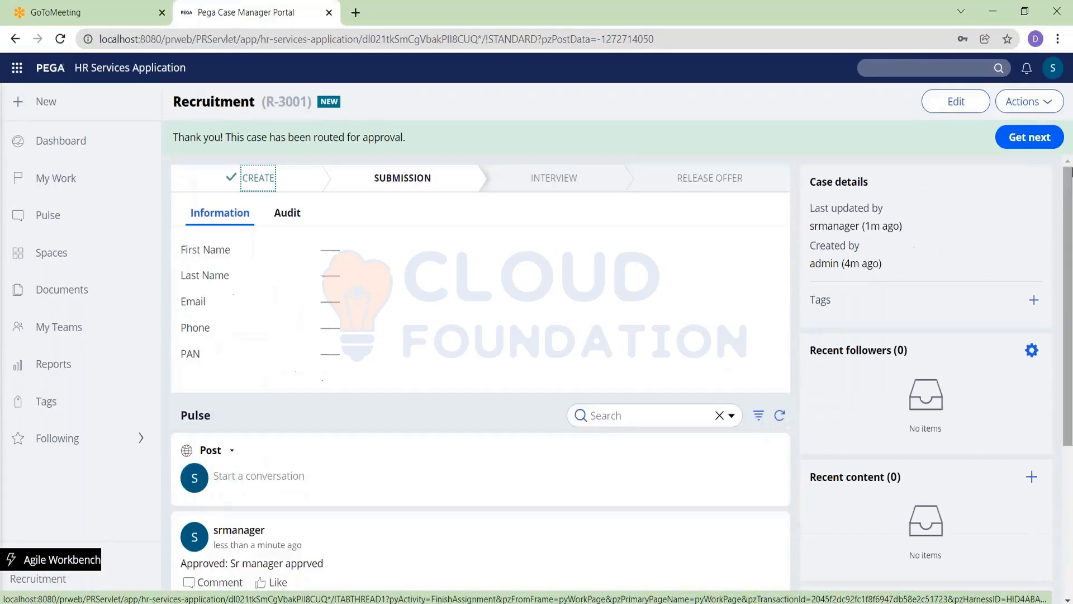
left_click(1052, 70)
left_click(977, 192)
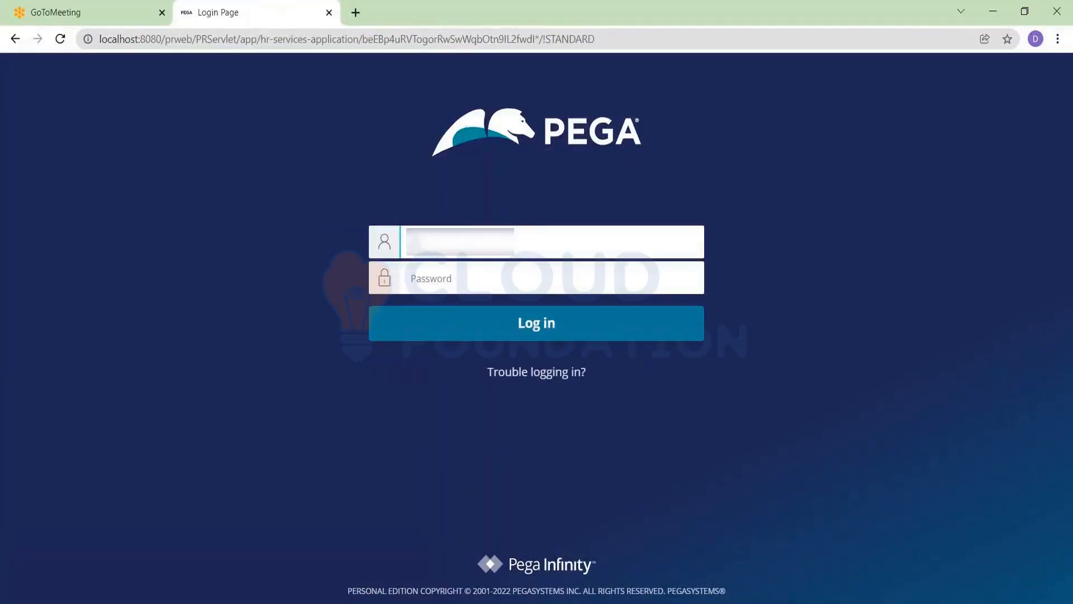
type("admin")
key("Tab")
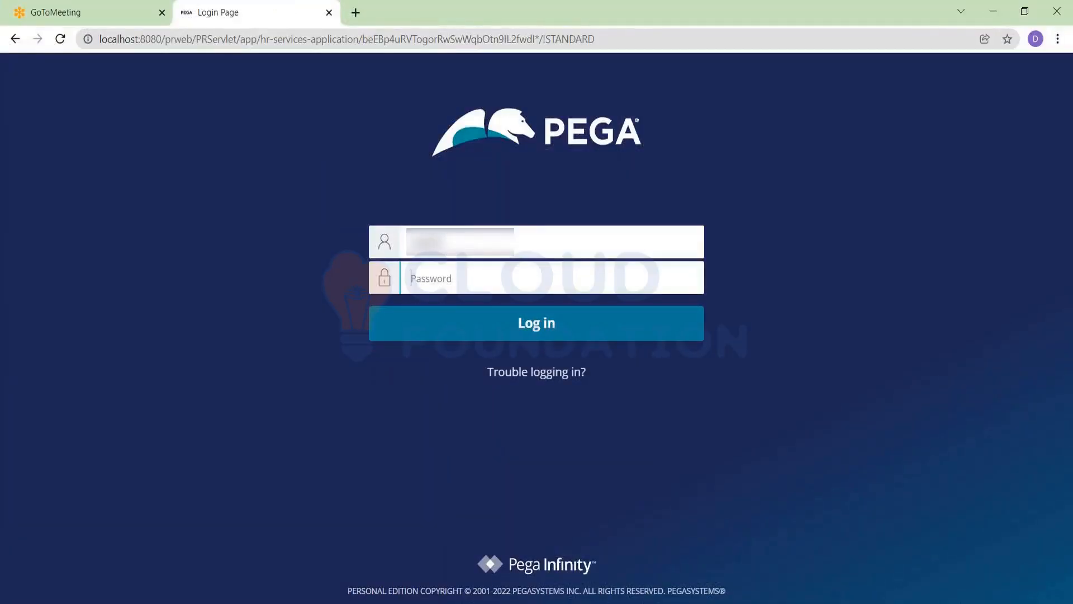
Finish signing in as the VP with the password and open R-3001 from the worklist
type("rules")
key("Return")
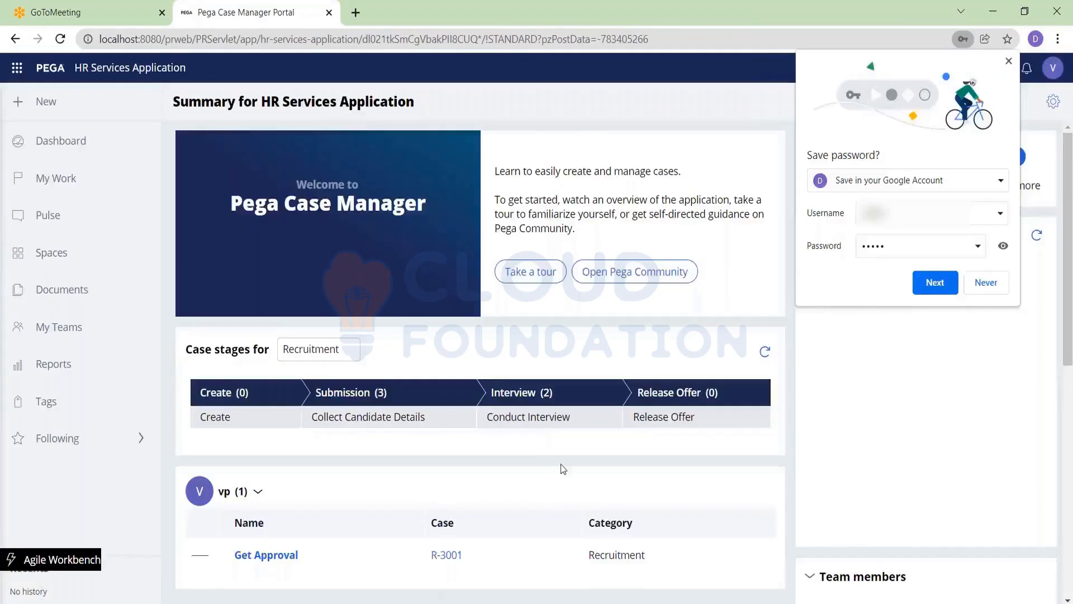
scroll(456, 474, "down", 1)
scroll(447, 385, "down", 3)
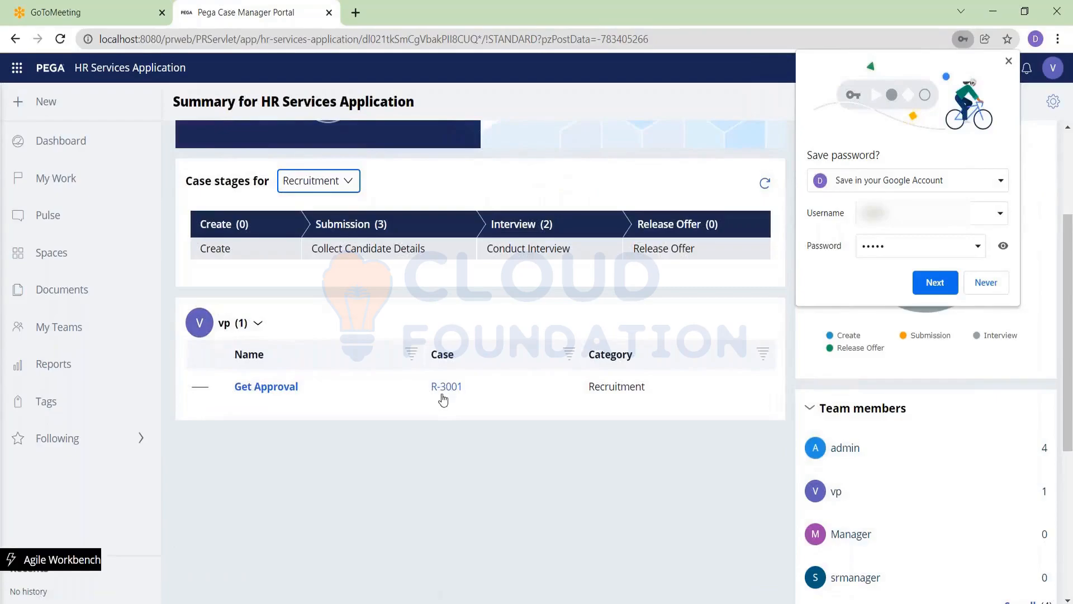
left_click(446, 387)
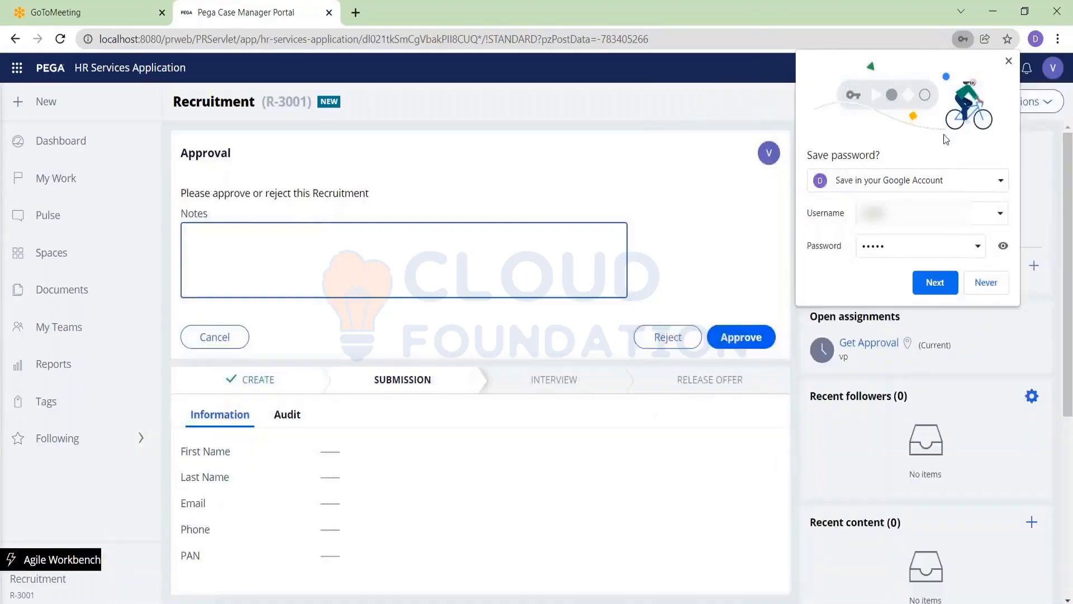
left_click(1008, 60)
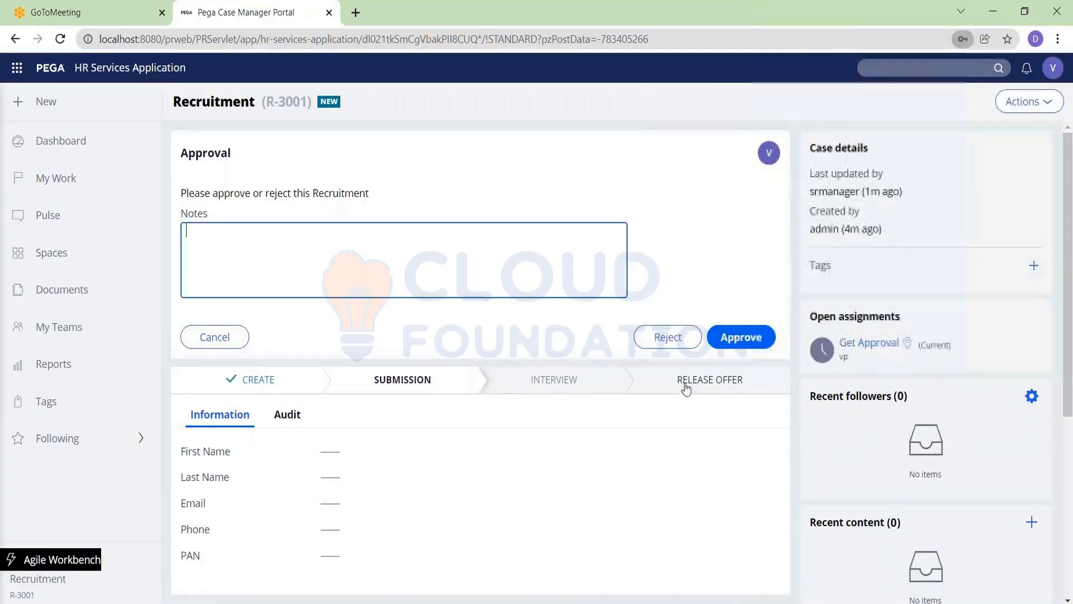
Approve R-3001 as the VP so it reaches Get Educational Info, then return to Dev Studio
left_click(741, 337)
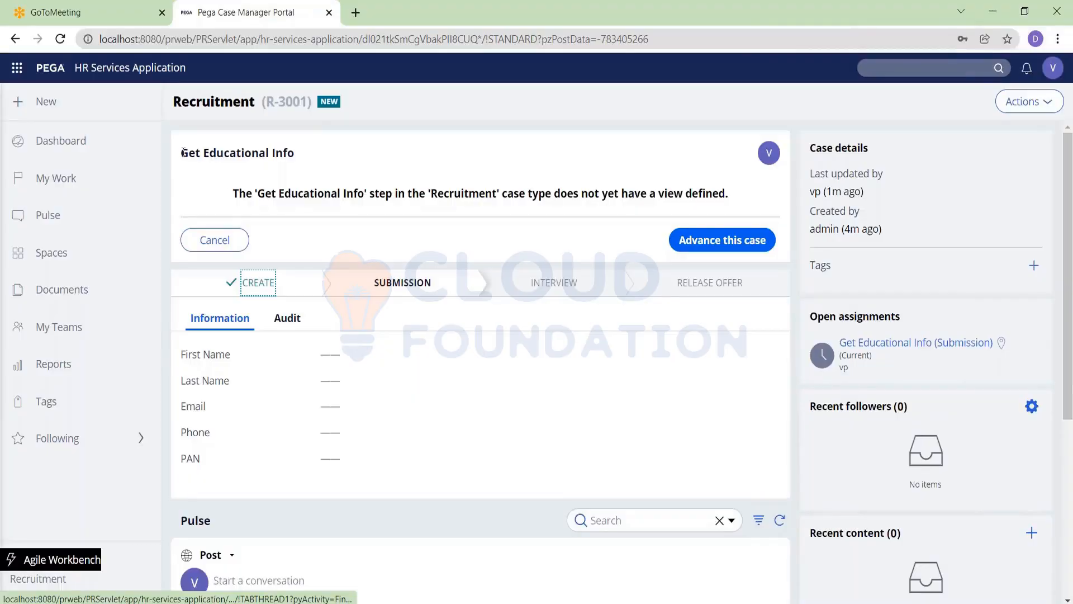
left_click_drag(177, 153, 338, 158)
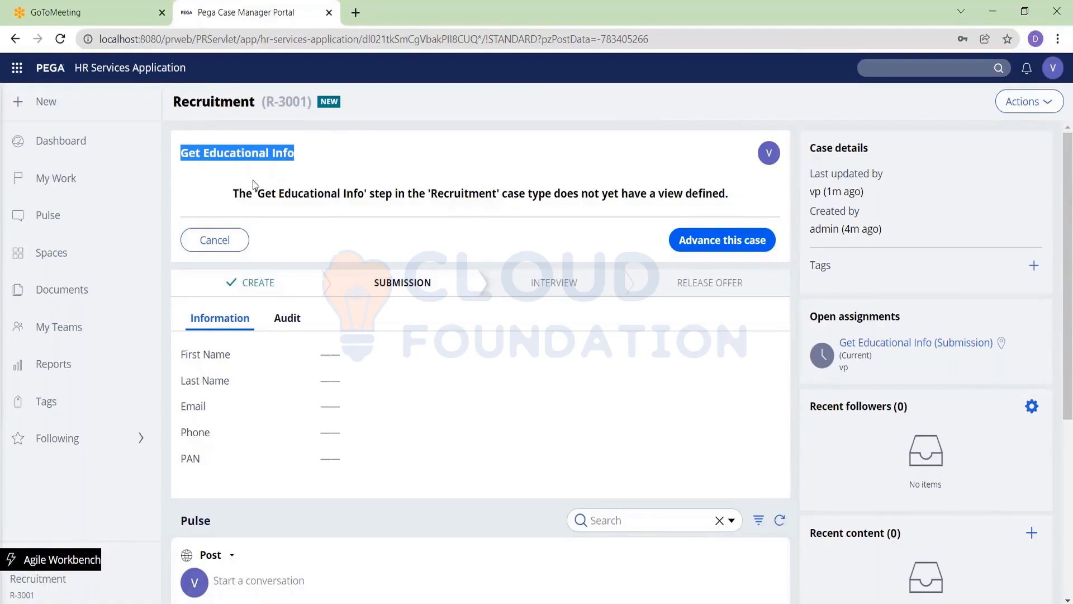
key("alt+Tab")
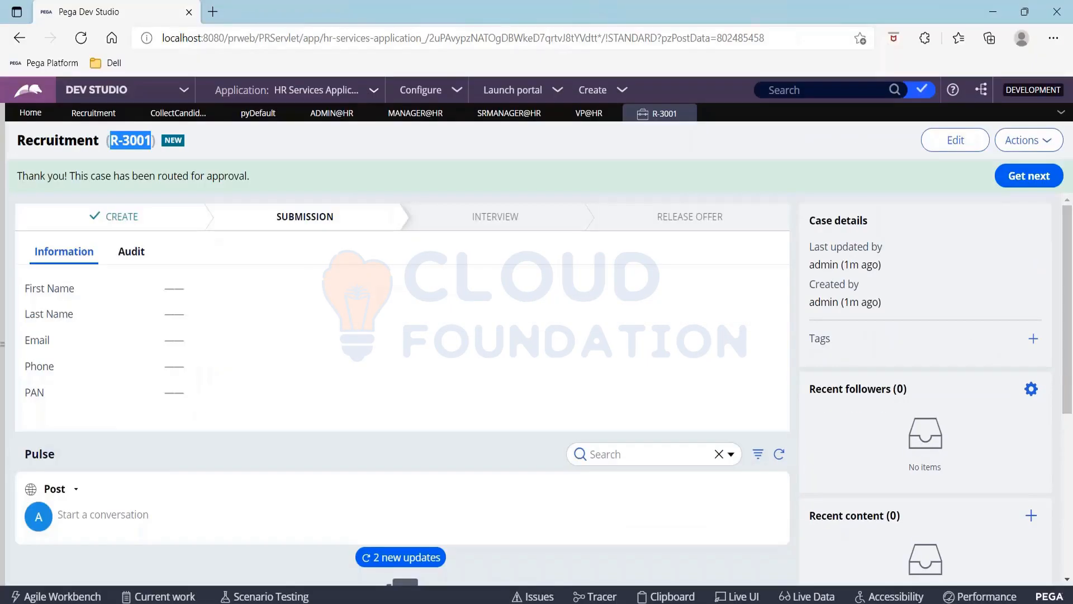
Switch the Recruitment Approvals step to Custom approval levels, then open Get Personal Info's form fields
left_click(84, 120)
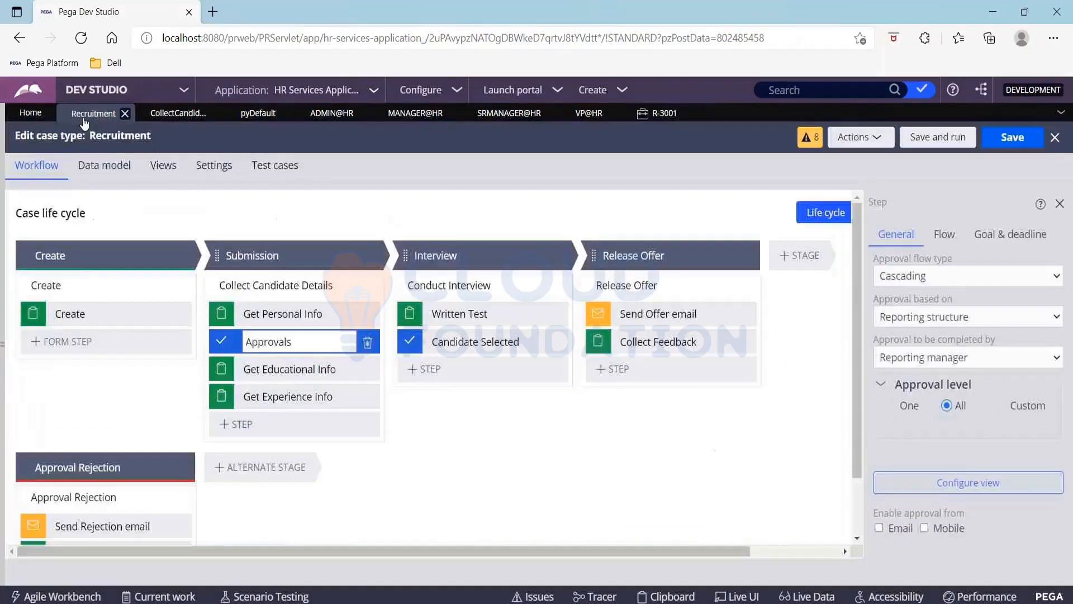
left_click(276, 369)
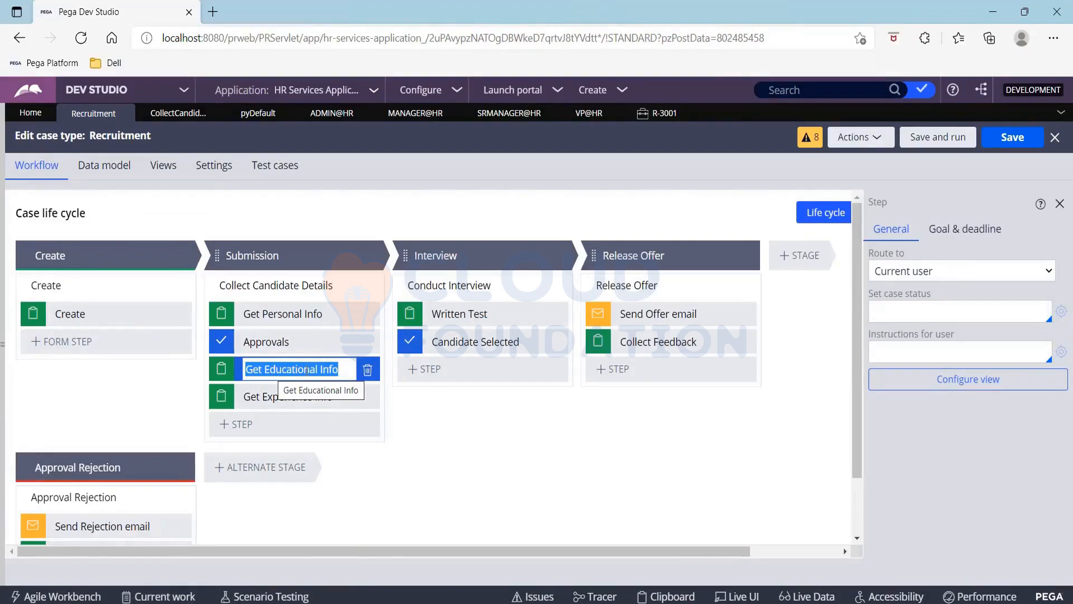
left_click(274, 341)
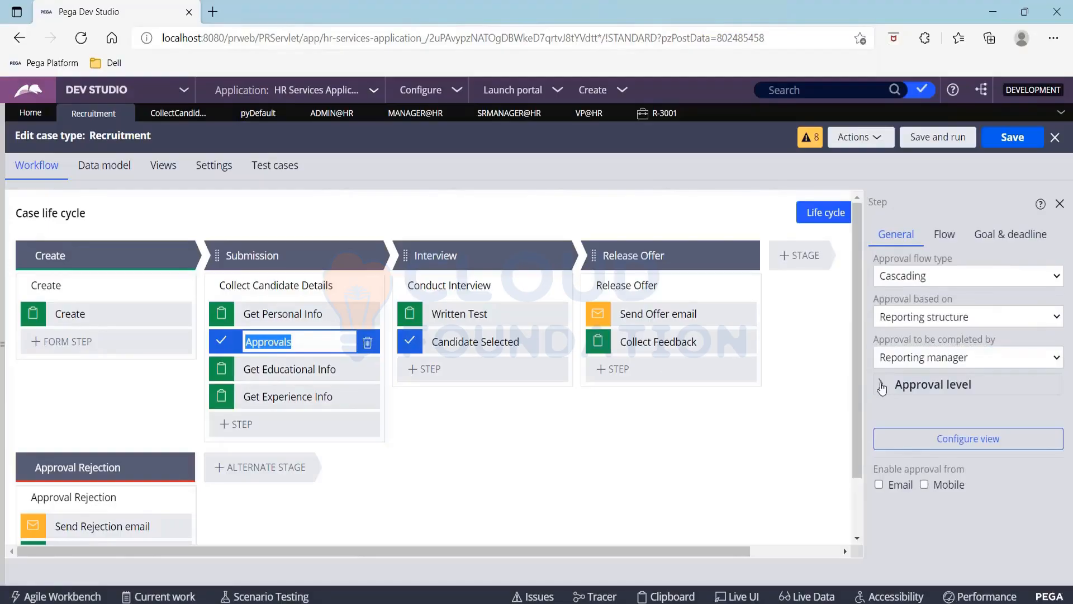
left_click(877, 391)
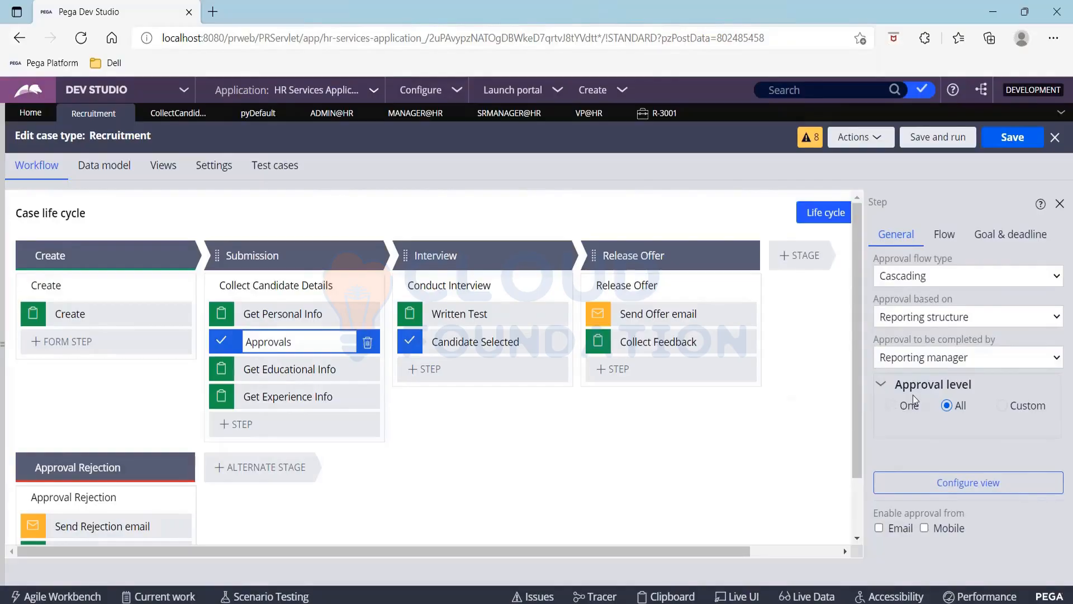
left_click(1002, 406)
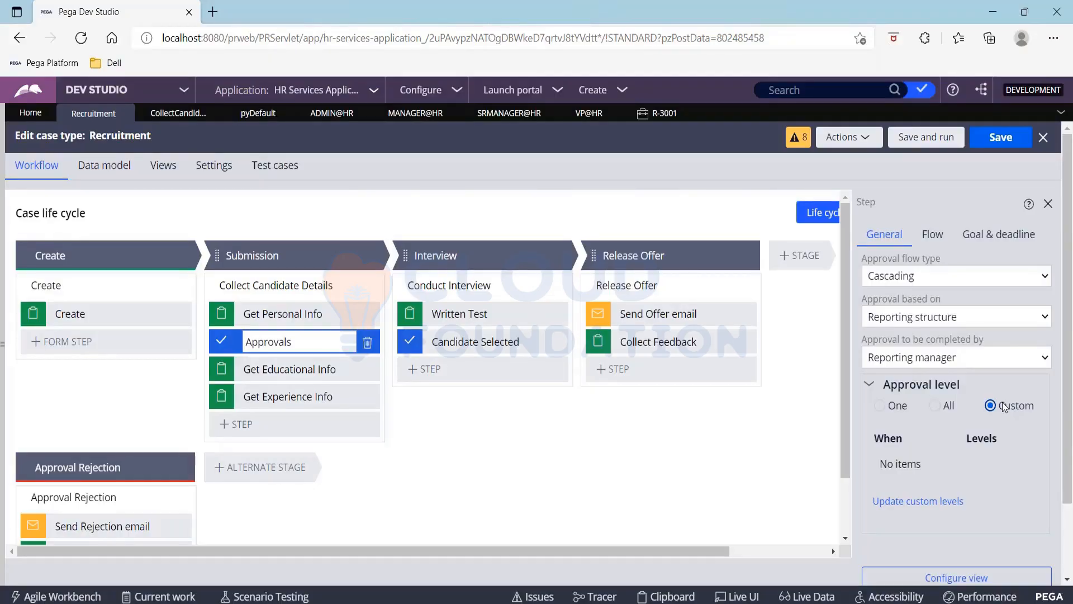
left_click(936, 503)
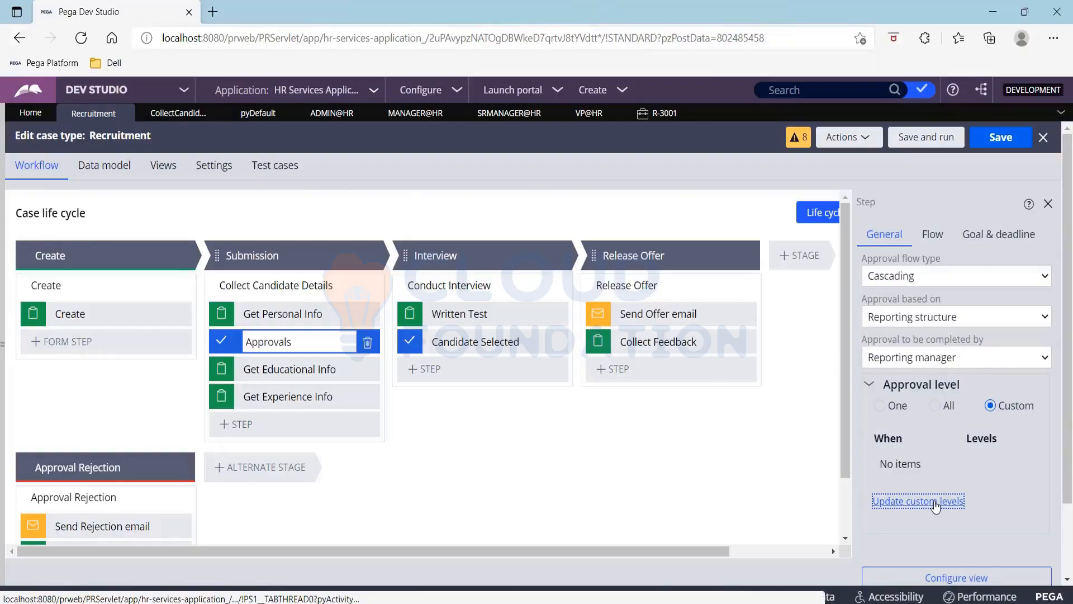
left_click(289, 319)
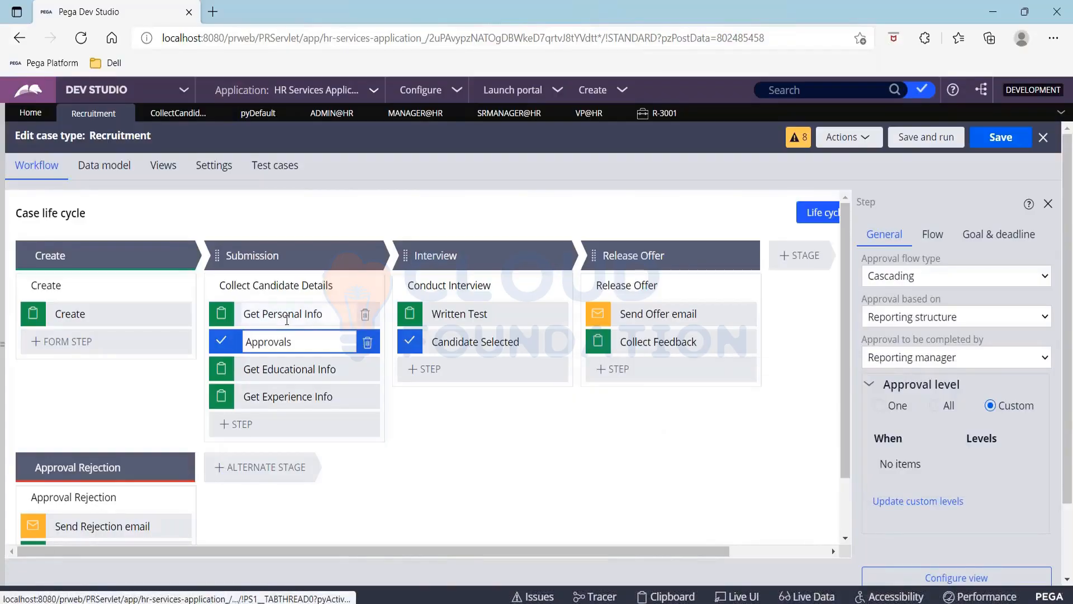
left_click(881, 383)
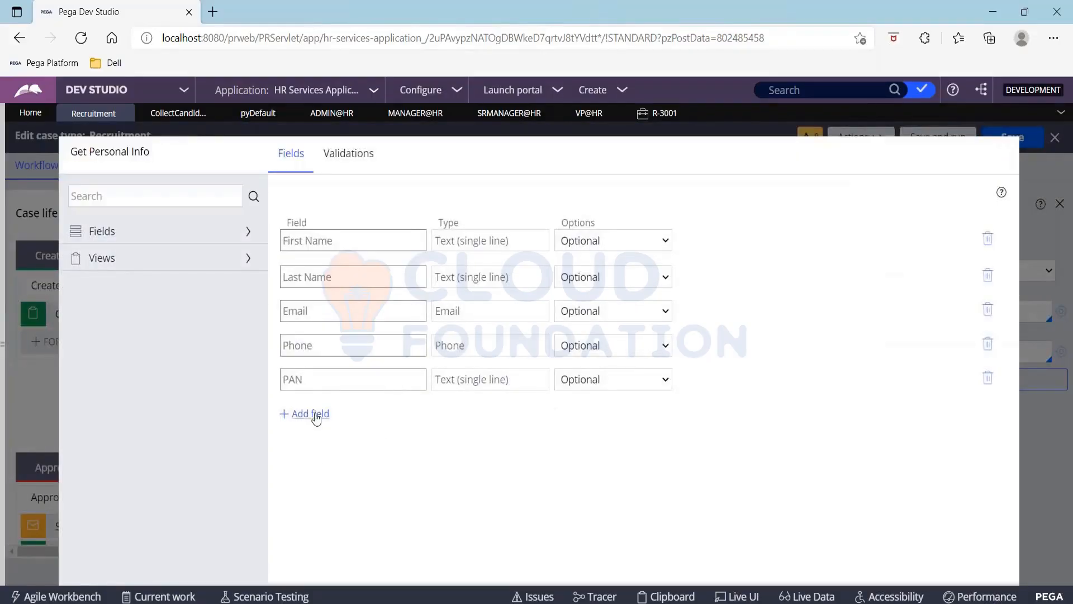
Add a new field named Salary of type Integer to the form
left_click(316, 416)
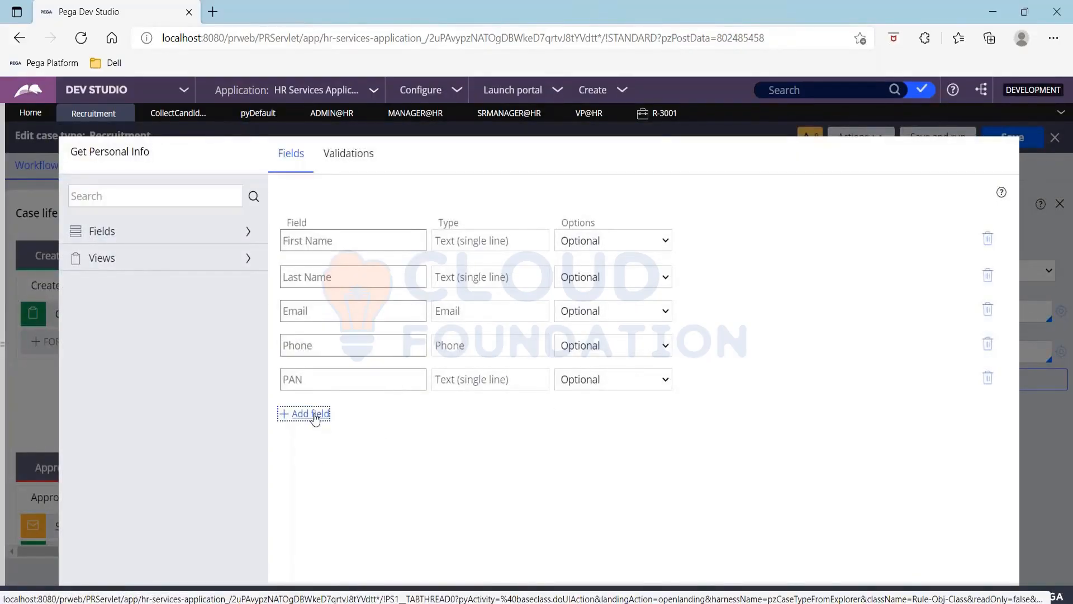
left_click(314, 414)
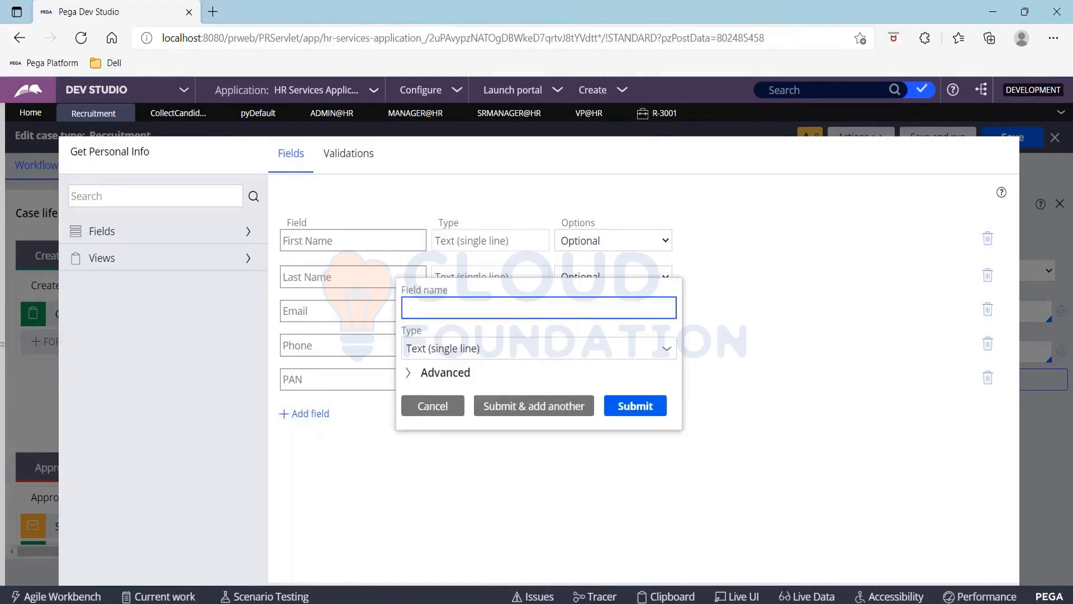
type("Salary")
key("Tab")
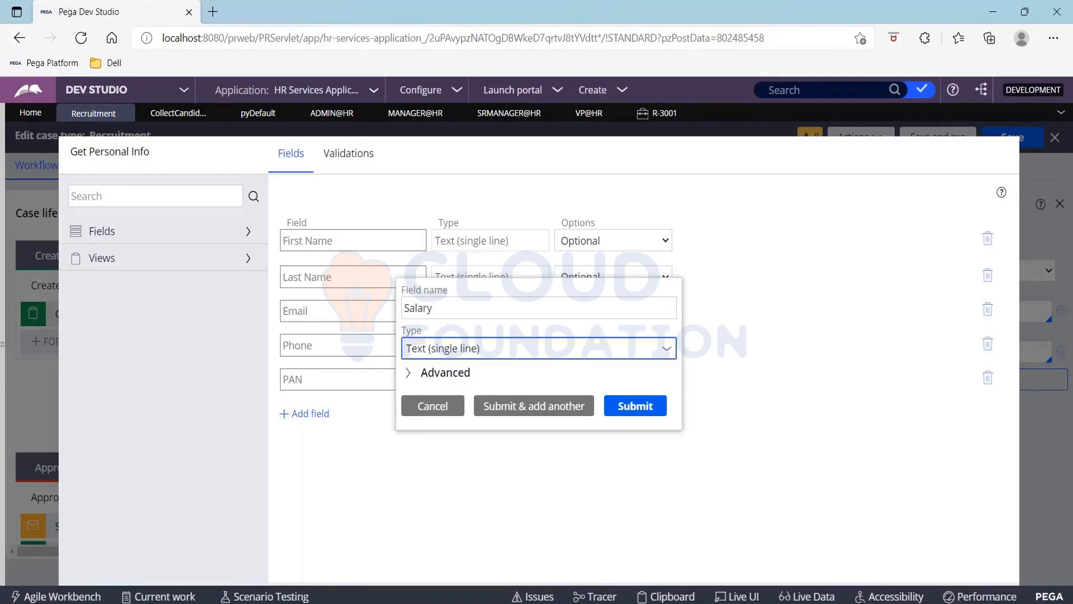
type("int")
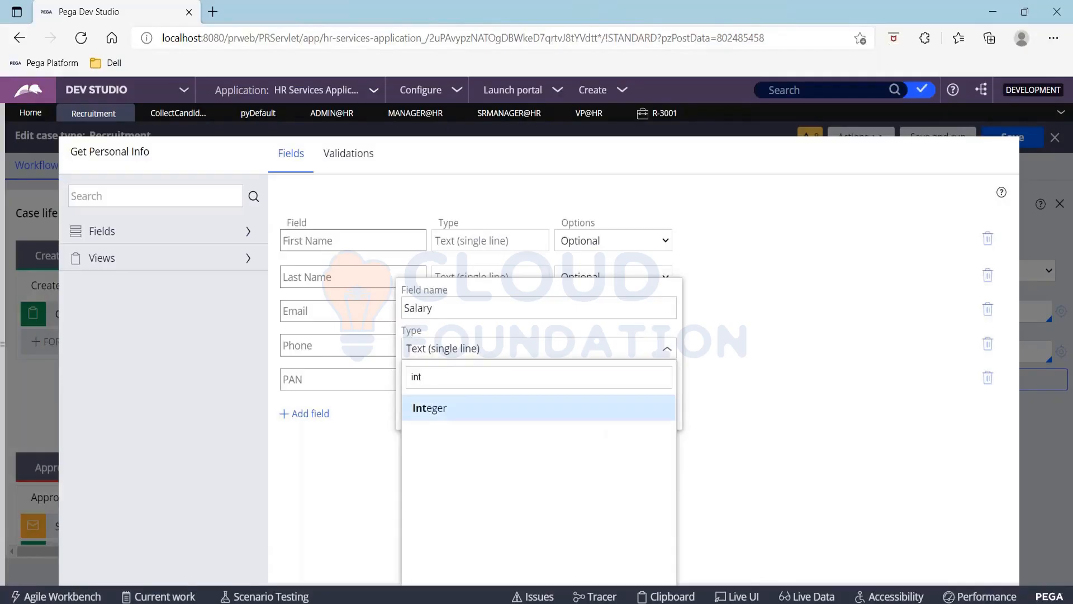
key("Return")
left_click(645, 413)
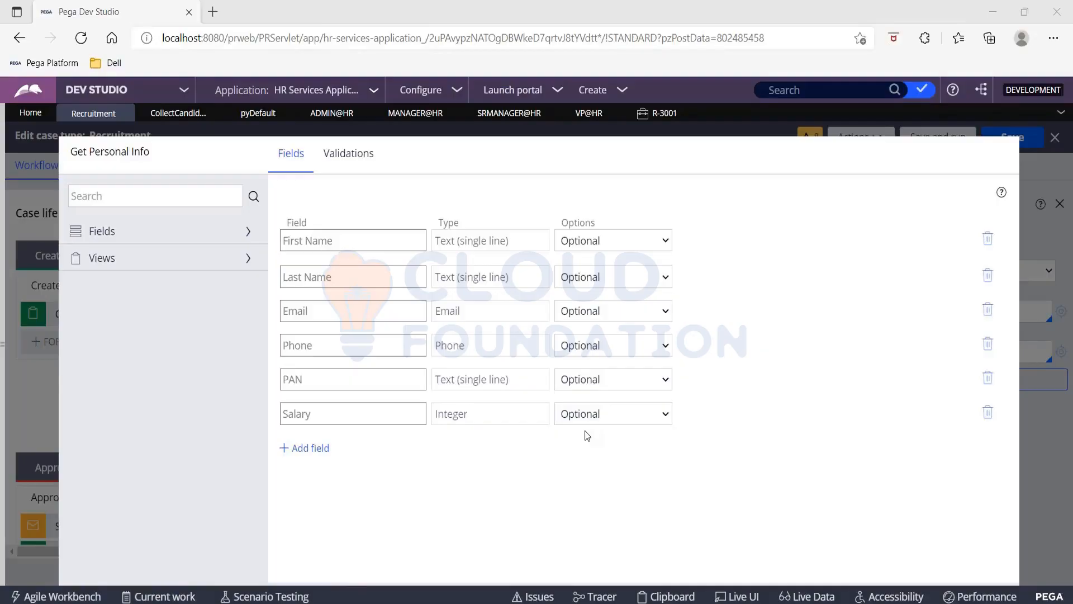
Submit the Get Personal Info view to save the form with Salary
left_click(643, 517)
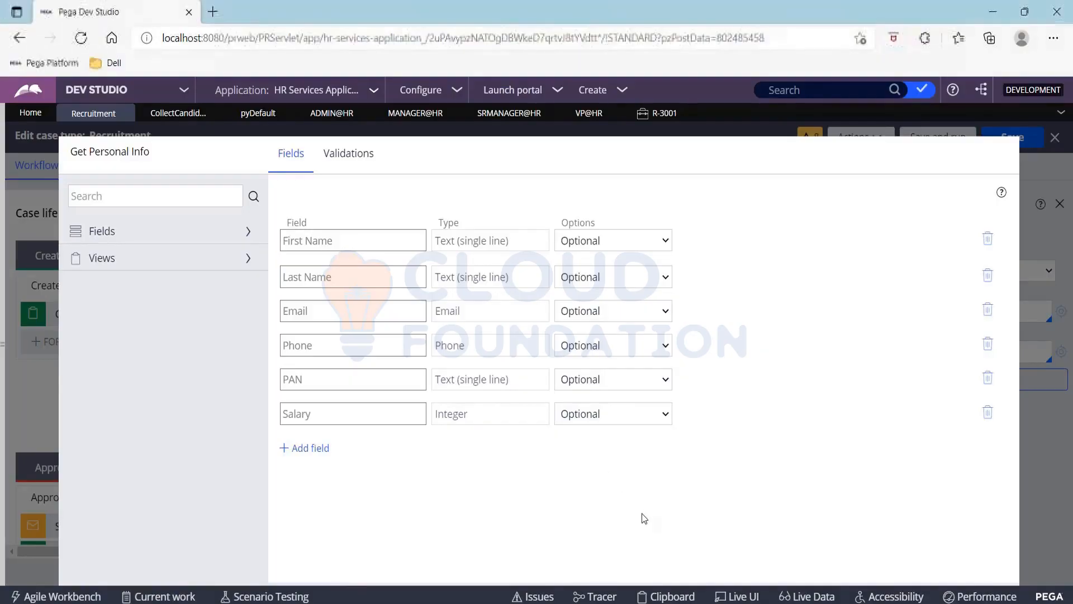
key("Tab")
key("Tab")
key("Tab")
key("Tab")
key("Tab")
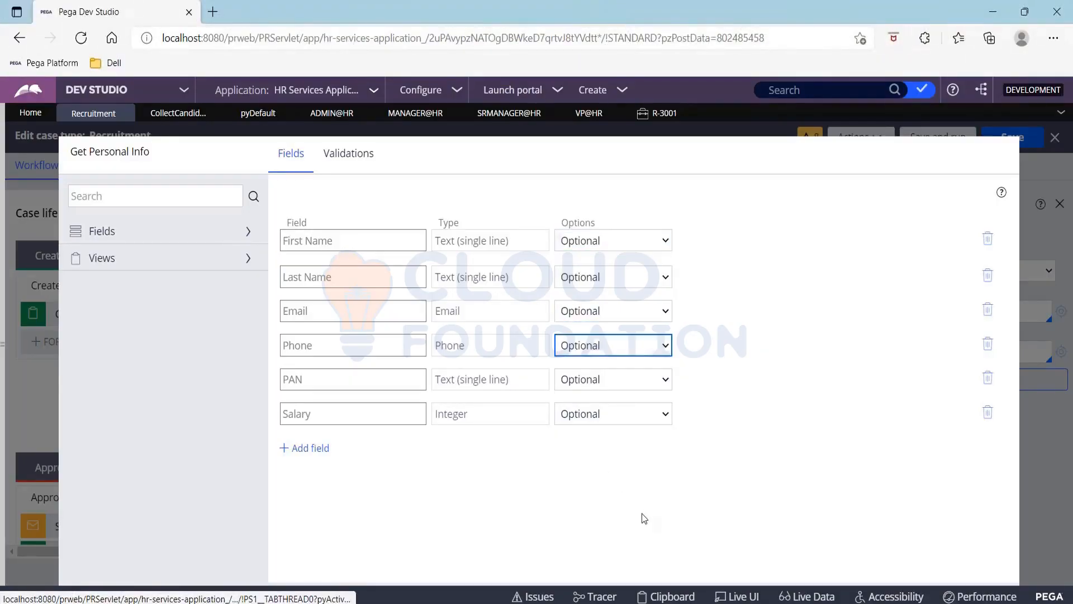
key("Tab")
key("Tab")
key("Tab")
key("Tab")
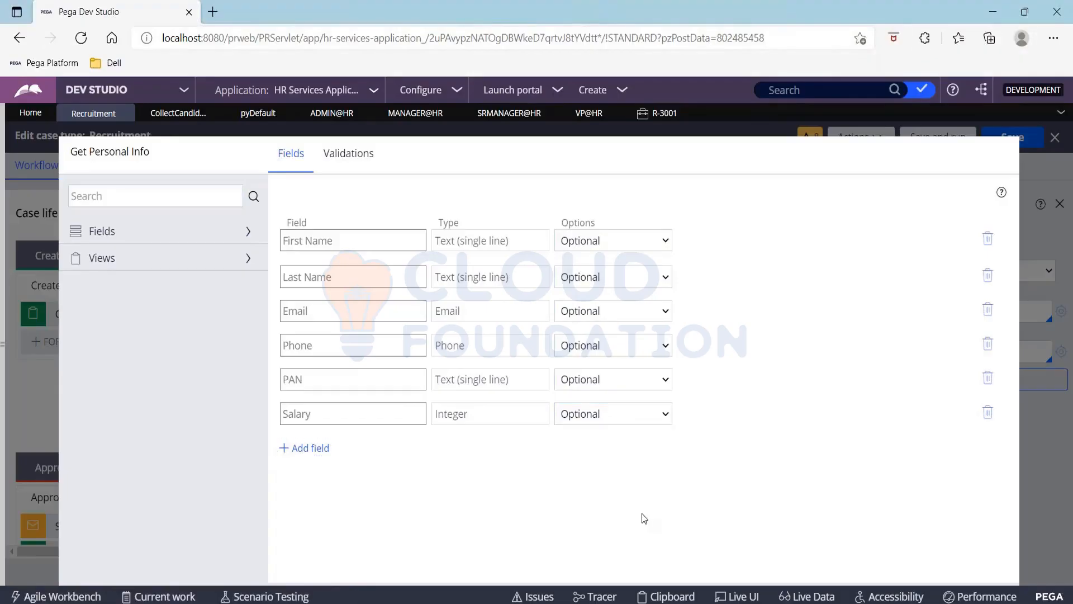
scroll(642, 513, "down", 1)
left_click(986, 567)
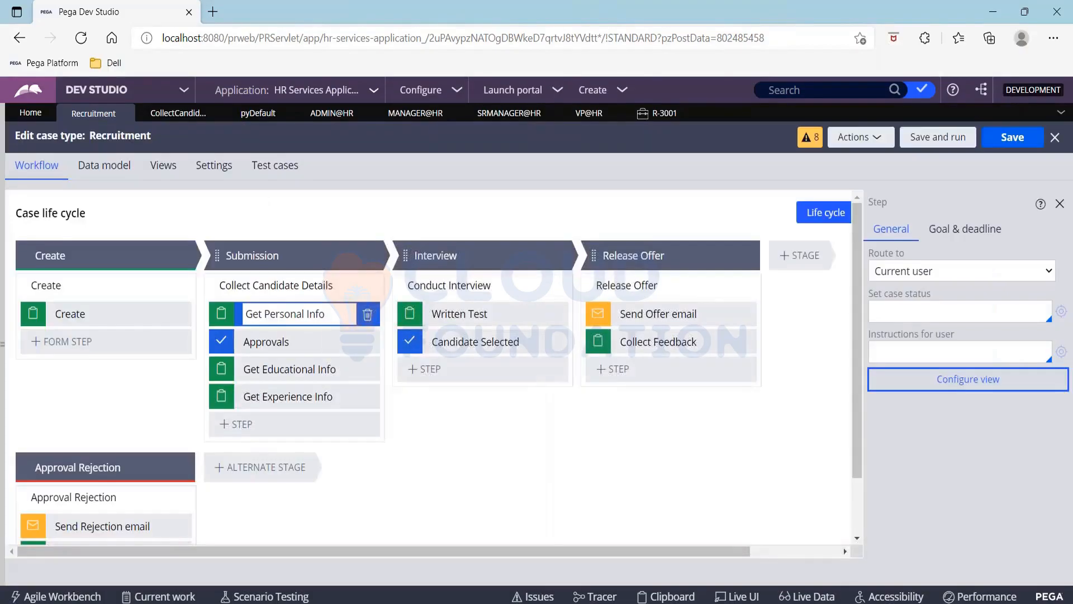
Add a custom approval row on Approvals and create a new When rule named SalaryScaleA
left_click(290, 337)
left_click(1005, 391)
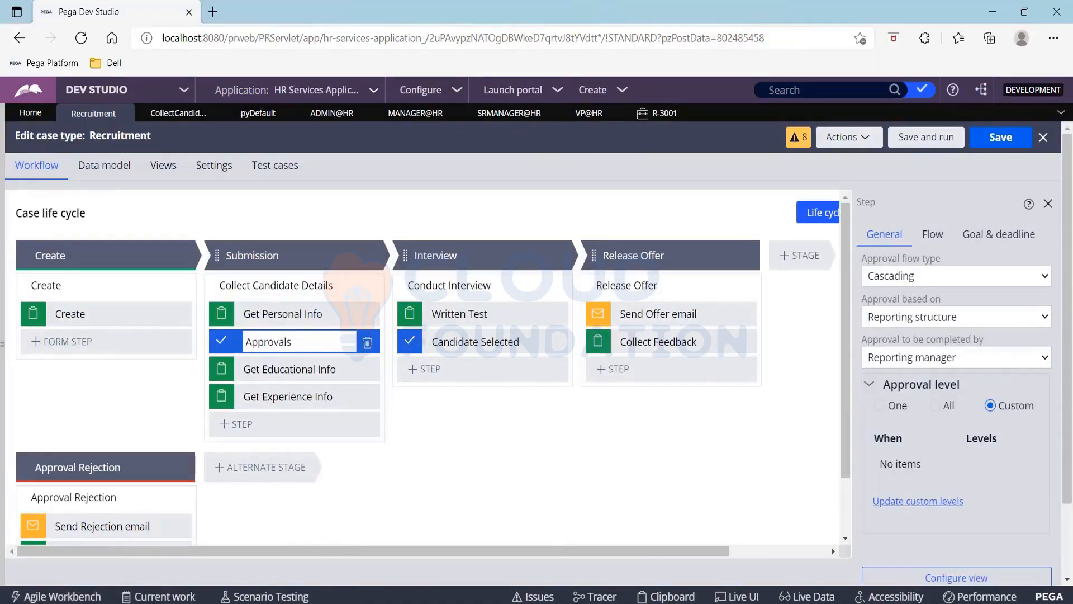
left_click(943, 501)
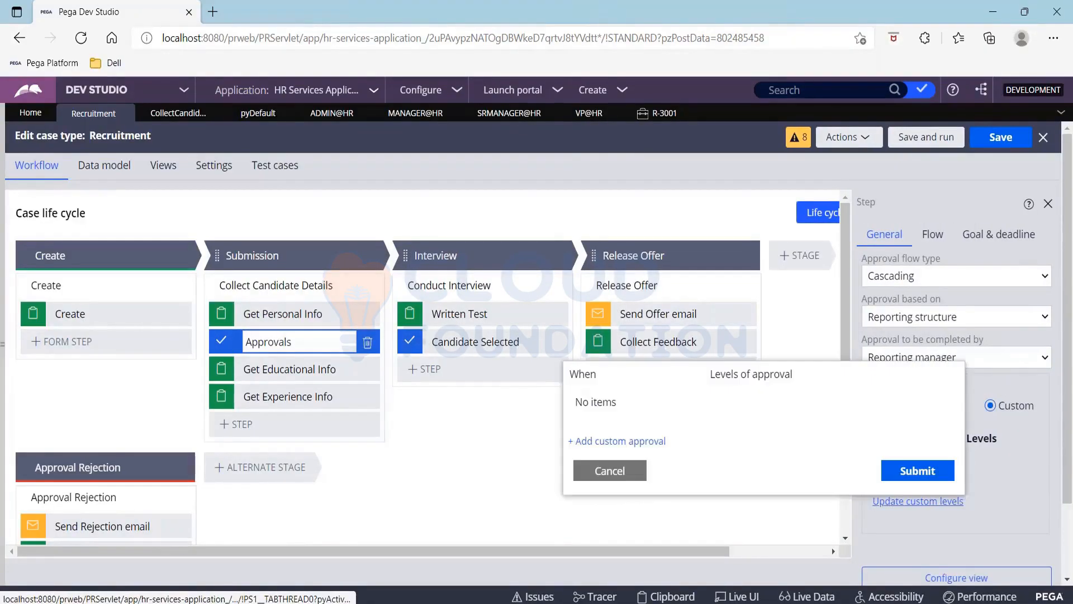
left_click(598, 442)
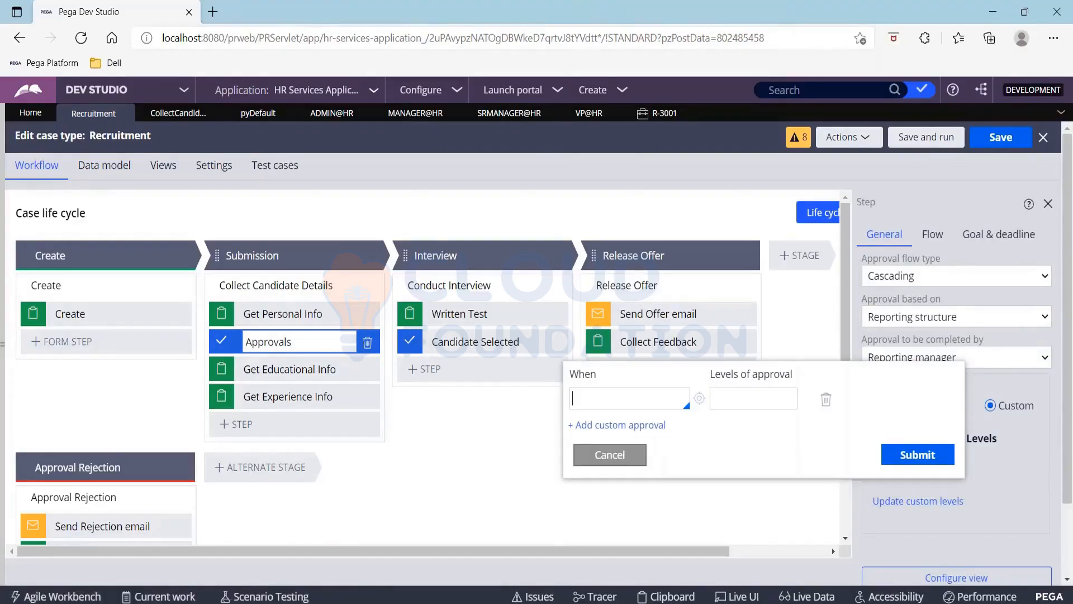
left_click(588, 400)
type("S")
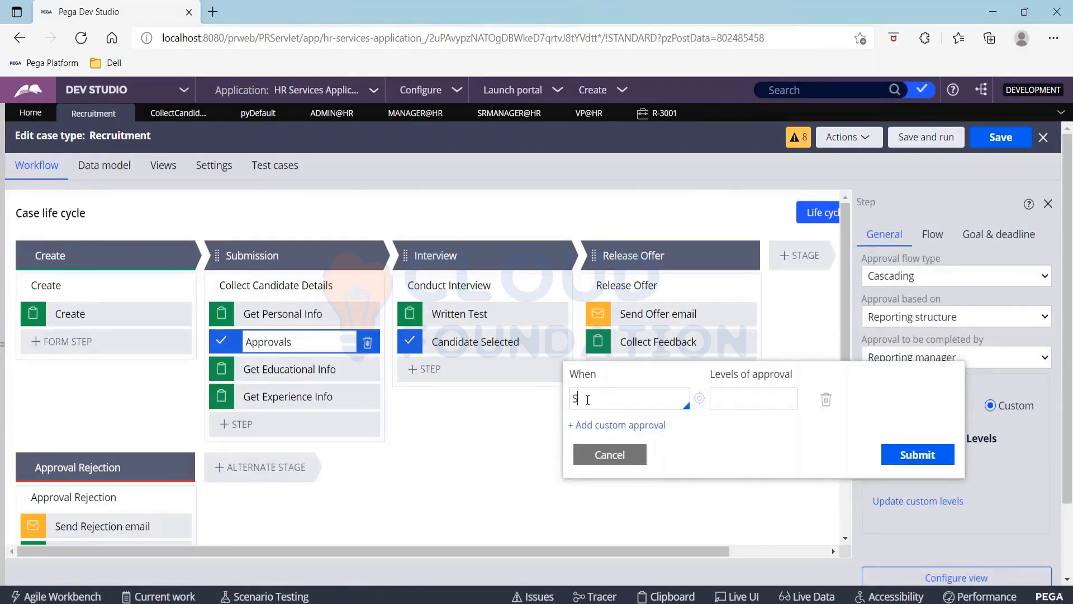
type("alaryScaleA")
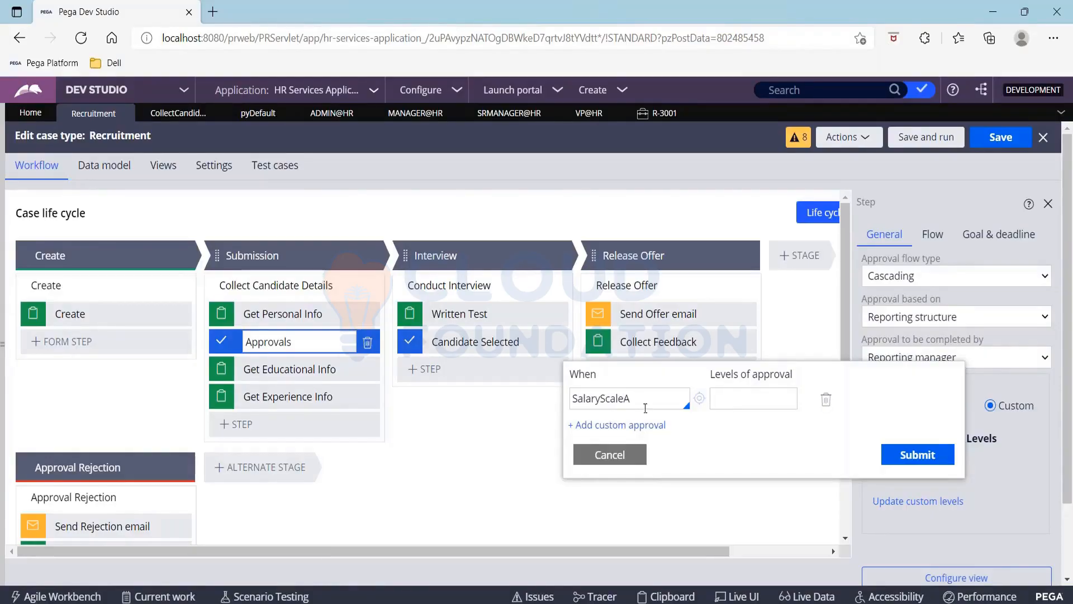
left_click(699, 399)
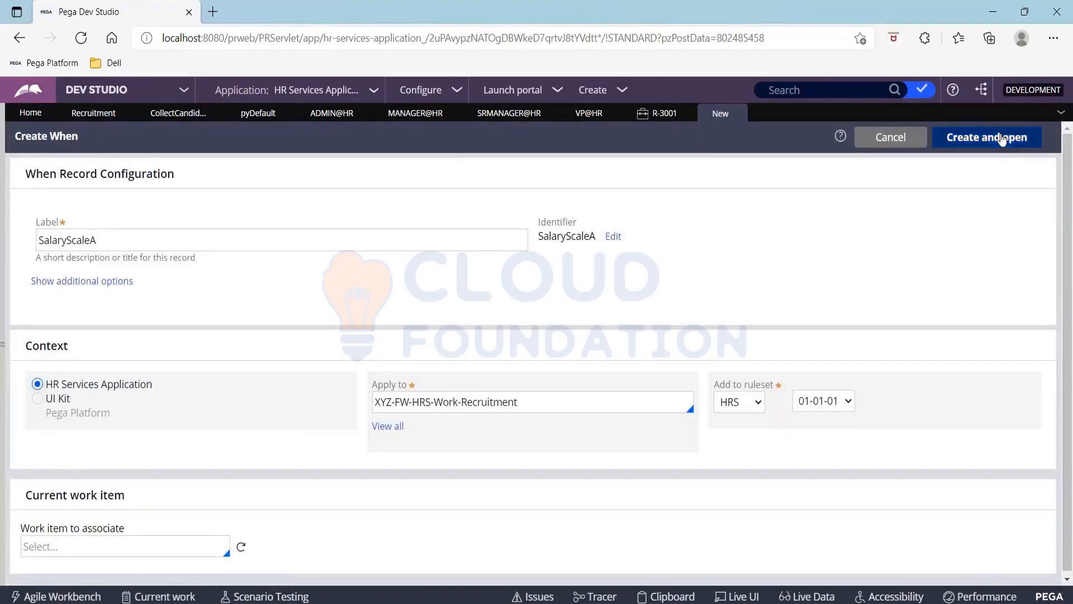
Create the SalaryScaleA When rule on the Recruitment class and open it for editing
left_click(1002, 139)
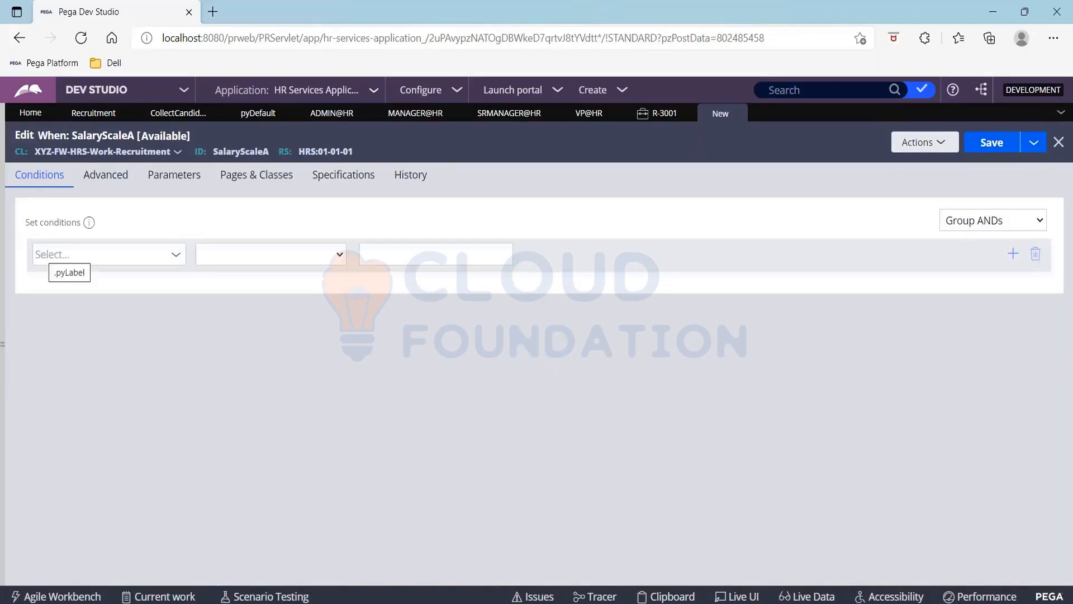
Add the first condition: Salary is greater than 100000
left_click(79, 256)
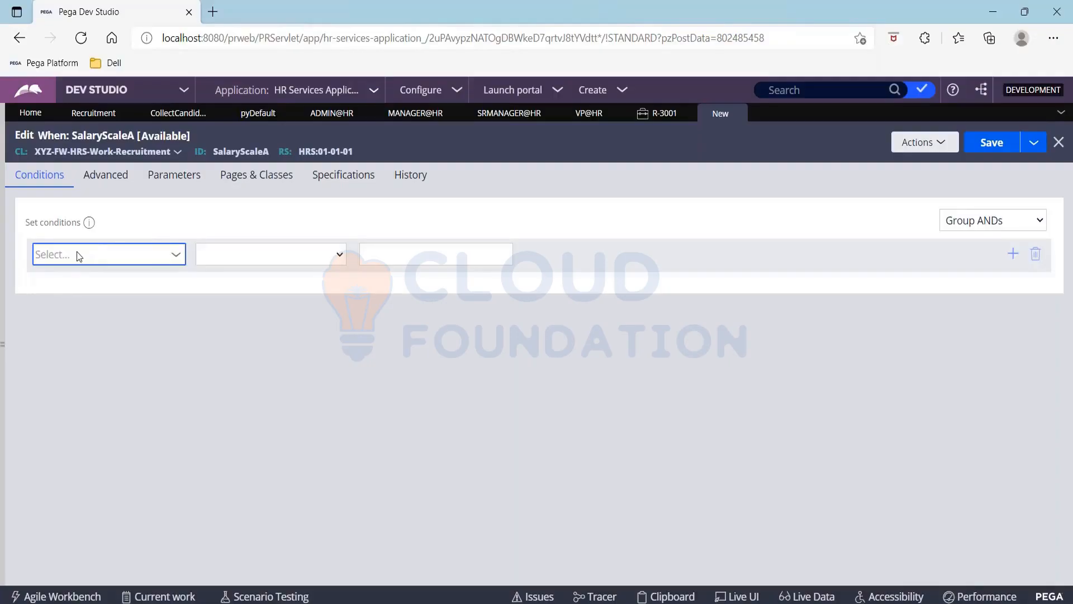
left_click(168, 256)
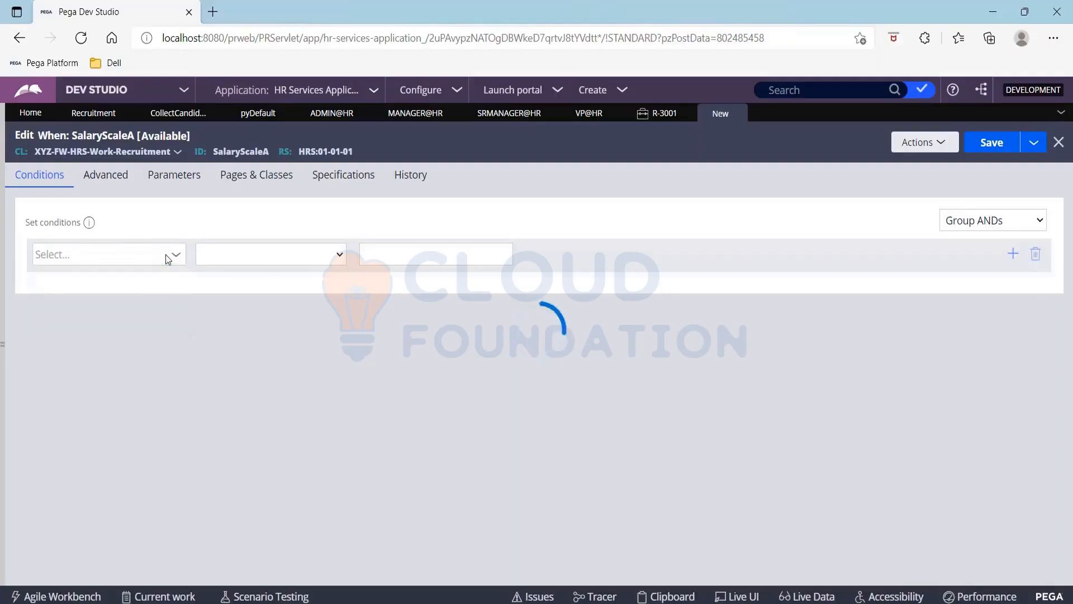
left_click(168, 256)
left_click(100, 316)
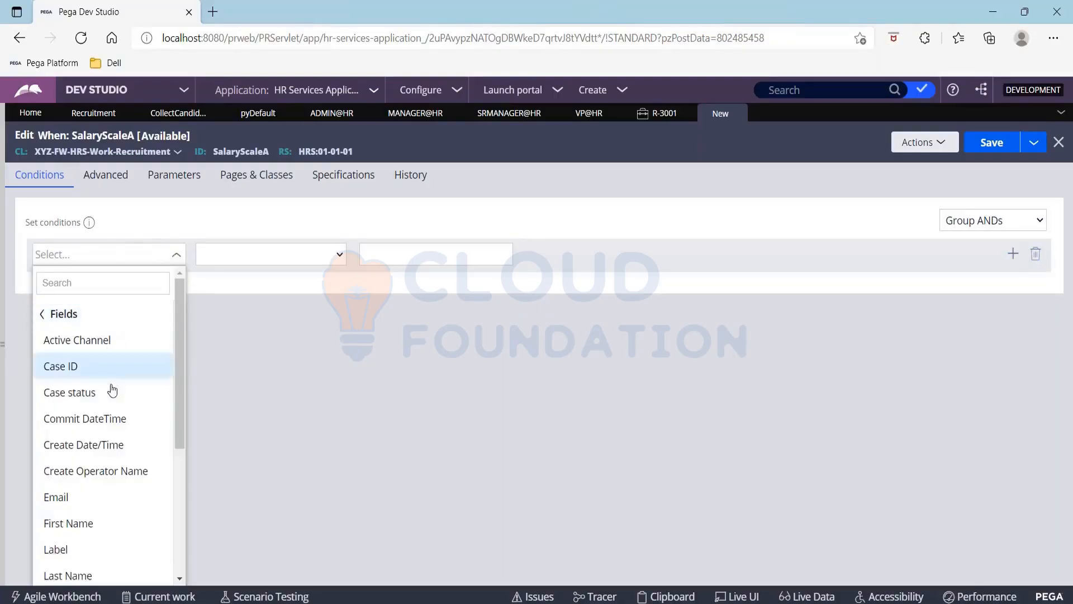
scroll(114, 391, "down", 4)
left_click(93, 456)
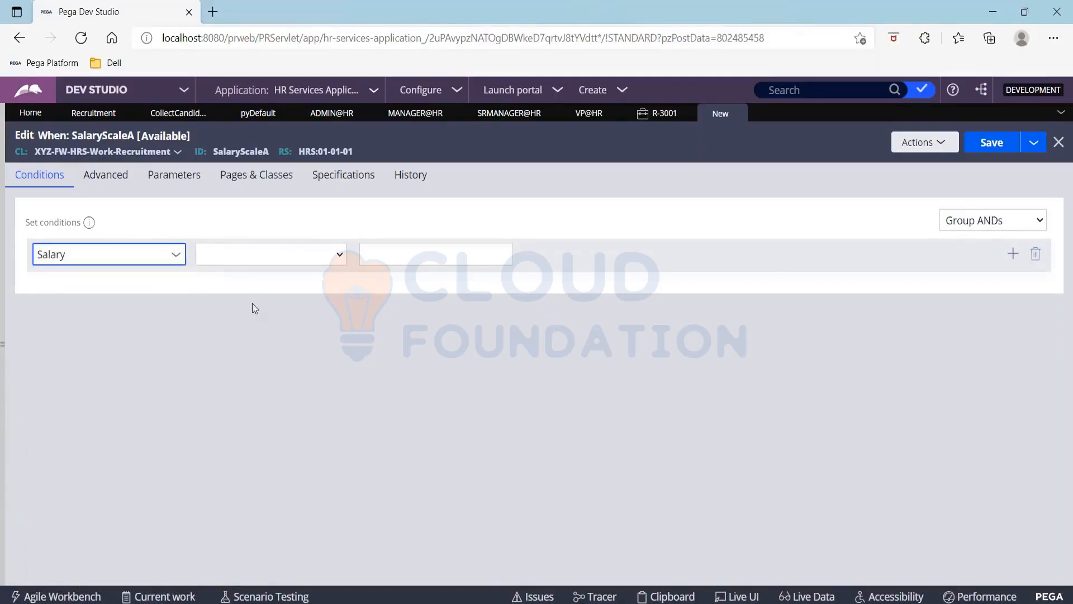
left_click(304, 262)
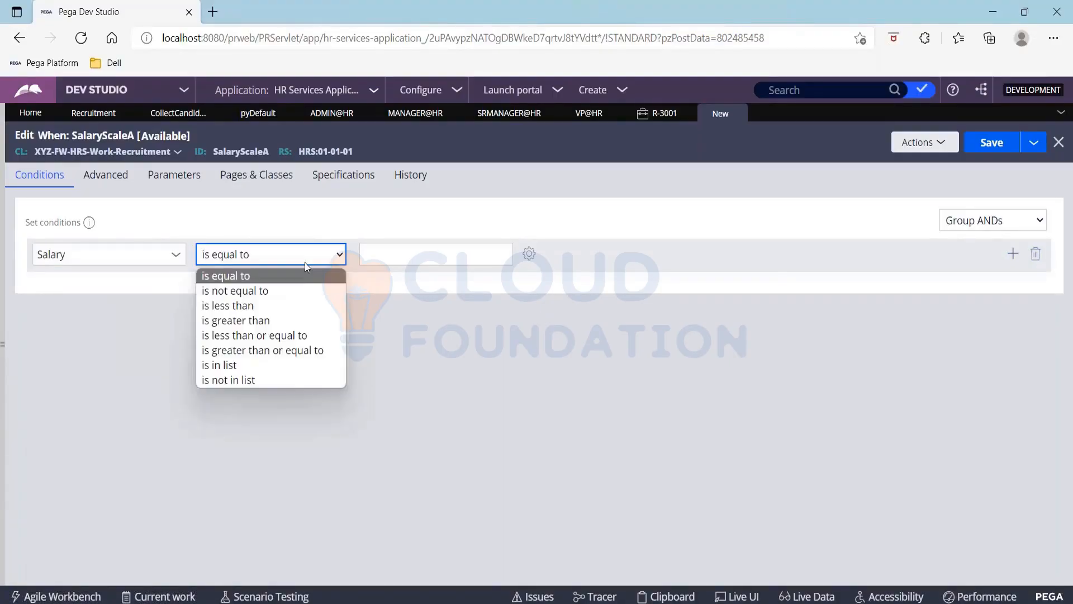
left_click(290, 319)
left_click(381, 253)
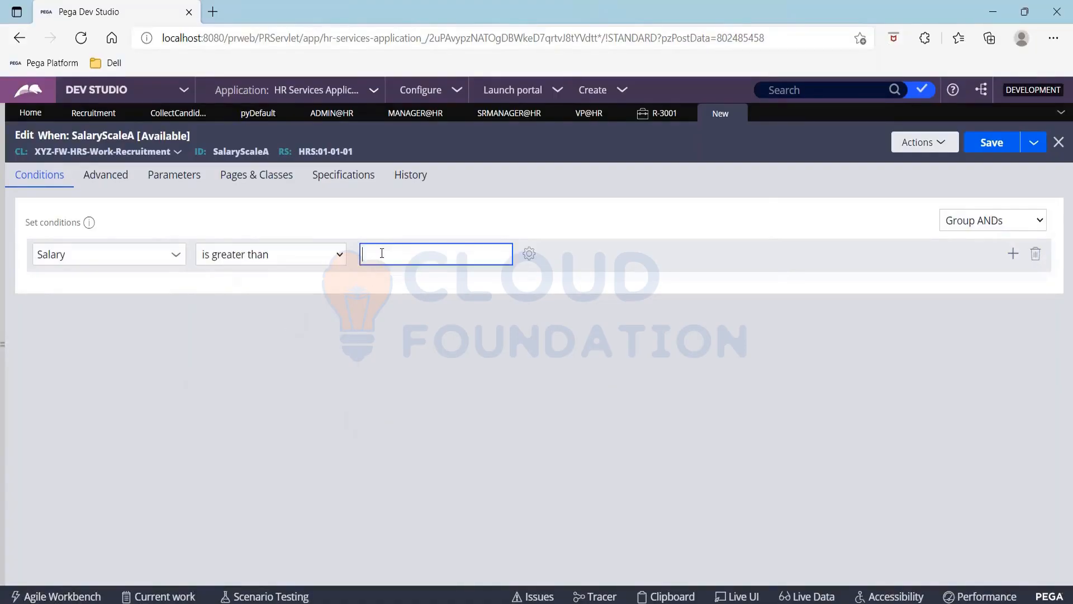
type("100000")
Add a second condition, Salary less than or equal to 200000, save, and return to Recruitment
left_click(1012, 257)
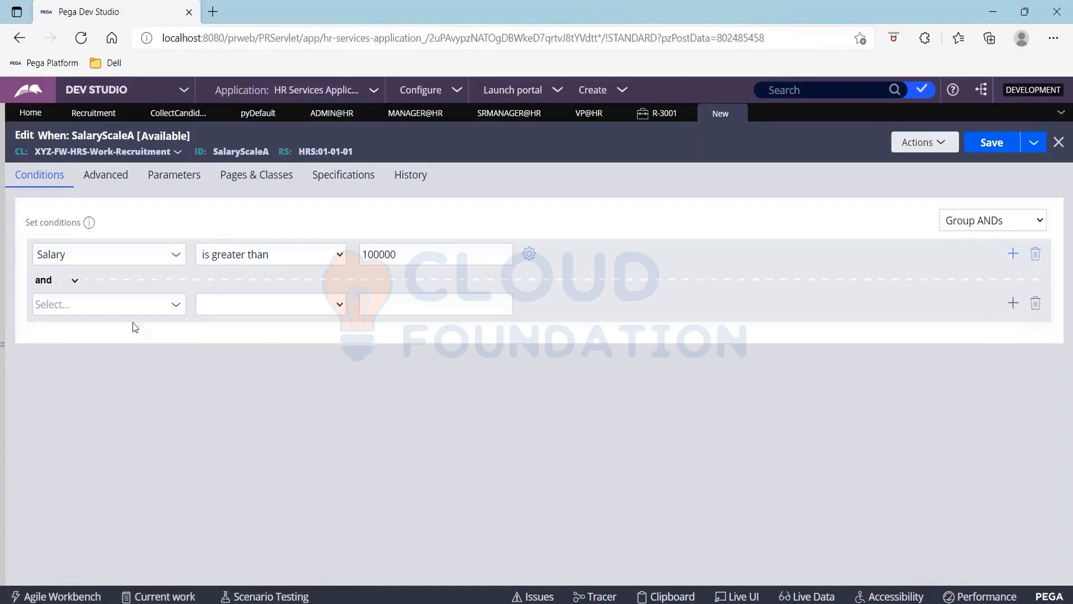
left_click(127, 304)
type("Sala")
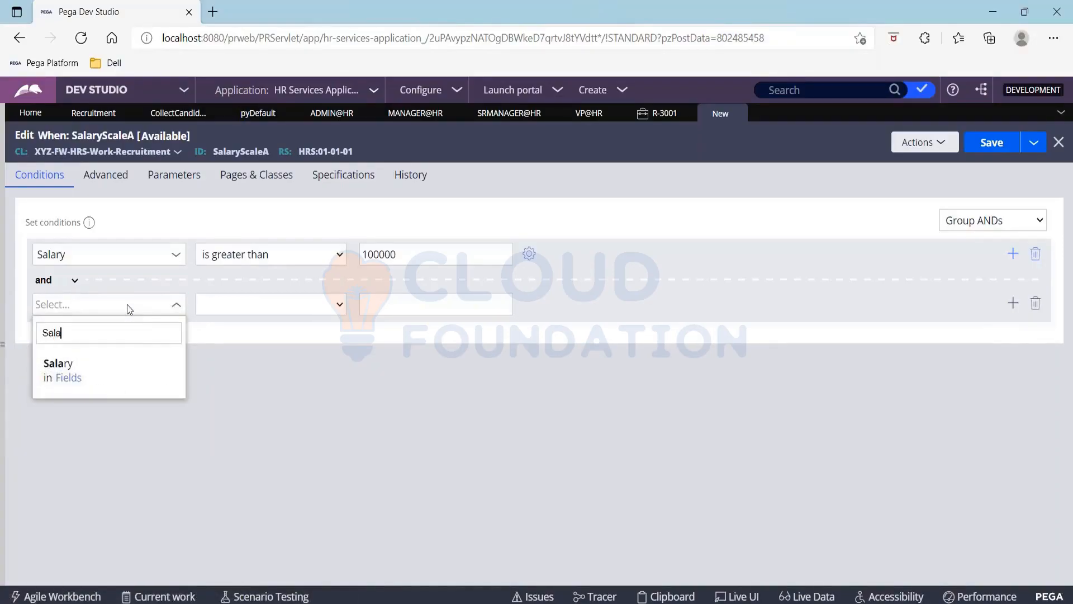
key("Down")
key("Return")
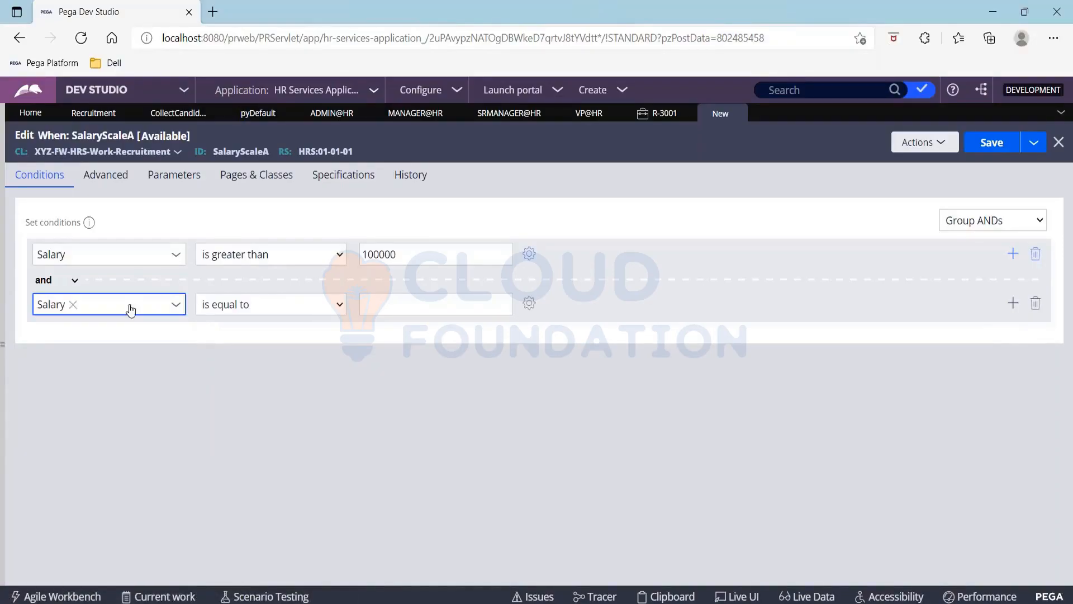
left_click(262, 307)
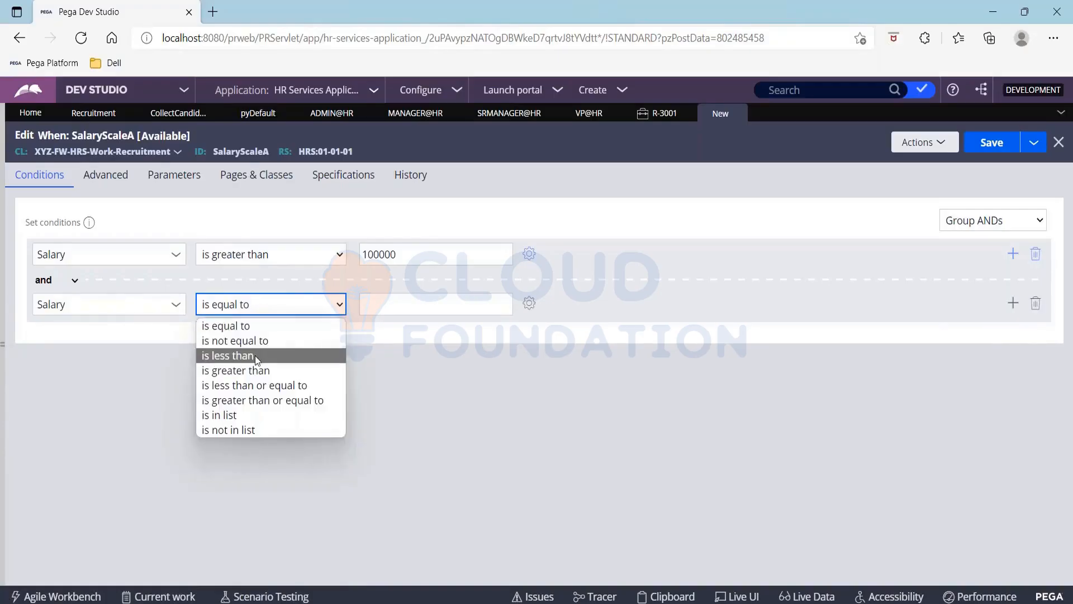
left_click(241, 386)
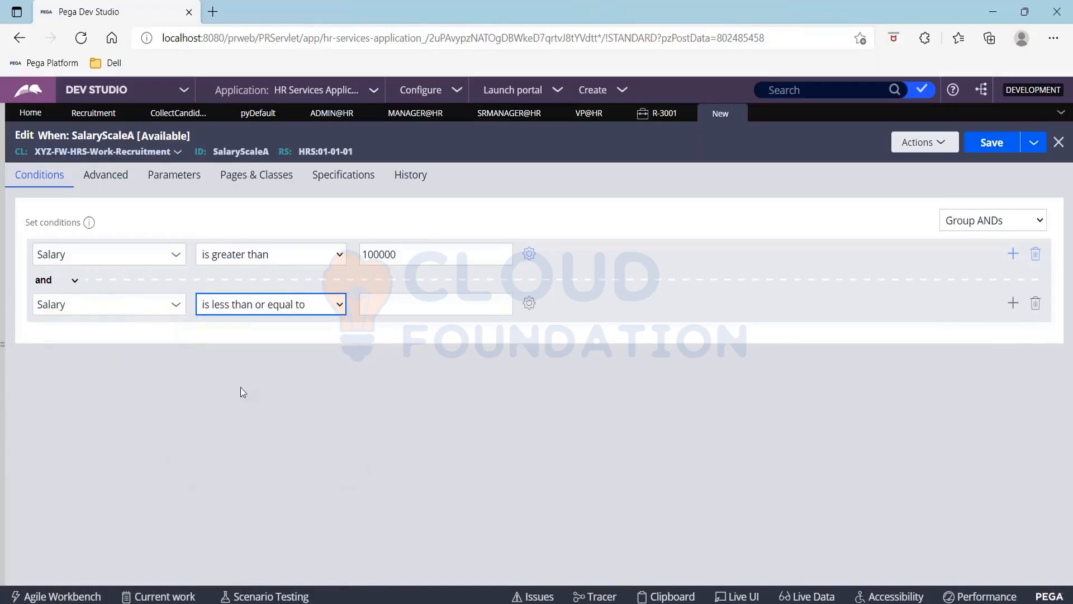
left_click(385, 302)
type("200000")
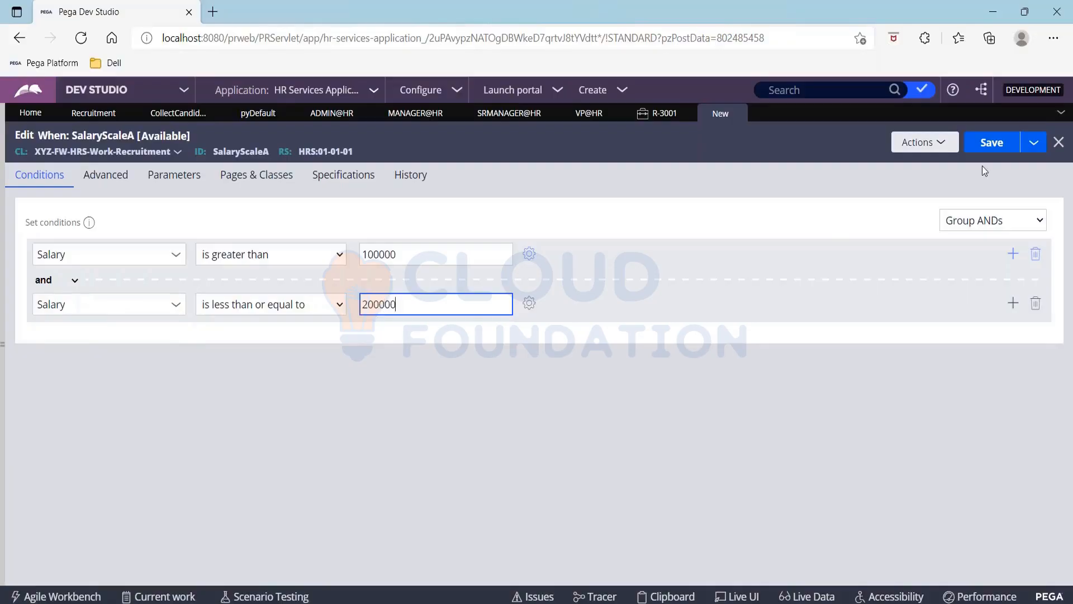
left_click(988, 149)
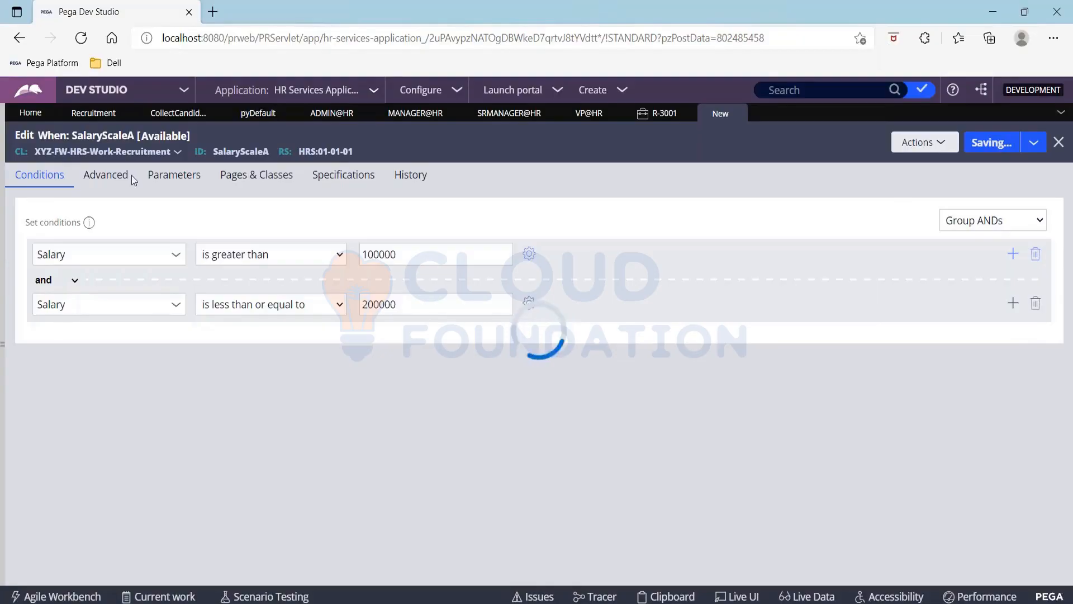
left_click(92, 113)
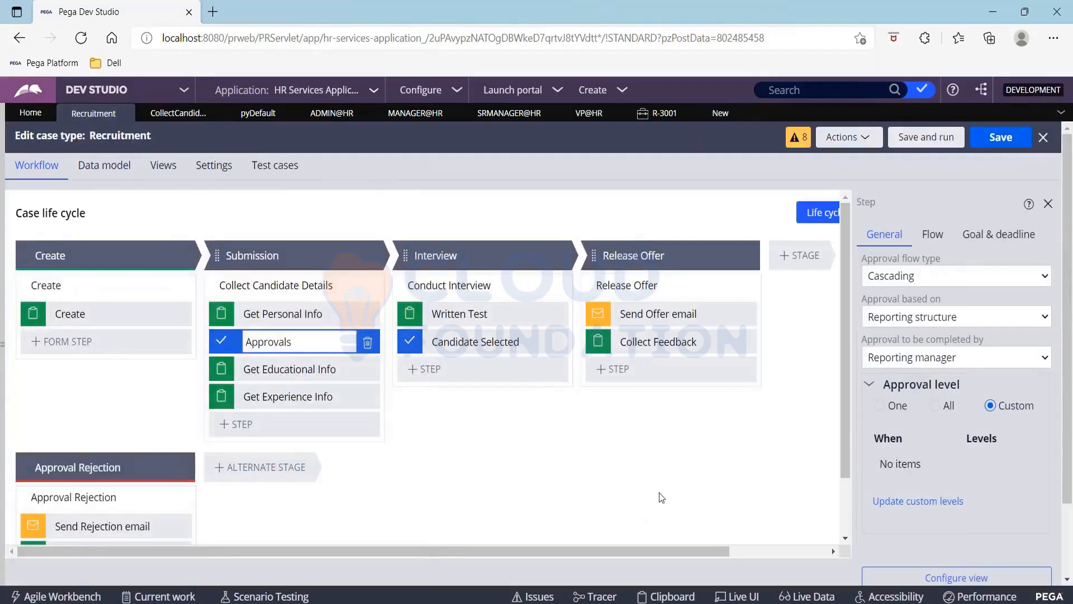
Bring the SalaryScaleA When rule tab back up to review its two Salary conditions
left_click(917, 501)
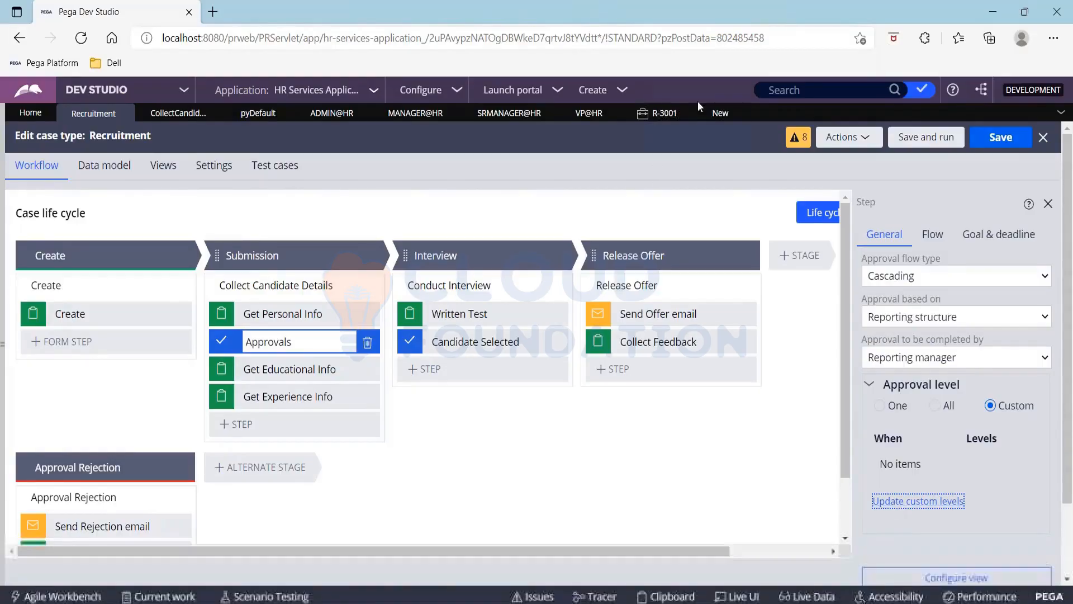
left_click(711, 115)
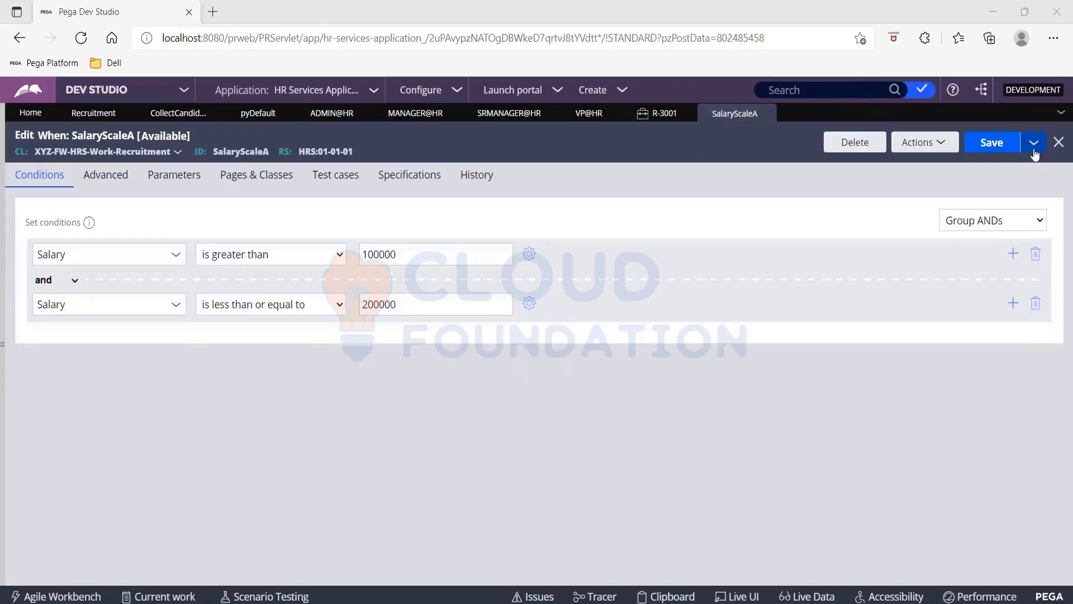
Save a copy of SalaryScaleA as a new When rule labelled SalaryScaleB
left_click(1033, 142)
left_click(984, 165)
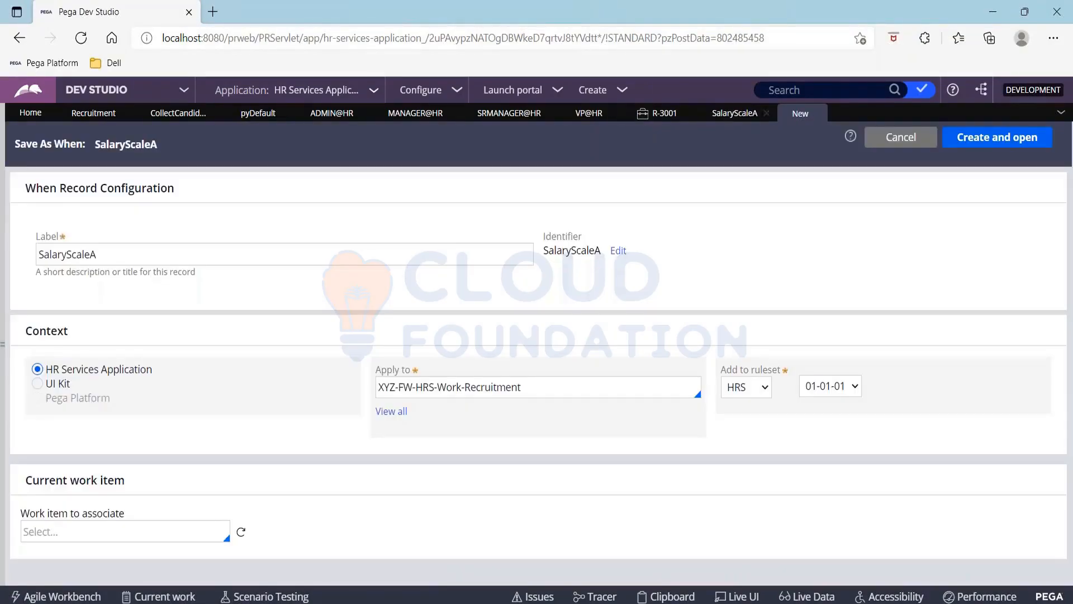
left_click(117, 250)
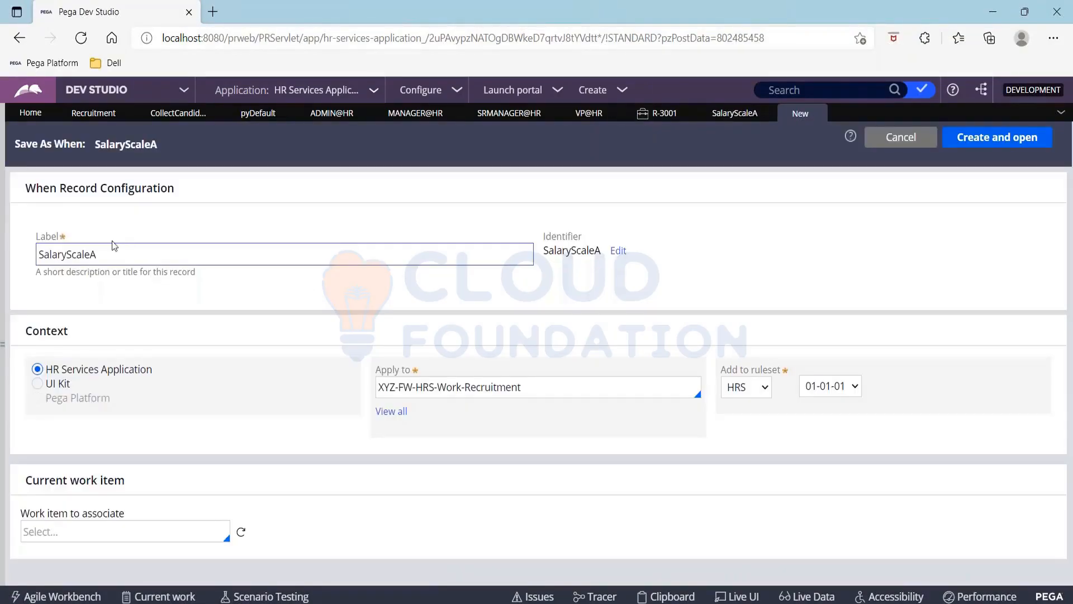
key("BackSpace")
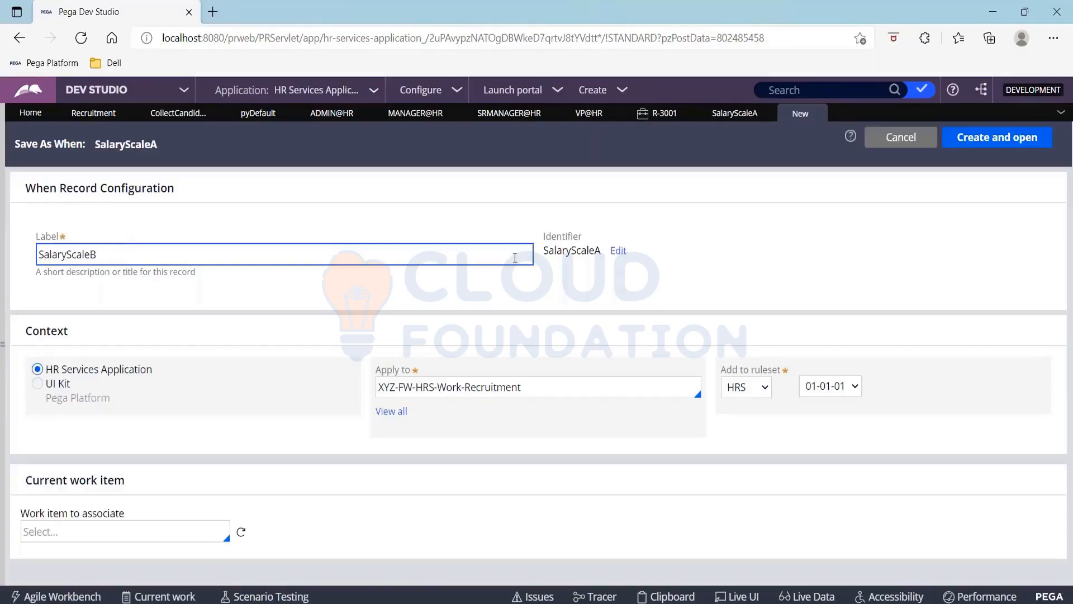
left_click(1017, 142)
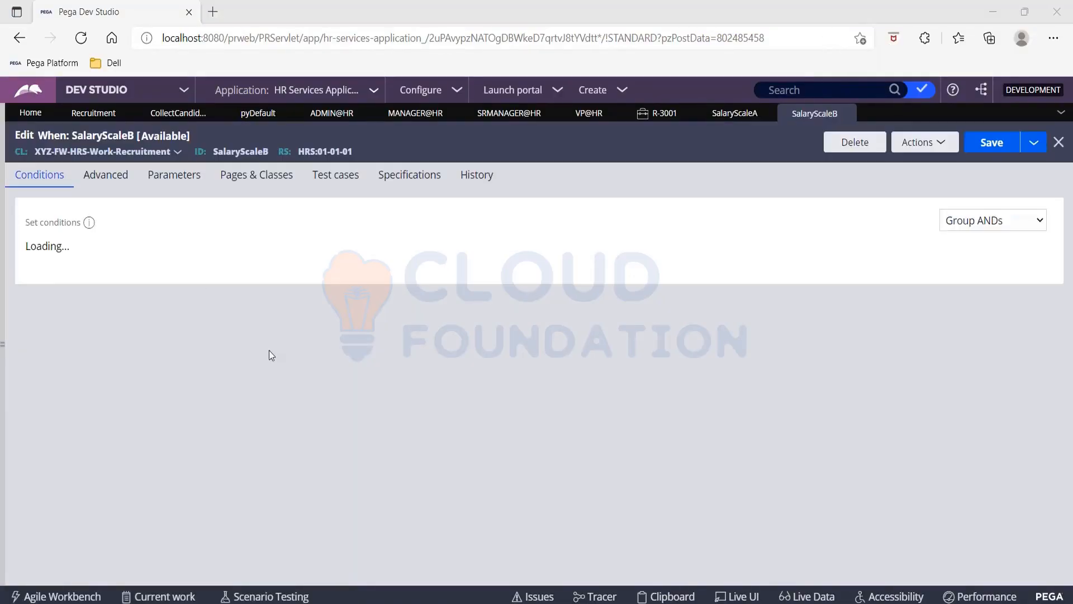
Change SalaryScaleB's bounds to above 200000 and up to 300000, save, and start another copy
left_click(369, 253)
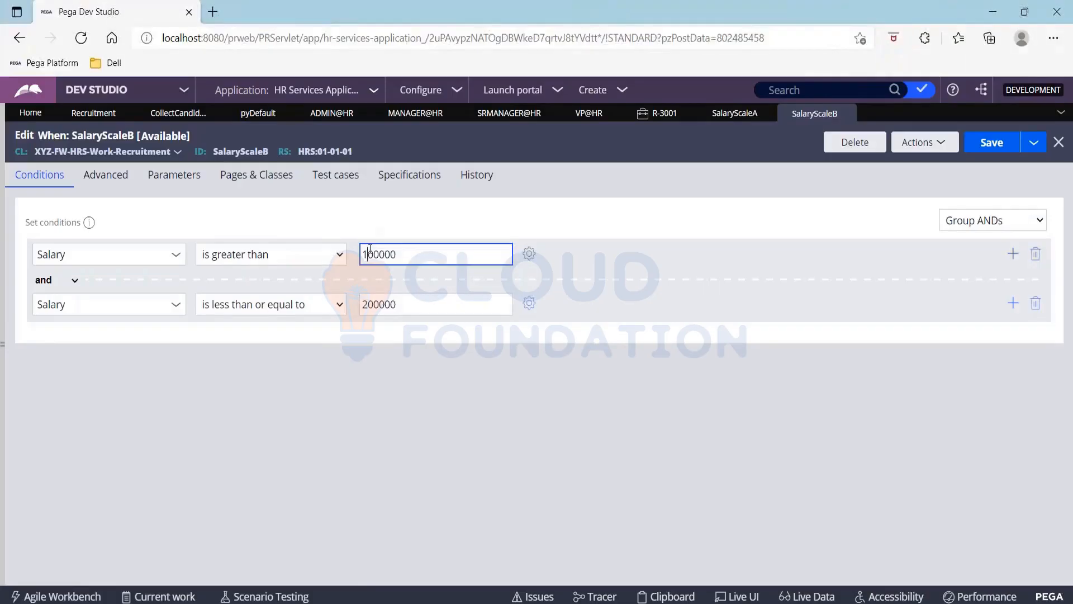
key("BackSpace")
type("2")
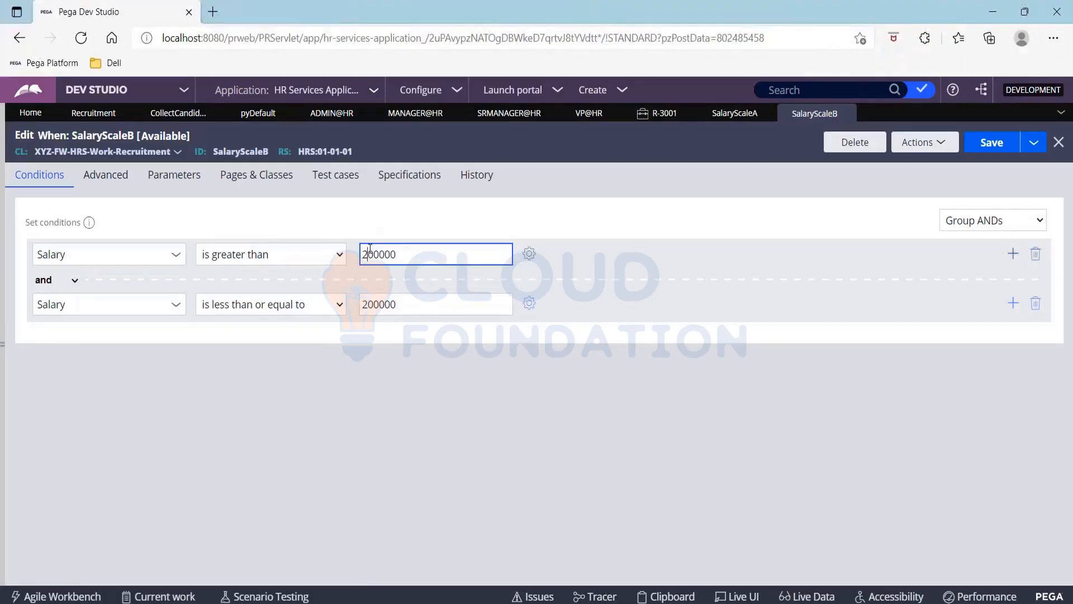
left_click(368, 305)
type("3")
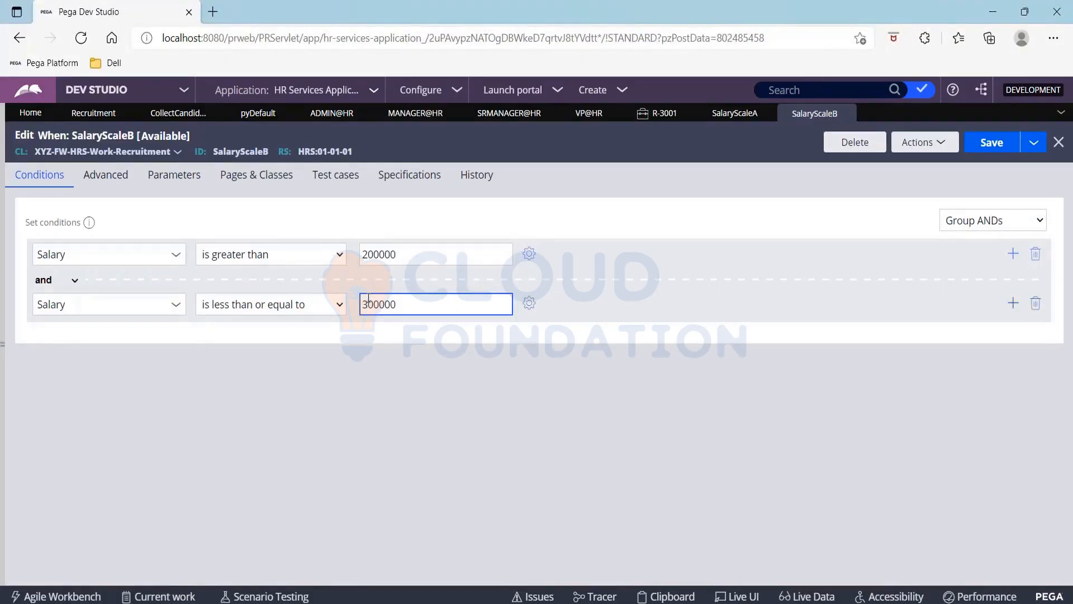
left_click(995, 144)
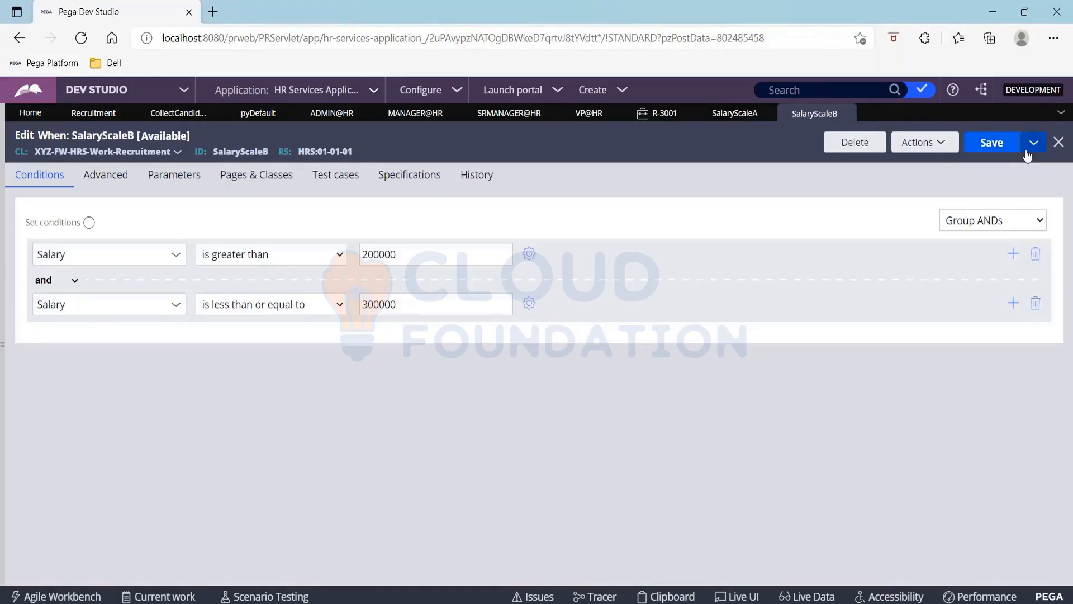
left_click(1032, 147)
left_click(1028, 164)
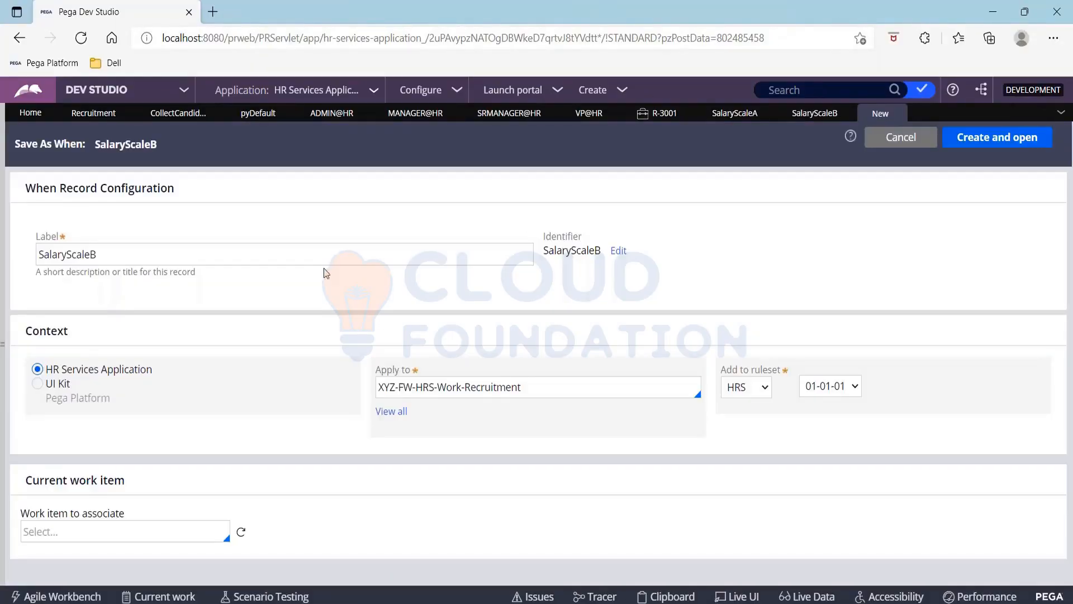
Create the SalaryScaleC copy with Salary above 300000 up to 400000 and save it
left_click(311, 257)
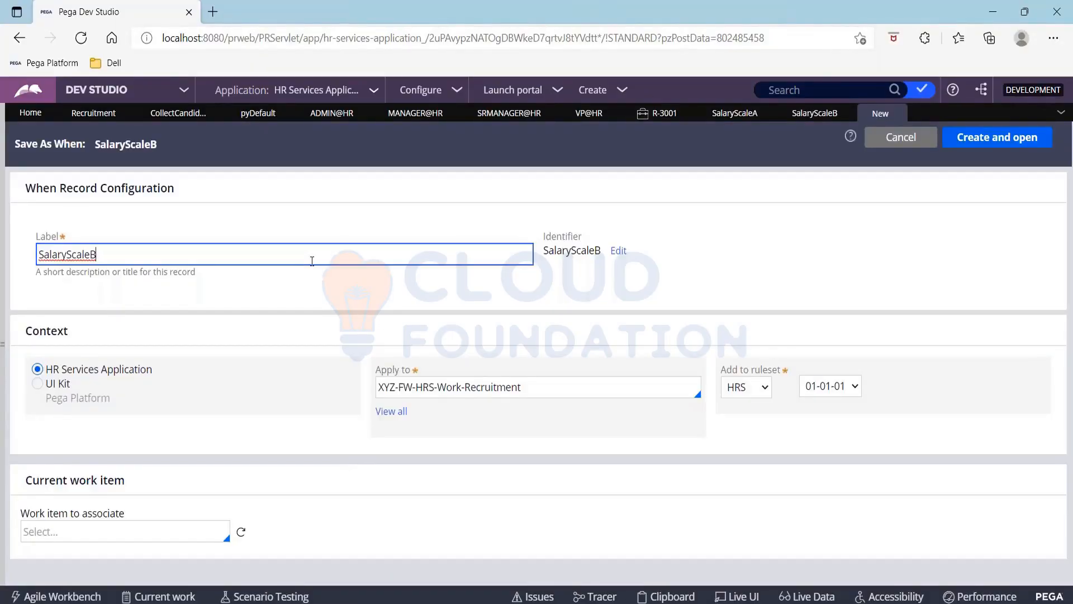
key("BackSpace")
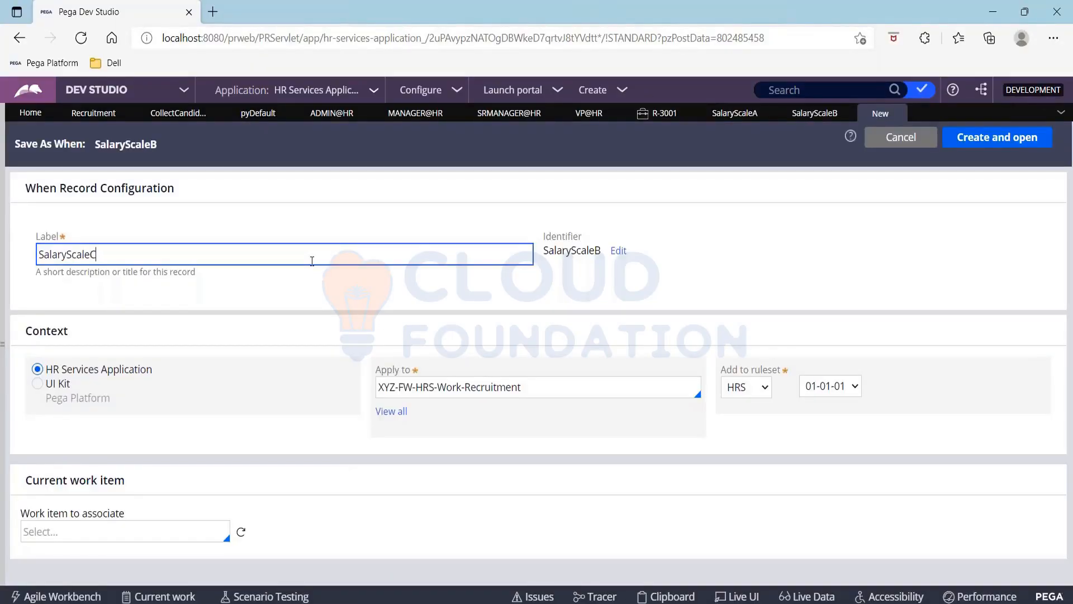
left_click(1023, 137)
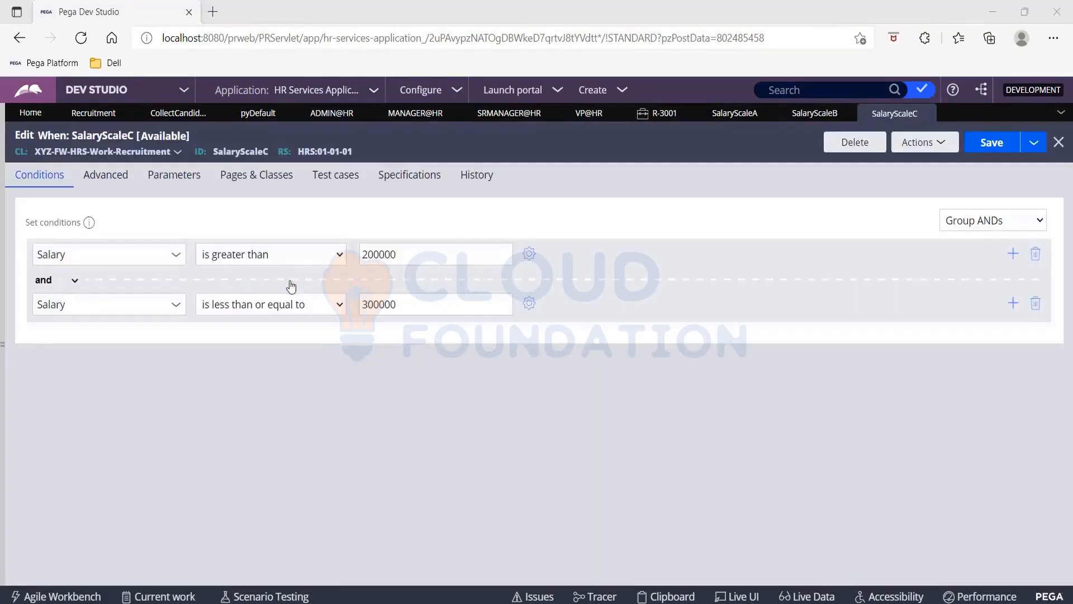
left_click(369, 255)
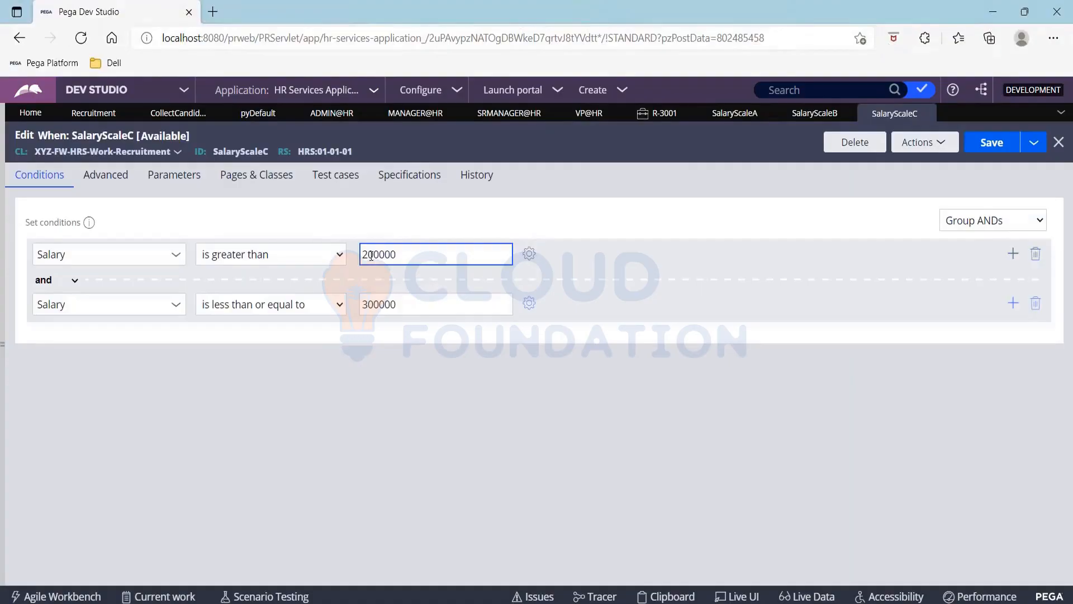
left_click(366, 304)
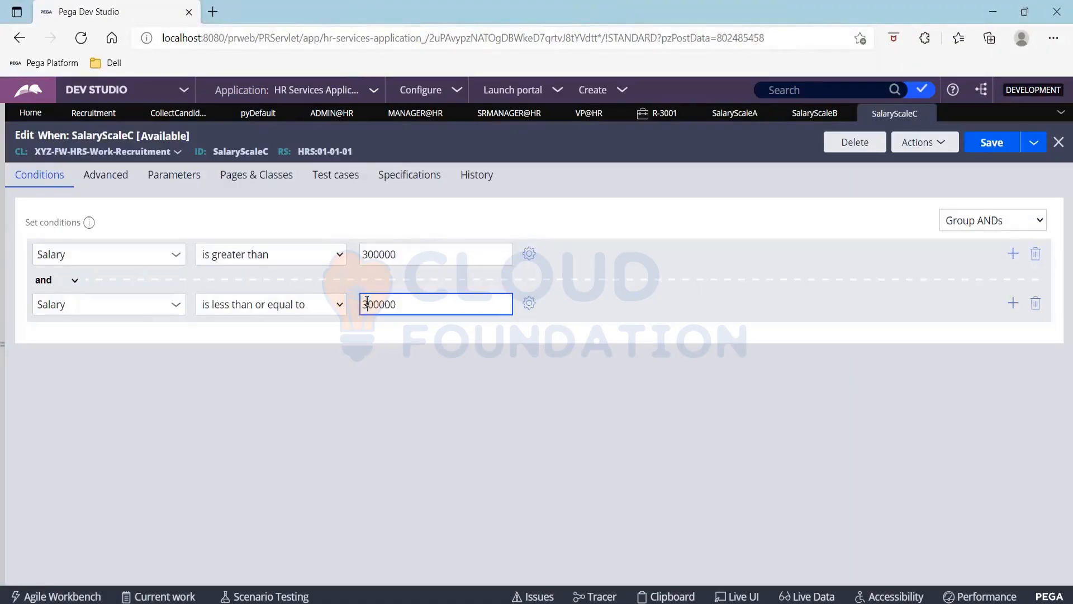
type("4")
left_click(1004, 134)
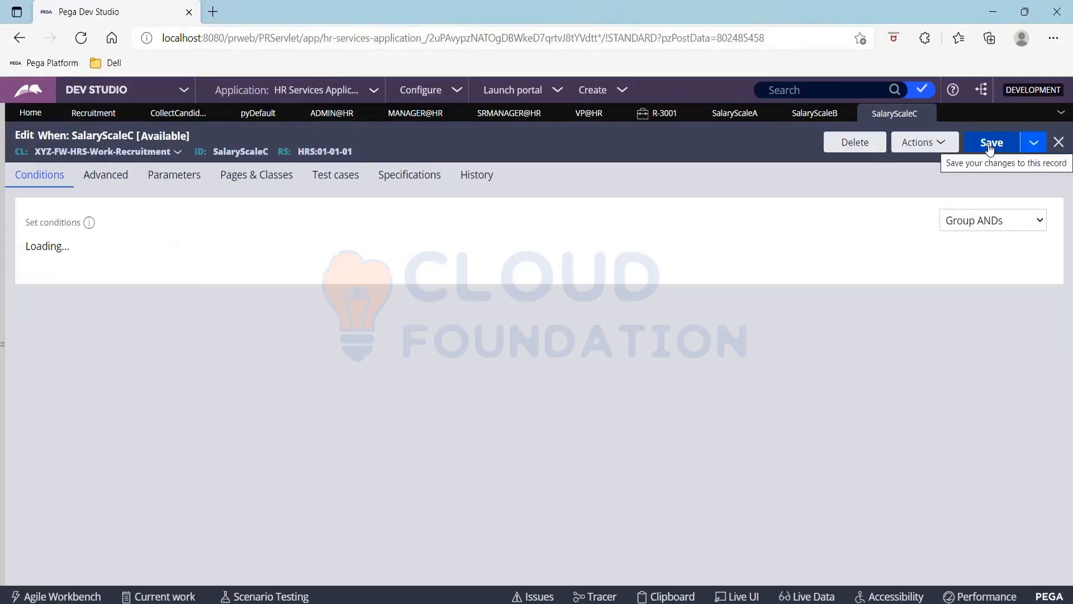
Check SalaryScaleB's conditions, then return to the Recruitment case type
left_click(812, 28)
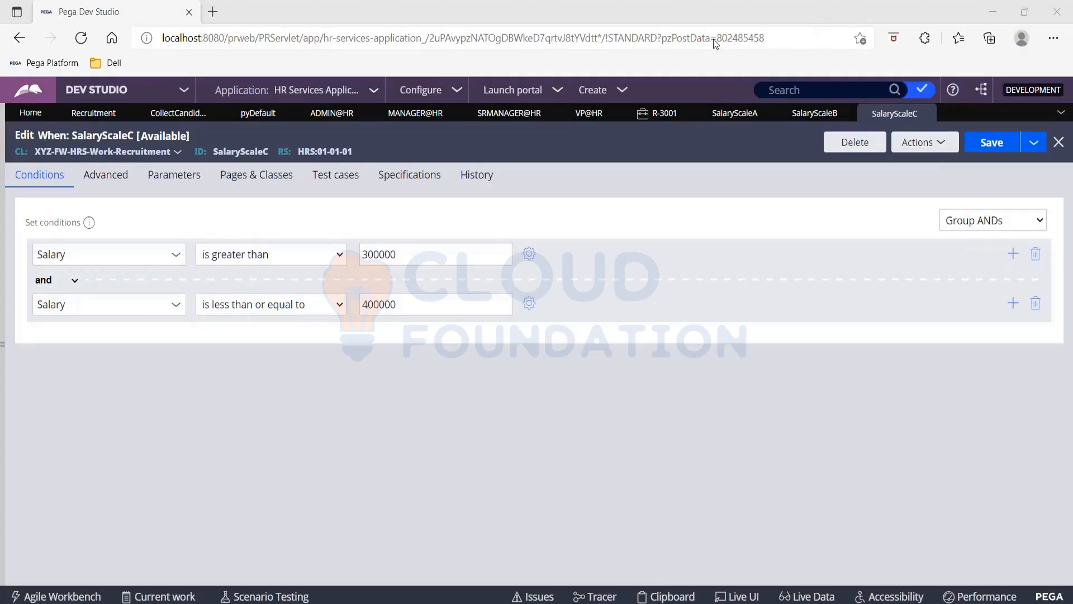
left_click(812, 116)
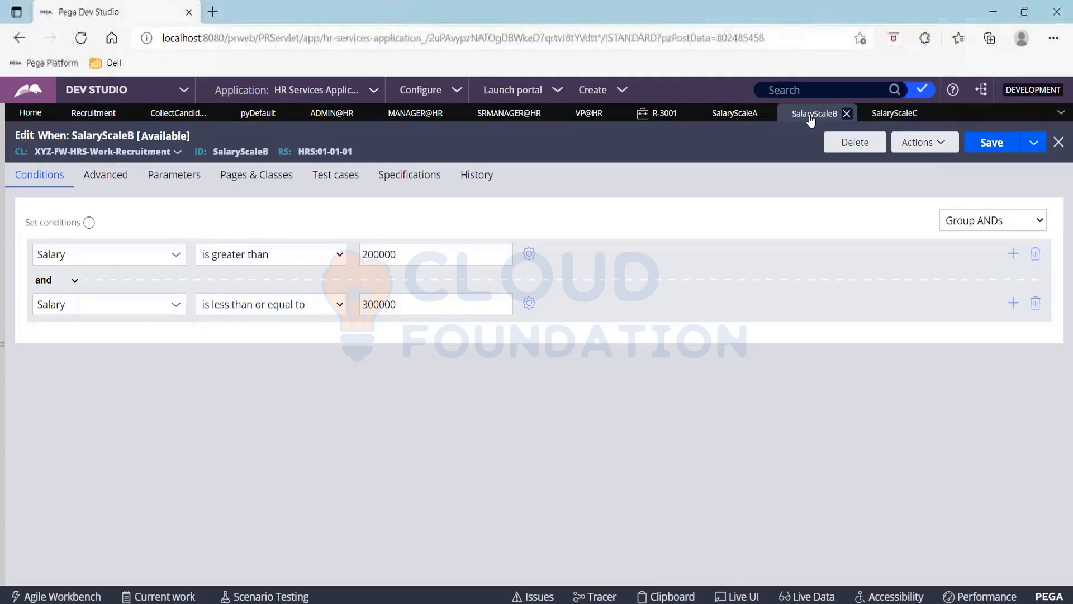
left_click(89, 114)
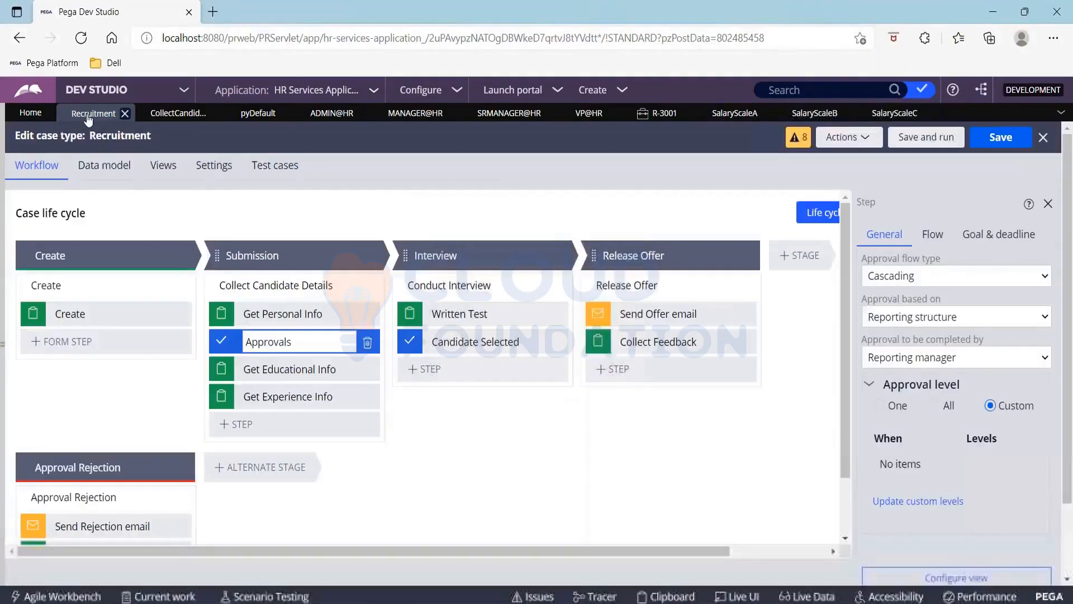
Add custom approval levels: SalaryScaleA requires 1 level and SalaryScaleB requires 2
left_click(918, 501)
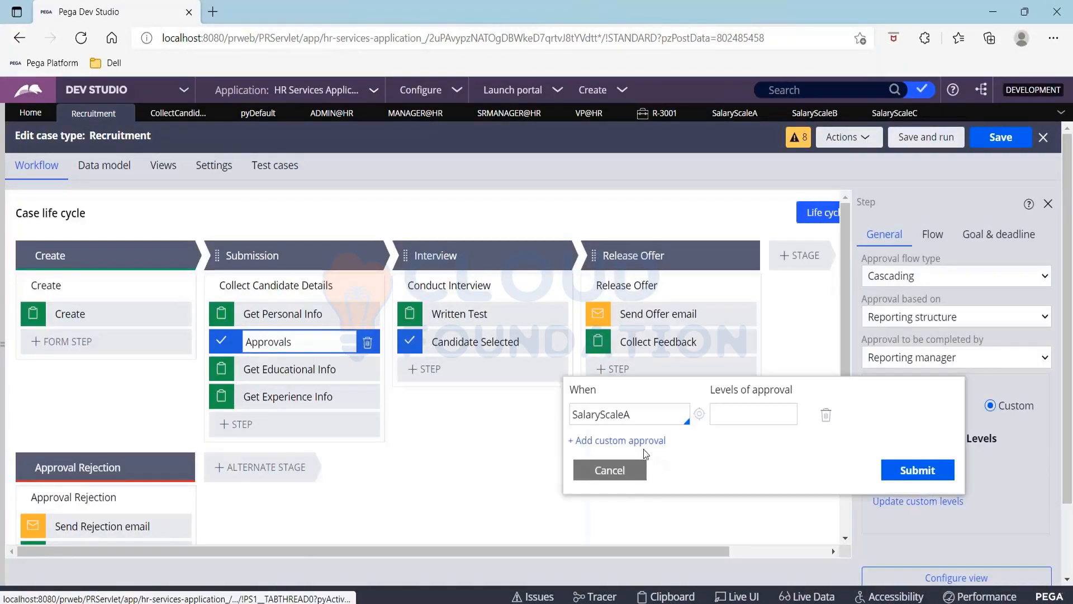
left_click(726, 417)
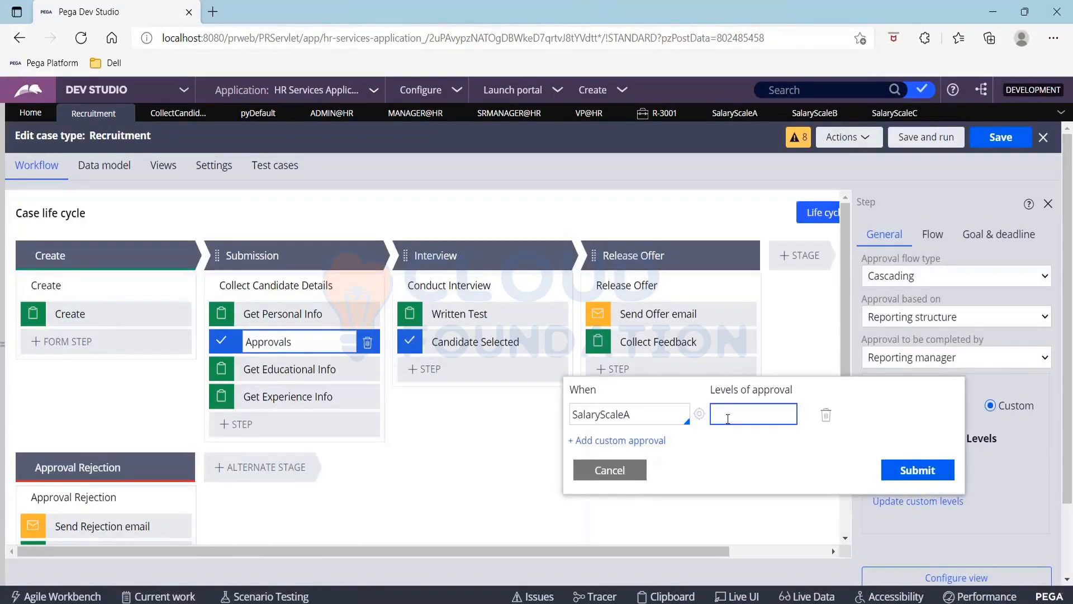
type("1")
left_click(632, 441)
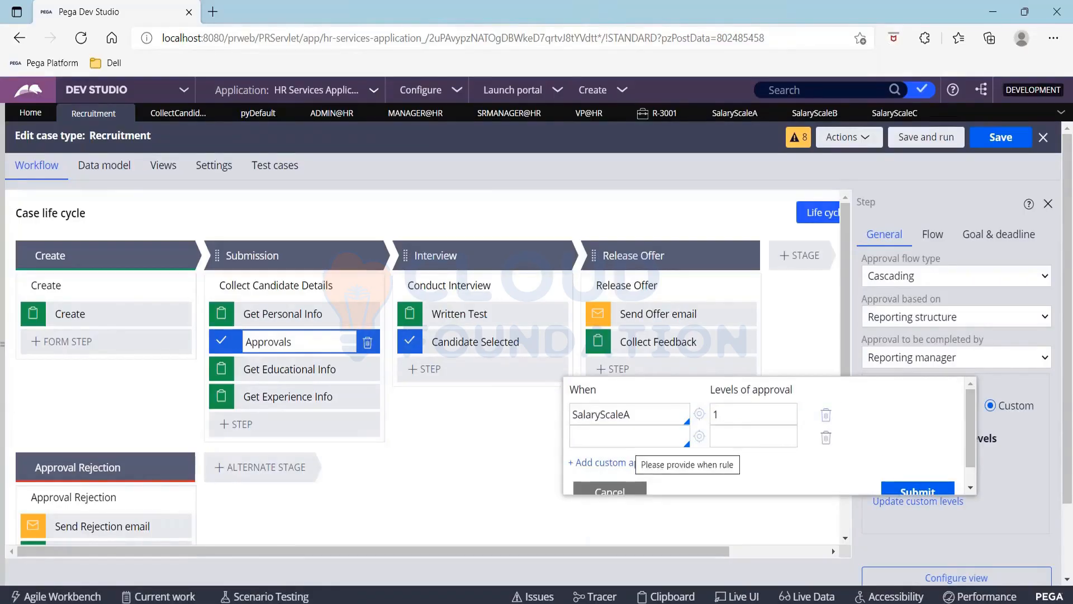
left_click(631, 439)
key("Down")
left_click(632, 479)
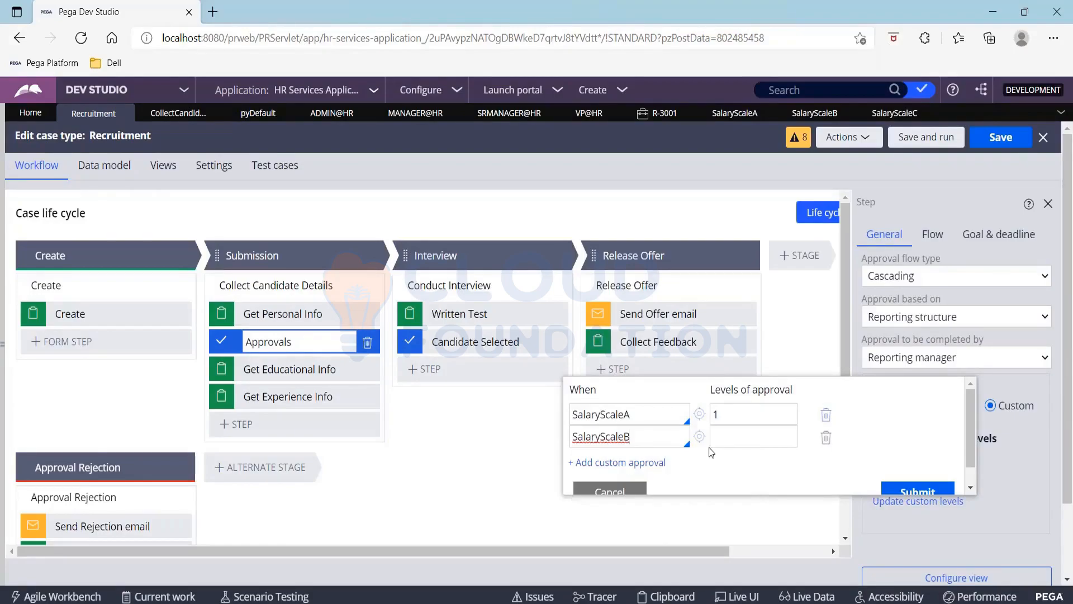
left_click(726, 442)
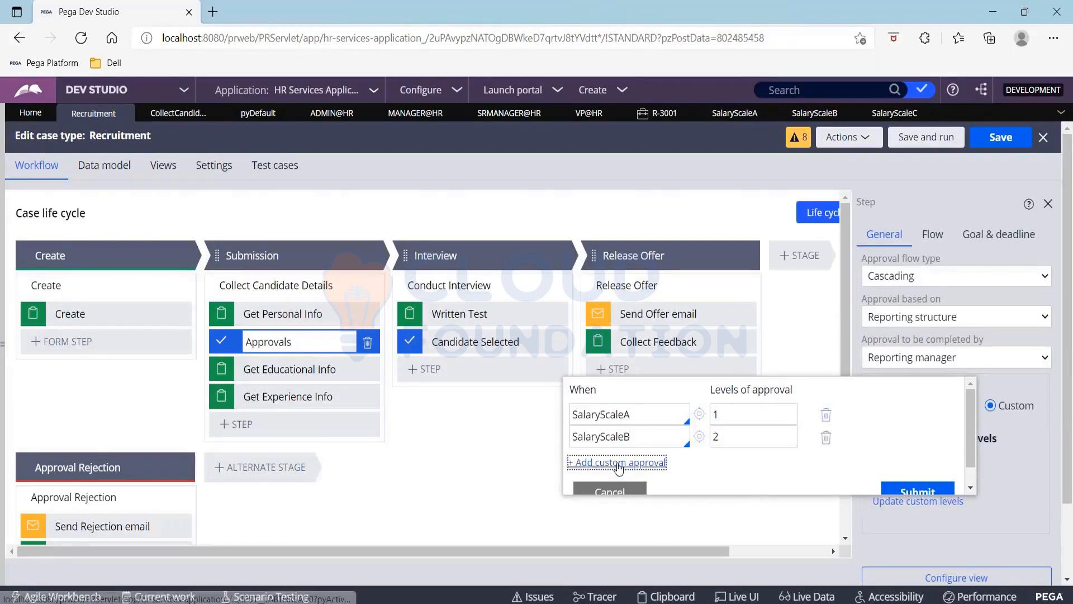
Add SalaryScaleC with 3 levels, apply the custom levels, and save the case type
left_click(609, 463)
left_click(601, 463)
key("Down")
key("Down")
key("Down")
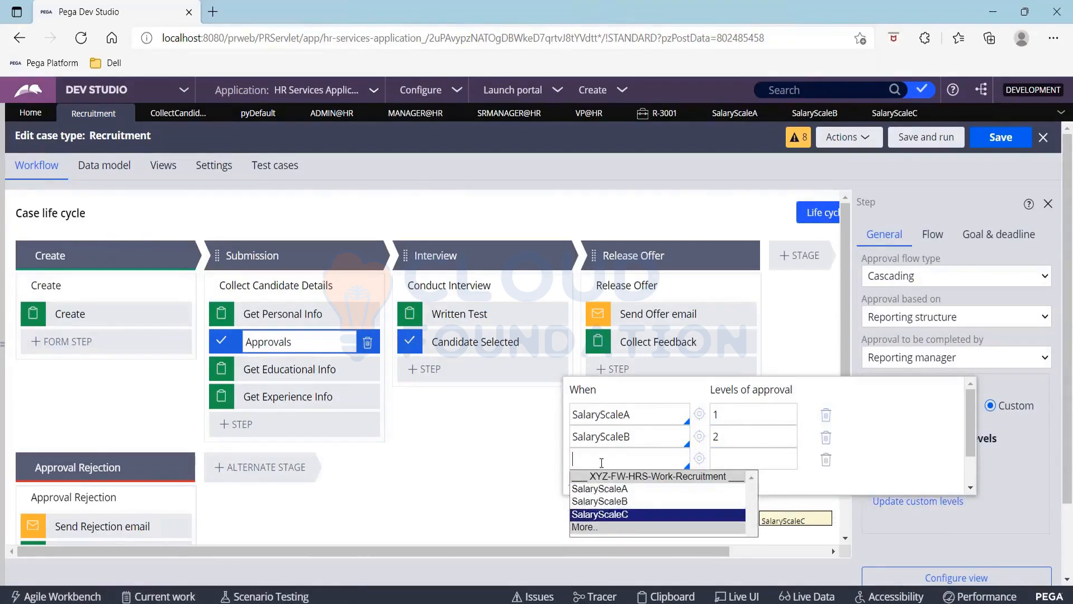
key("Return")
left_click(722, 458)
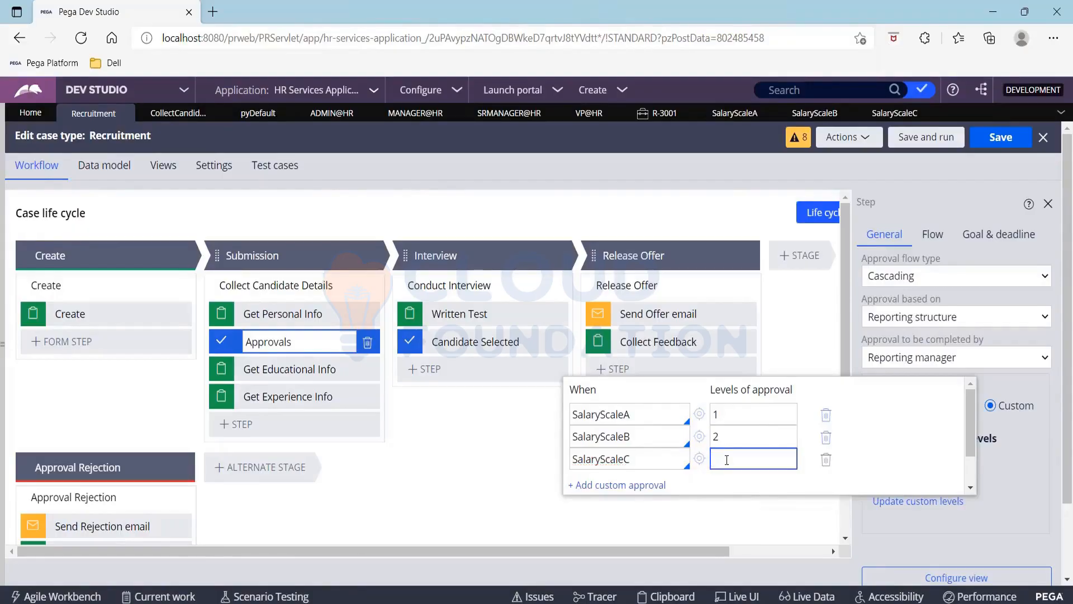
type("3")
scroll(912, 433, "down", 1)
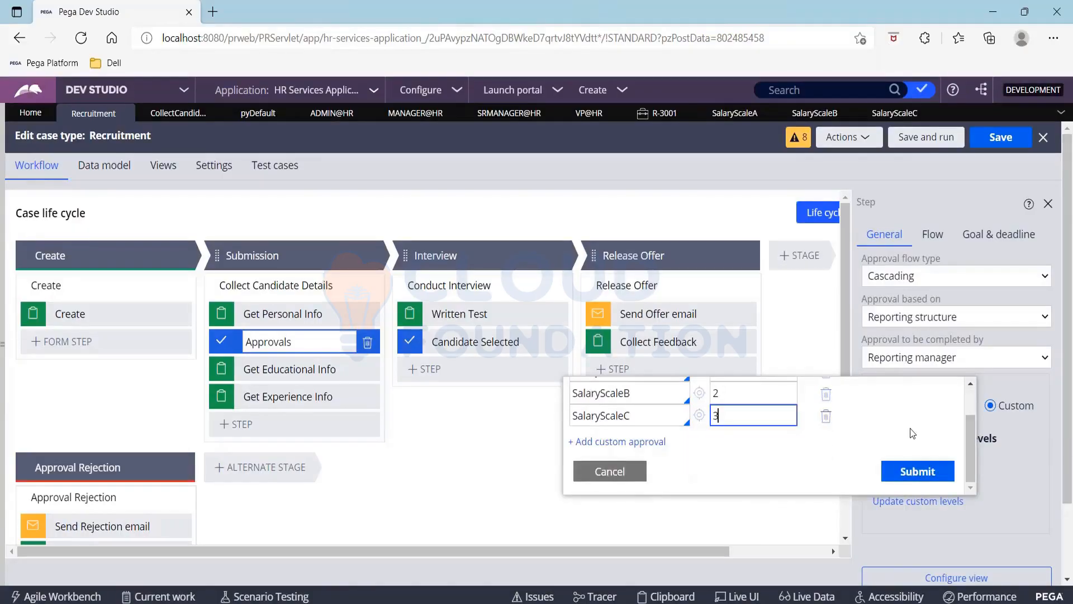
left_click(917, 471)
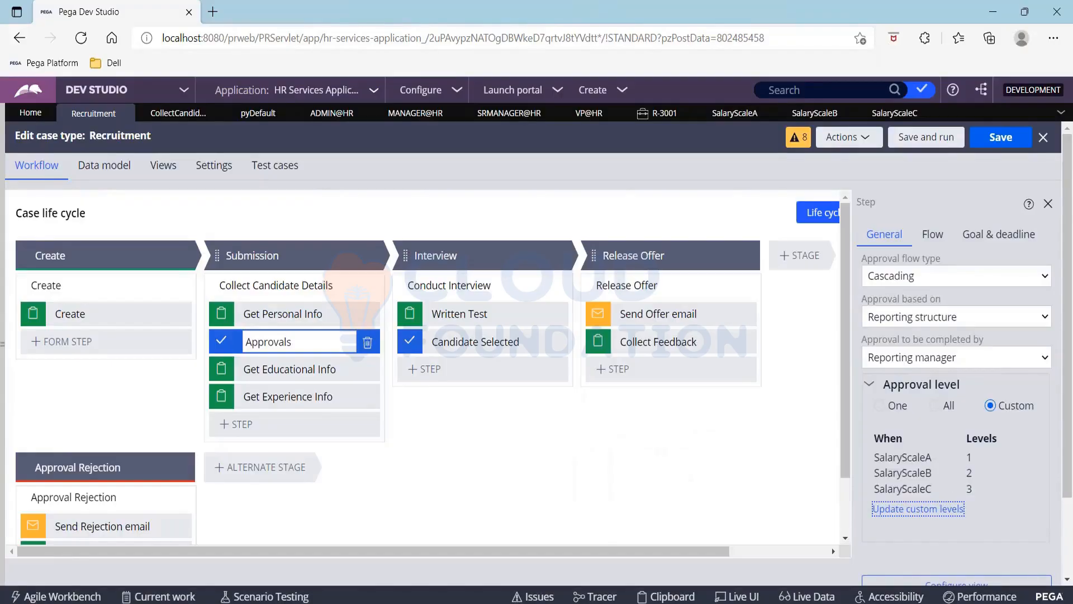
left_click(922, 140)
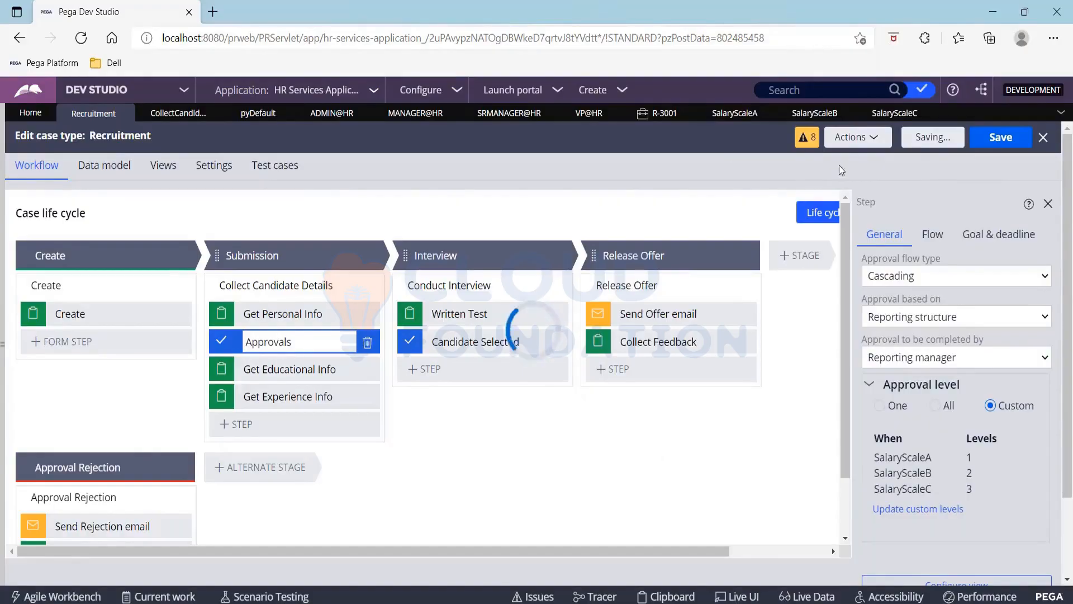
Run a new Recruitment case, enter Salary 250000, and submit it for approval
left_click(814, 113)
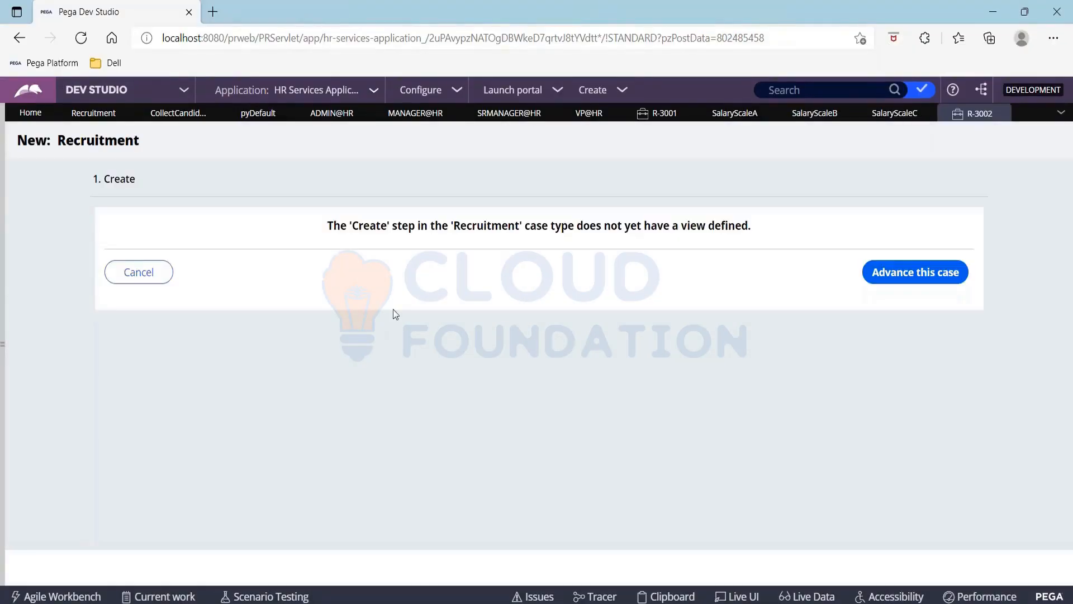
left_click(925, 283)
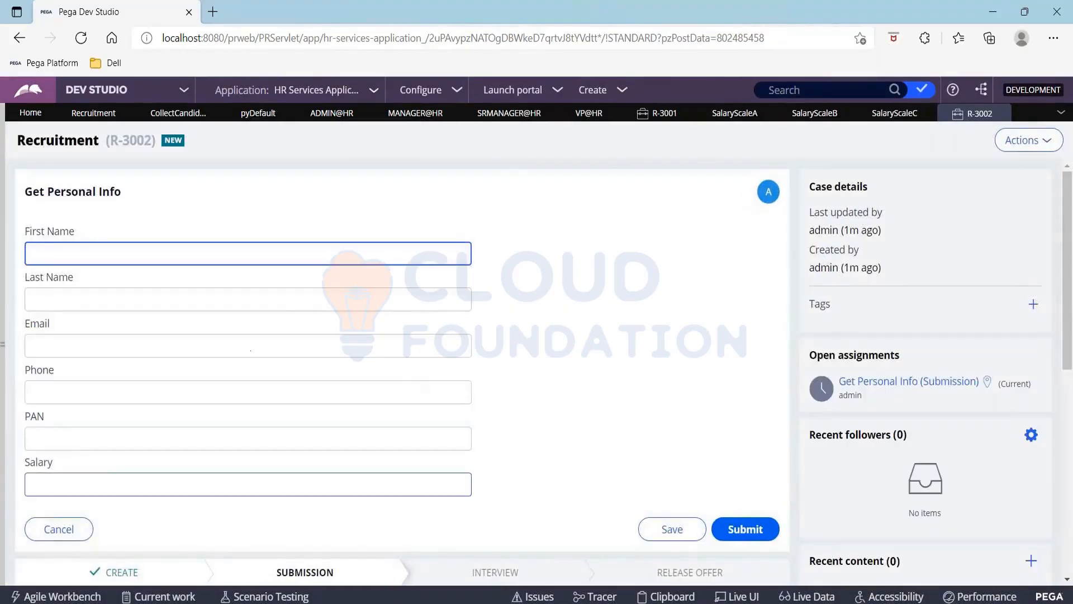
left_click(107, 476)
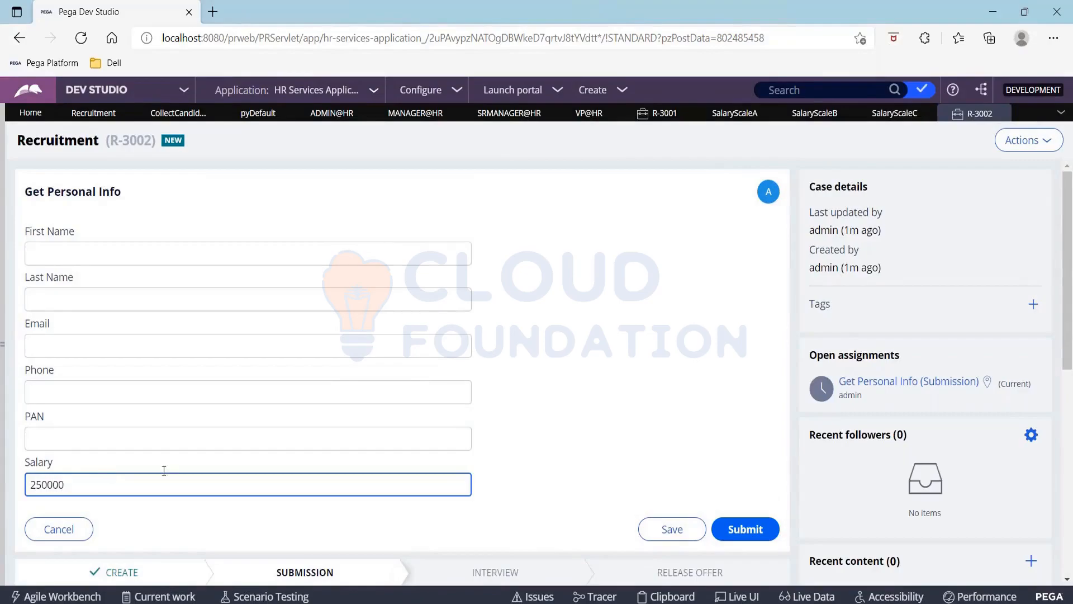
left_click(748, 529)
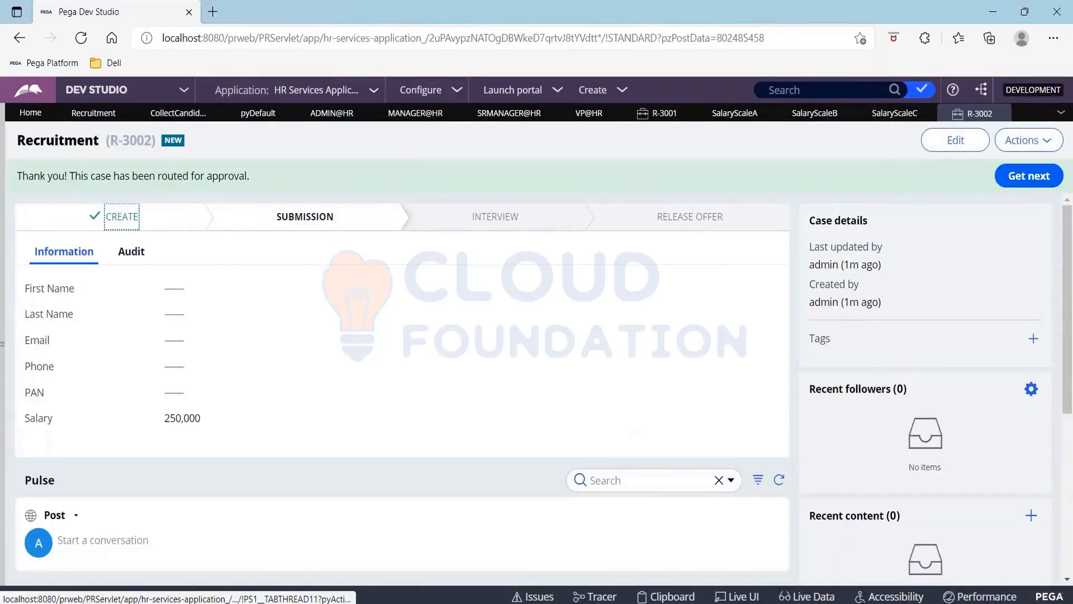
key("alt+Tab")
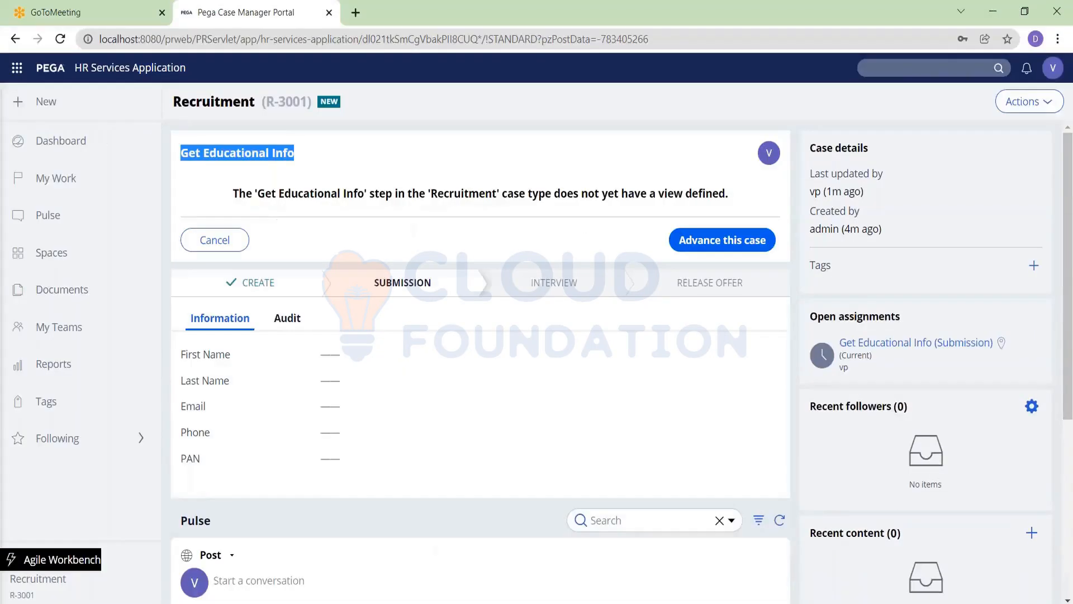
Log off and log back into the portal as the HR manager user with their password
left_click(1053, 67)
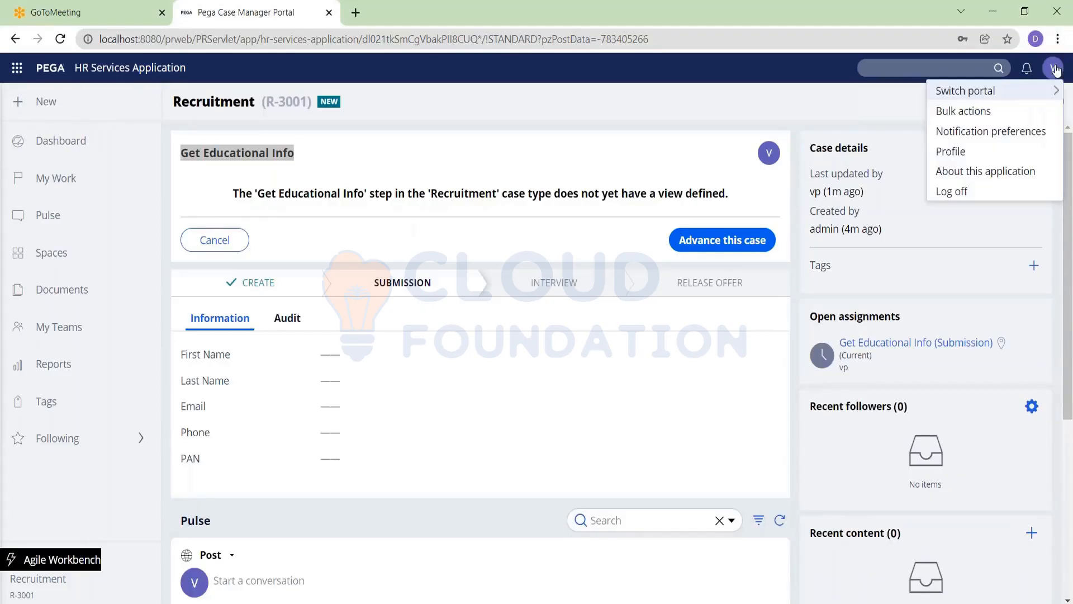
left_click(957, 191)
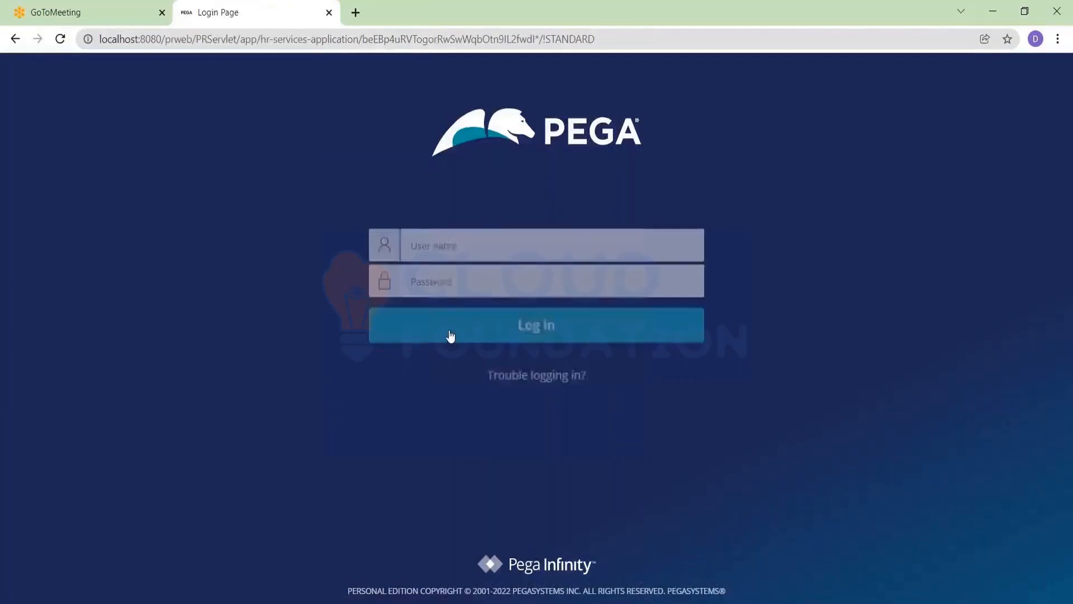
left_click(436, 236)
type("manage")
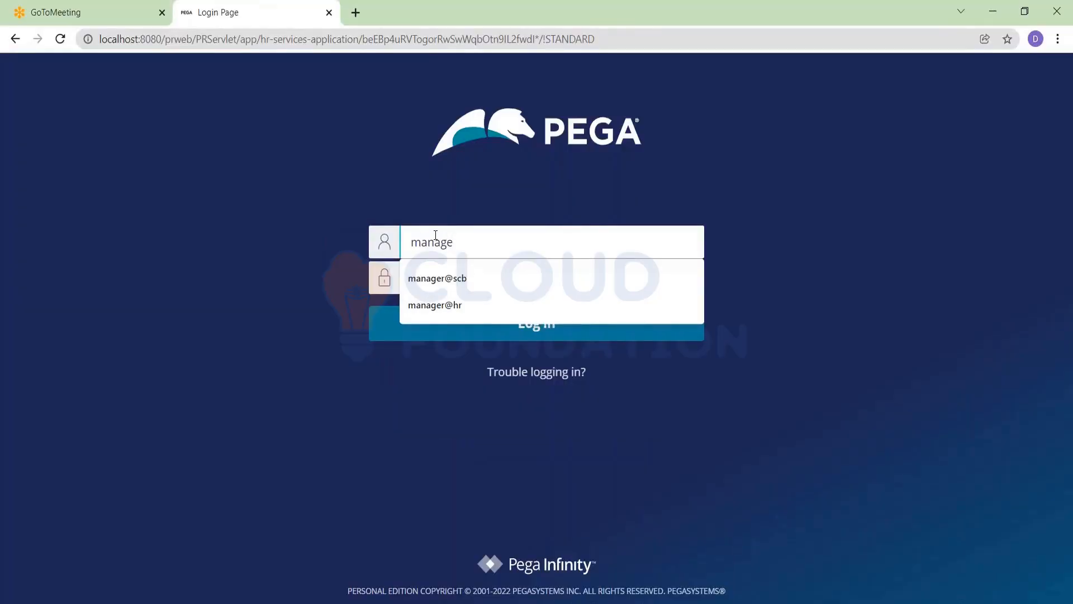
key("Down")
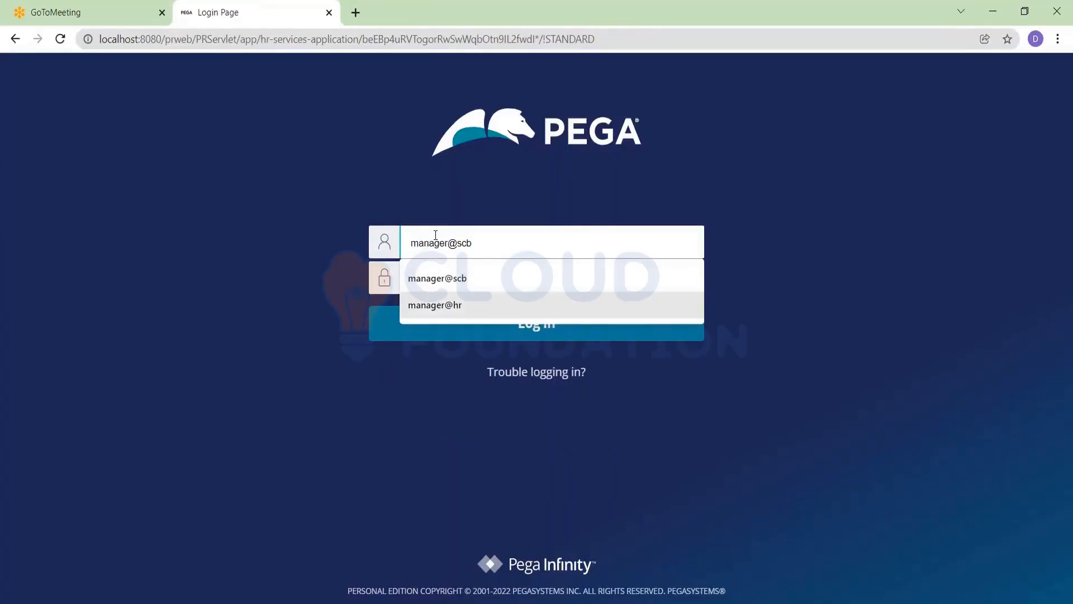
key("Down")
key("Return")
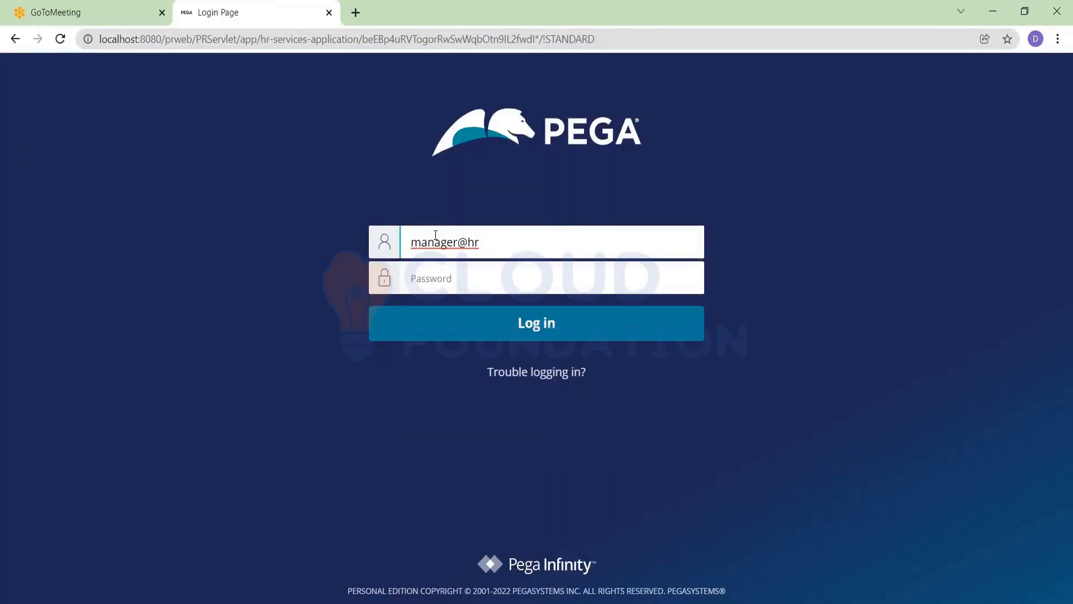
key("Tab")
type("rule")
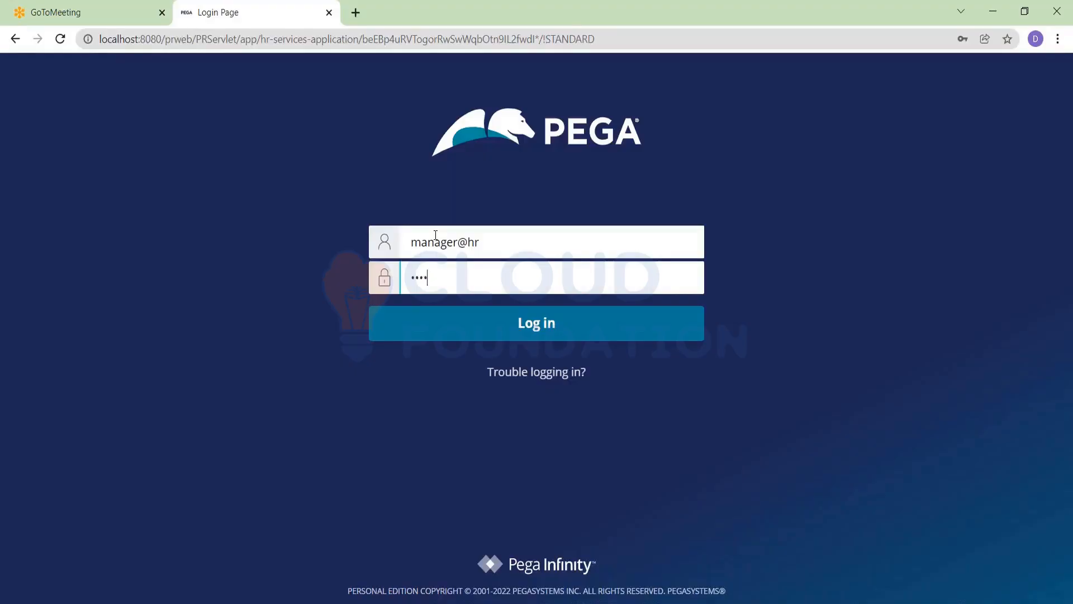
key("Return")
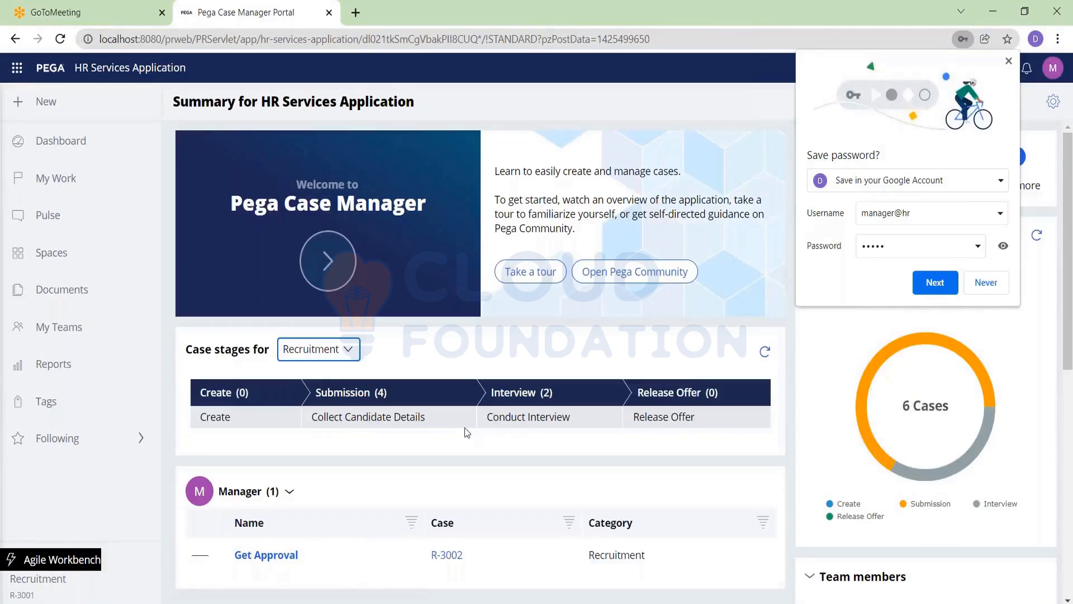
Approve case R-3002's Get Approval assignment as manager, then log off
scroll(302, 430, "down", 2)
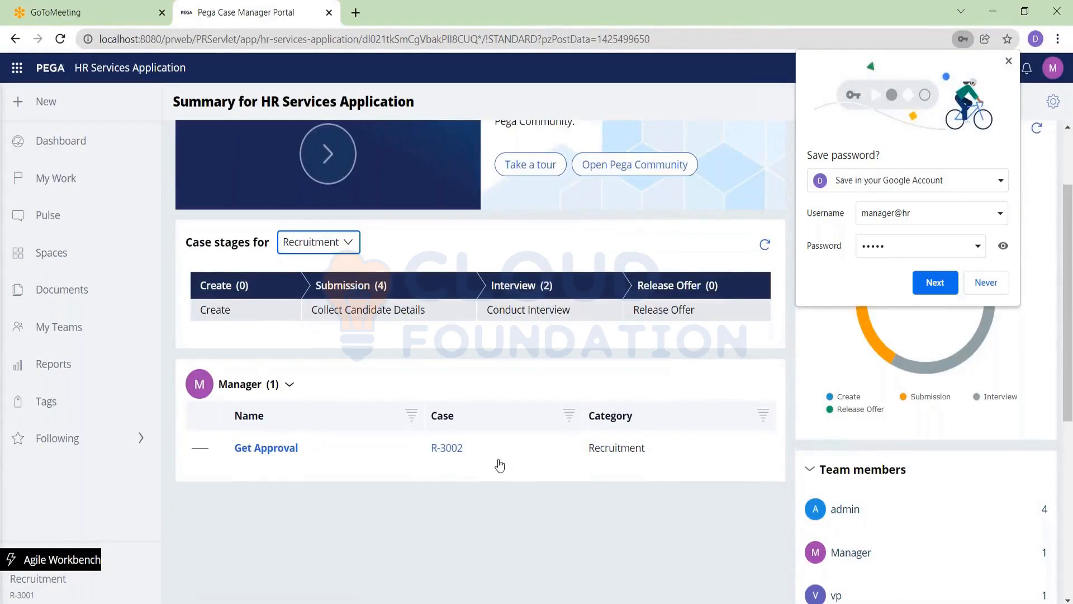
left_click(445, 447)
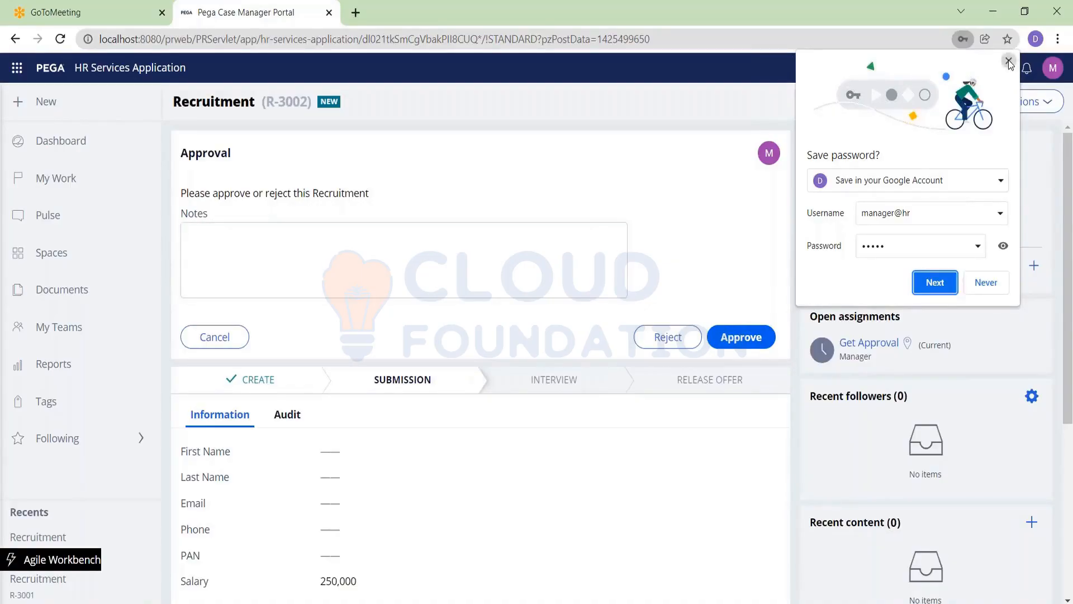
left_click(1008, 61)
left_click(751, 331)
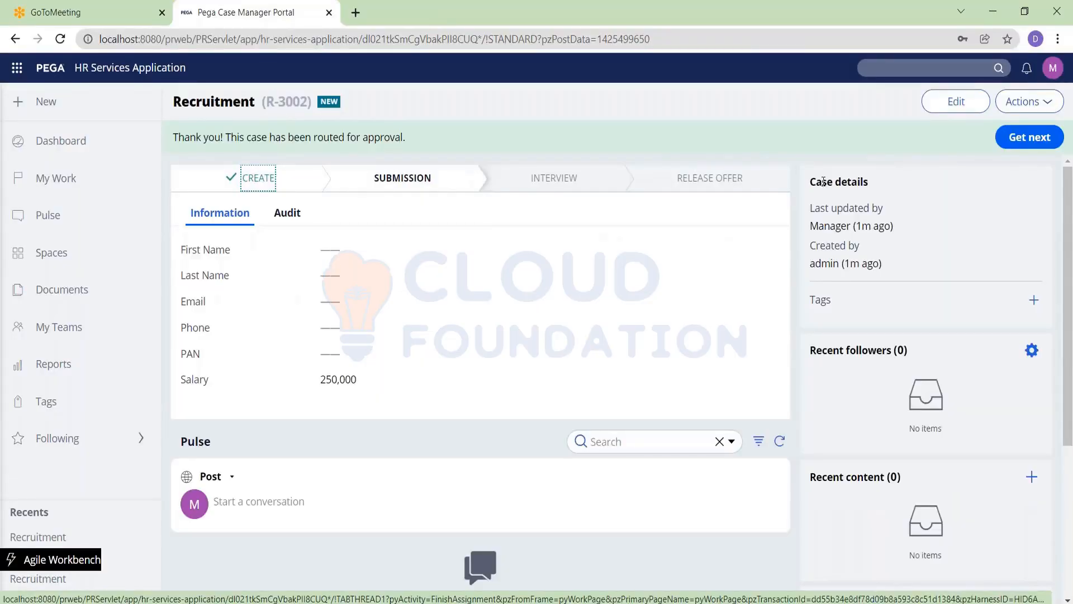
left_click(1053, 67)
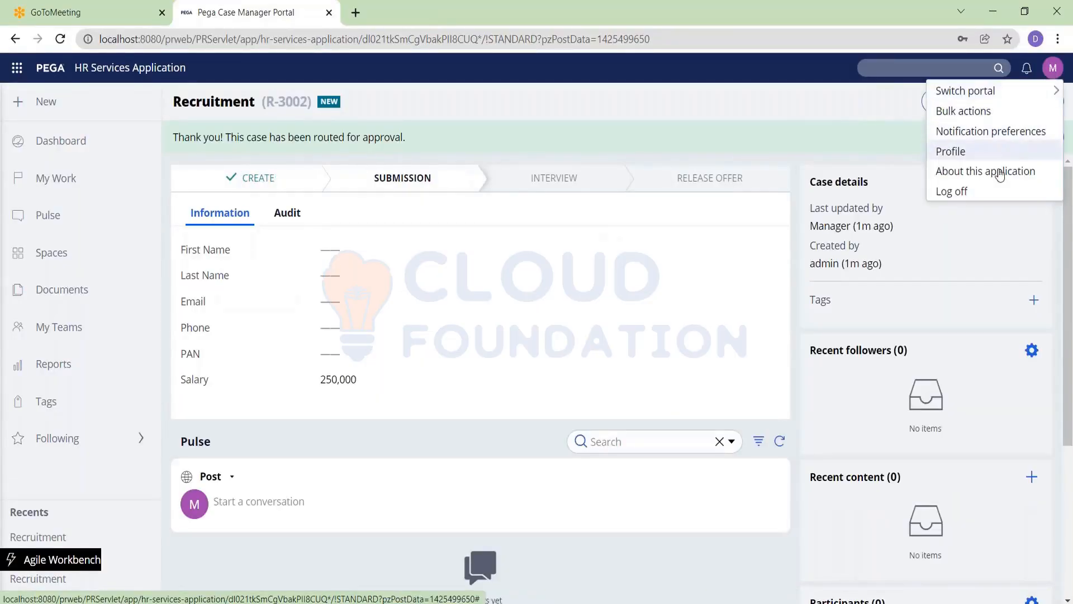
left_click(993, 193)
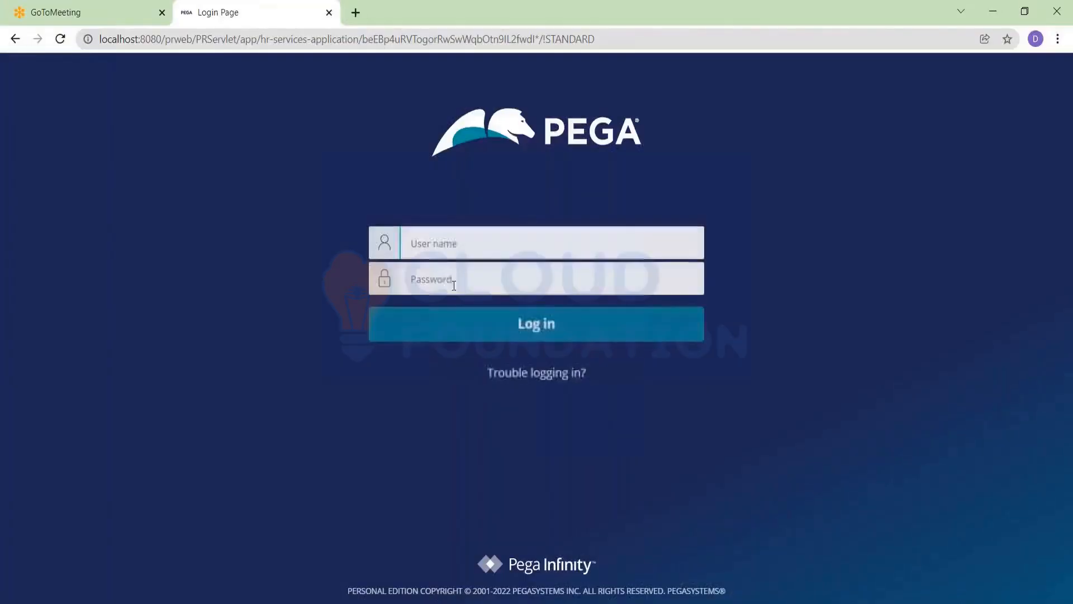
Log into the portal as the senior HR manager user with their password
left_click(435, 240)
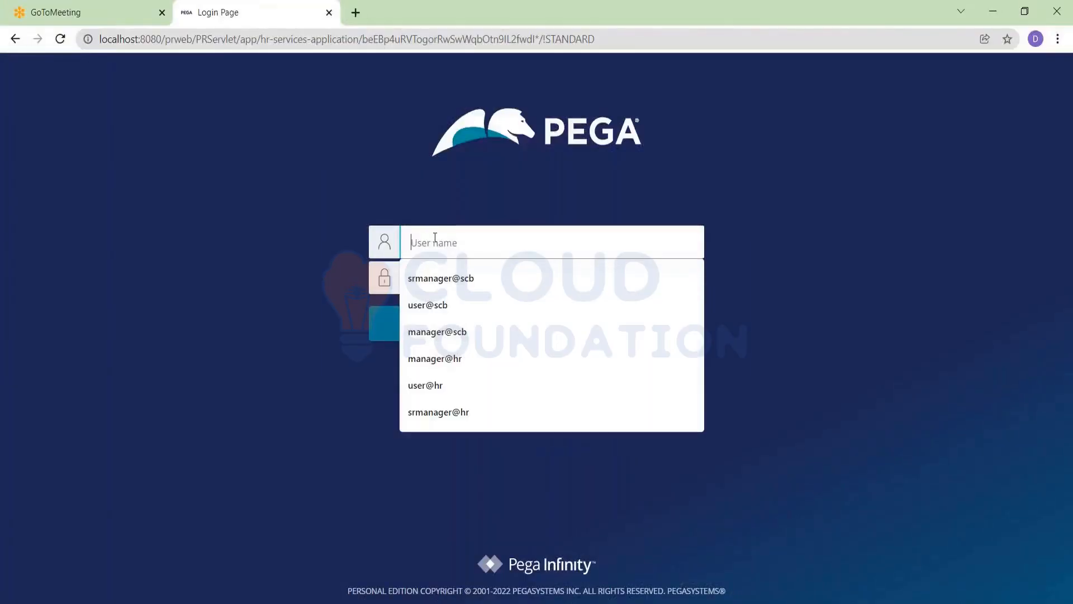
left_click(445, 277)
key("BackSpace")
key("BackSpace")
key("BackSpace")
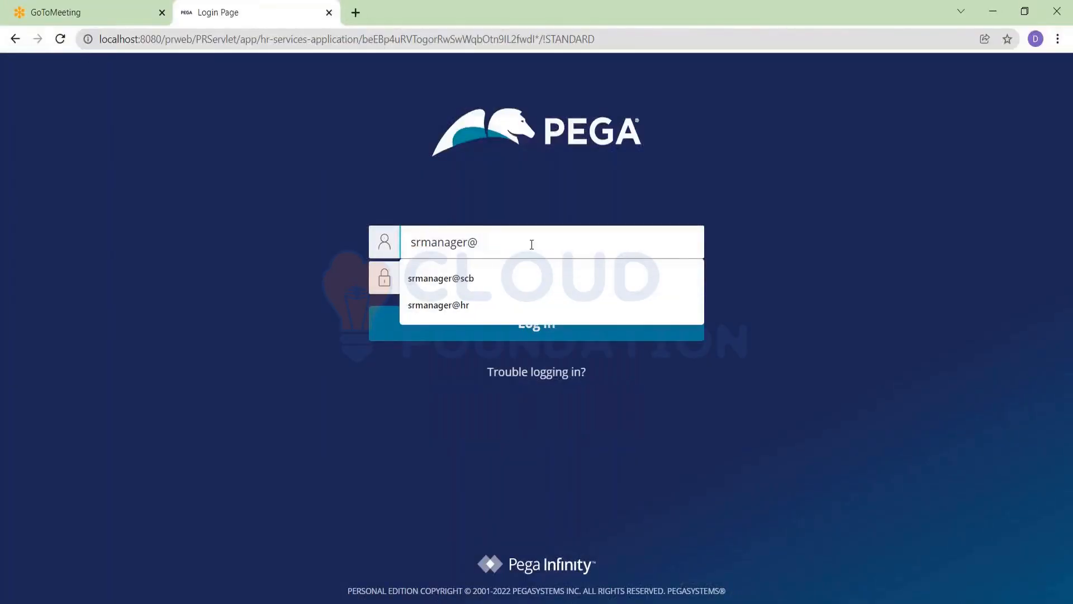
type("hr")
key("Tab")
type("ru")
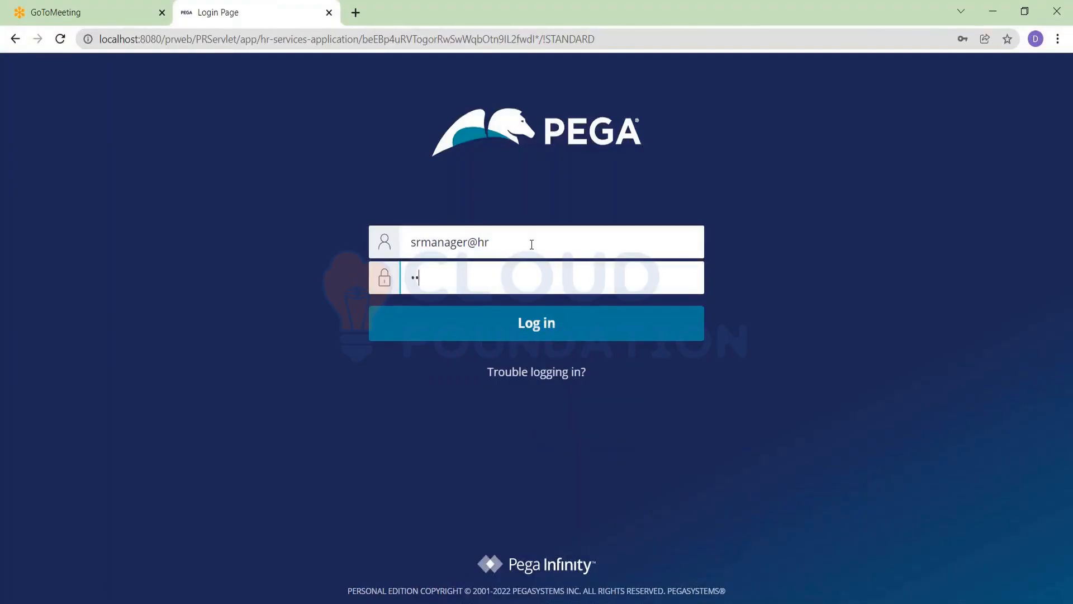
type("les")
key("Return")
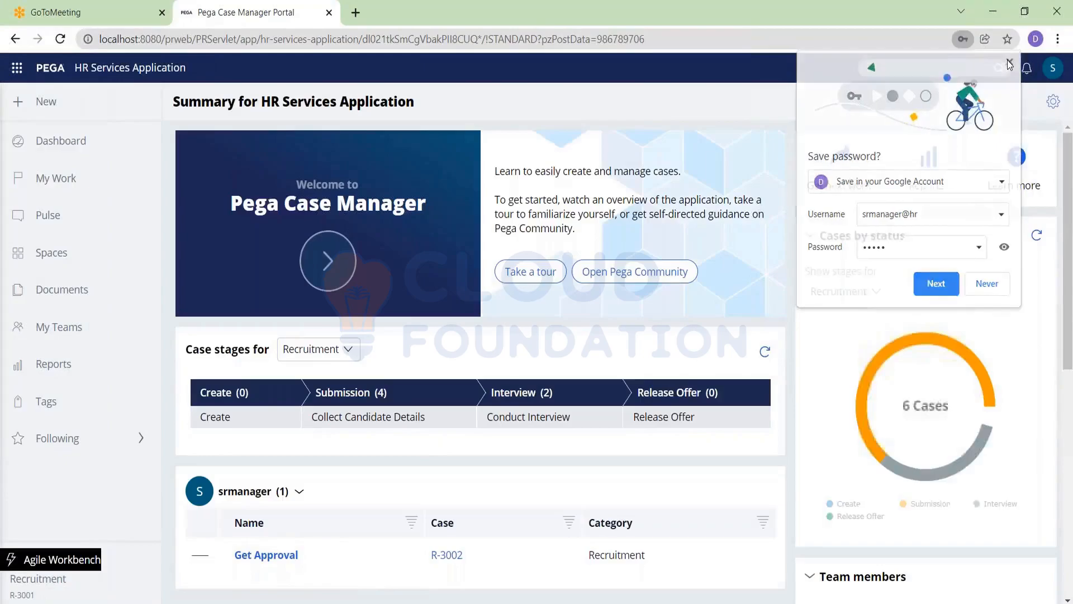
Approve case R-3002 as senior manager, moving it to Get Educational Info
left_click(448, 553)
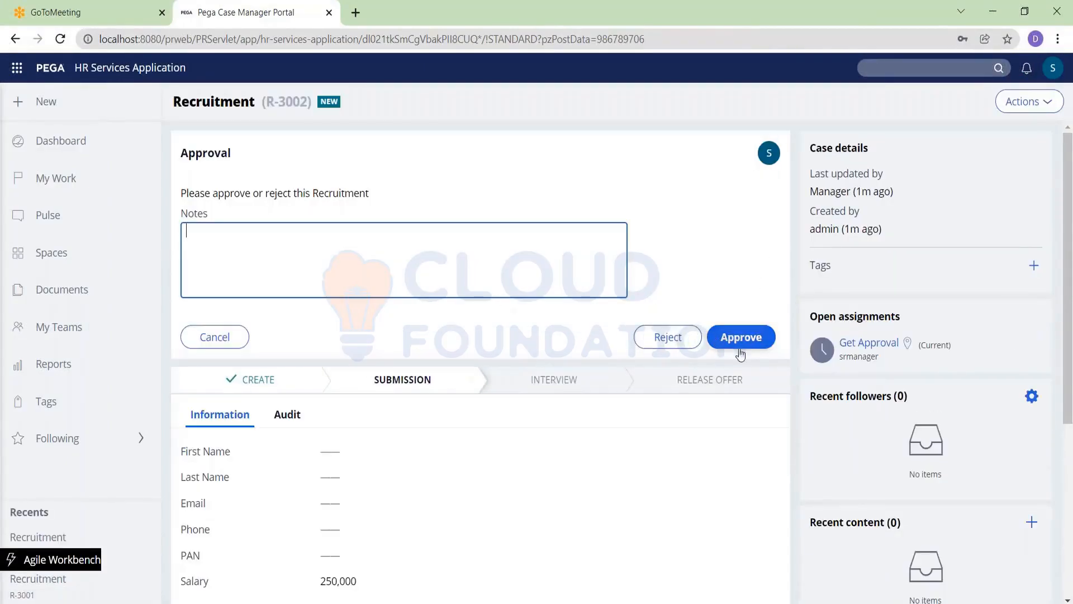
left_click(748, 348)
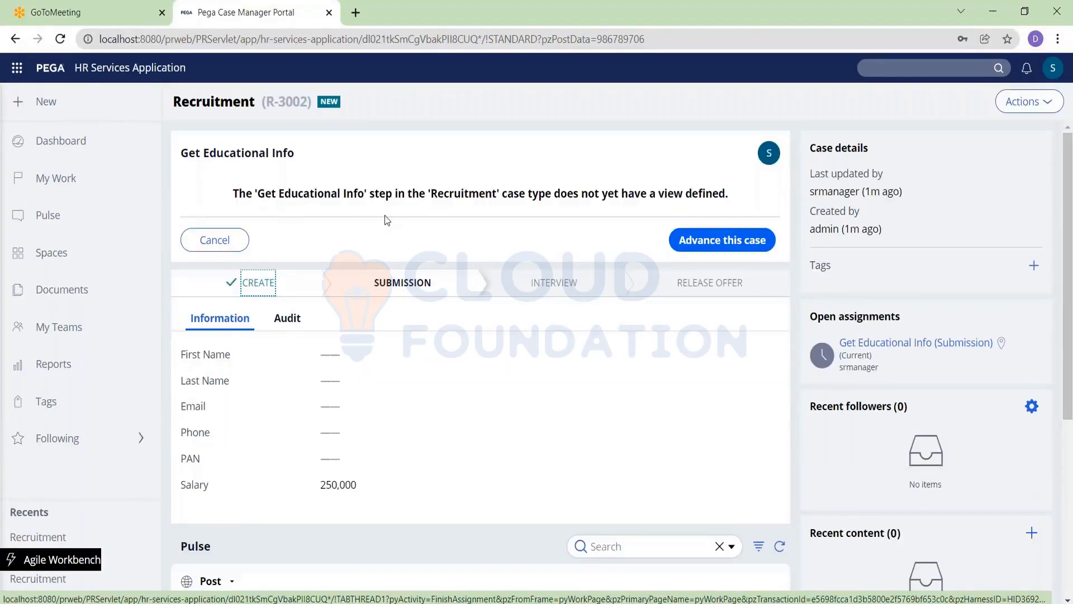
key("alt+Tab")
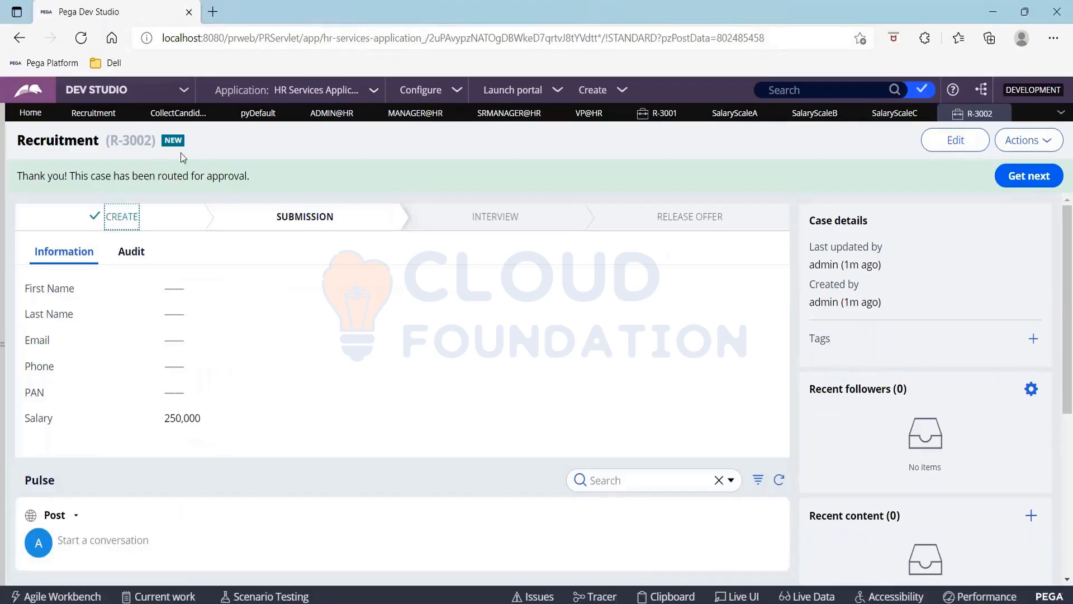
Set the Approvals step's Approval based on option to Authority matrix
left_click(93, 115)
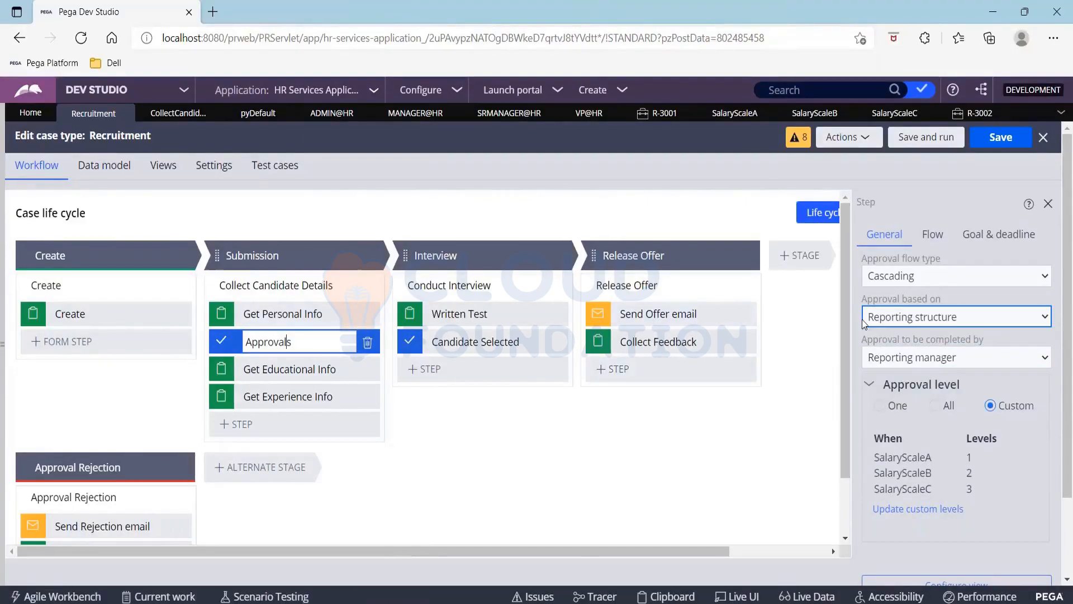
left_click(906, 321)
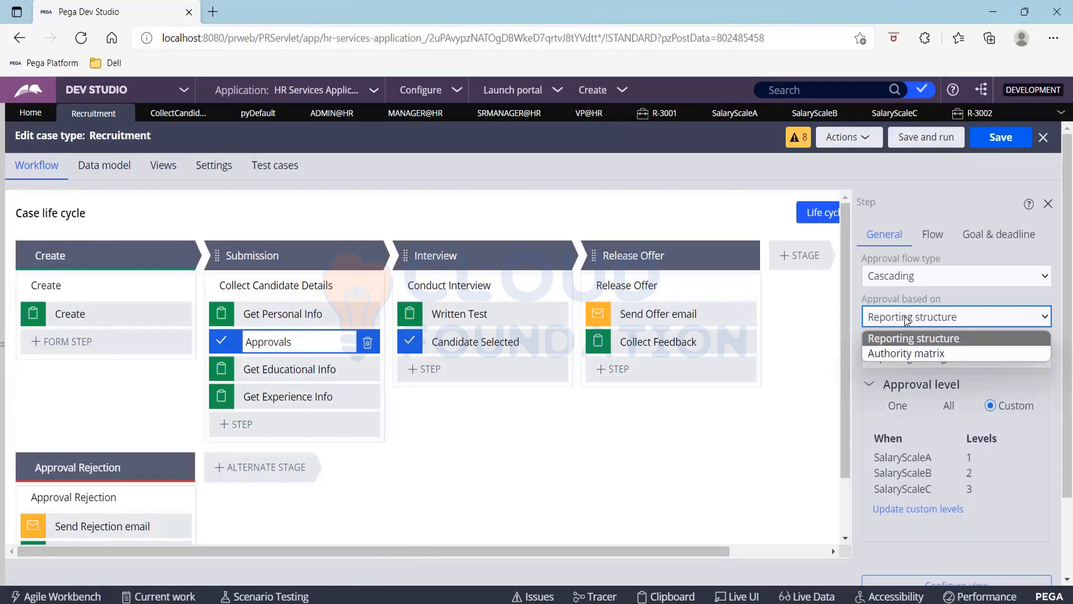
left_click(912, 354)
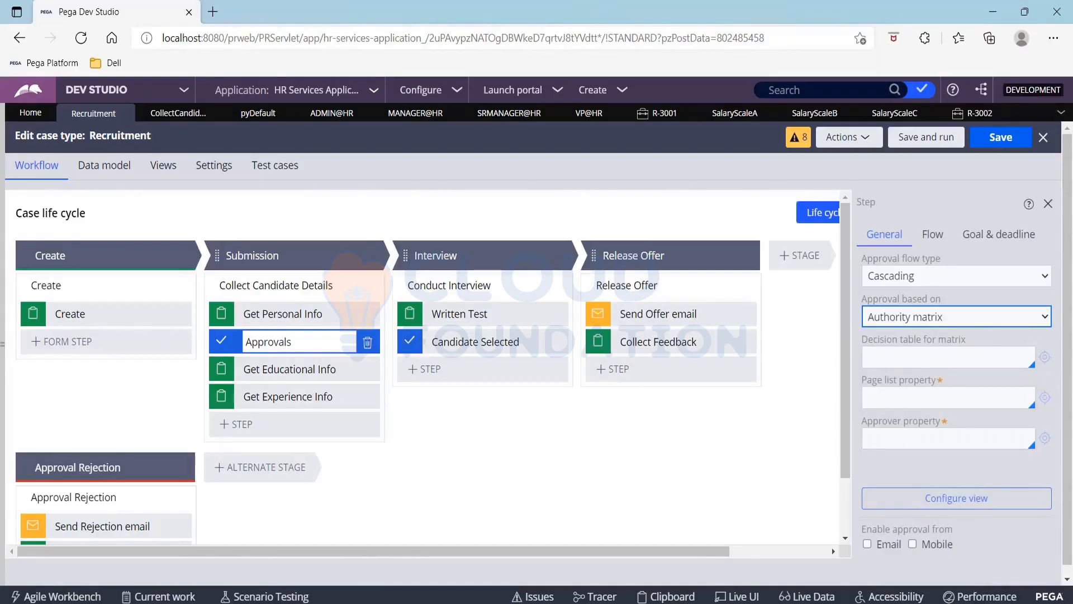
Review the Decision table, Page list and Approver property settings, then expand the App Explorer
left_click_drag(860, 338, 987, 336)
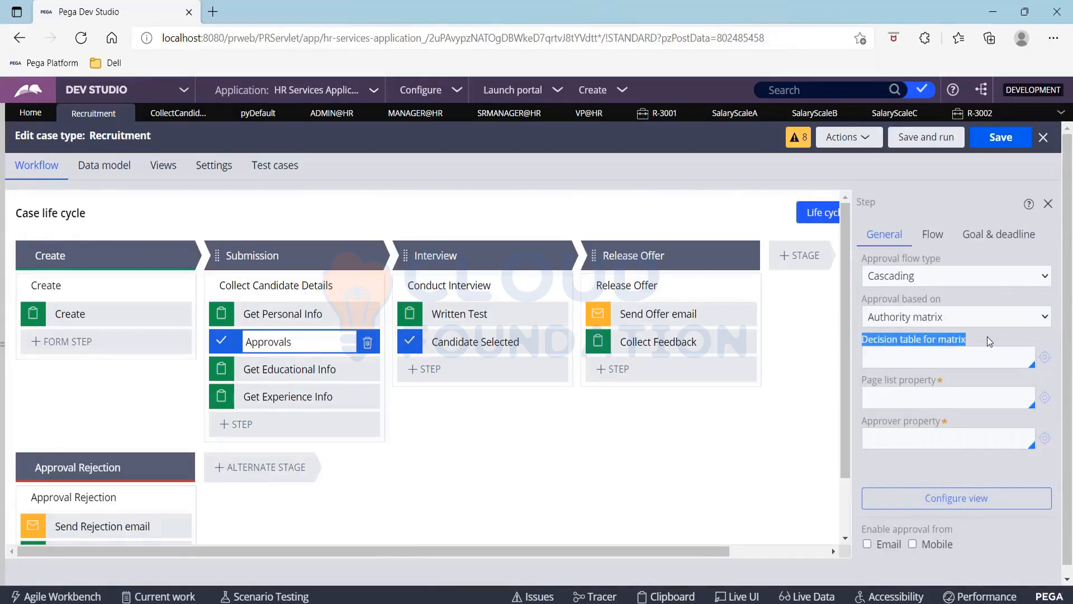
left_click_drag(864, 378, 946, 374)
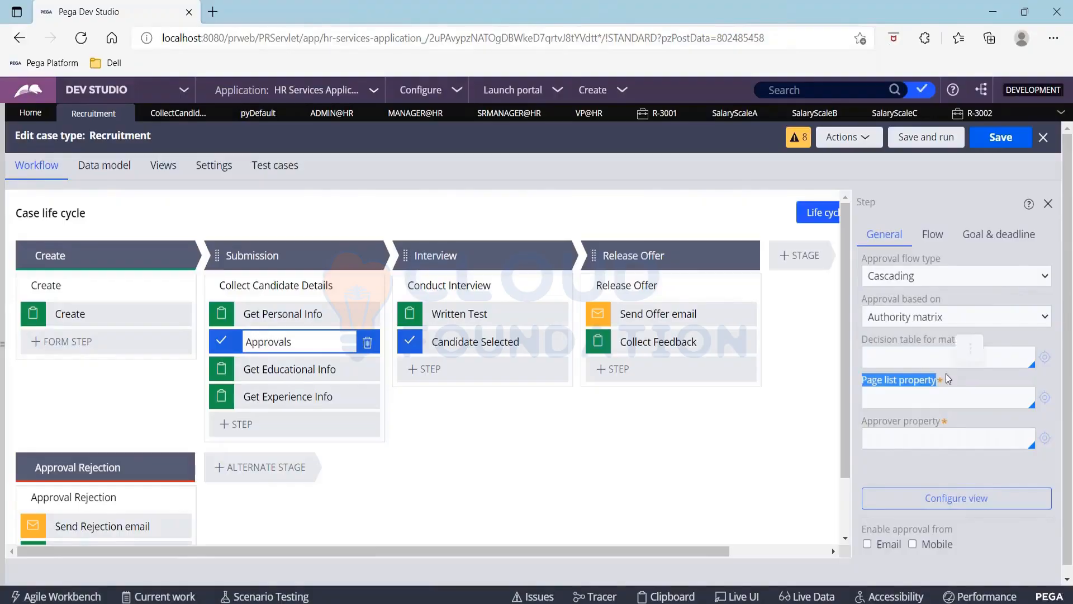
left_click_drag(863, 418, 951, 415)
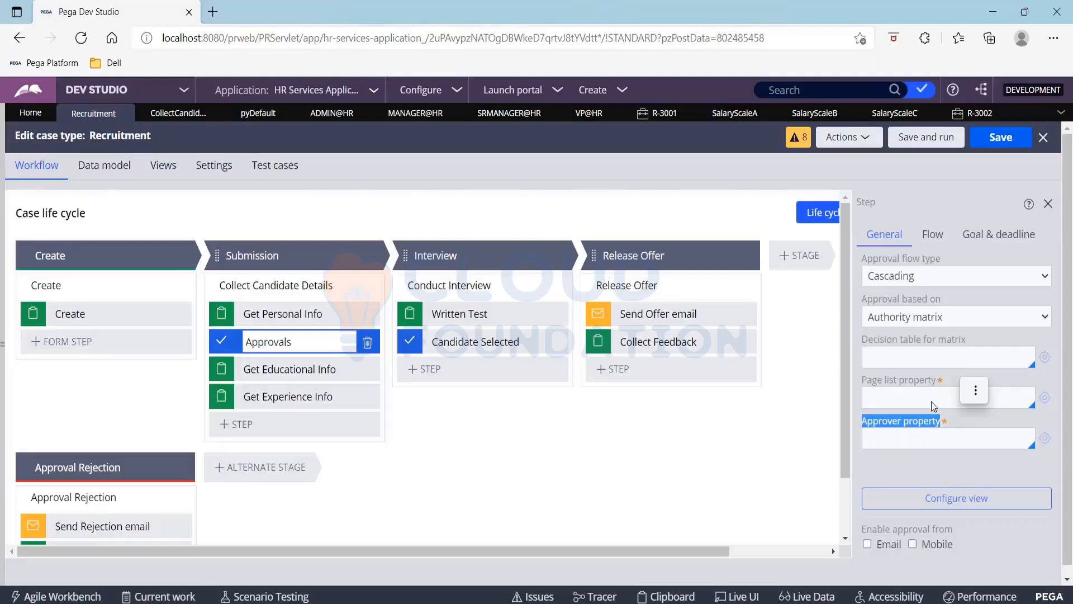
left_click(876, 379)
triple_click(876, 379)
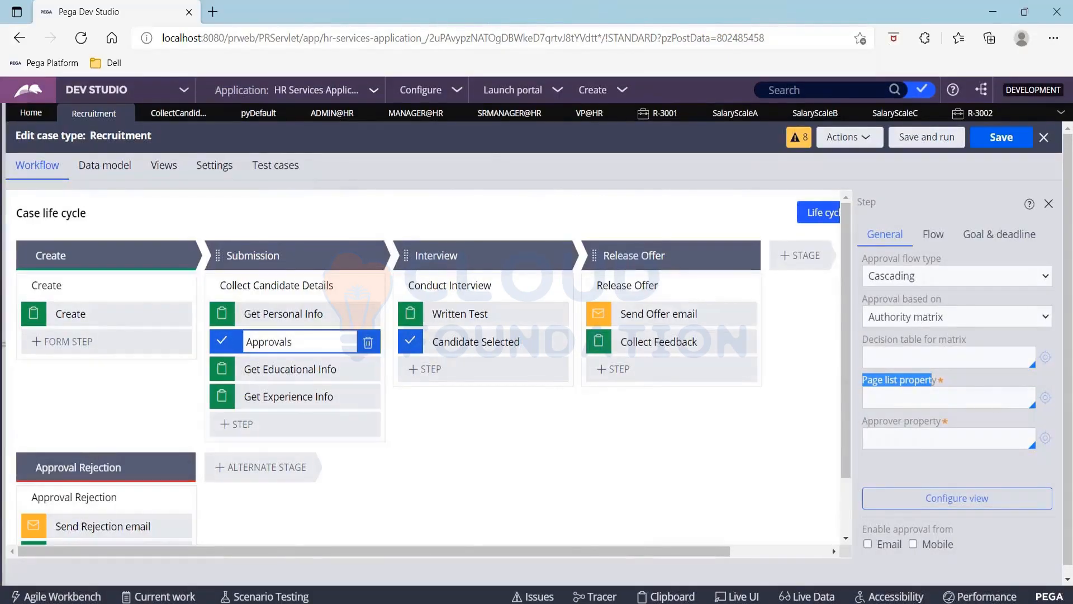
left_click(3, 411)
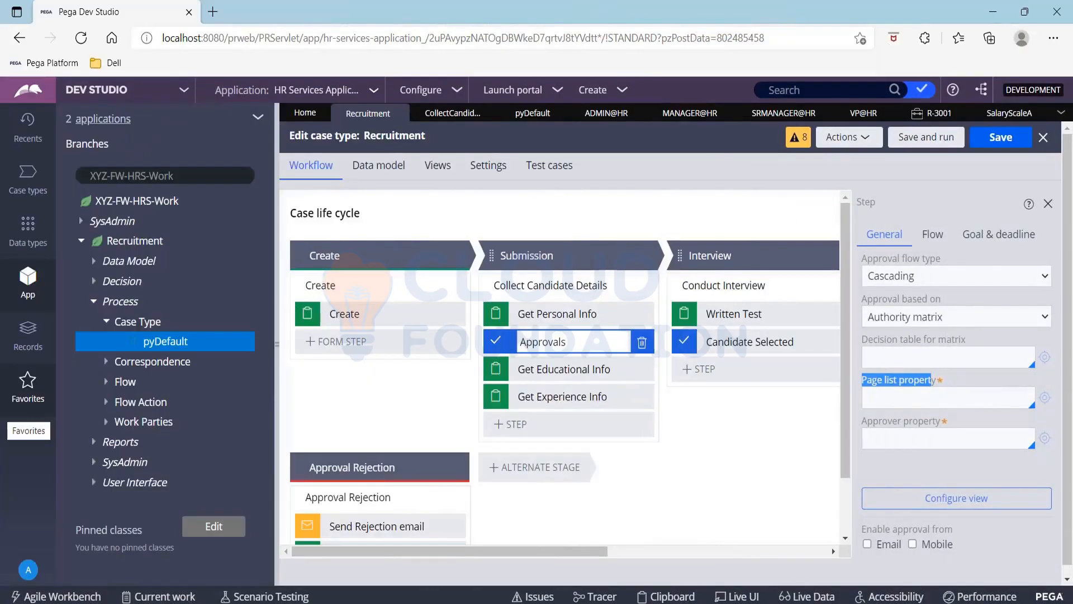
Add a new data type labelled Approvals, then collapse the explorer to widen the workspace
left_click(39, 226)
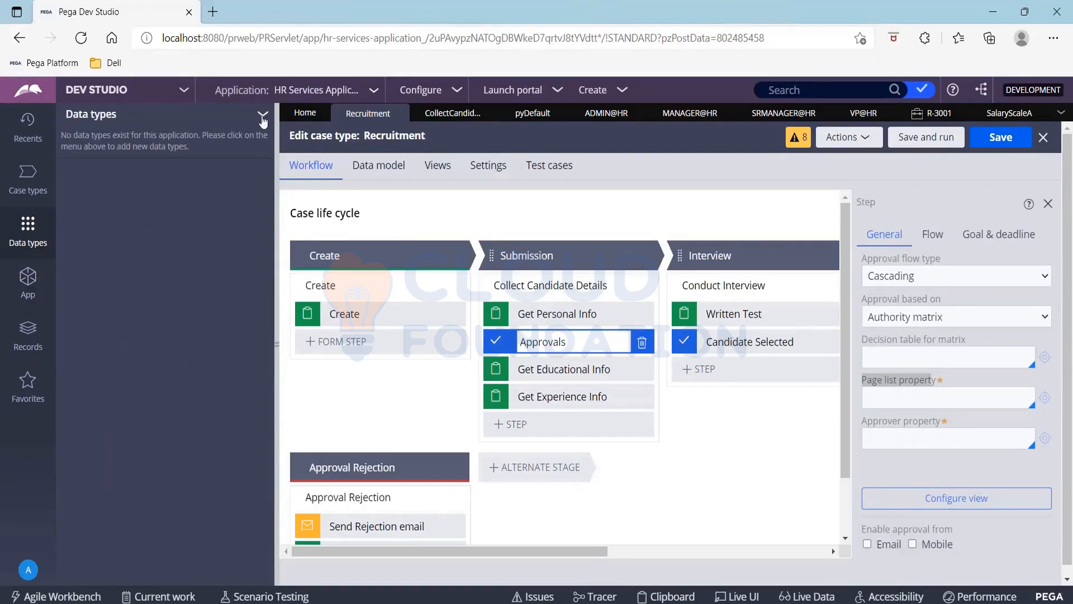
left_click(263, 115)
left_click(277, 155)
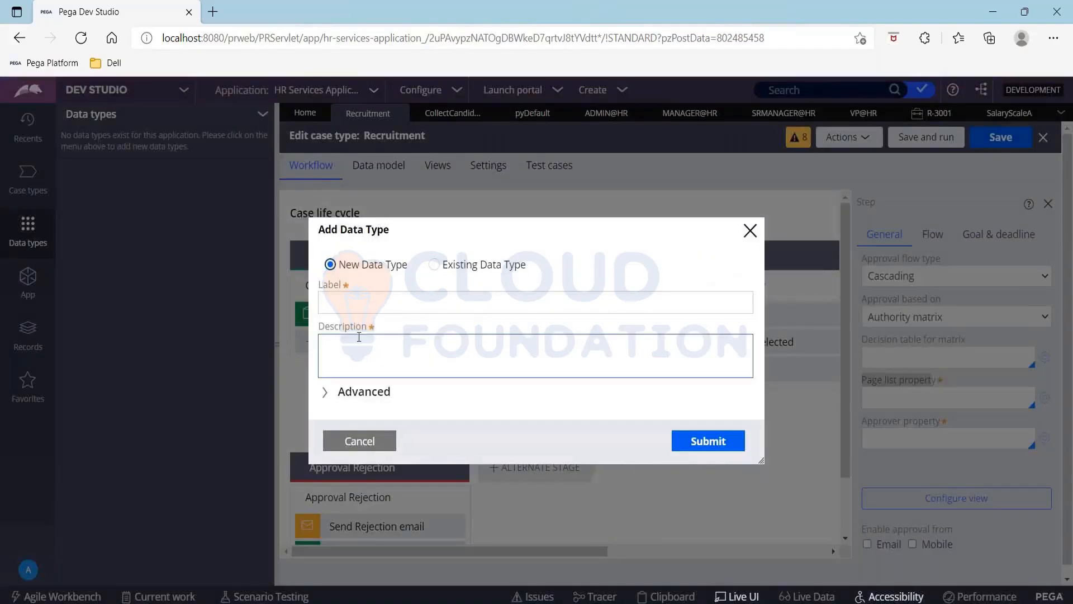
left_click(340, 306)
type("Approva")
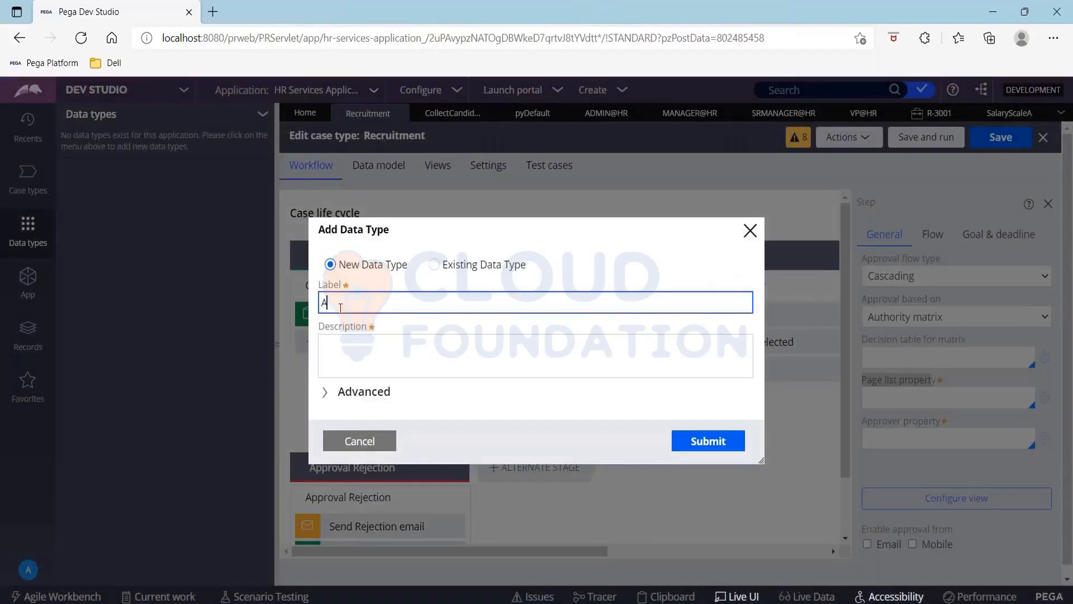
type("ls")
left_click(700, 442)
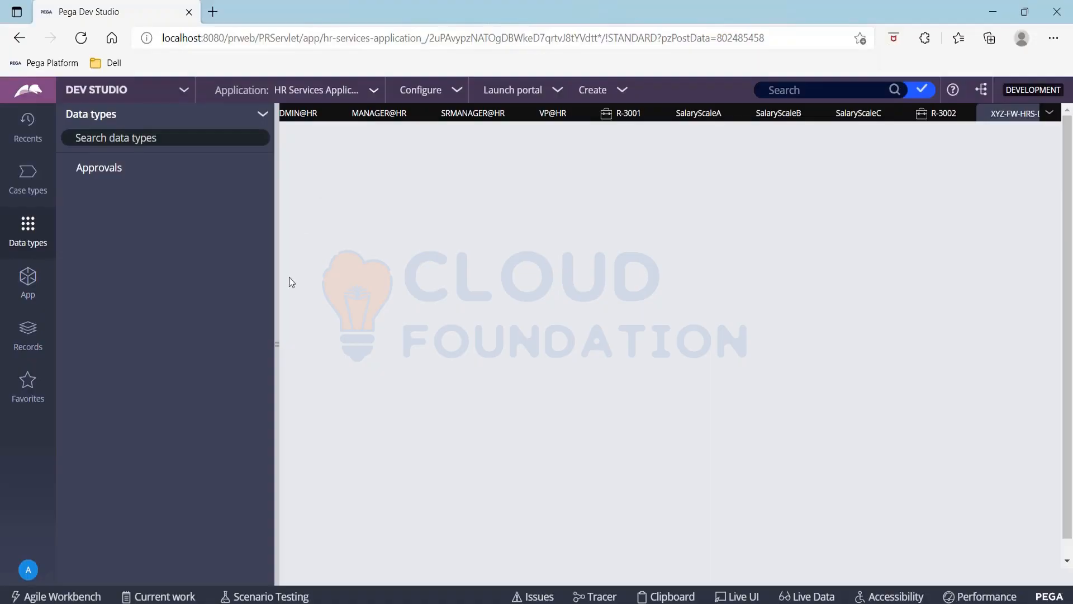
left_click_drag(278, 293, 2, 294)
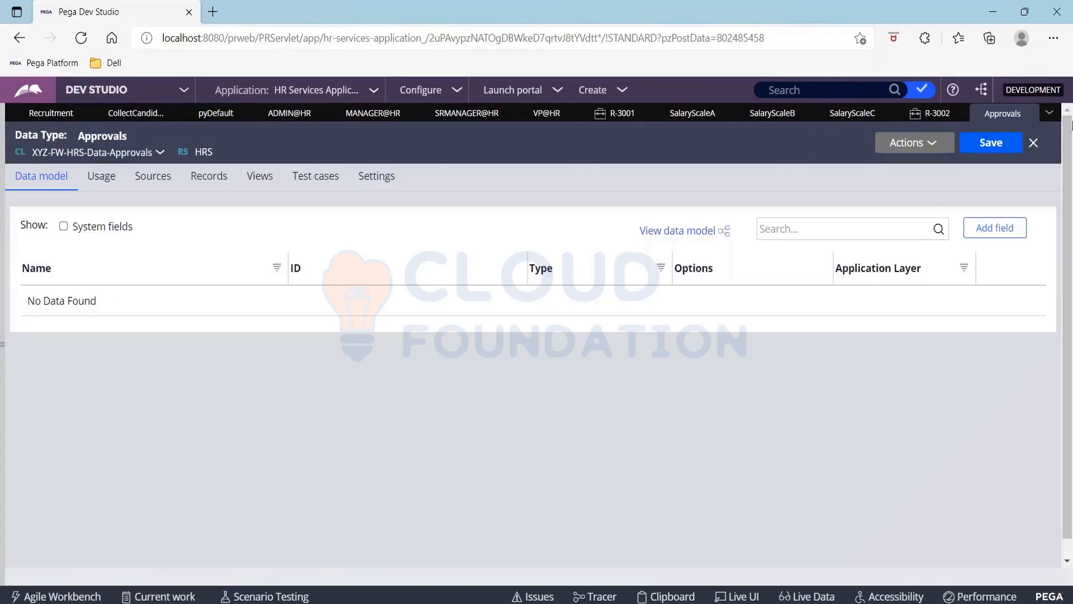
Add text fields Approver Id, Approver Designation and Approver First Name to Approvals and save
left_click(995, 229)
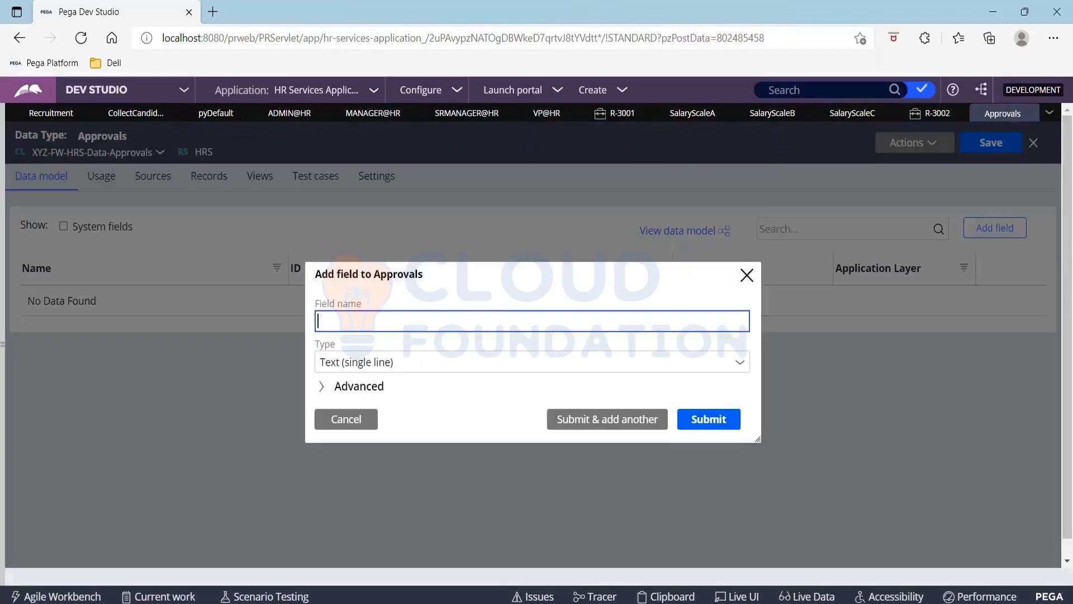
type("Approver Id")
key("Tab")
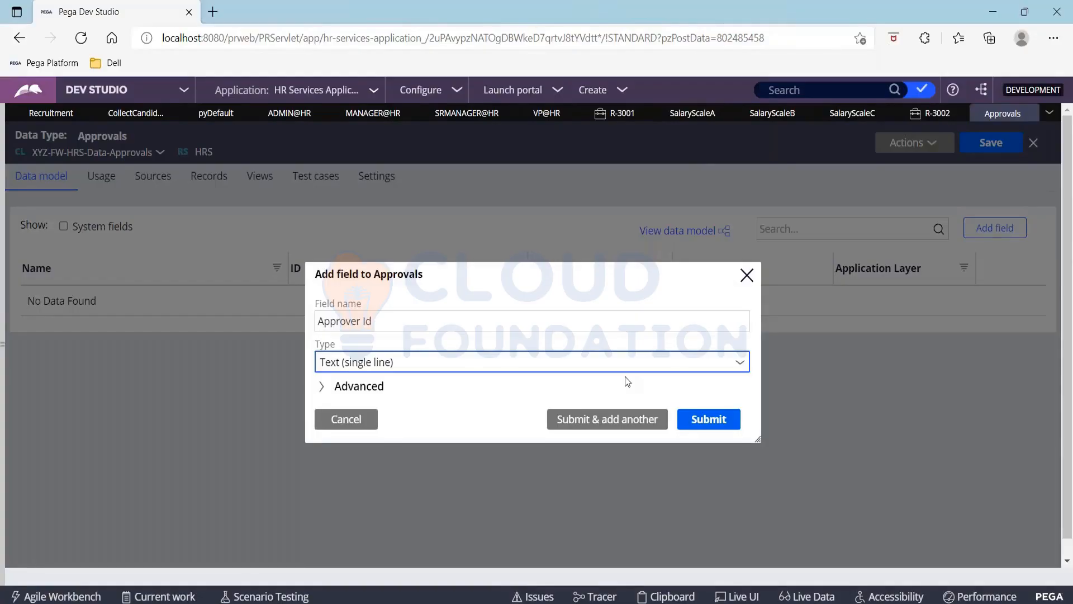
left_click(629, 423)
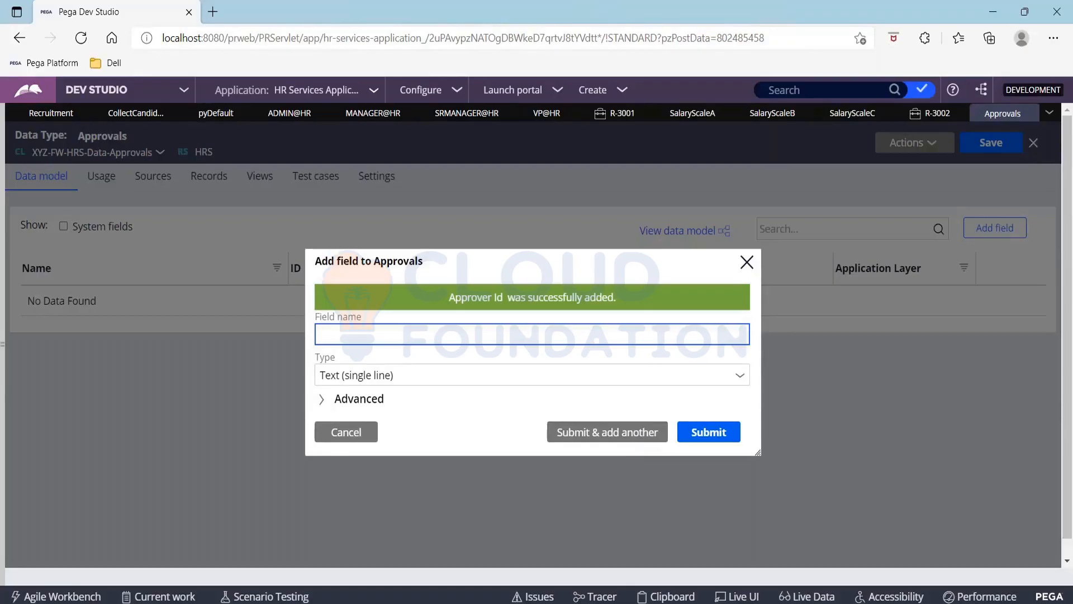
type("Approver Designation")
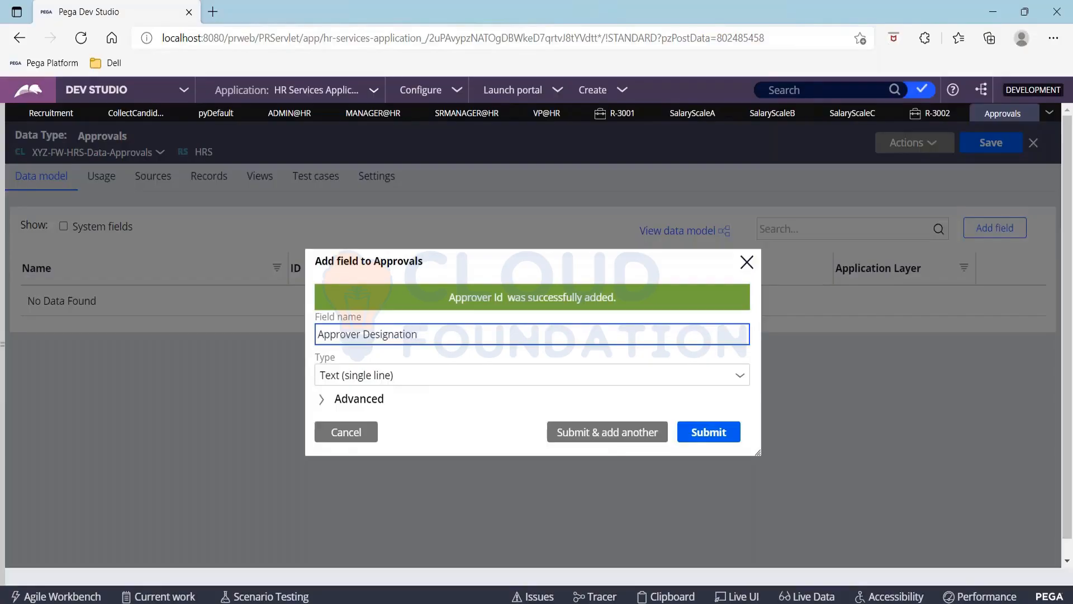
left_click(595, 439)
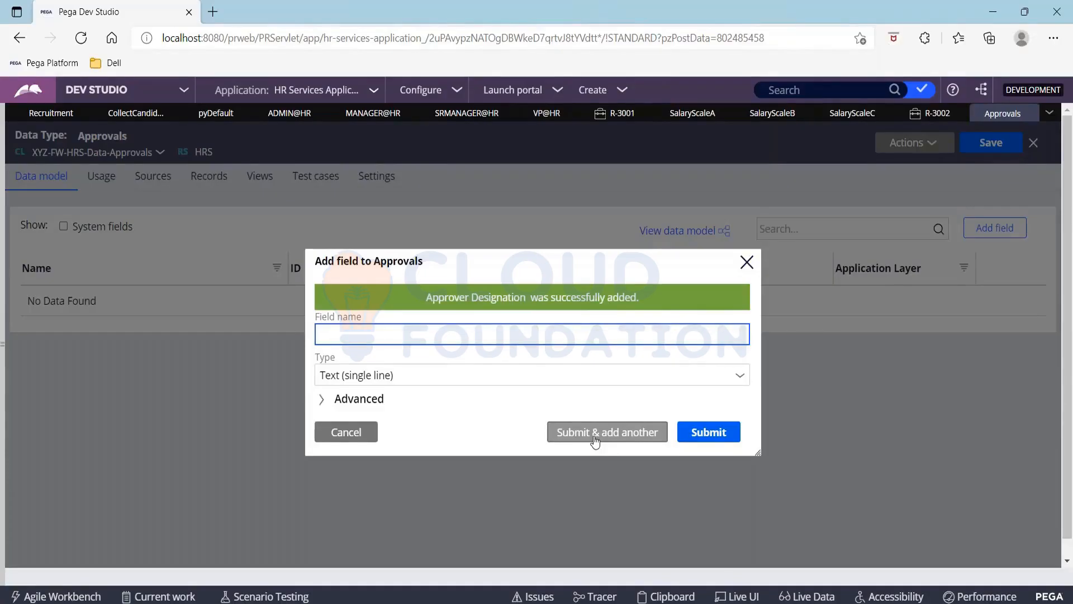
type("Approver NM")
key("BackSpace")
type("ame")
key("BackSpace")
key("BackSpace")
key("BackSpace")
key("BackSpace")
type("First Name")
left_click(703, 432)
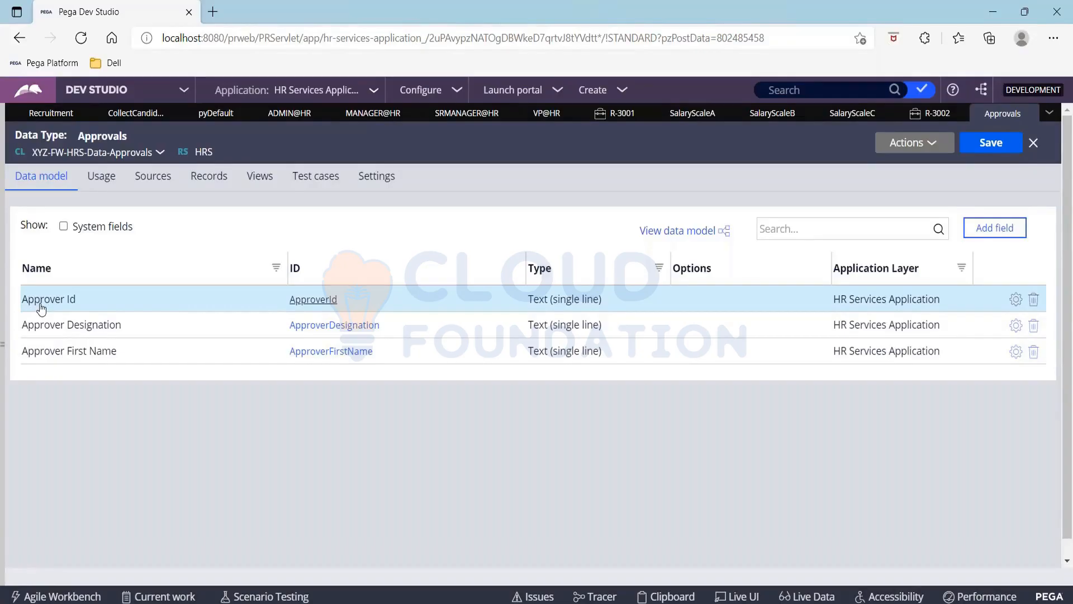
left_click(990, 146)
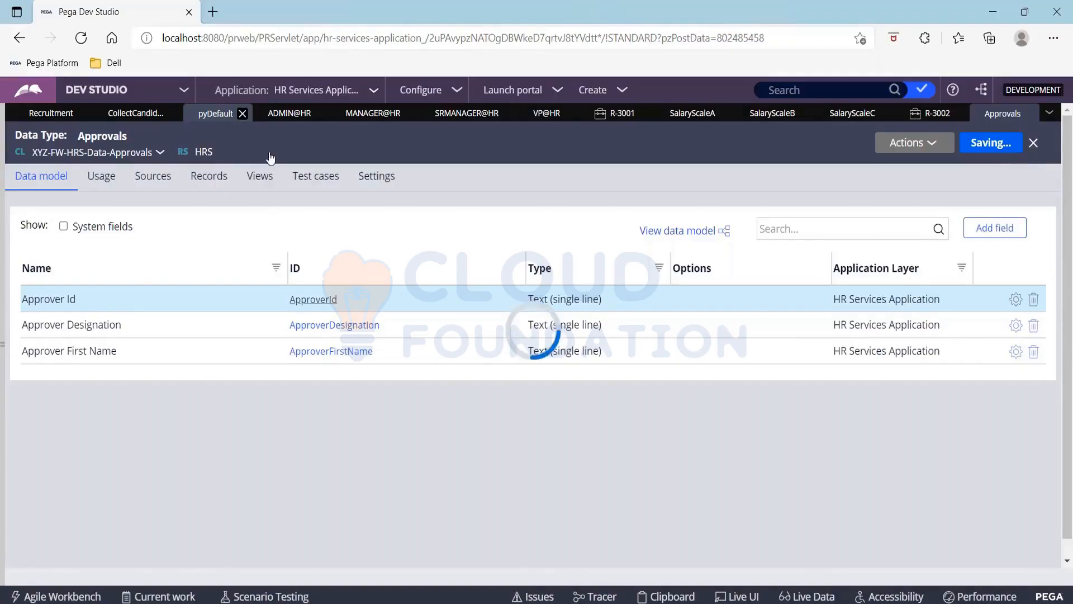
Close the open operator, case and salary-scale tabs and return to the Recruitment workflow
left_click(242, 114)
left_click(300, 114)
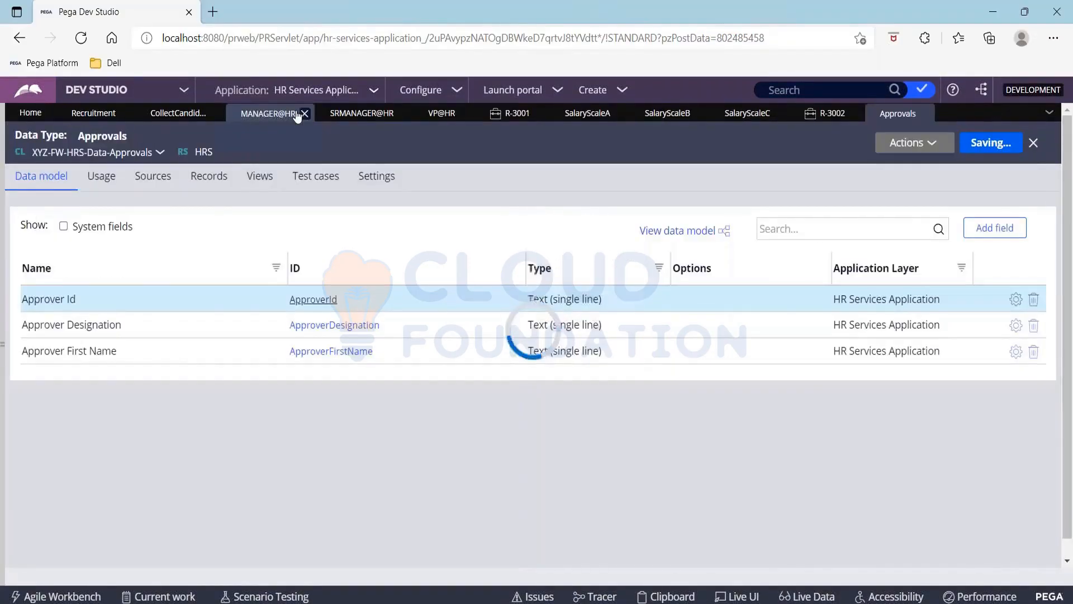
left_click(302, 113)
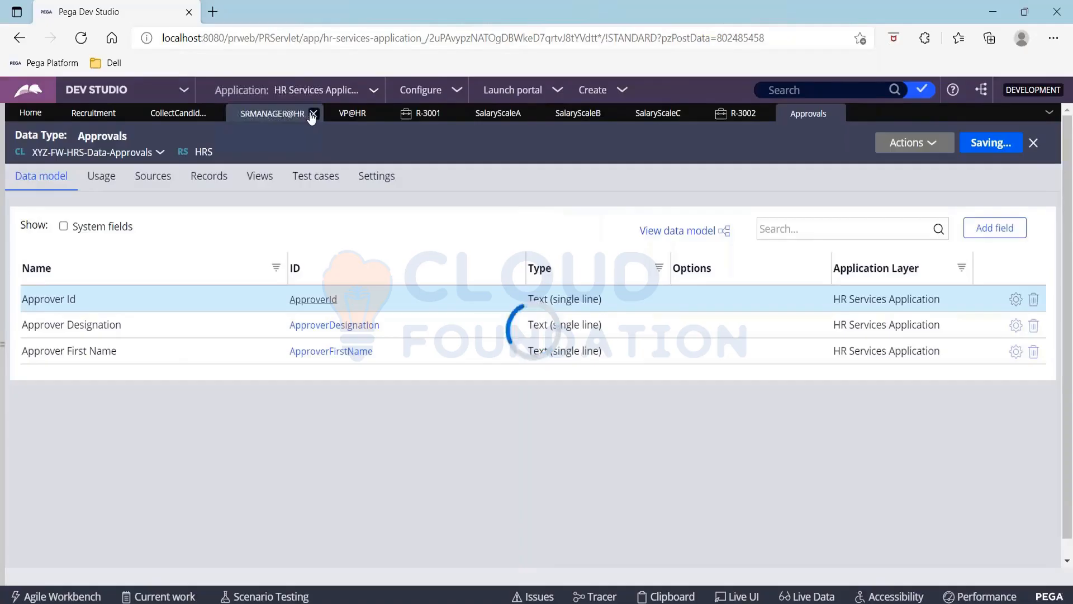
left_click(313, 114)
left_click(355, 113)
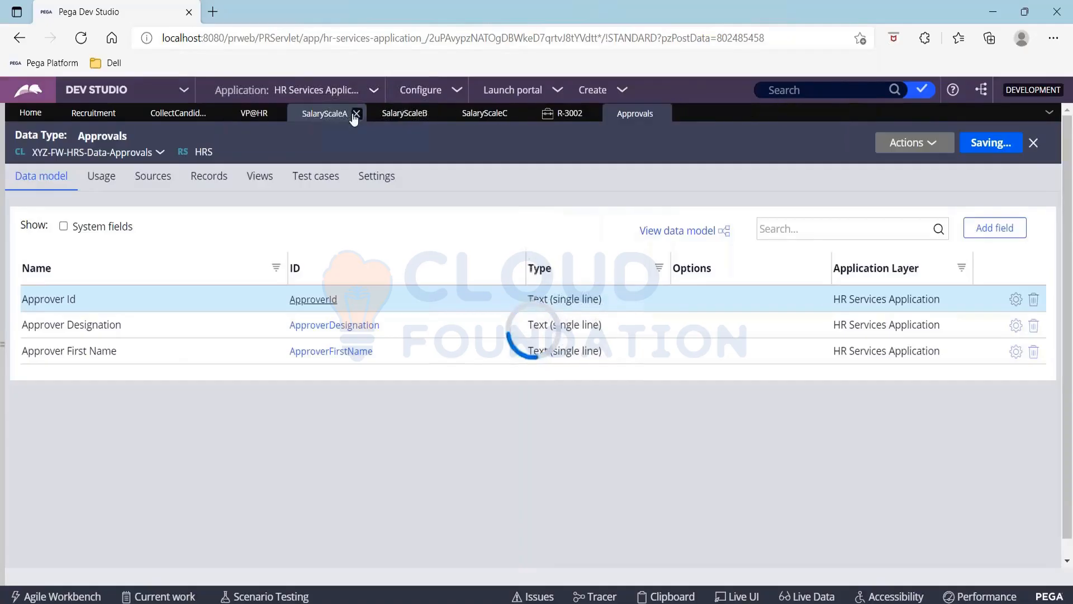
left_click(356, 114)
left_click(355, 114)
left_click(353, 114)
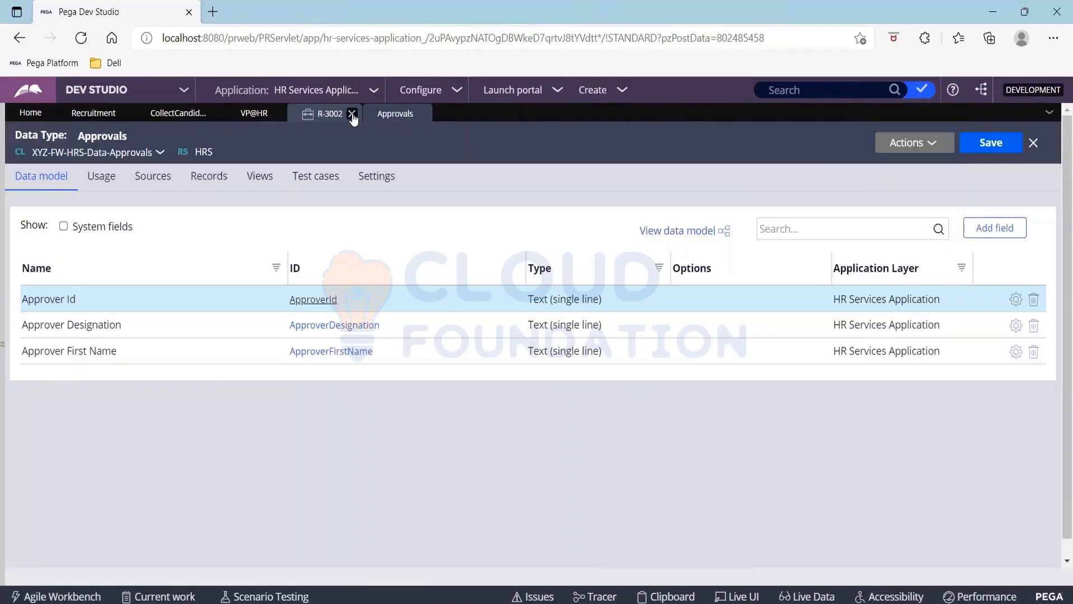
left_click(352, 114)
left_click(283, 114)
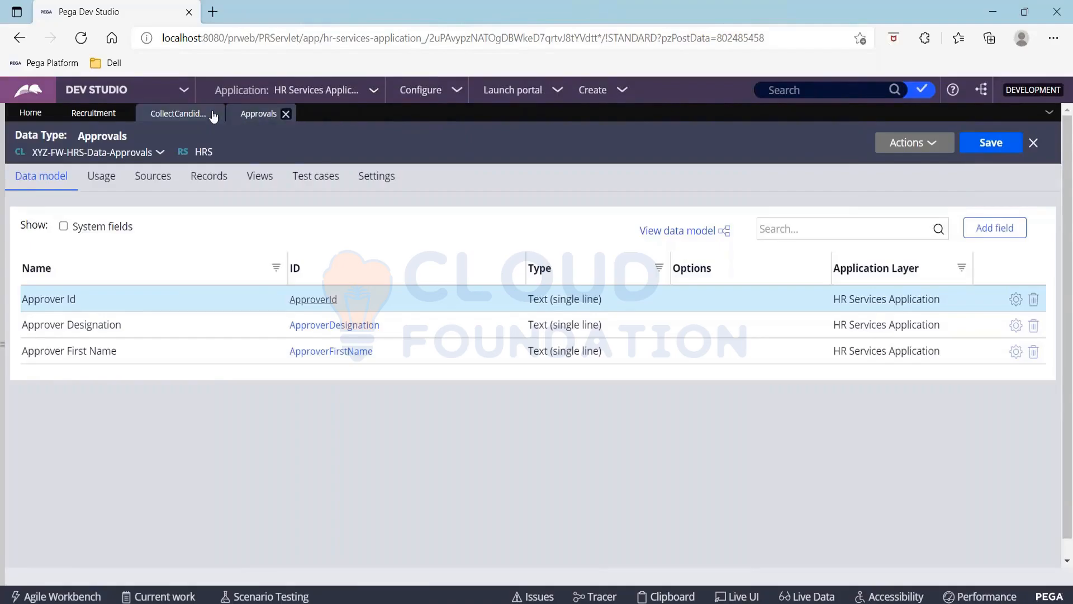
left_click(214, 115)
left_click(93, 113)
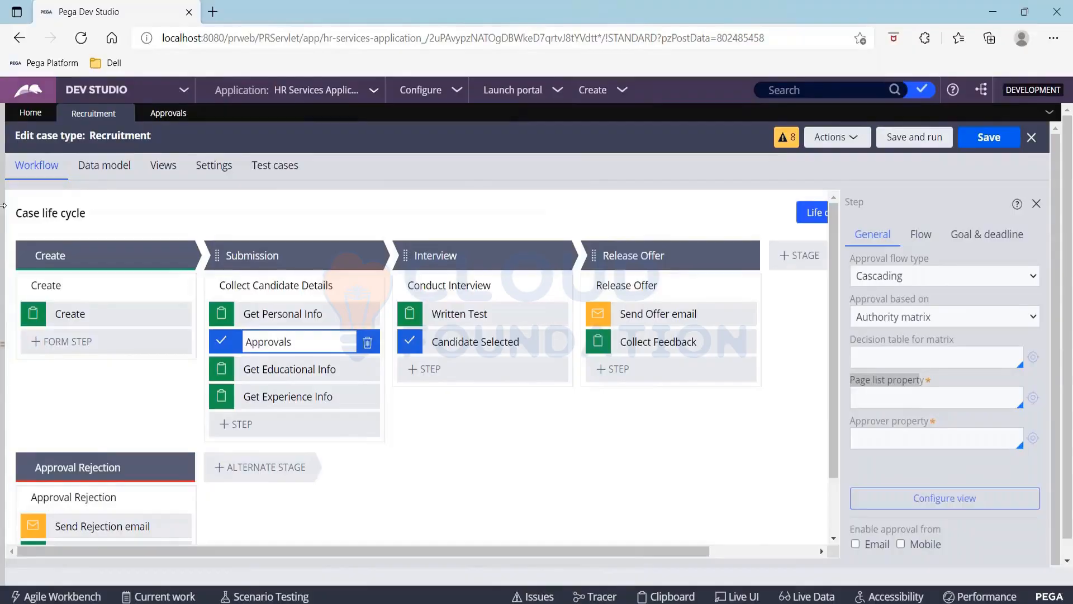
Show the App class tree and start a new property via Recruitment's Create > Data Model > Property
left_click(2, 260)
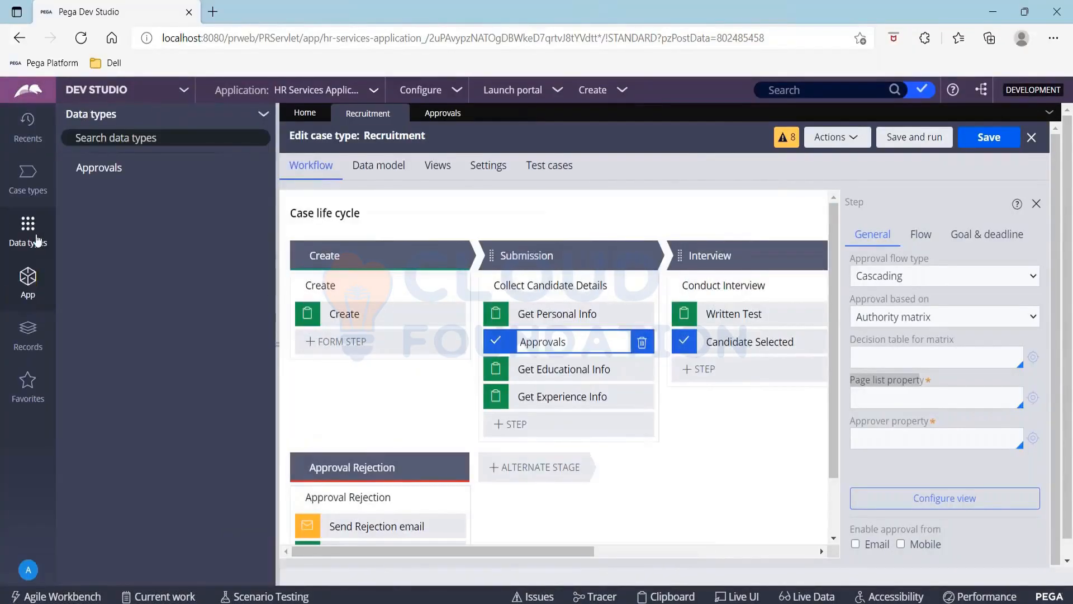
left_click(27, 277)
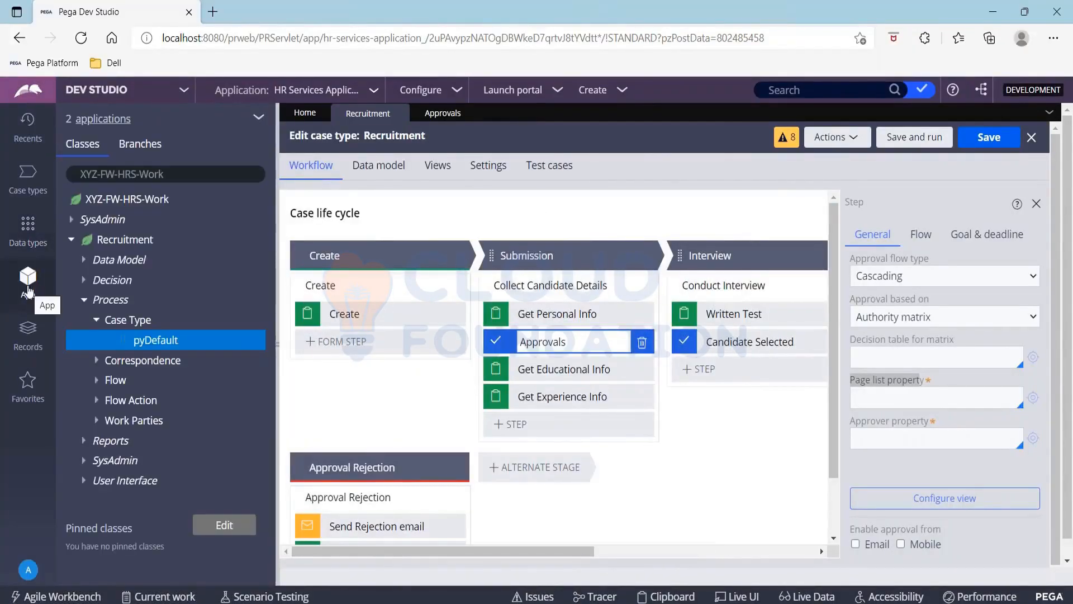
left_click(116, 242)
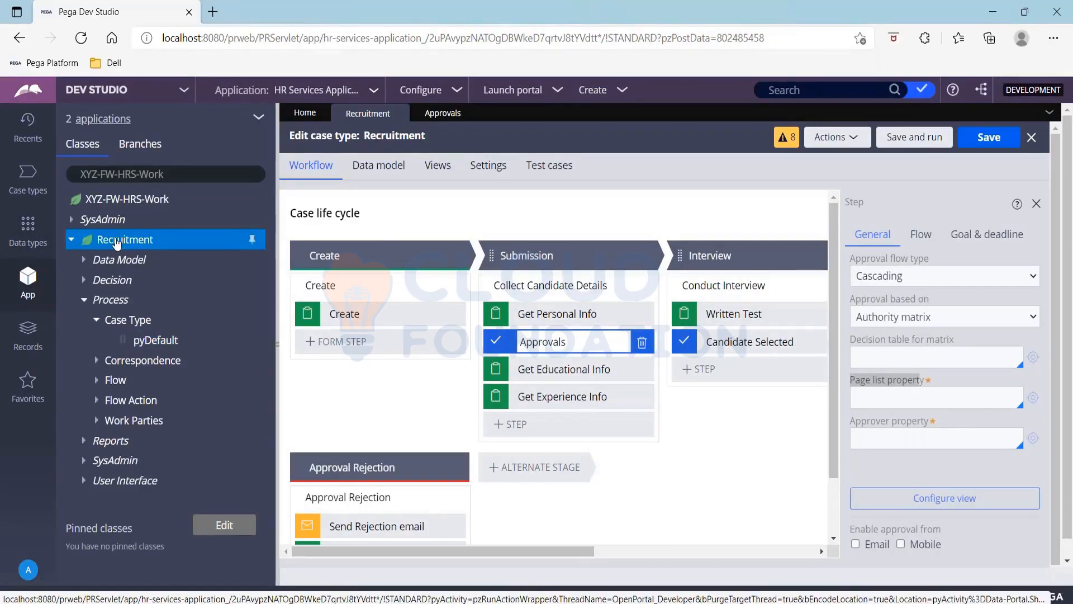
right_click(117, 242)
mouse_move(168, 261)
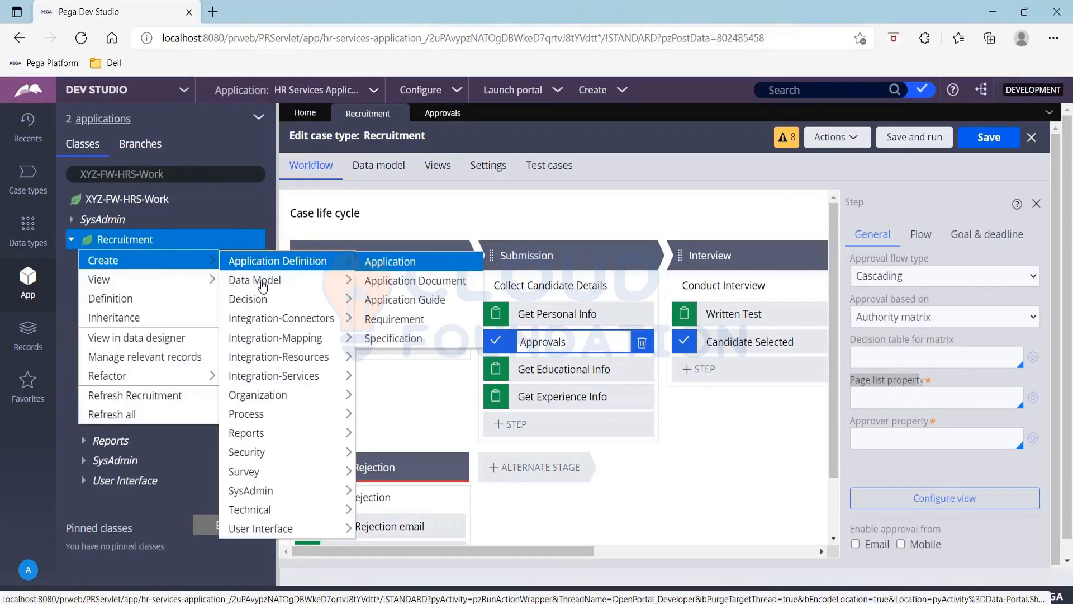
mouse_move(263, 286)
left_click(410, 437)
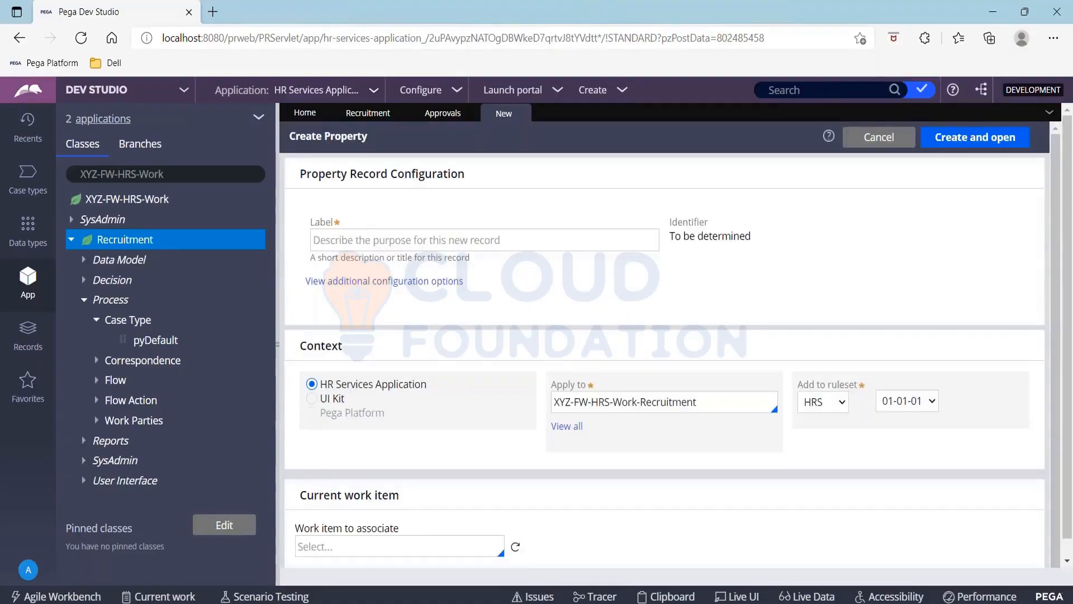
Label the new Recruitment property ApproverList and create and open it
left_click(398, 240)
type("Appr")
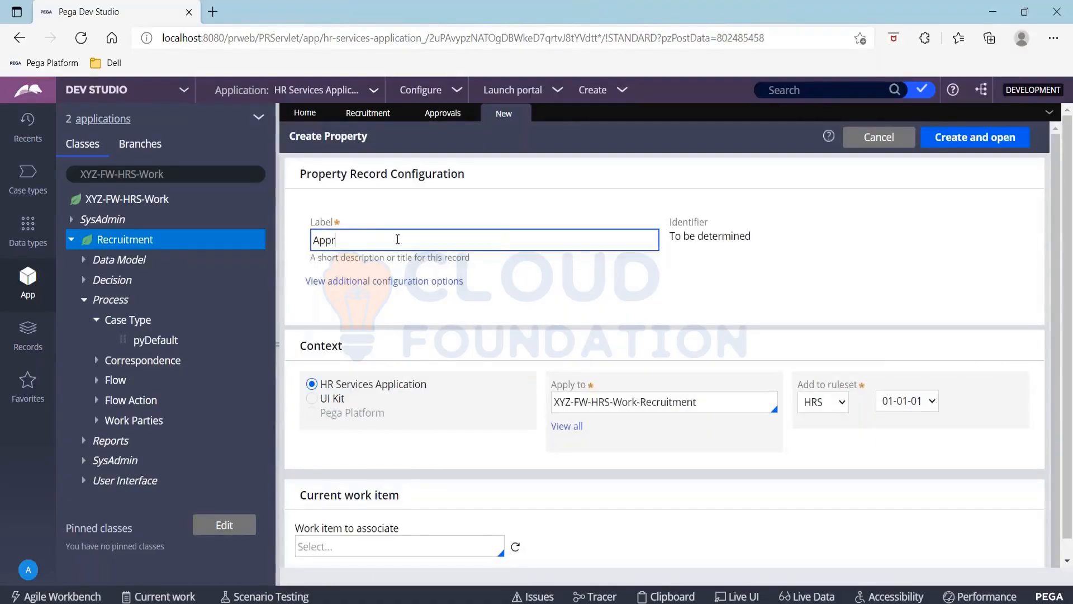
type("overList")
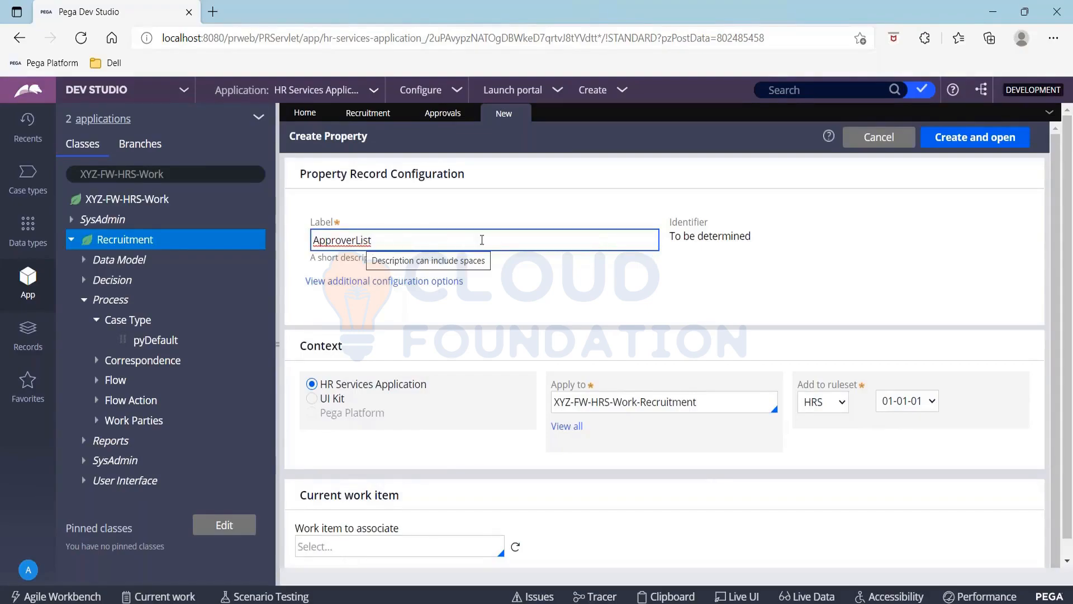
left_click(947, 145)
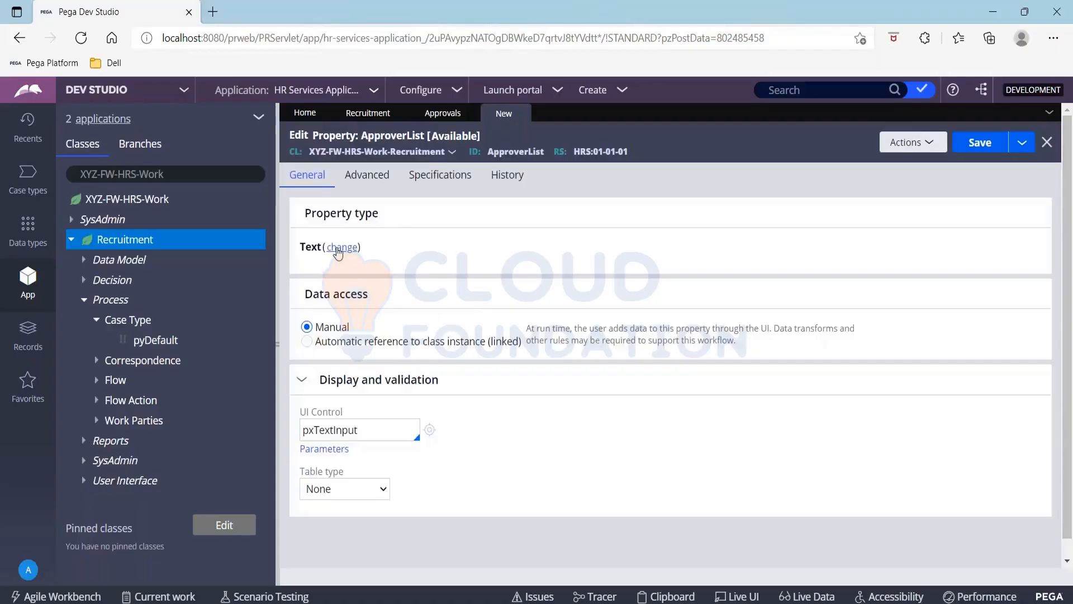
Make ApproverList a Page List with page definition class XYZ-FW-HRS-Data-Approvals
left_click(338, 250)
left_click(438, 351)
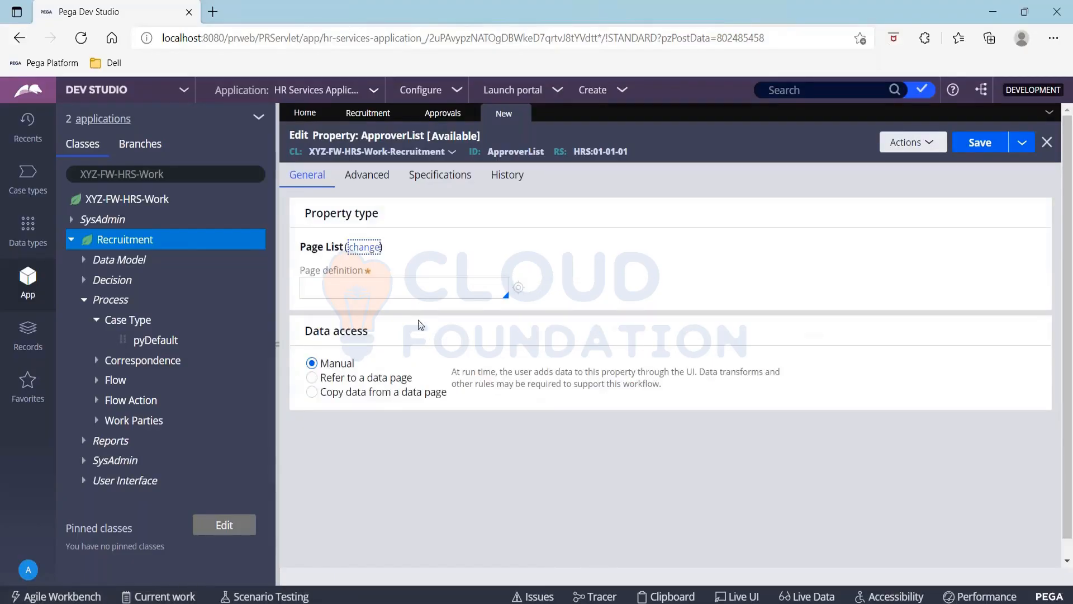
left_click(378, 290)
type("Xyz-")
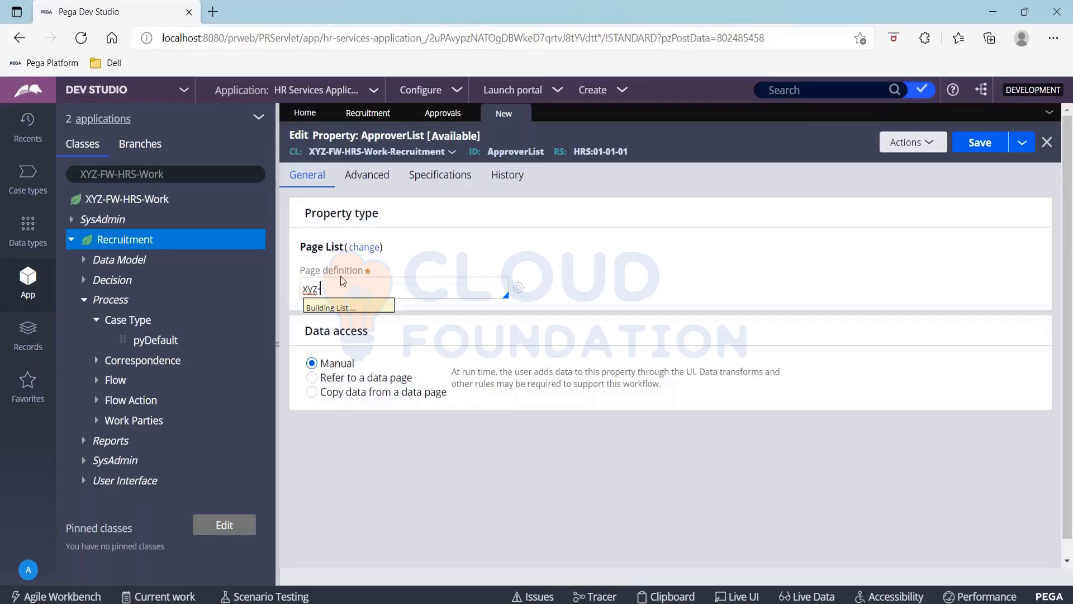
key("Down")
key("Down")
key("Down")
key("Down")
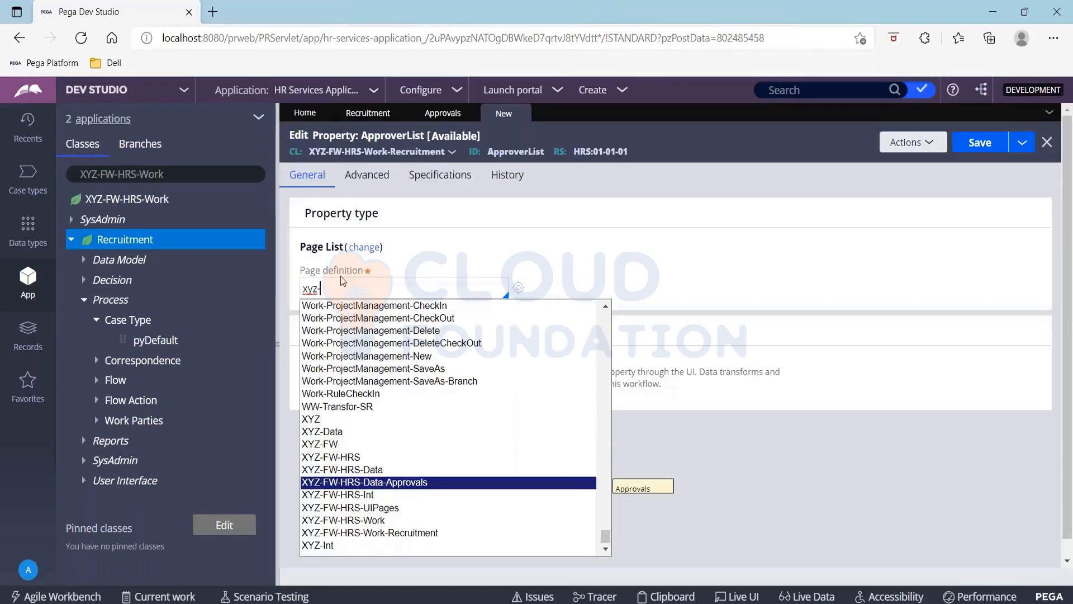
key("Return")
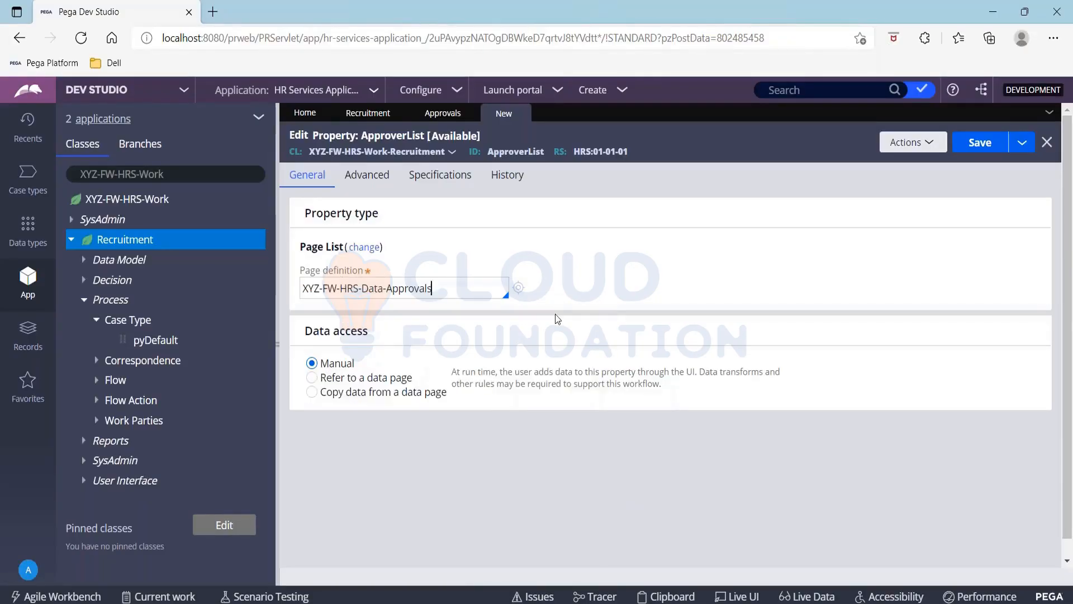
Save the ApproverList property and return to the Recruitment case type editor
left_click(983, 144)
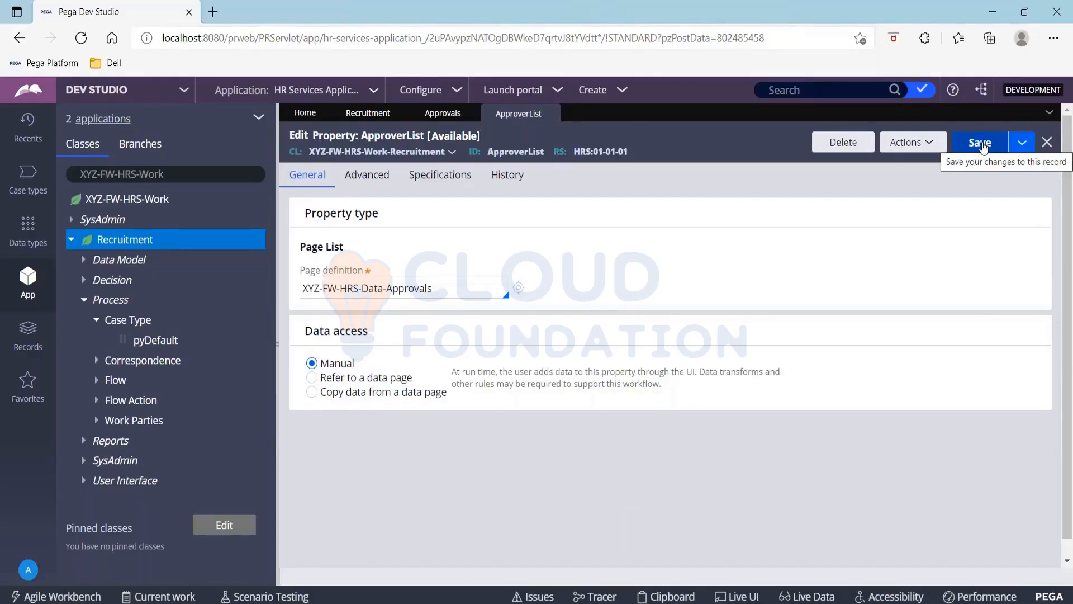
left_click(977, 151)
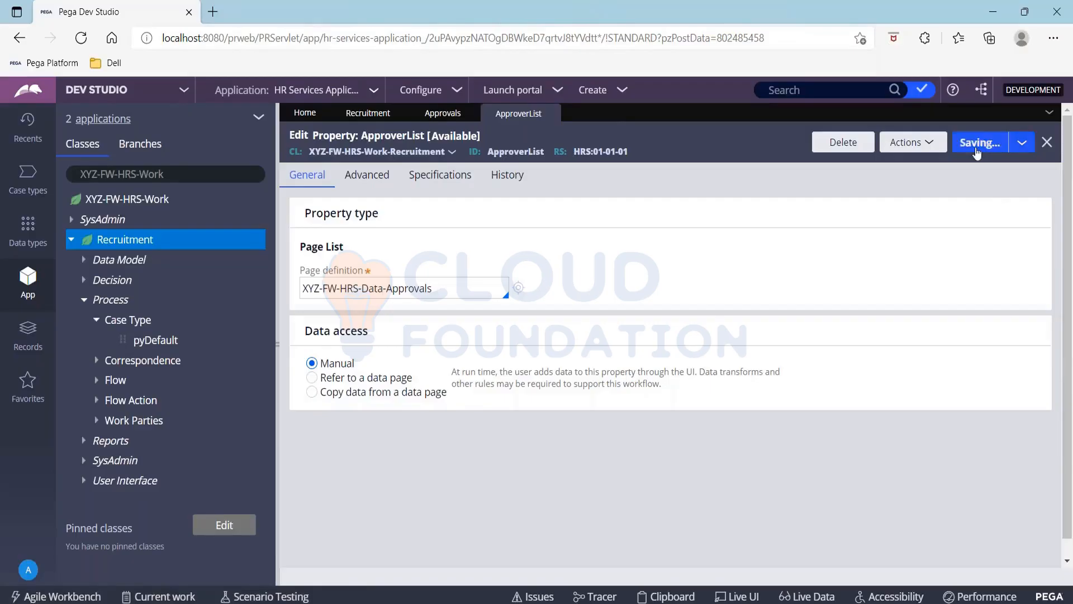
left_click(368, 113)
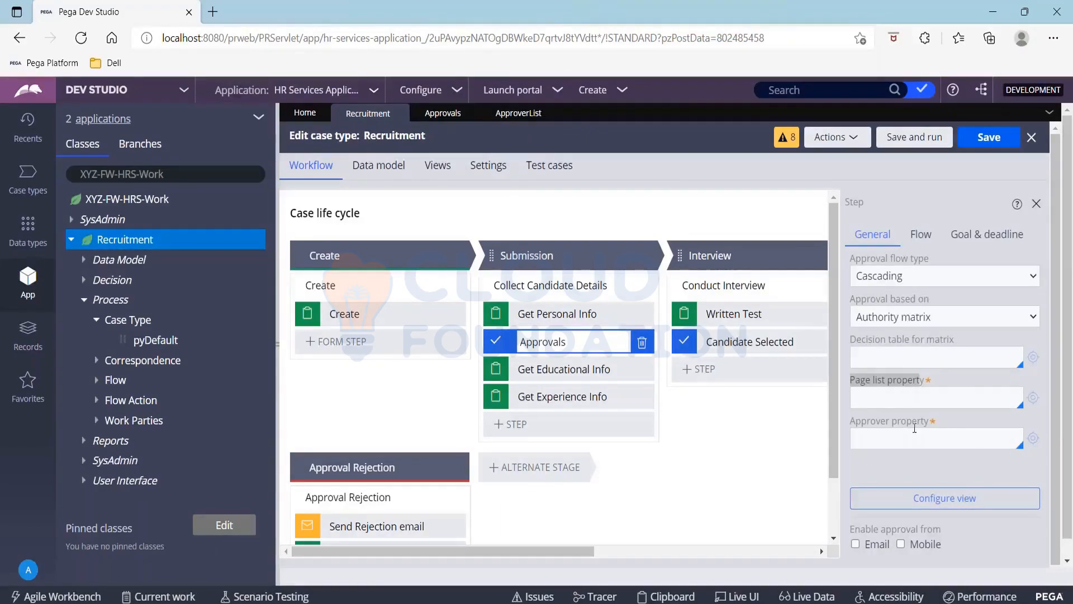
Set the authority matrix page list property to .ApproverList and approver property to .ApproverId
left_click(888, 398)
type(".")
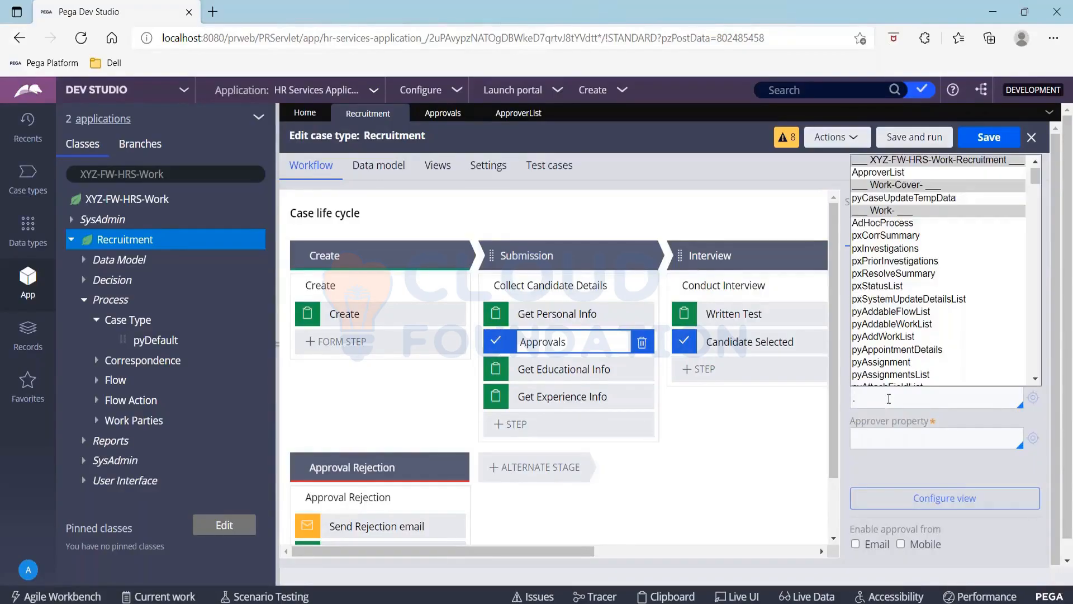
key("Down")
key("Return")
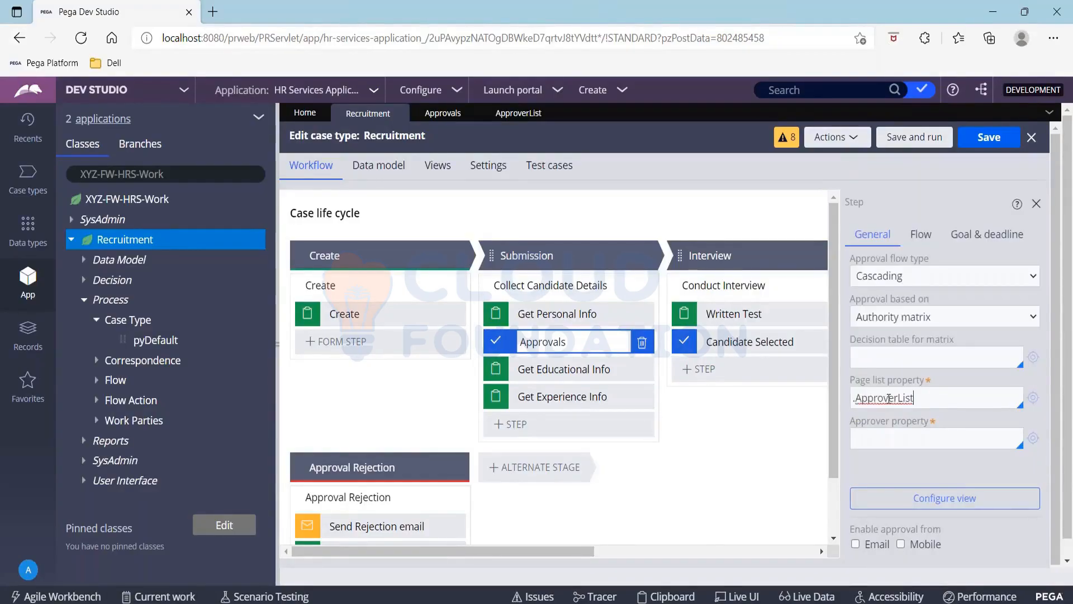
left_click(879, 441)
type(".")
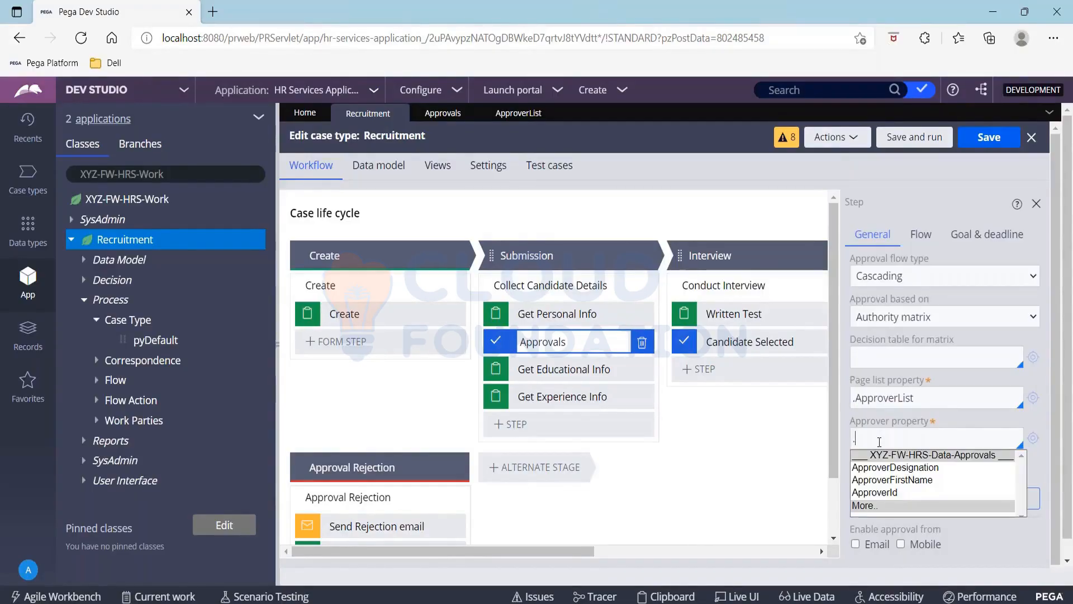
key("Down")
key("Down")
key("Down")
key("Return")
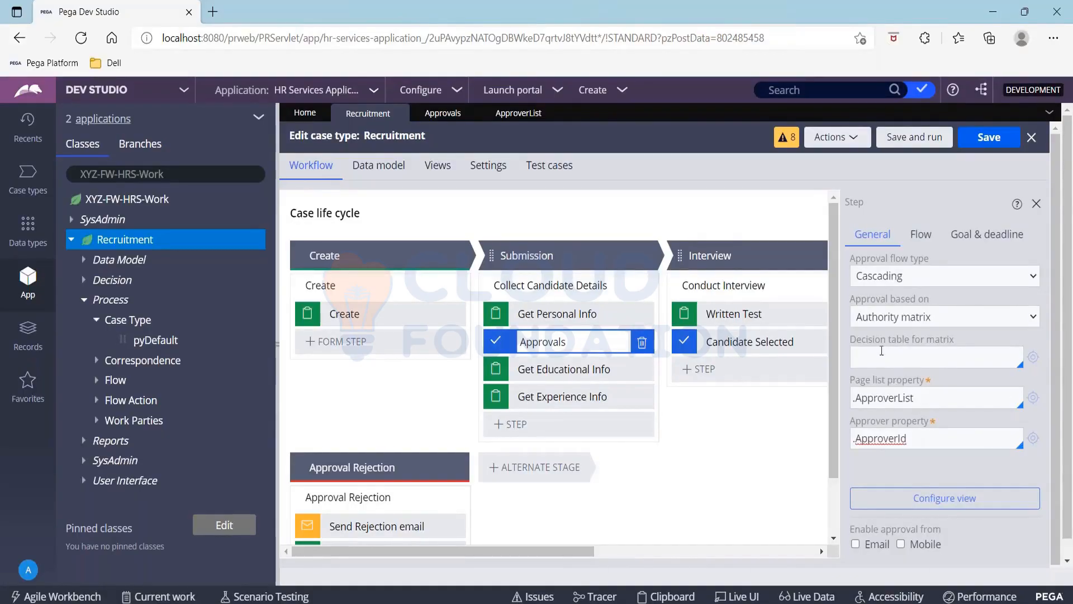
left_click_drag(851, 340, 967, 340)
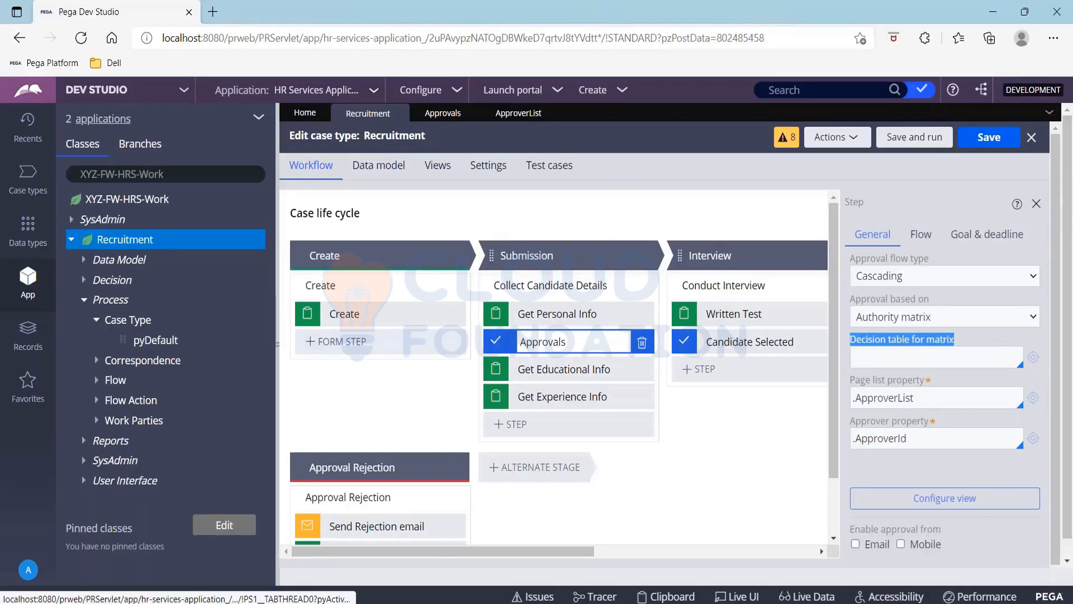
Create and open decision table DtforAutorityMatrix in the Recruitment class, then hide the side navigation
right_click(144, 240)
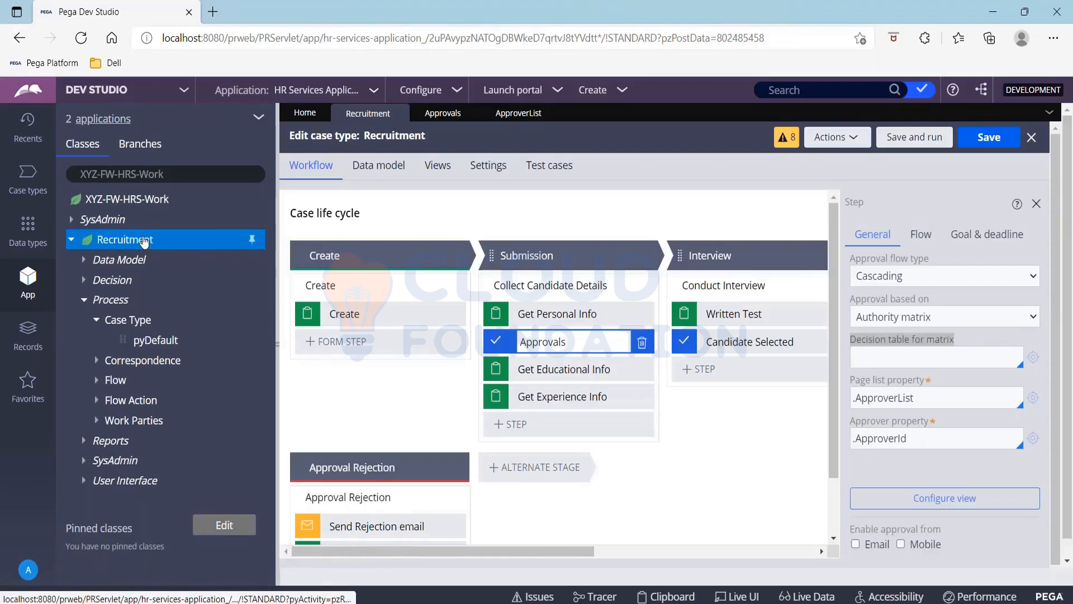
mouse_move(210, 260)
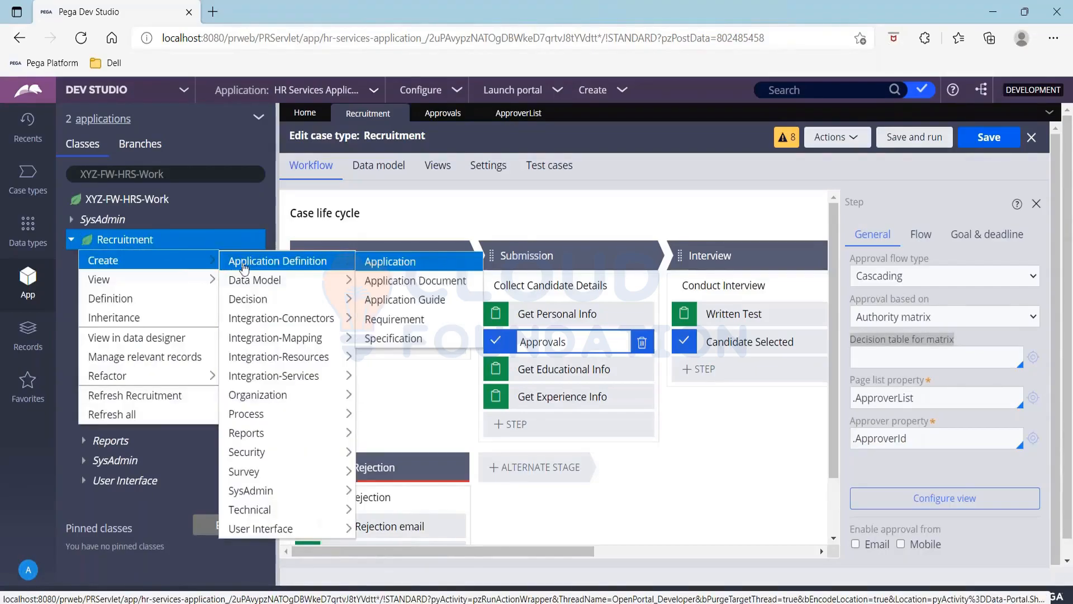
mouse_move(333, 304)
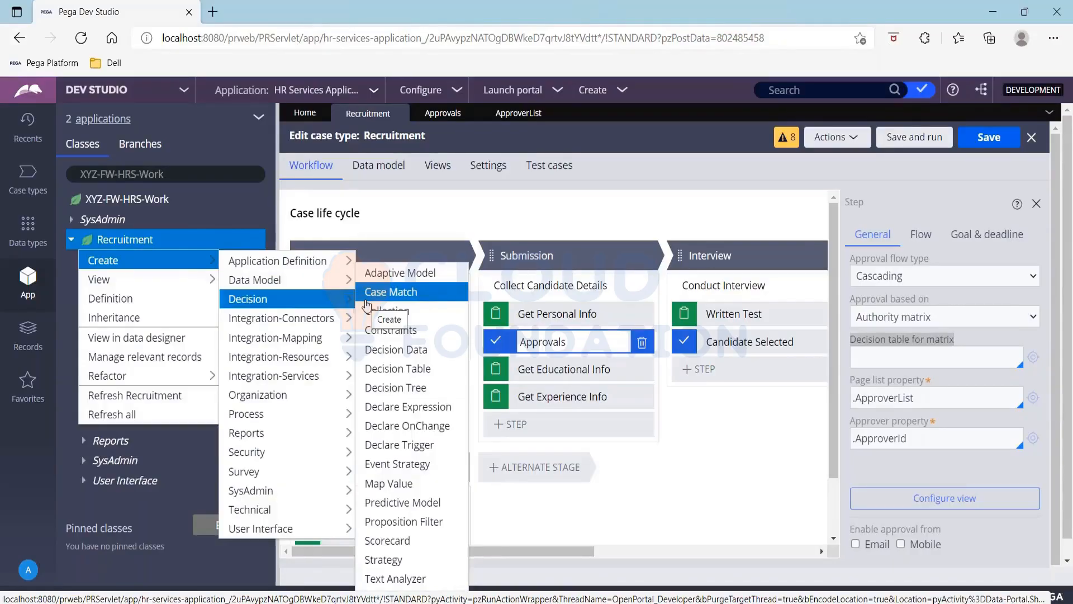
left_click(398, 369)
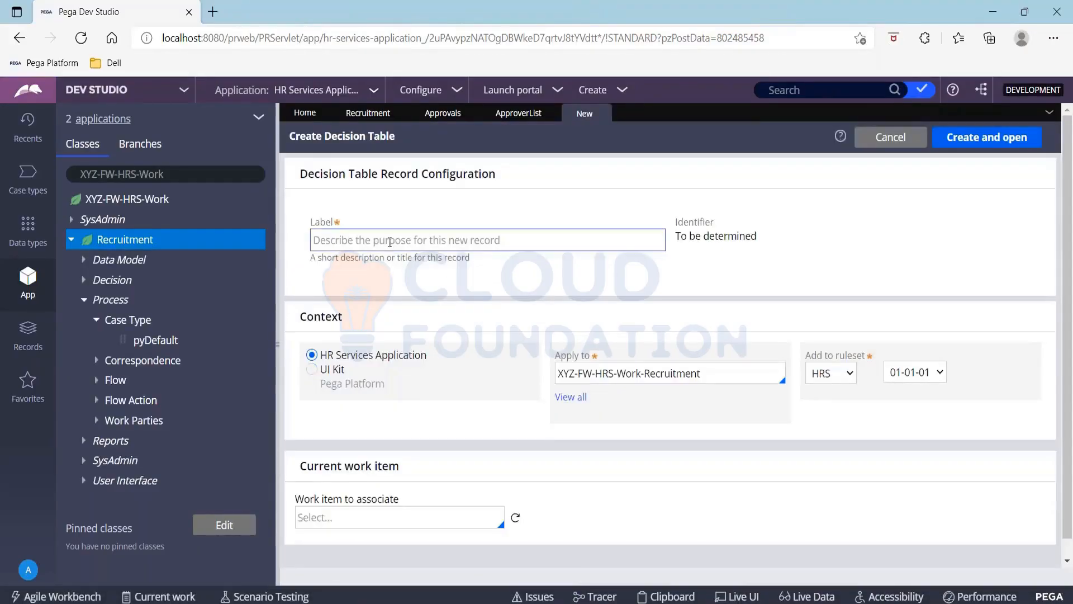
left_click(390, 242)
type("Dtfor")
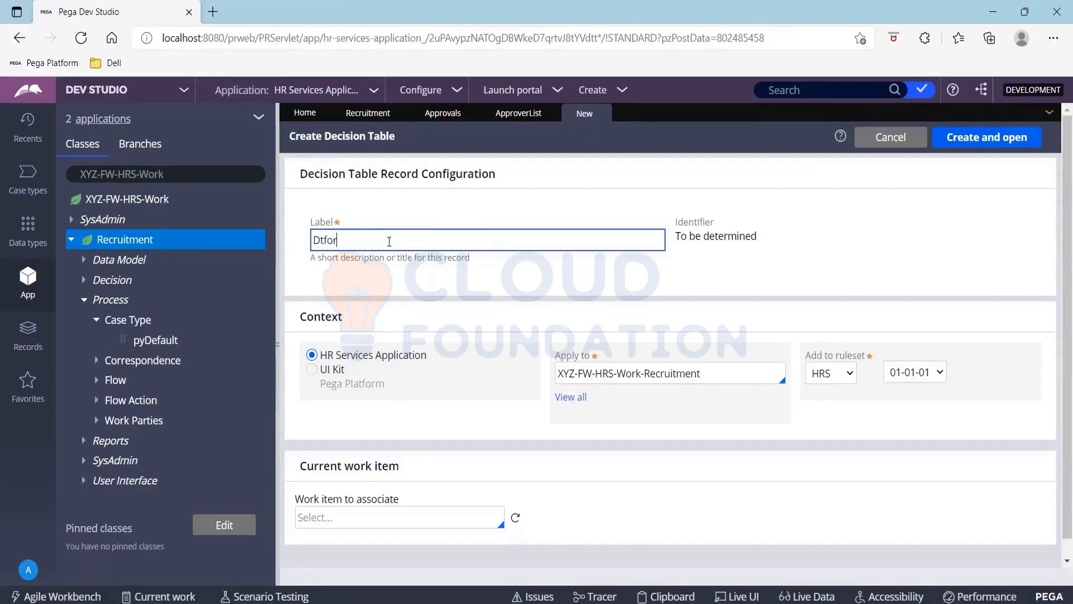
type("AutorityMatrix")
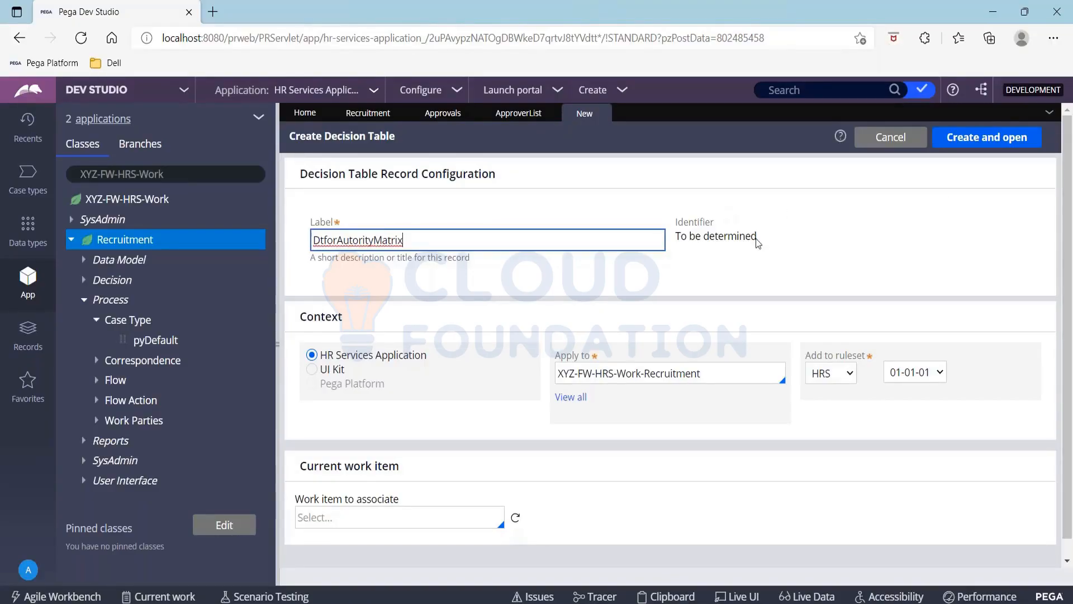
left_click(987, 137)
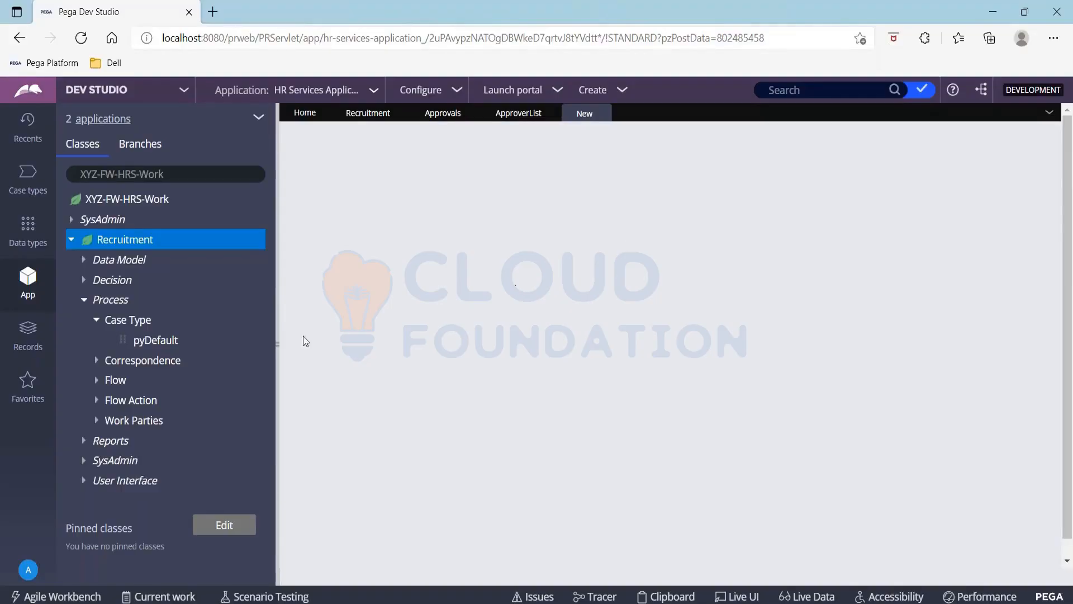
left_click(277, 333)
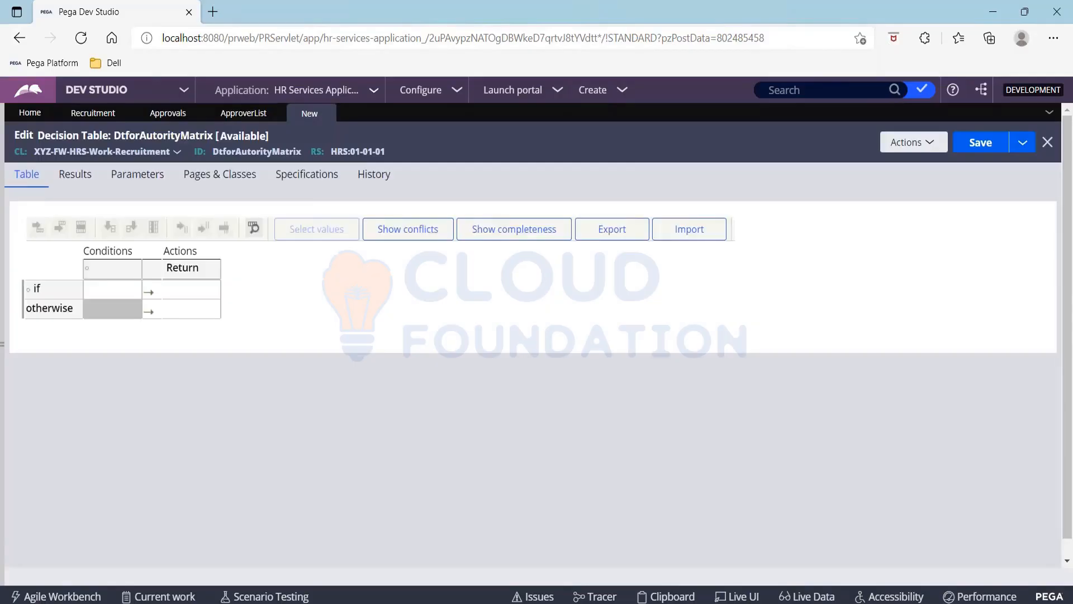
Set the decision table's condition column to property .Salary with the > operator
left_click(105, 275)
left_click(869, 182)
left_click(93, 296)
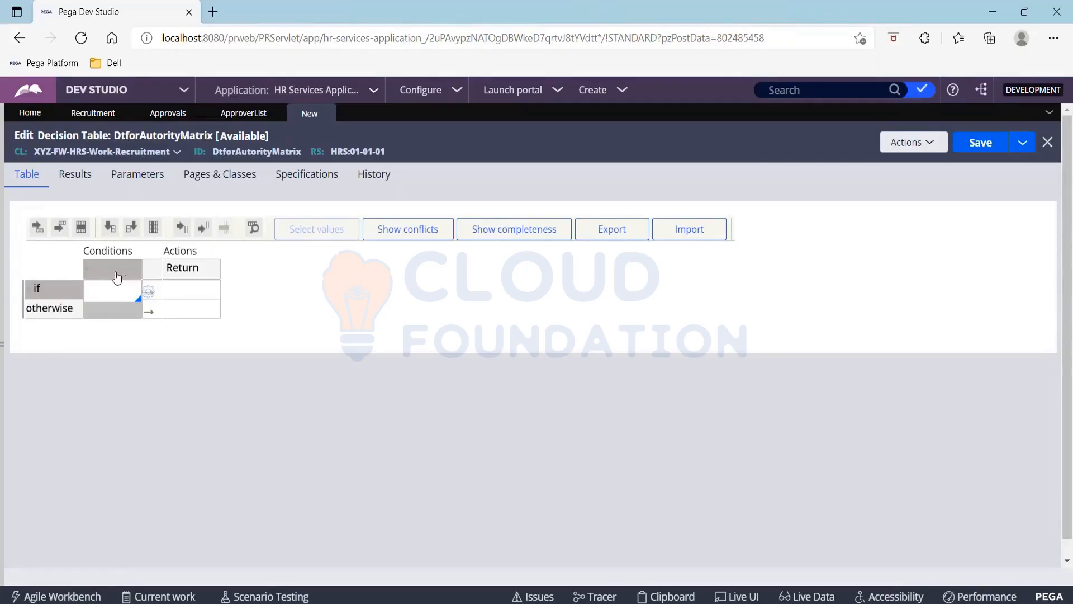
left_click(116, 275)
left_click(116, 274)
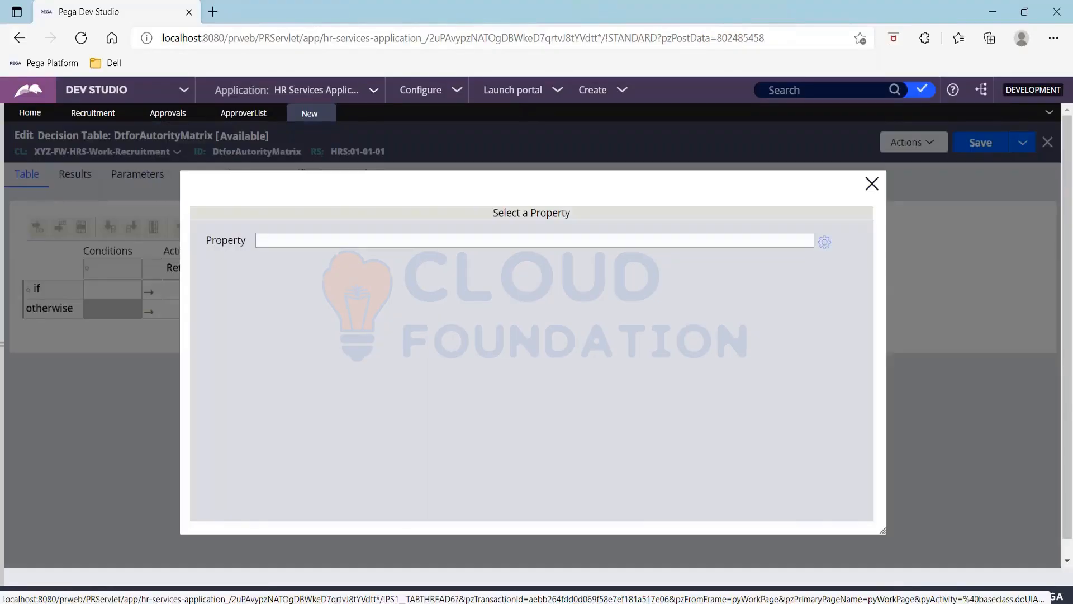
left_click(284, 239)
type(".")
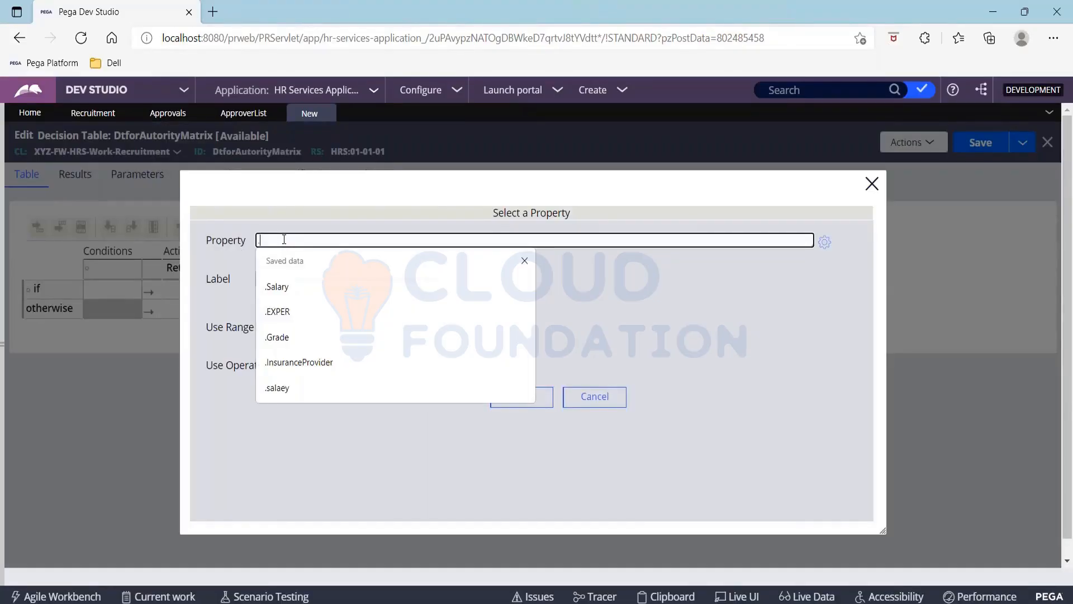
type("sala")
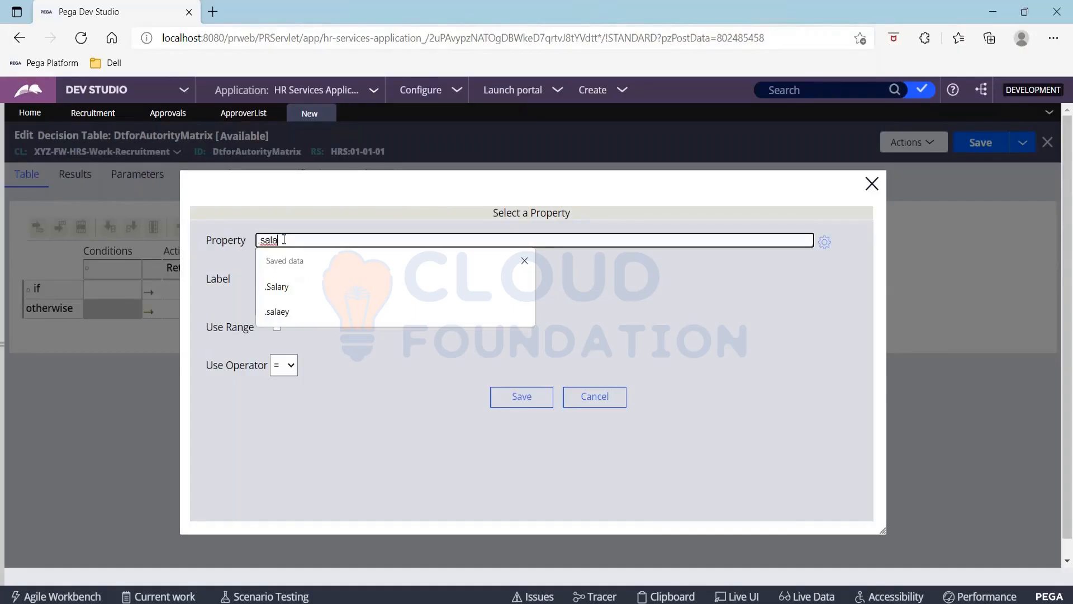
left_click(526, 261)
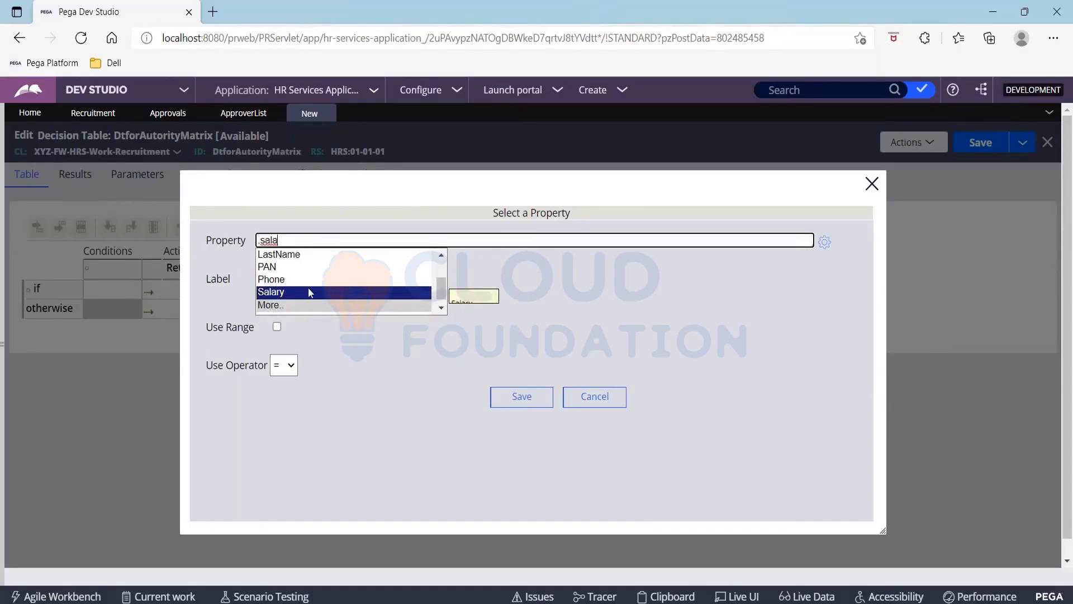
left_click(294, 292)
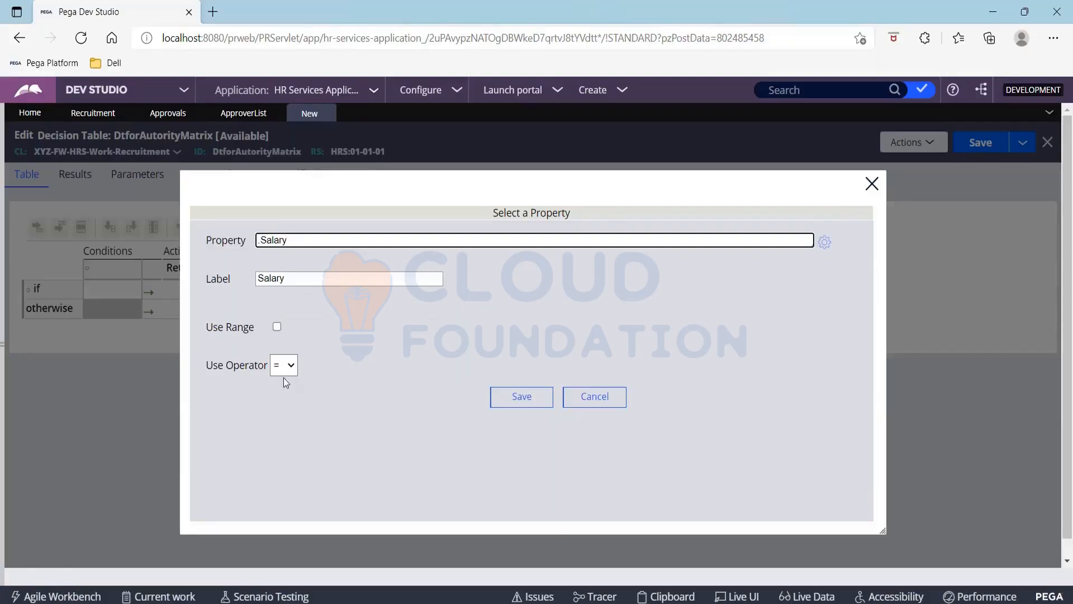
left_click(292, 366)
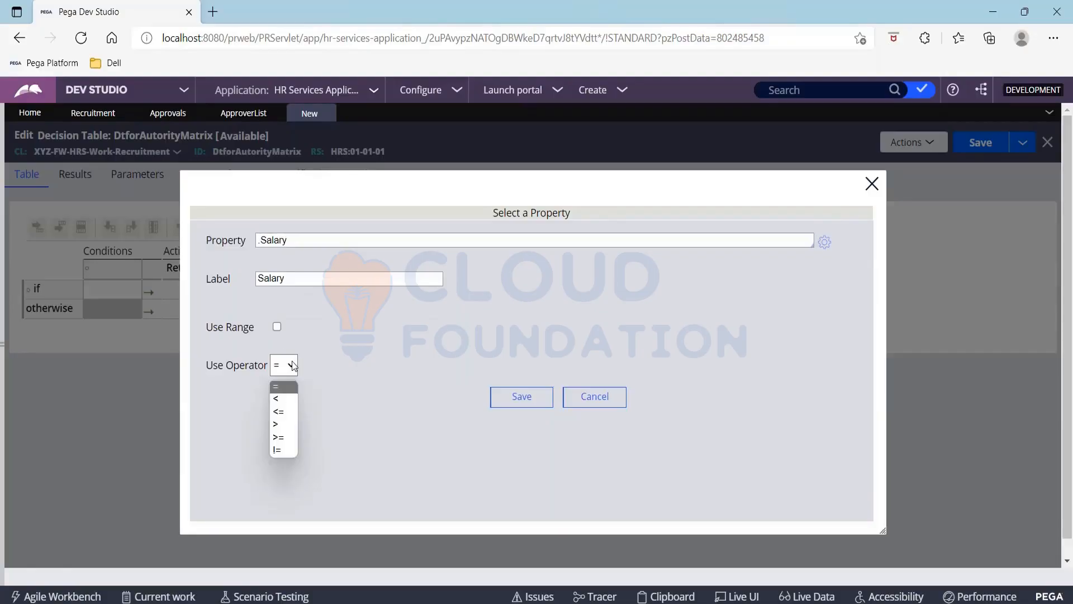
left_click(285, 425)
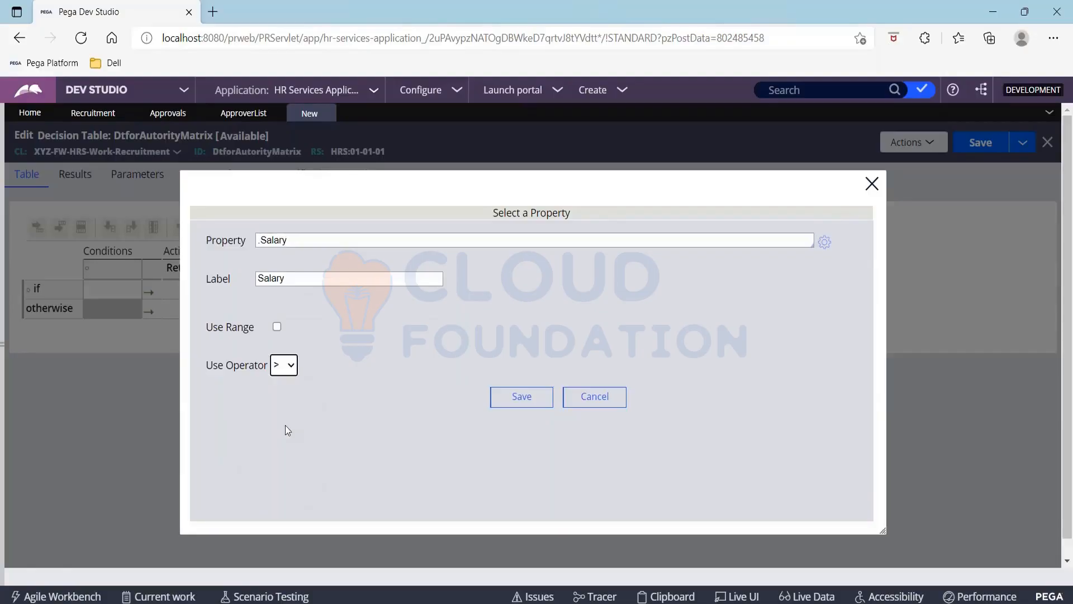
left_click(518, 404)
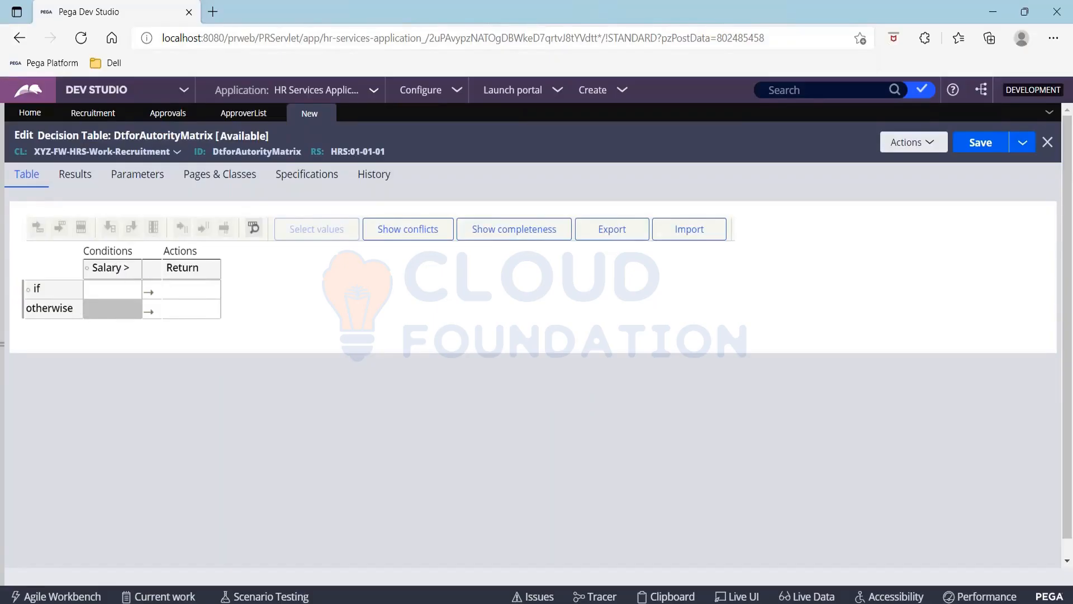
Insert else if rows below the if row and select the third row's Salary and Return cells
left_click(120, 292)
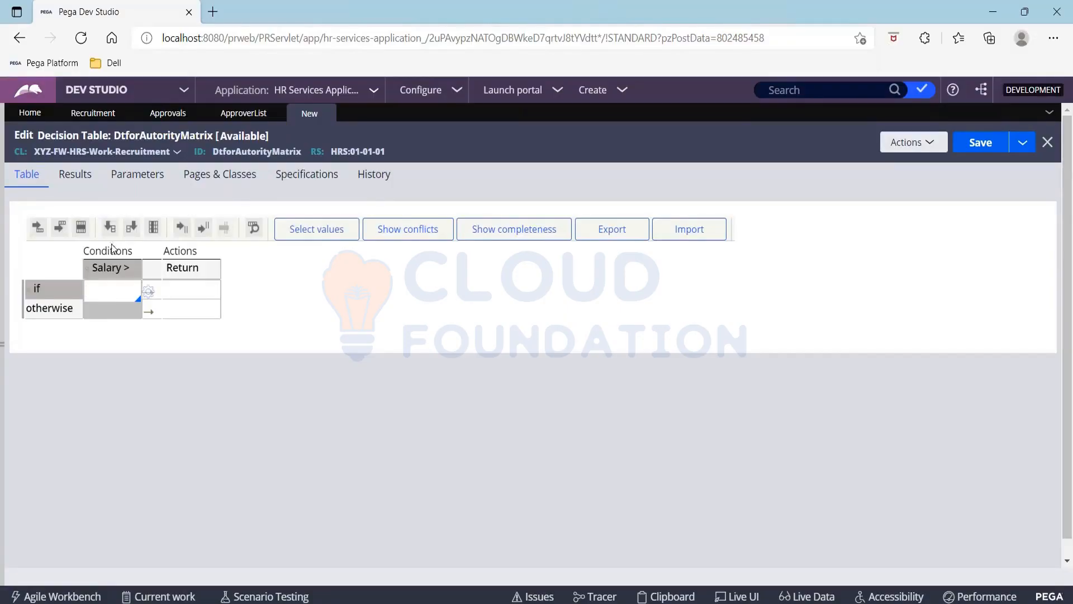
left_click(68, 231)
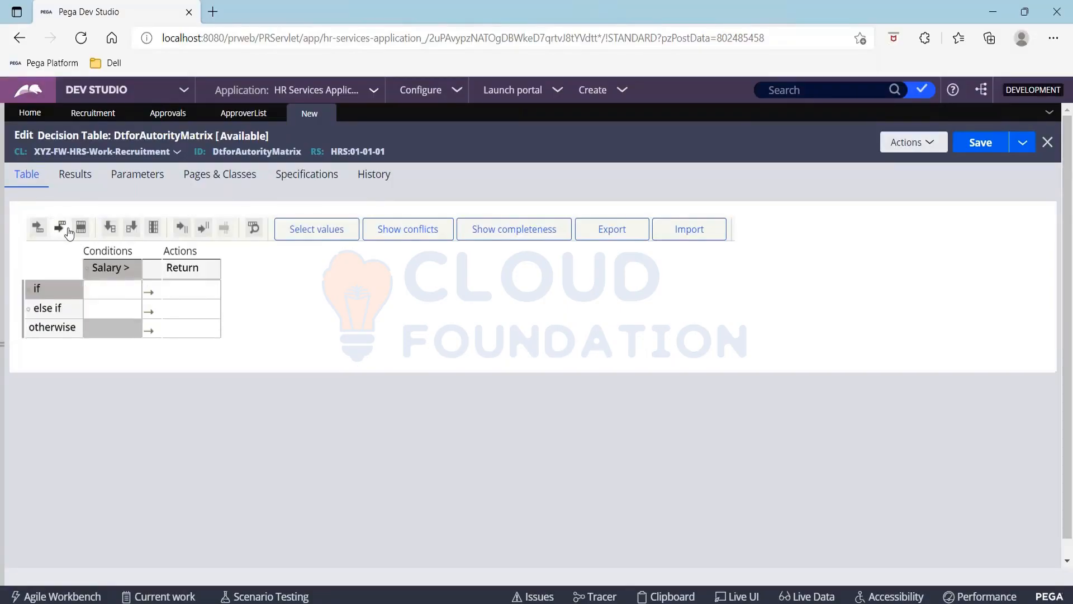
left_click(68, 231)
left_click(69, 232)
left_click(68, 231)
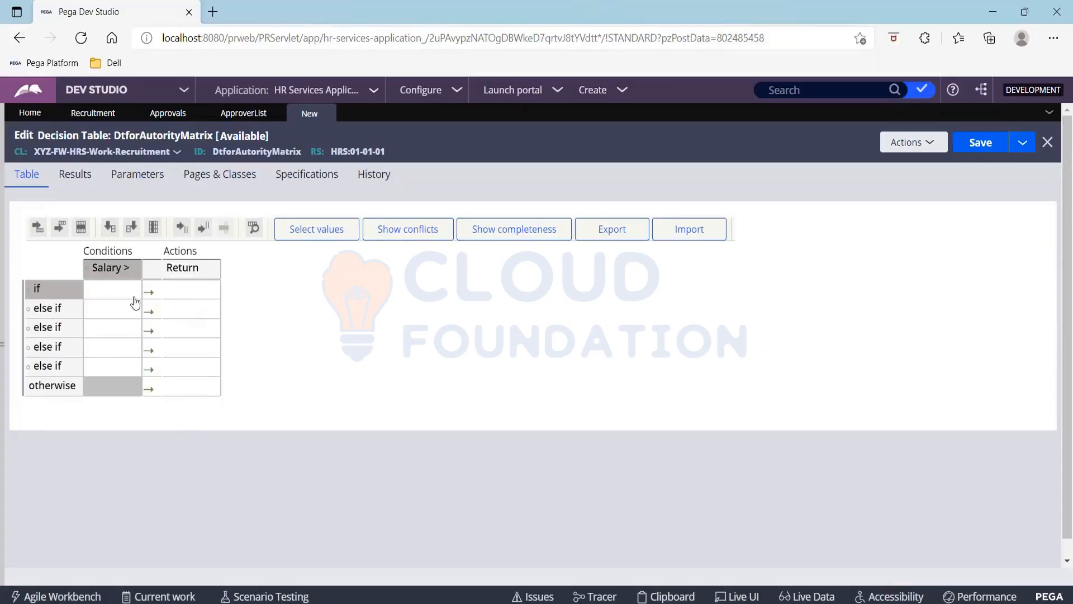
left_click(109, 330)
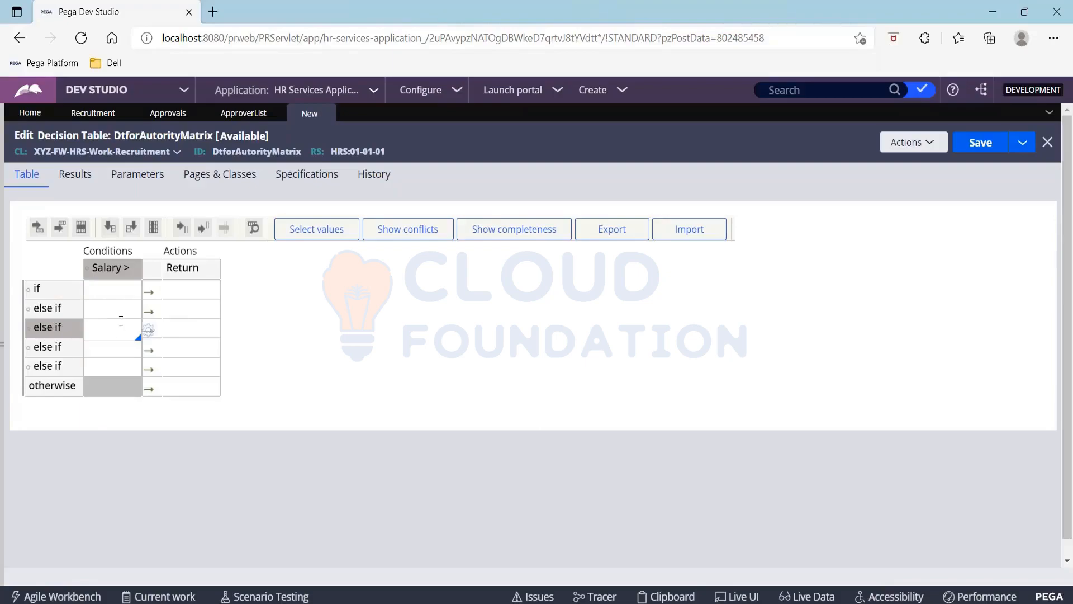
left_click(172, 334)
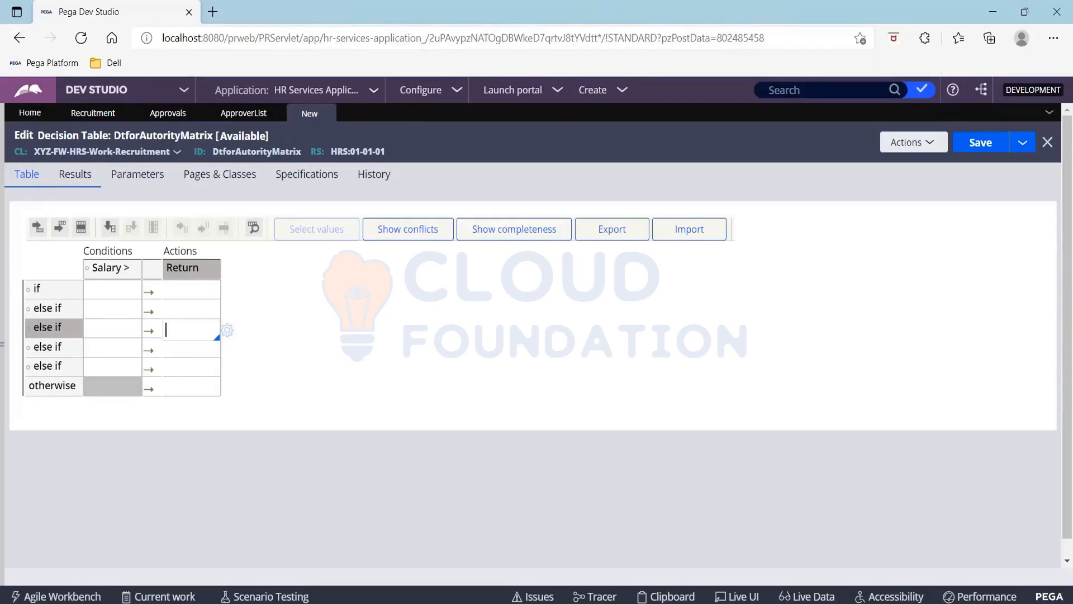
Turn on Evaluate all rows in the decision table's delegation options, then return to the table grid
left_click(78, 178)
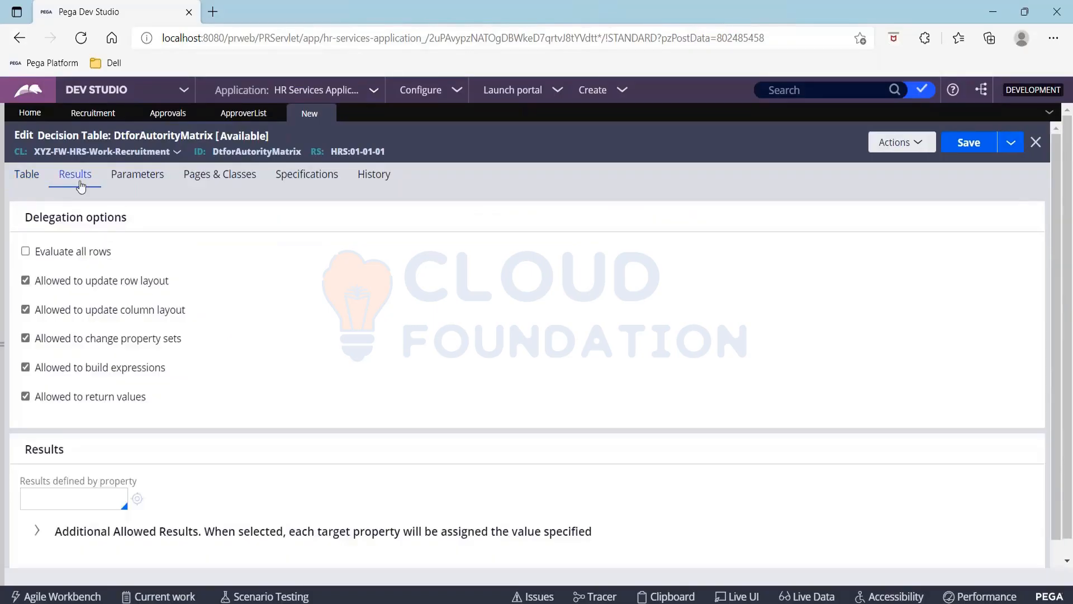
left_click_drag(35, 251, 126, 256)
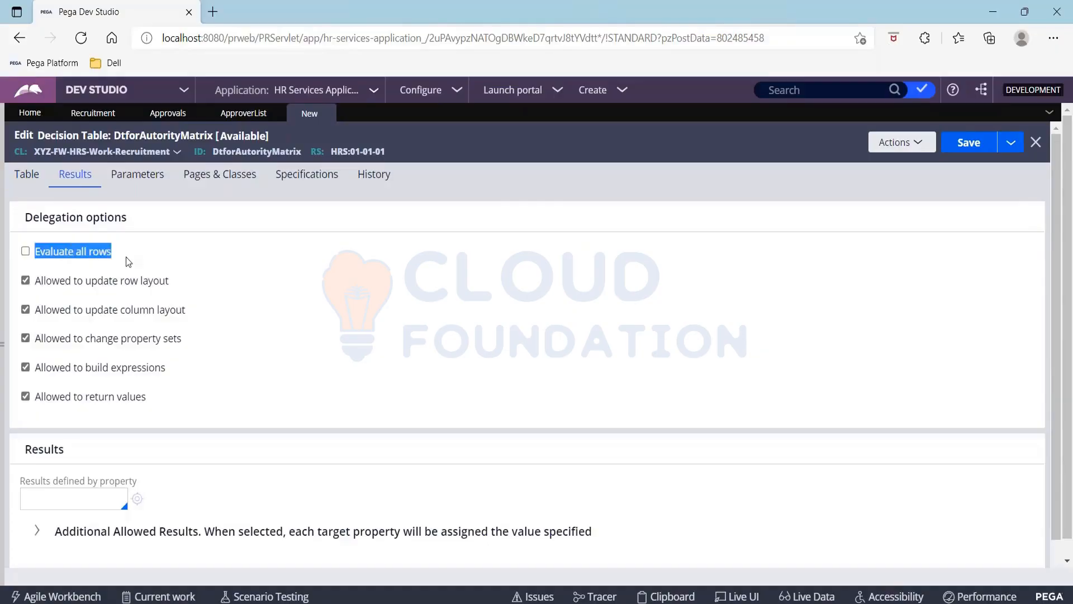
left_click(25, 252)
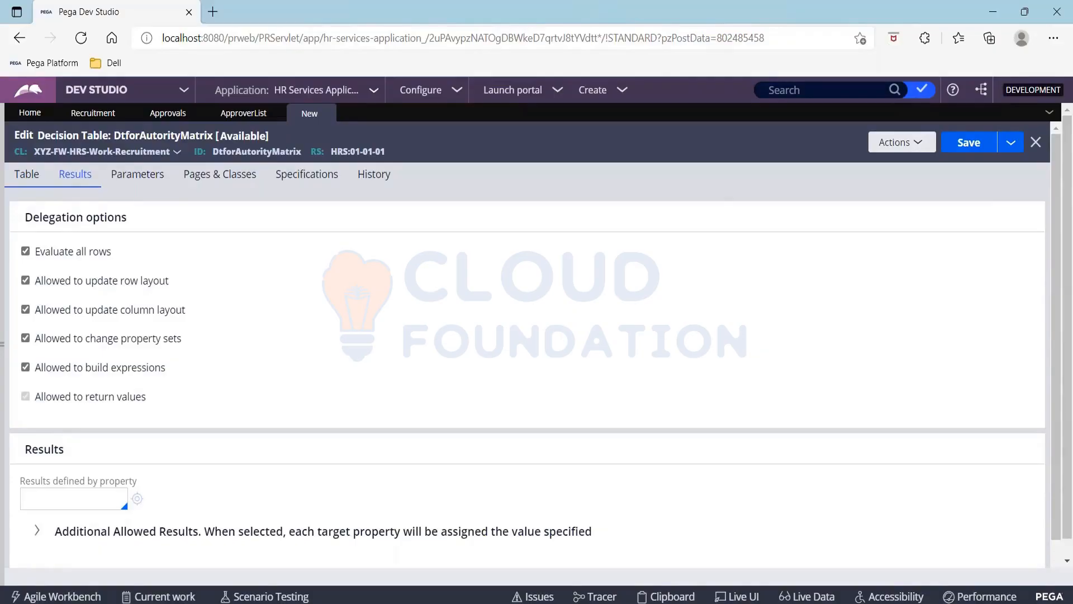
left_click(26, 174)
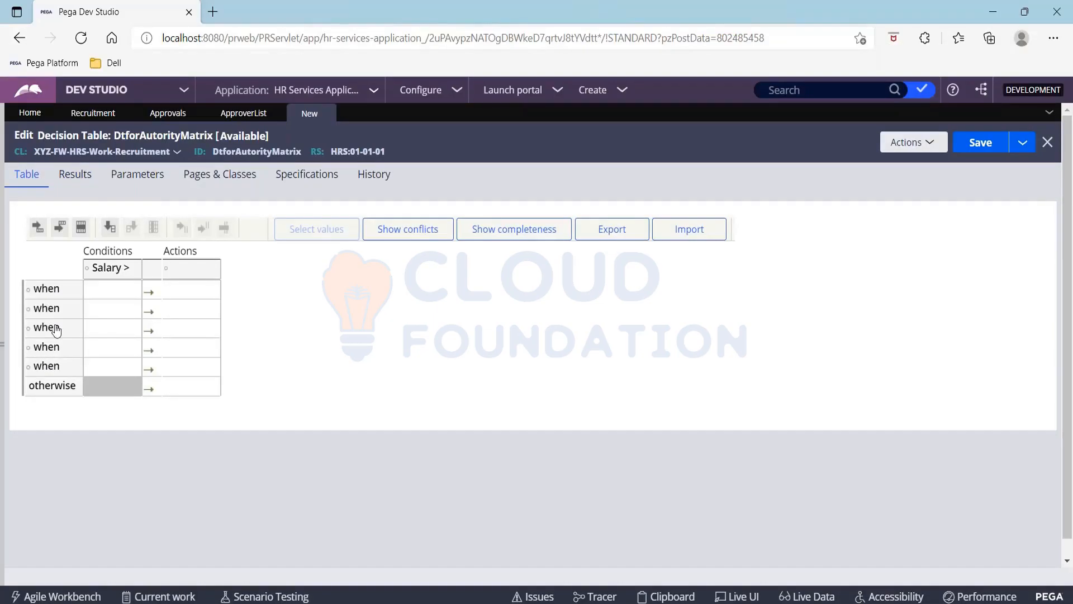
Enter 100000 as the first row's Salary condition and open the action column's property settings
left_click(118, 290)
type("10000")
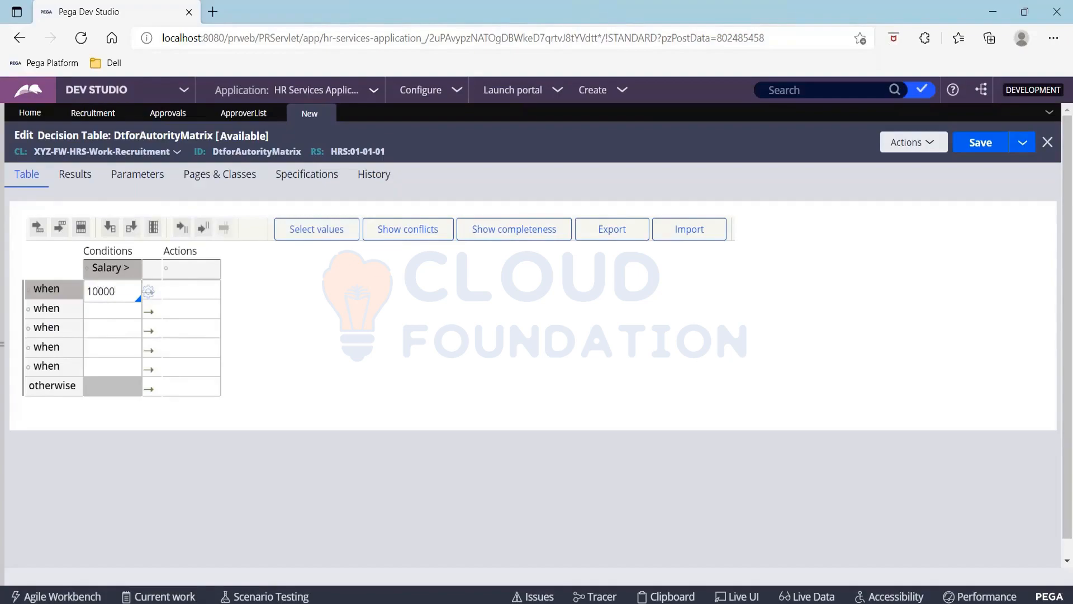
type("0")
left_click(192, 270)
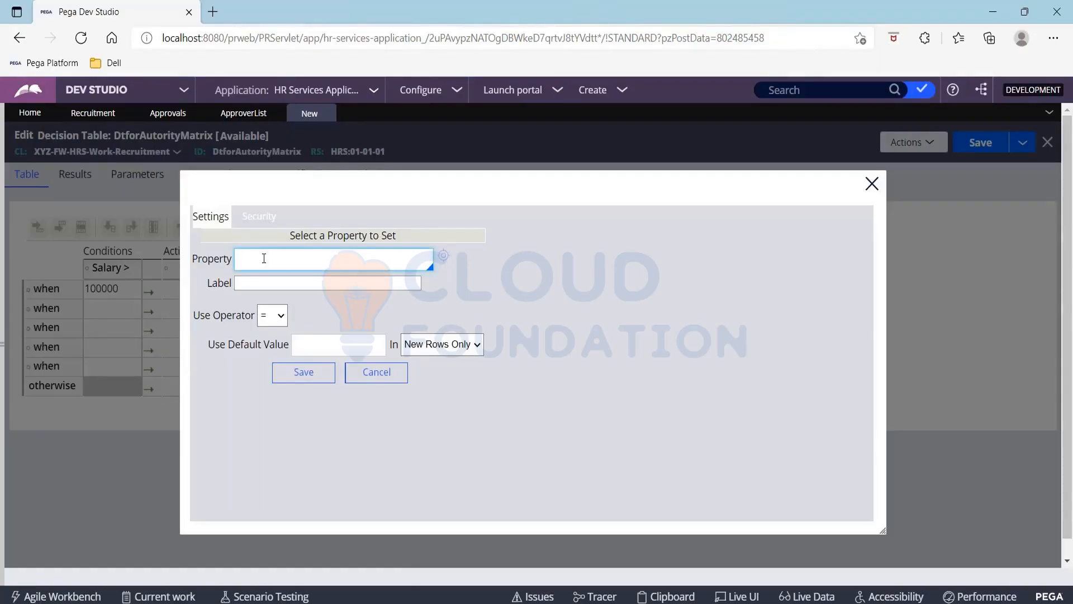
Set the action column property to .ApproverList(<APPEND>).ApproverId and save the dialog
type(".")
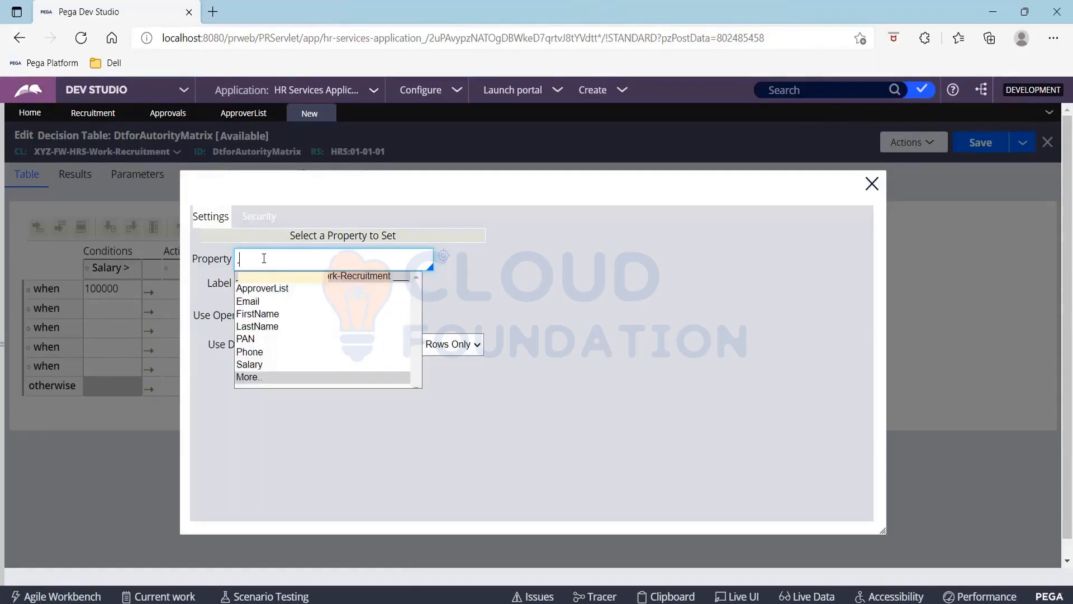
key("Return")
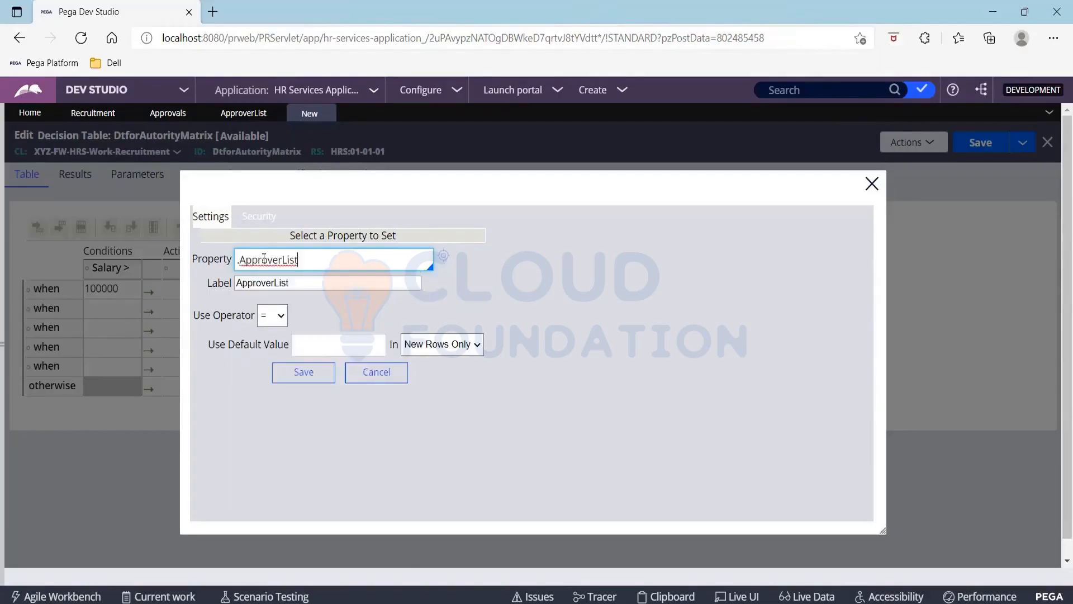
type(".")
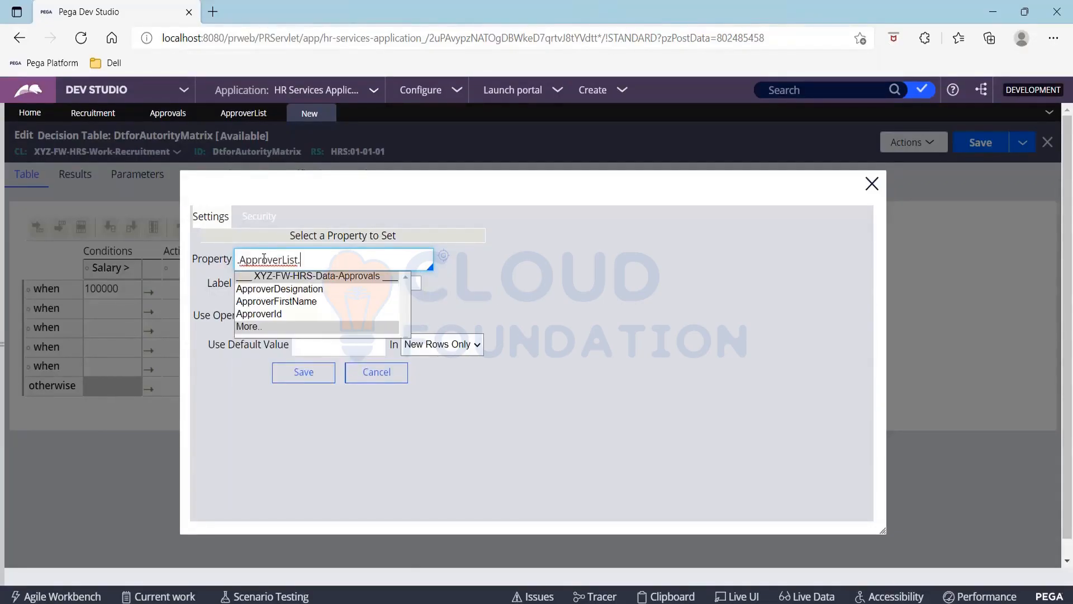
key("Down")
key("Down")
key("Down")
key("Return")
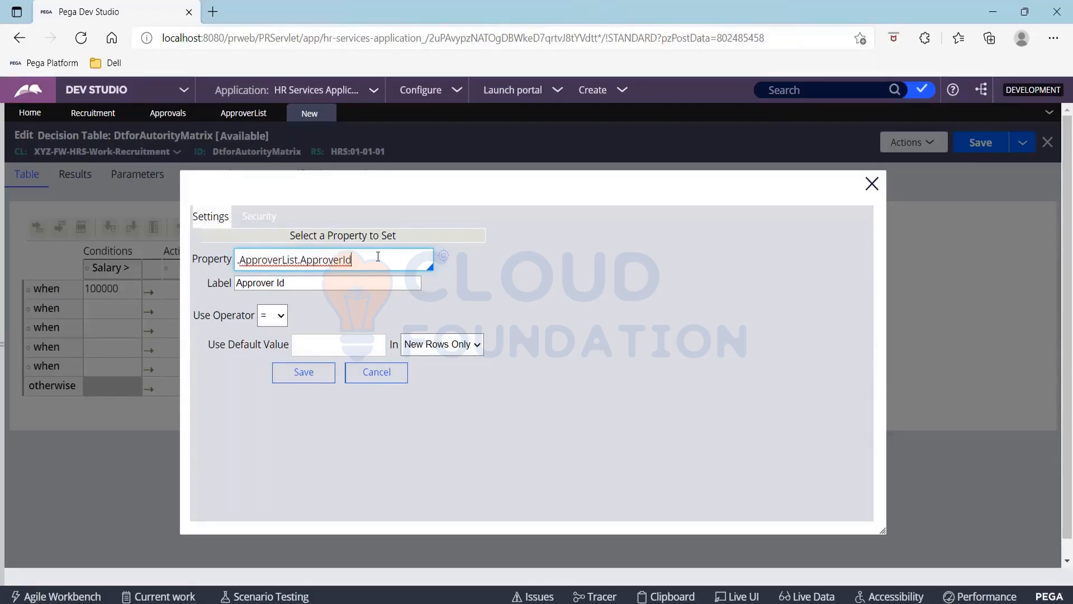
left_click_drag(353, 260, 226, 260)
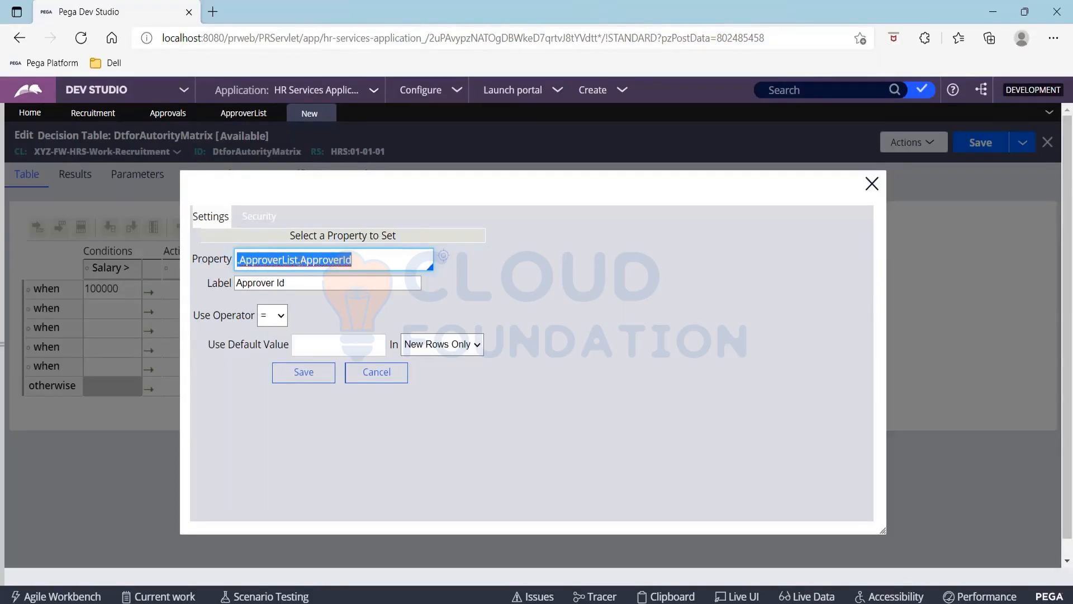
left_click(302, 260)
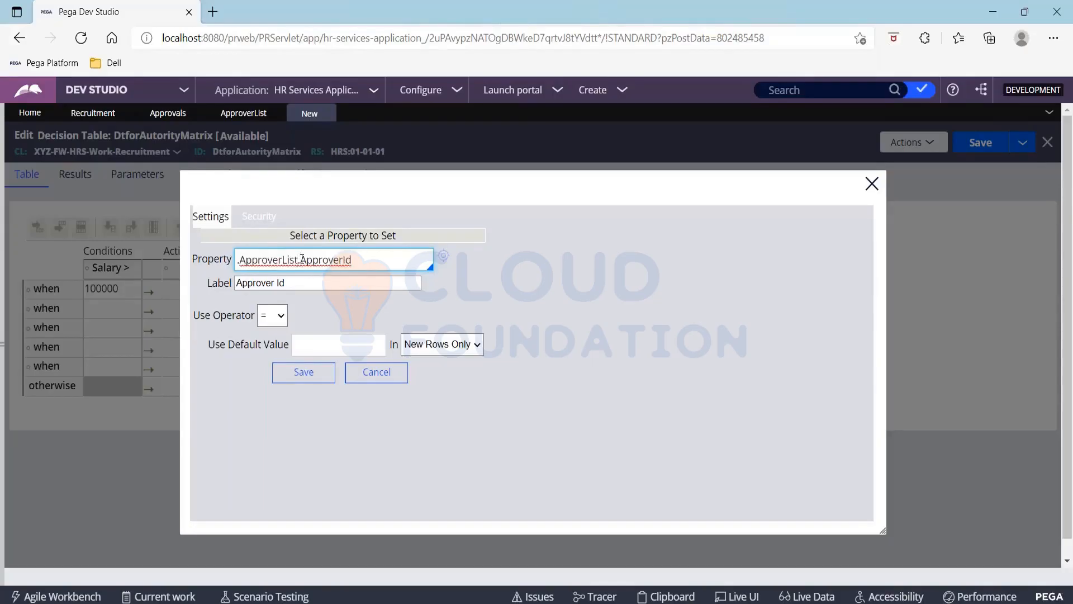
type("()")
type("<>")
type("APPEND>)")
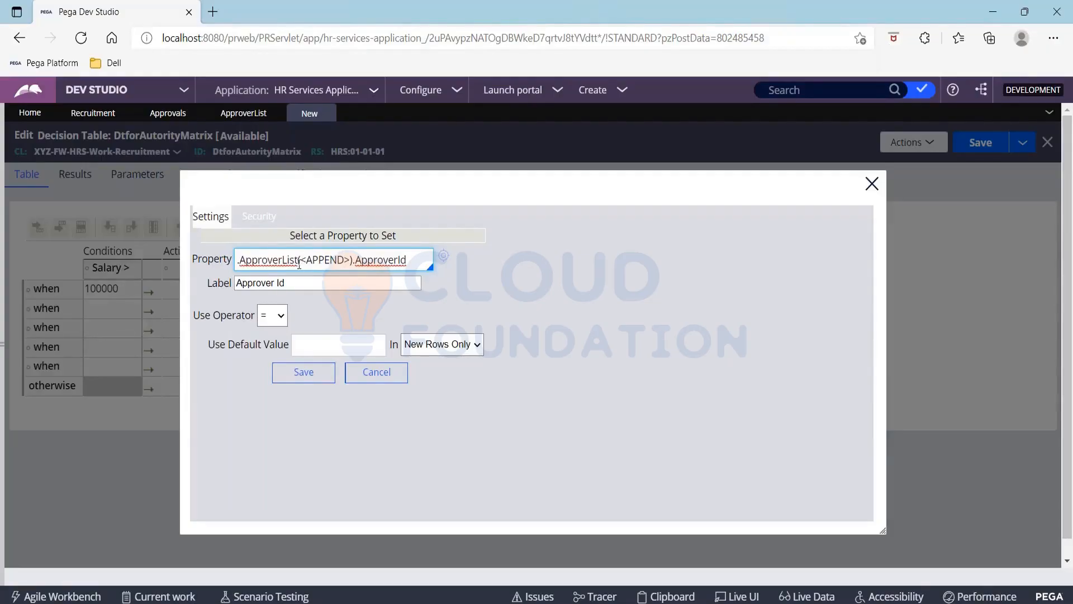
left_click_drag(298, 260, 354, 260)
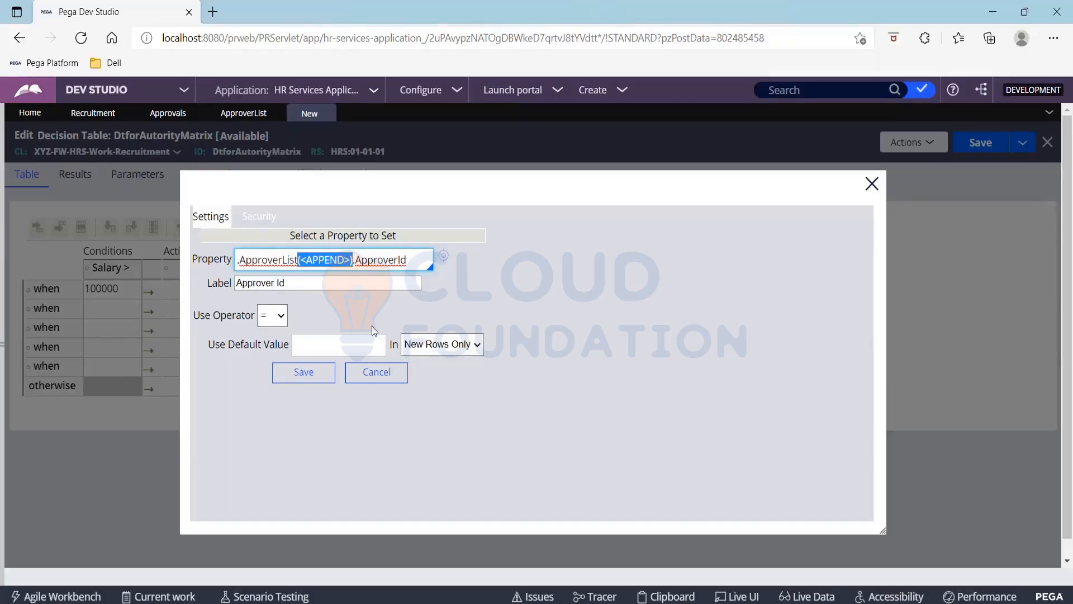
left_click(304, 373)
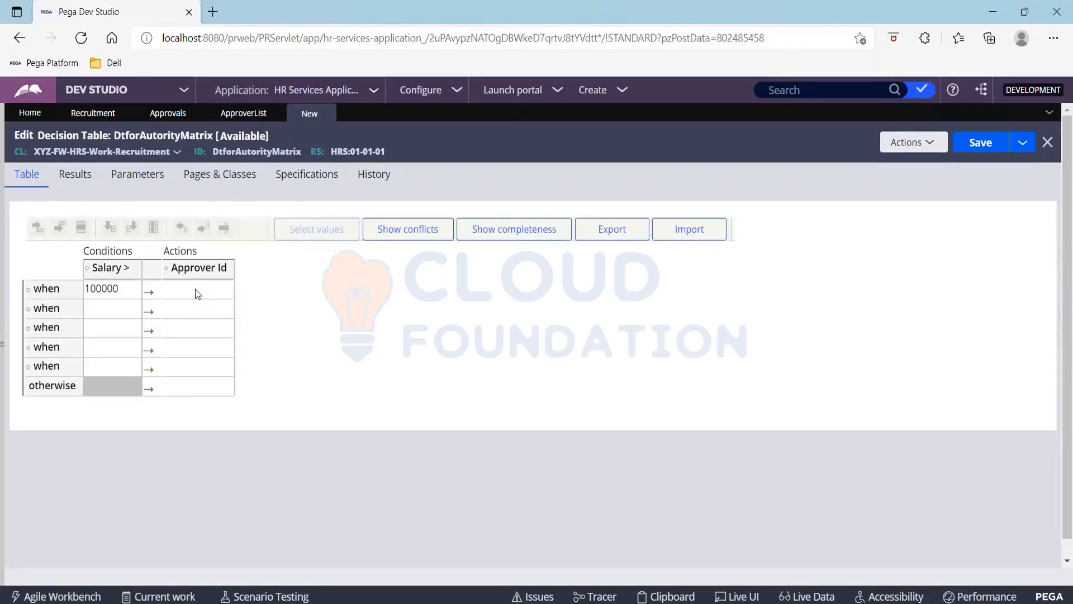
Open the Operator ID list under Organization in the records explorer
left_click(3, 300)
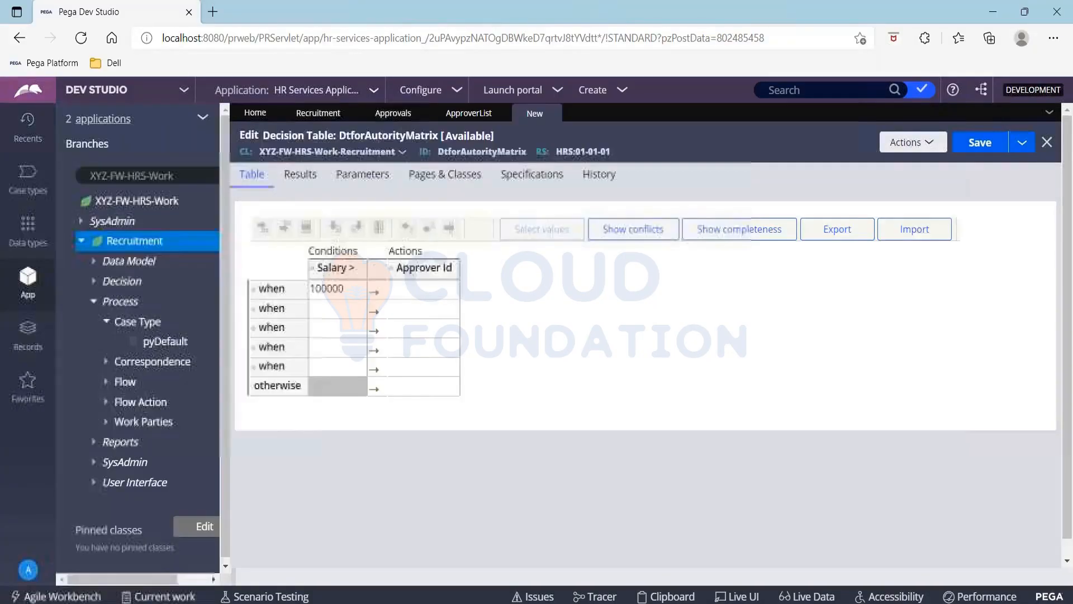
left_click(31, 336)
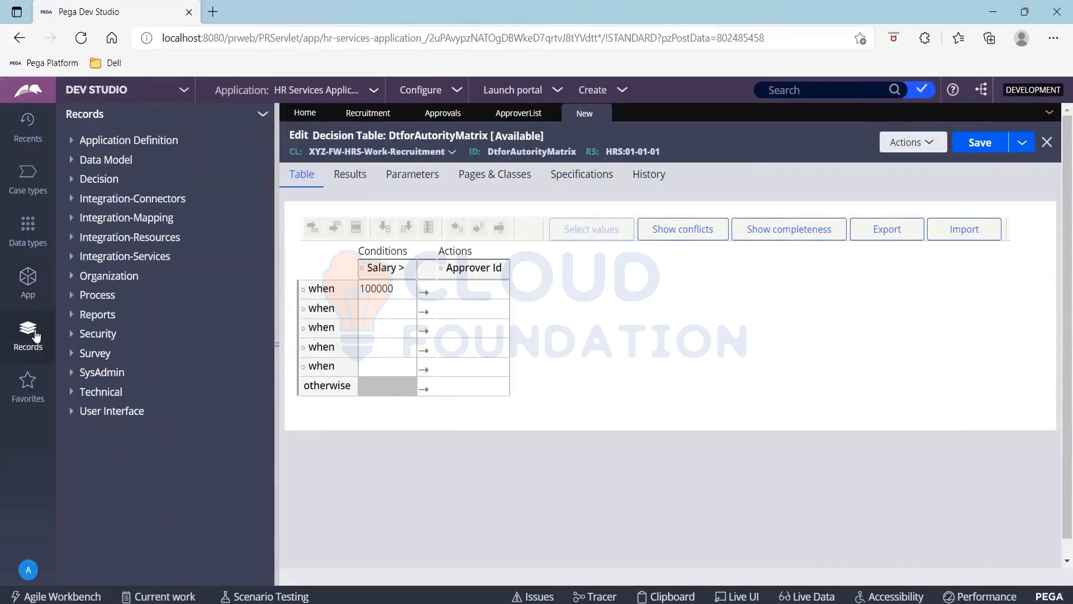
left_click(73, 277)
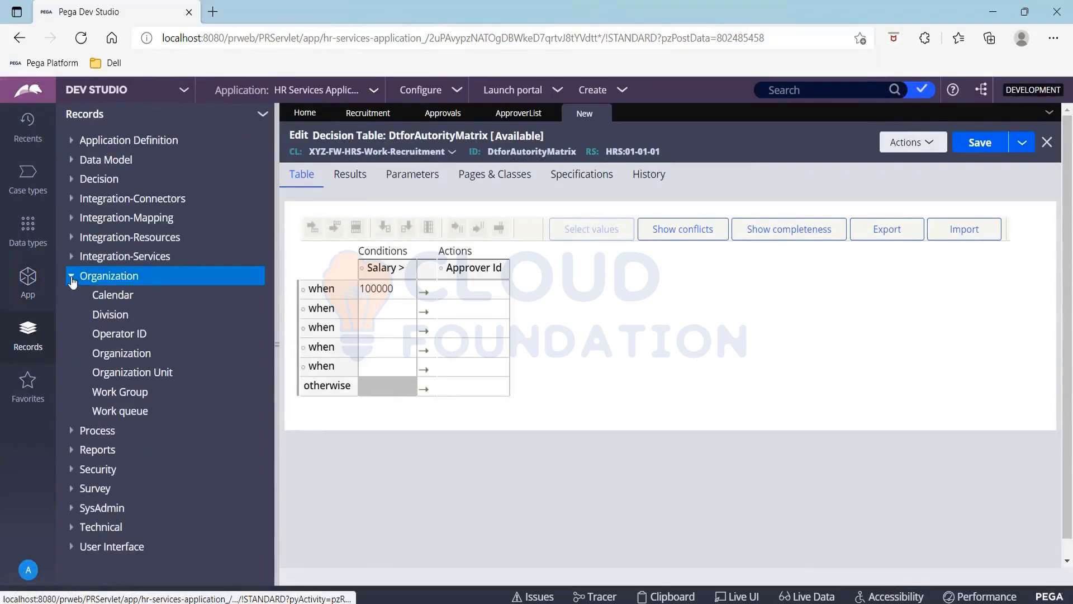
left_click(117, 334)
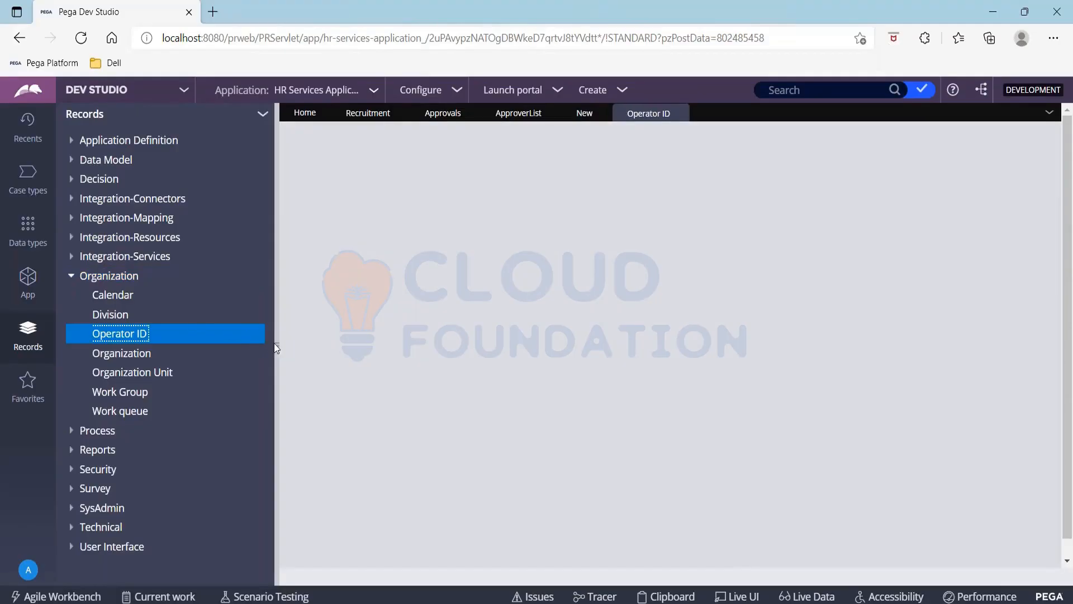
left_click(277, 344)
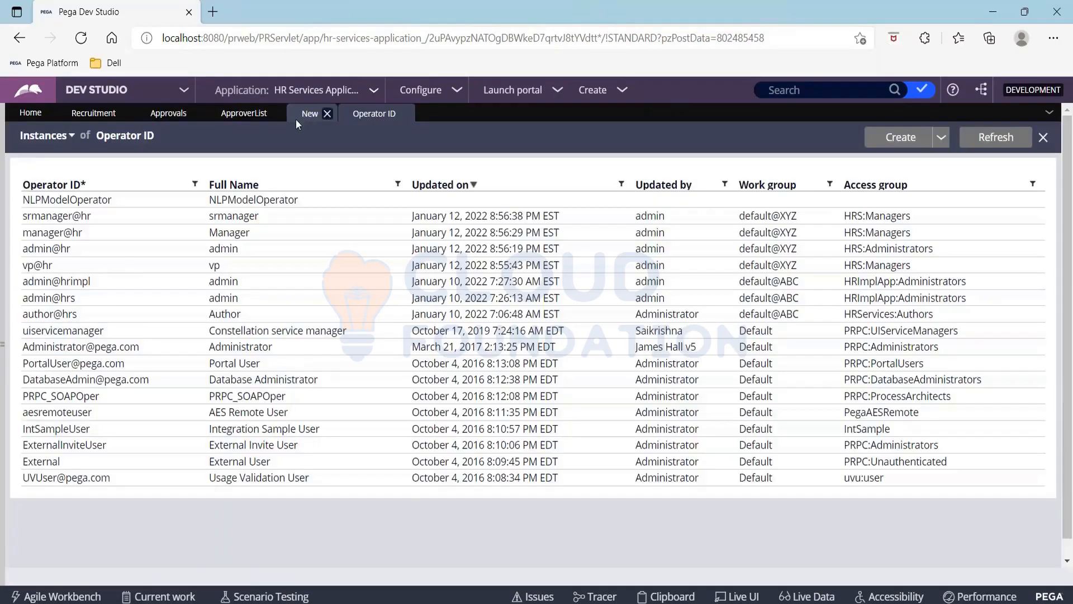
Open the manager operator's record, copy its ID, and return to the decision table
left_click(302, 115)
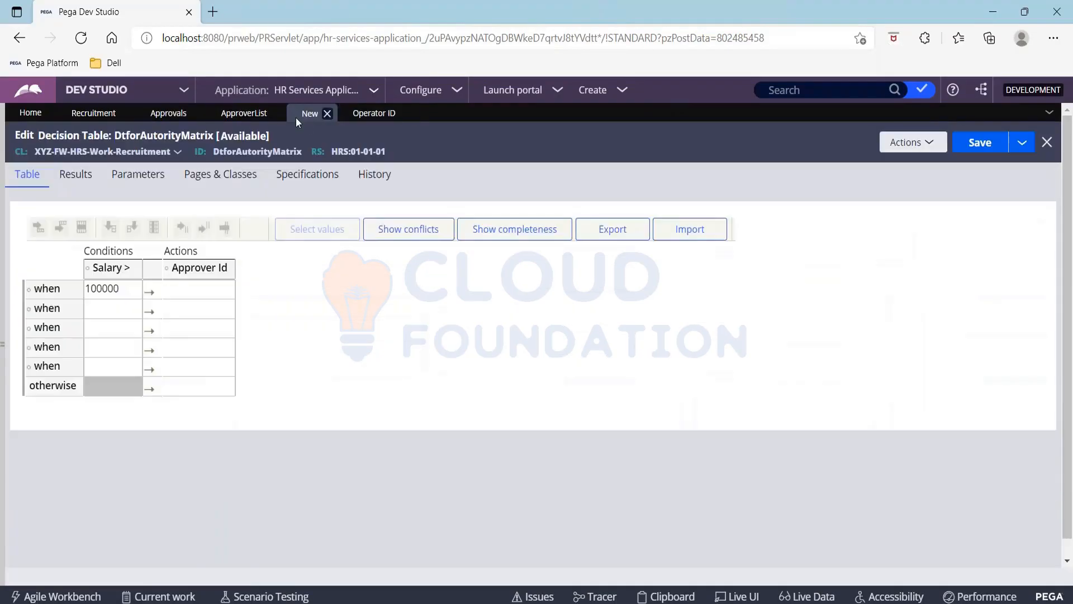
left_click(373, 114)
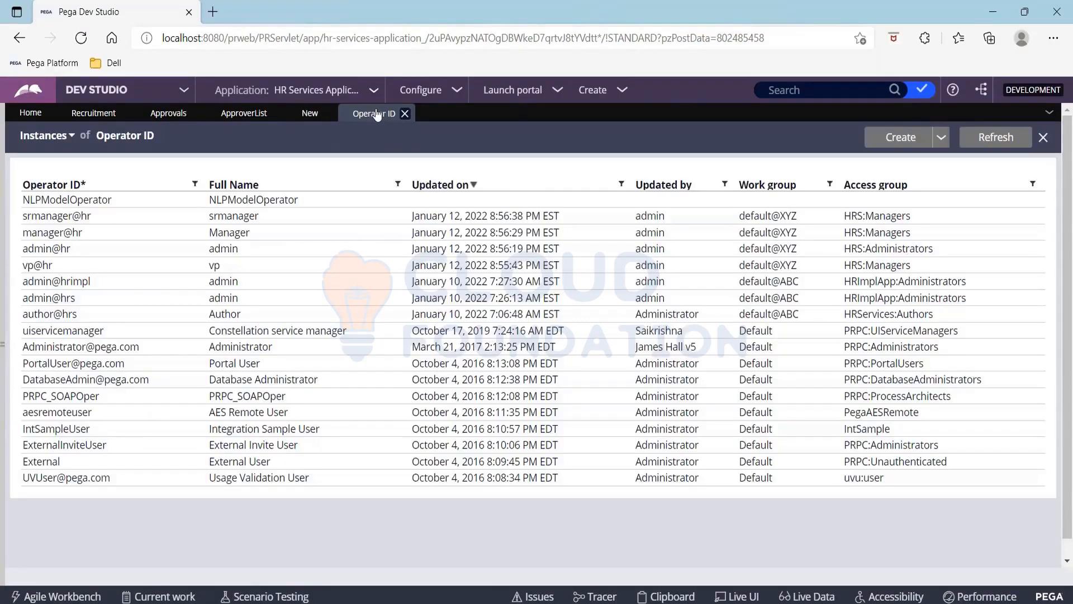
left_click(56, 234)
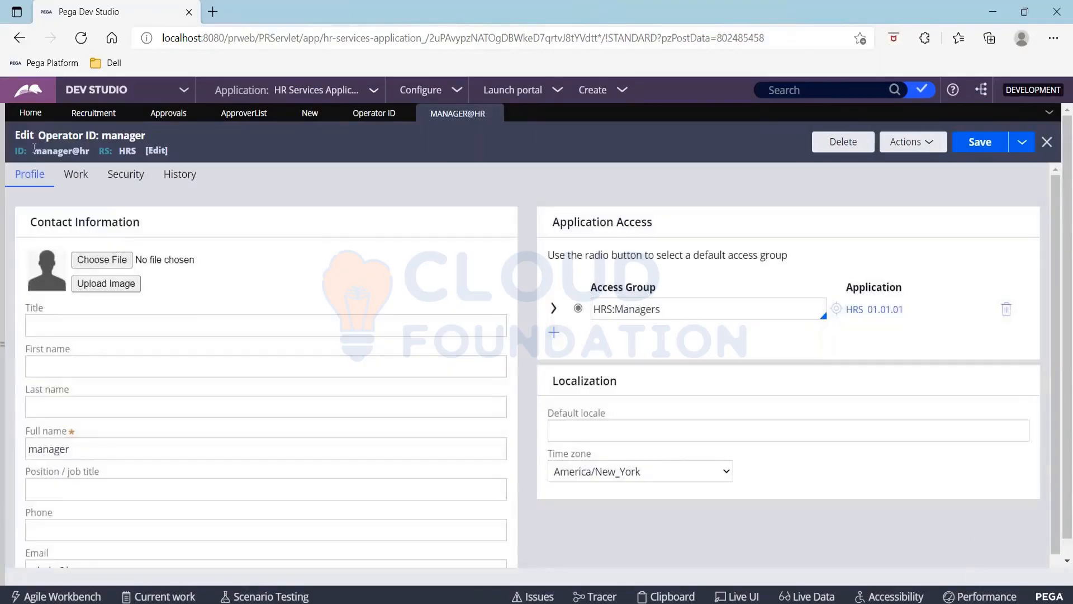
left_click_drag(34, 150, 93, 152)
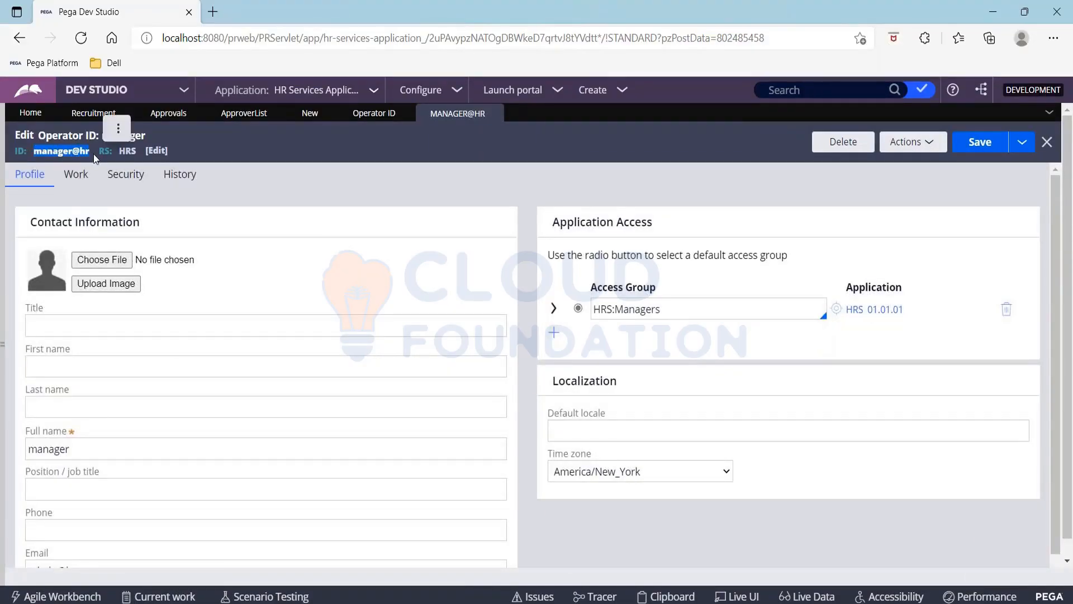
left_click(370, 113)
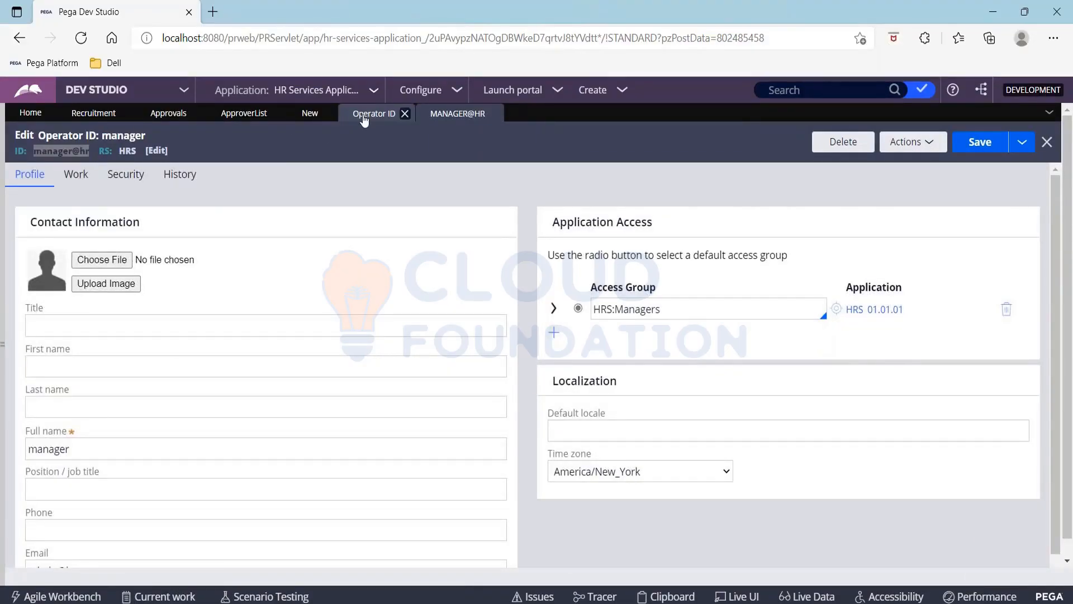
left_click(311, 113)
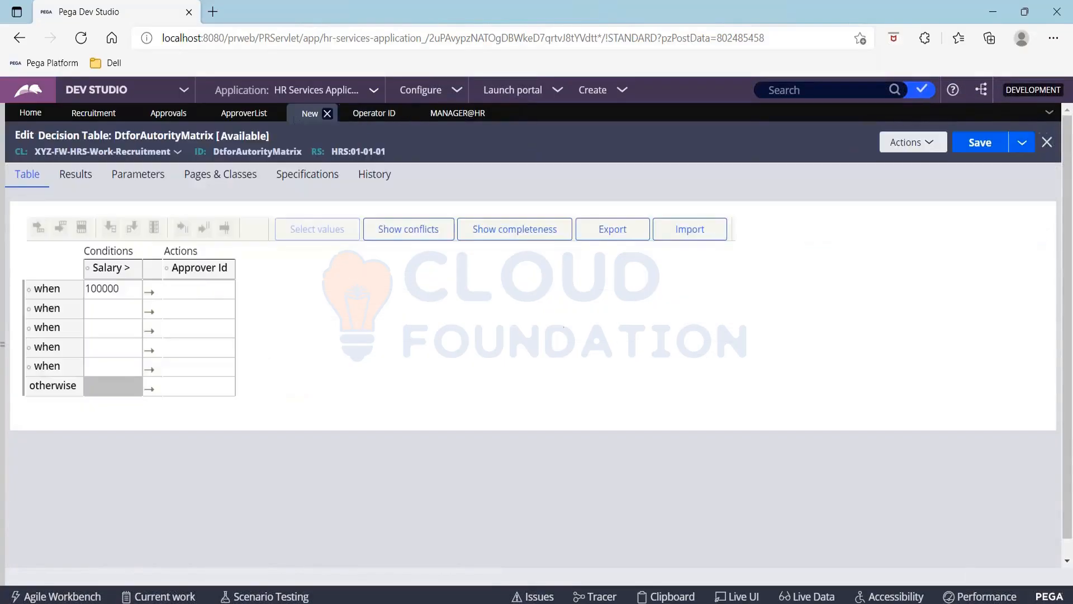
Set the first row's approver to manager@hr and the second row's salary to 200000
left_click(186, 288)
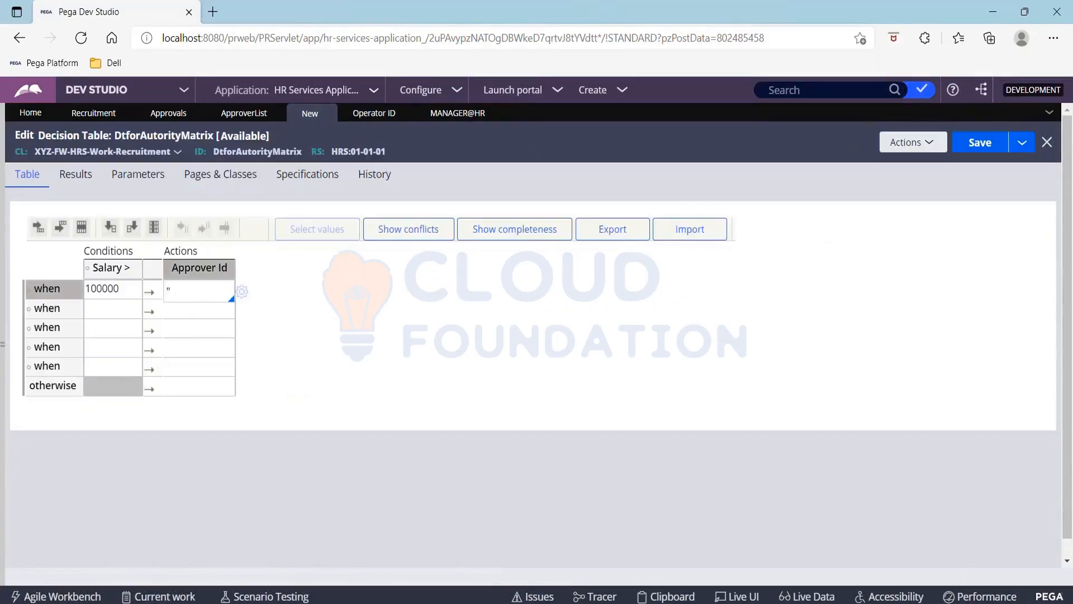
type("\"manager@hr")
left_click(95, 308)
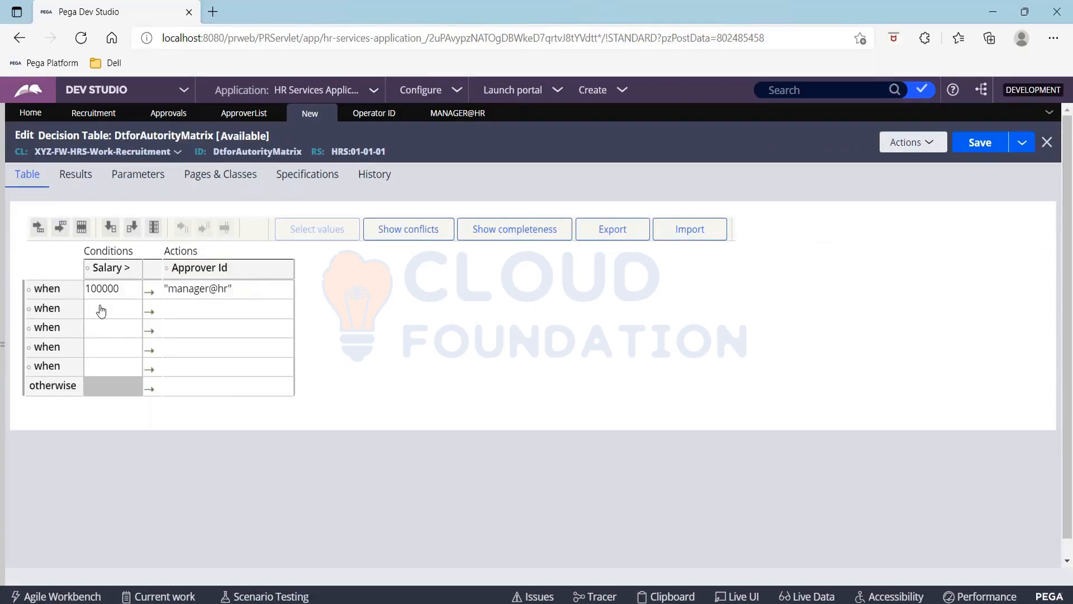
type("2000")
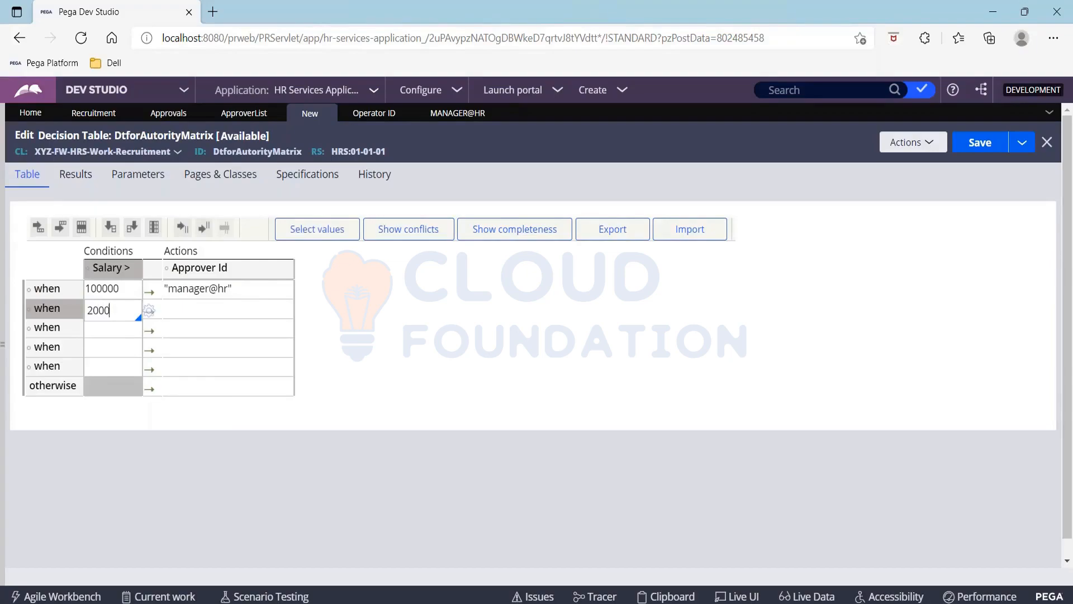
type("00")
Copy the senior manager's operator ID and enter srmanager@hr as the 200000 row's approver
left_click(217, 311)
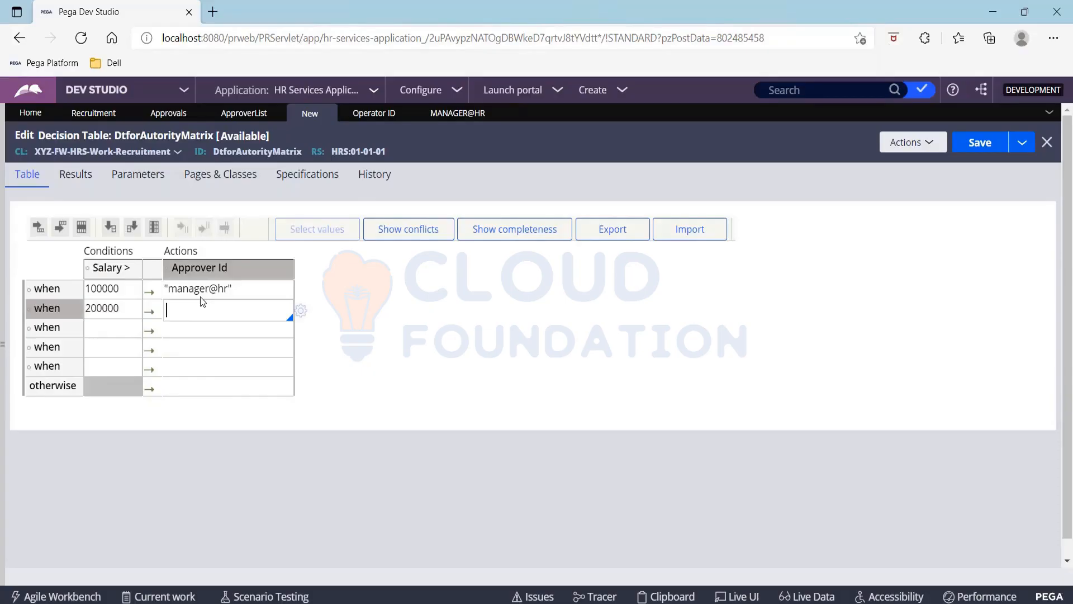
left_click(367, 117)
left_click(56, 222)
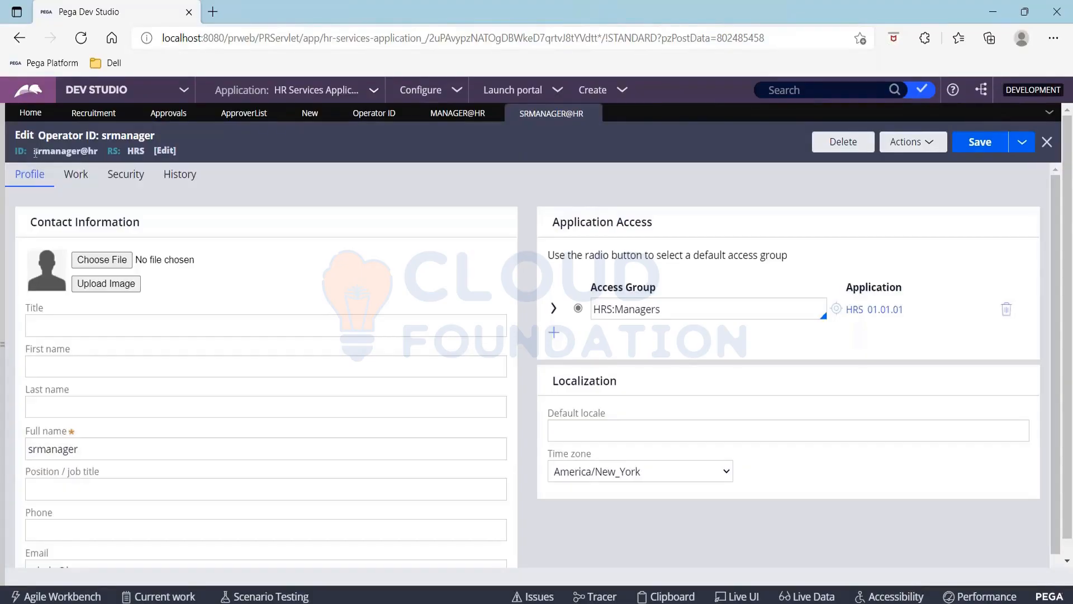
left_click_drag(35, 152, 99, 160)
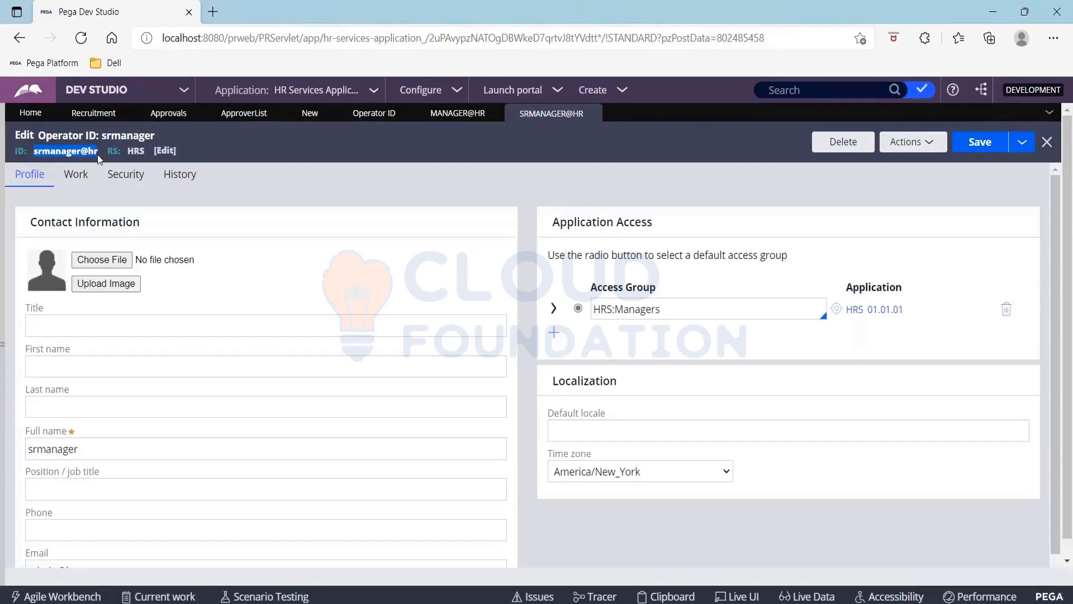
left_click(310, 114)
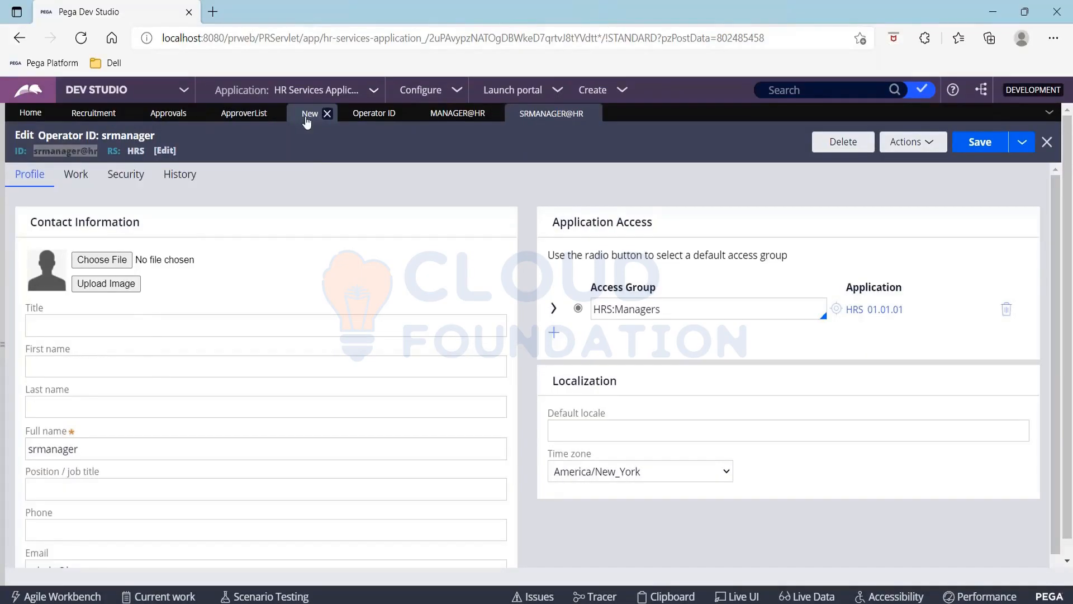
left_click(242, 307)
type("\"")
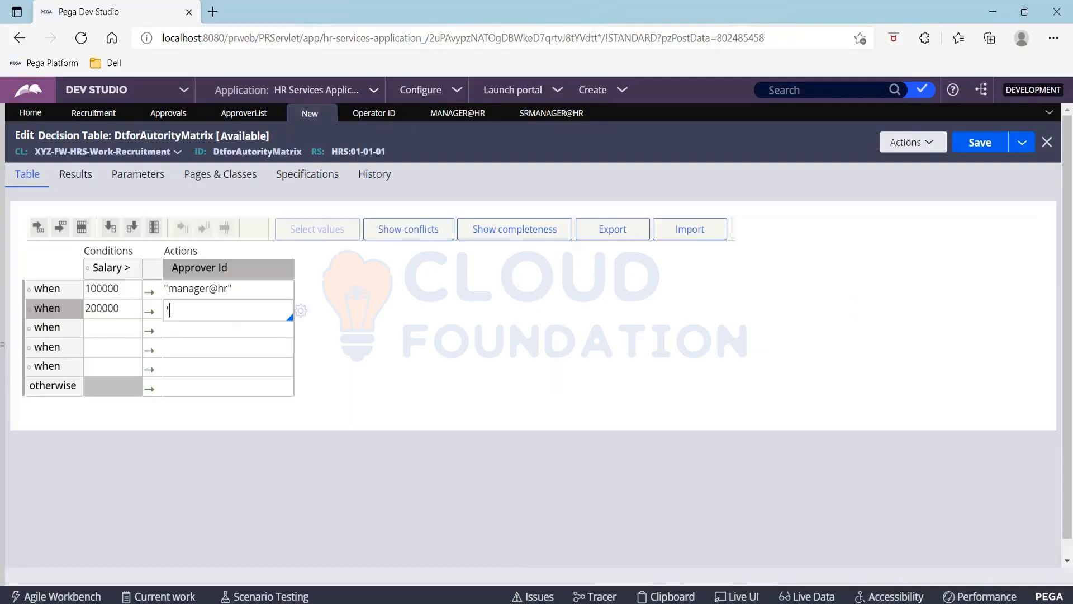
type("srmanager@hr")
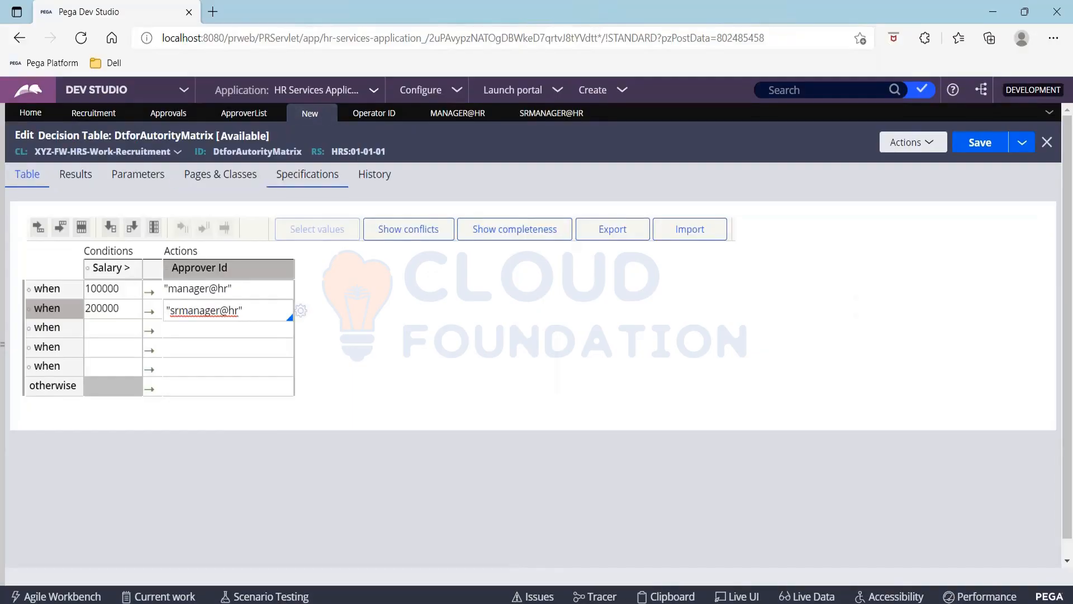
Look up the VP operator ID and fill the third row with 300000 and vp@hr
left_click(374, 113)
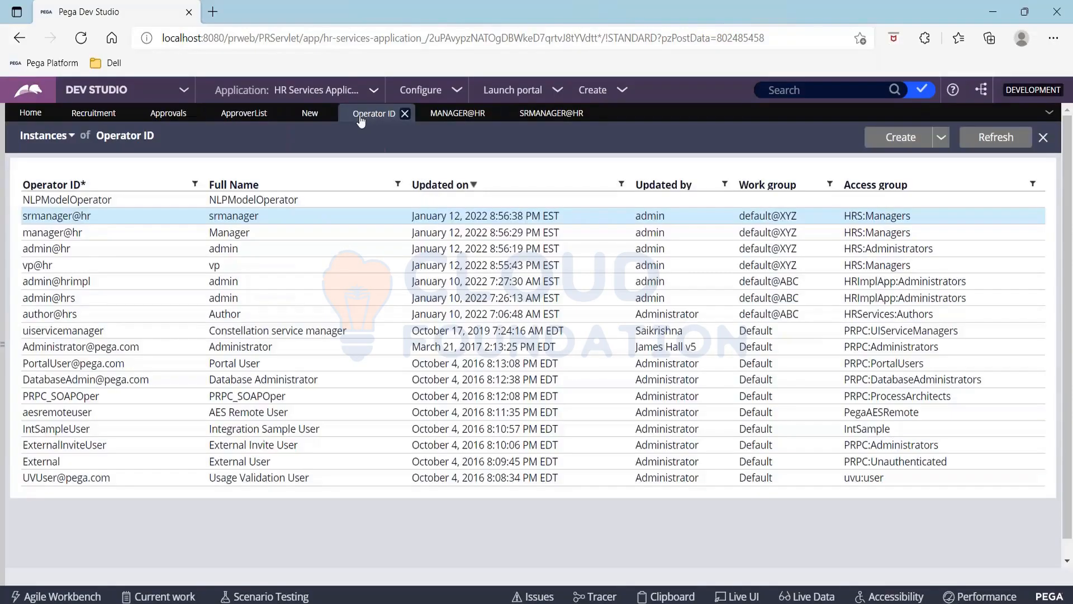
left_click(46, 265)
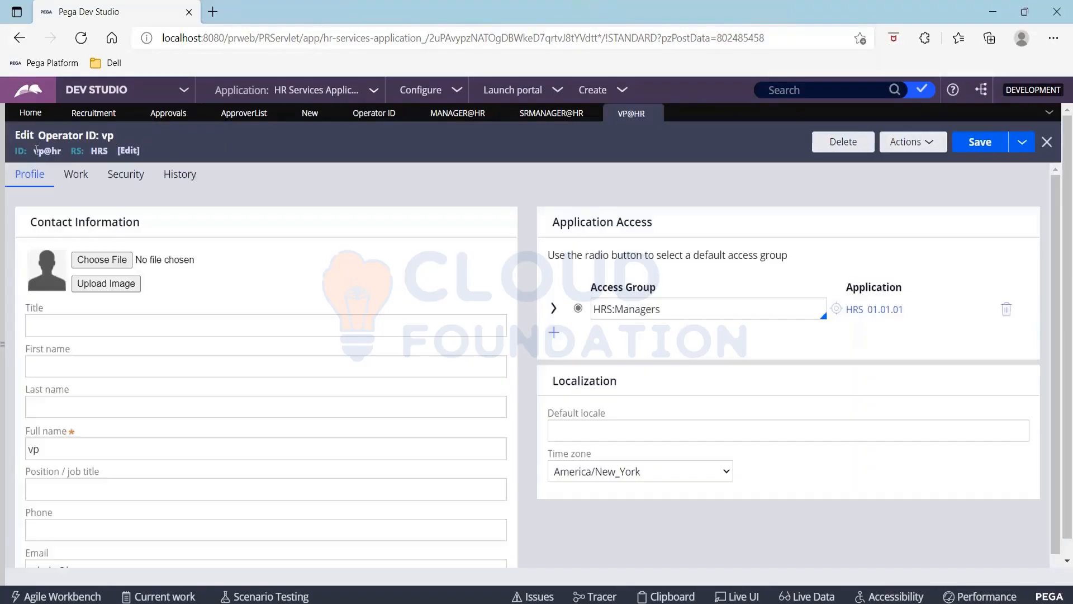
left_click_drag(34, 149, 66, 154)
left_click(322, 114)
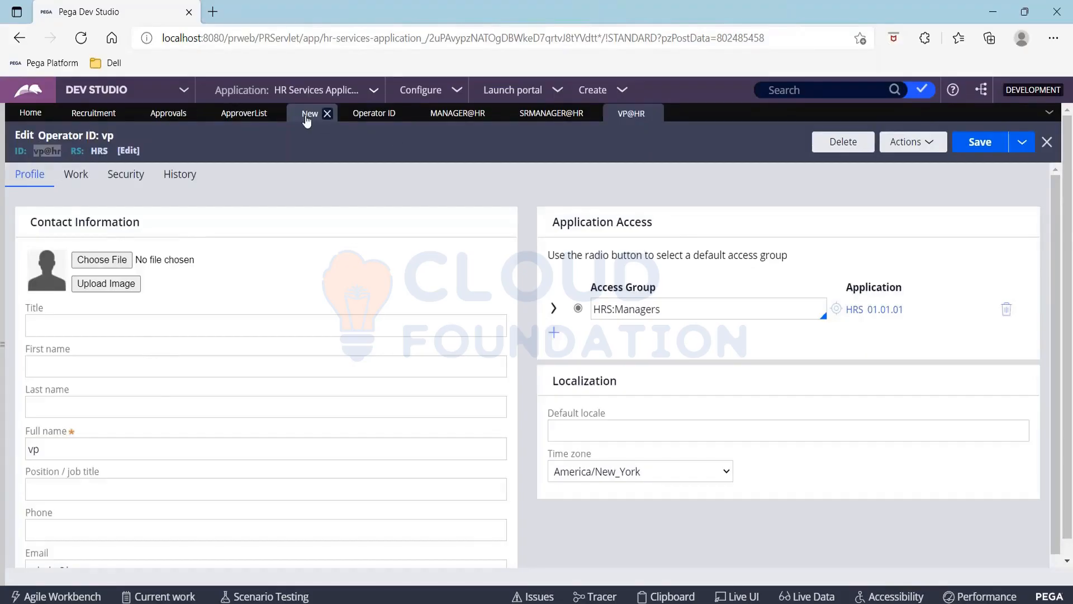
left_click(105, 329)
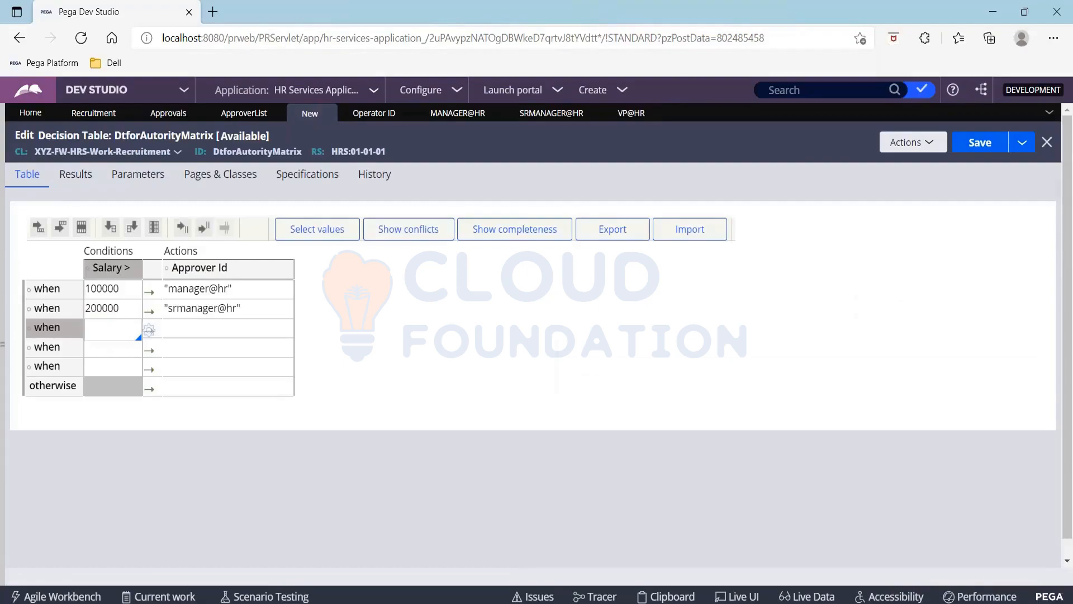
type("300000")
left_click(188, 330)
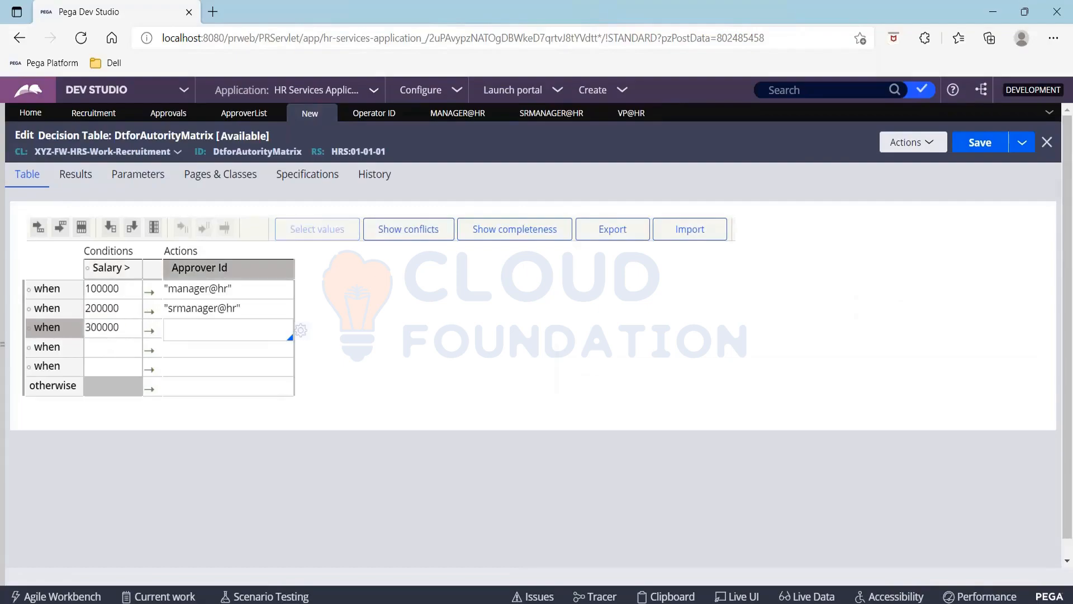
type("\"vp@hr\"")
left_click(62, 351)
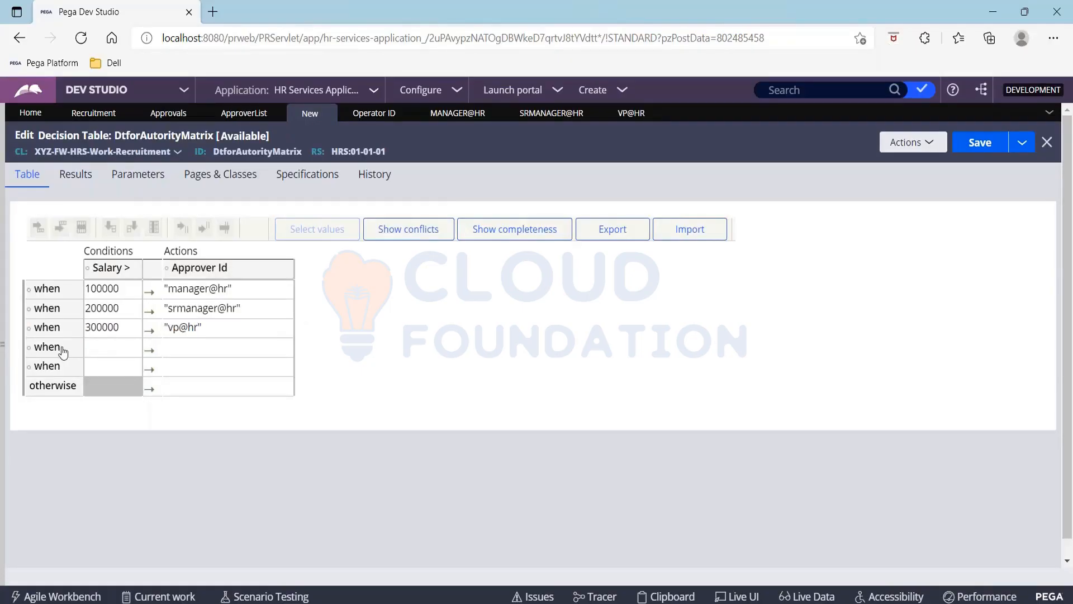
Delete the two unused condition rows and save the decision table
left_click(112, 351)
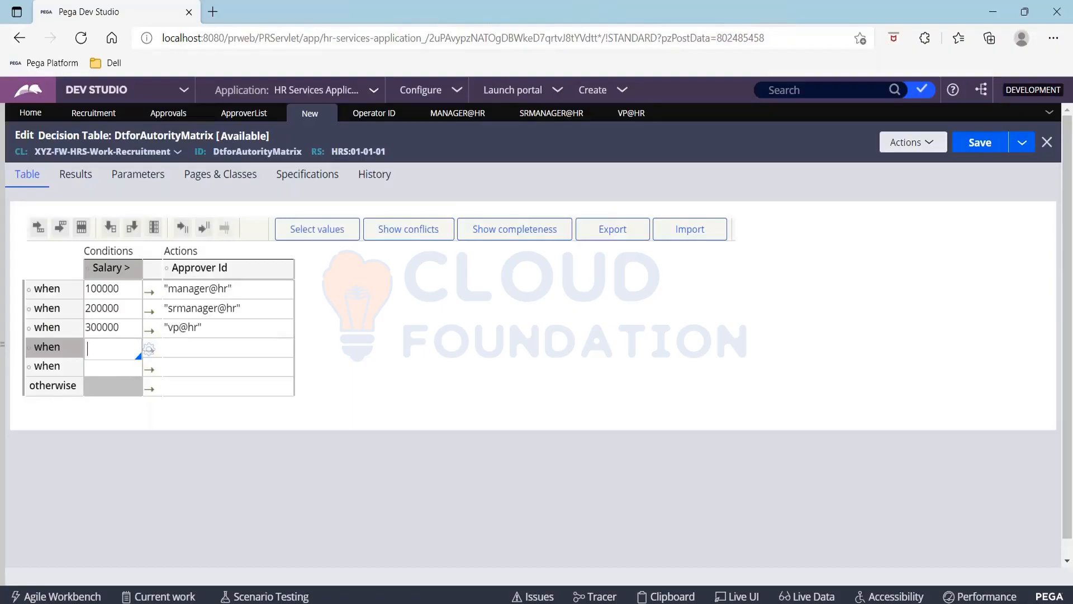
left_click(81, 227)
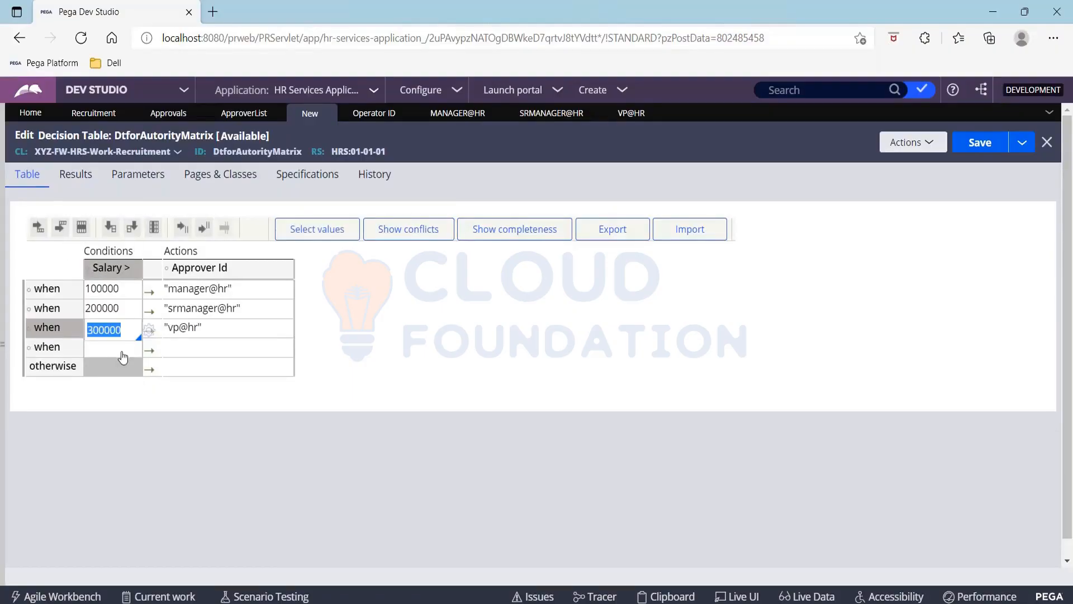
left_click(81, 227)
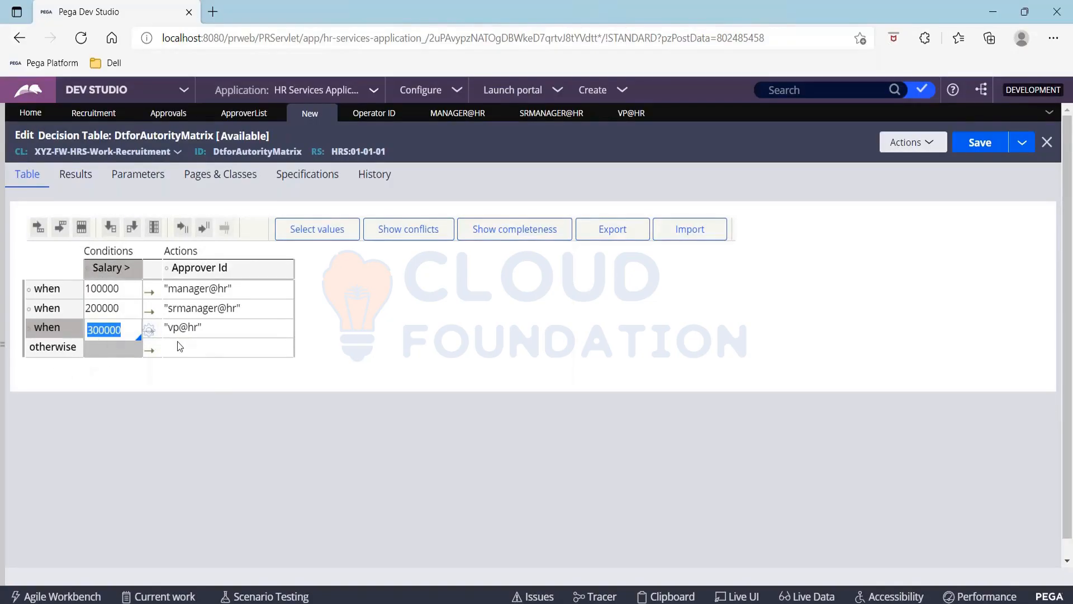
left_click(207, 346)
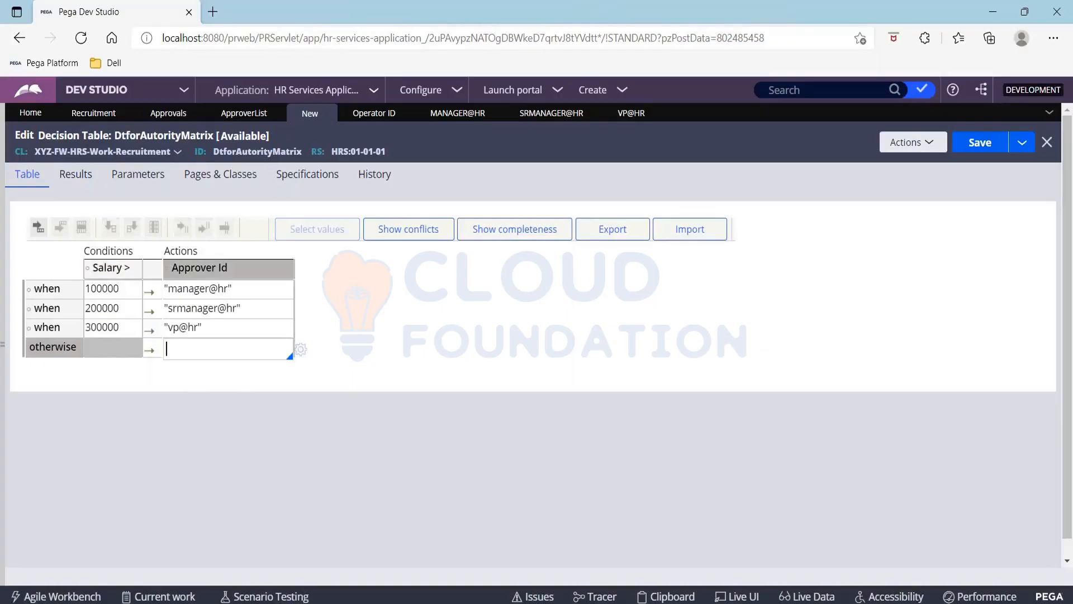
left_click(969, 155)
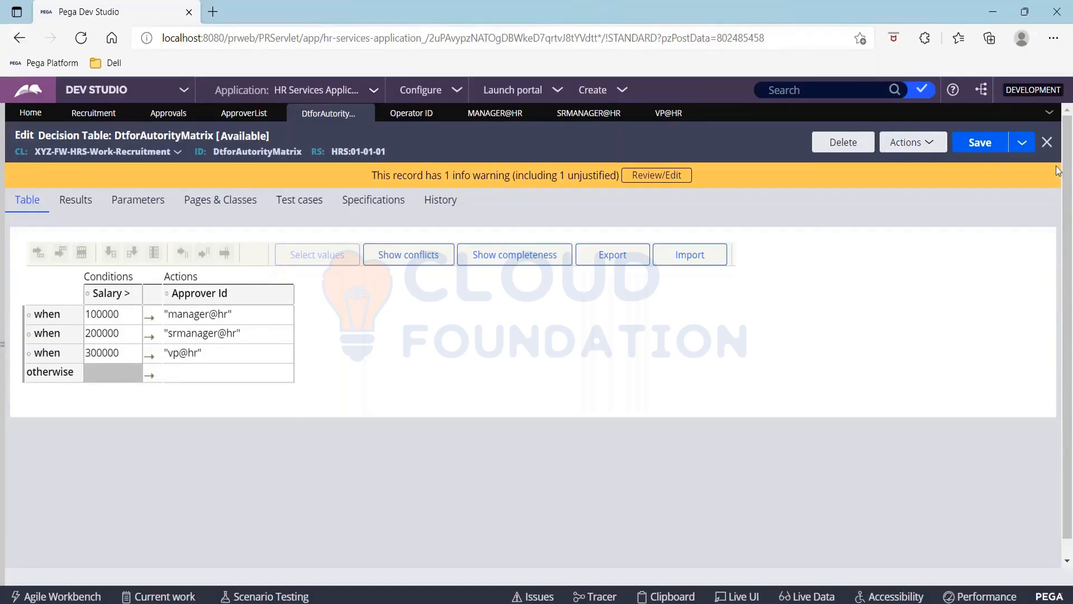
left_click(963, 153)
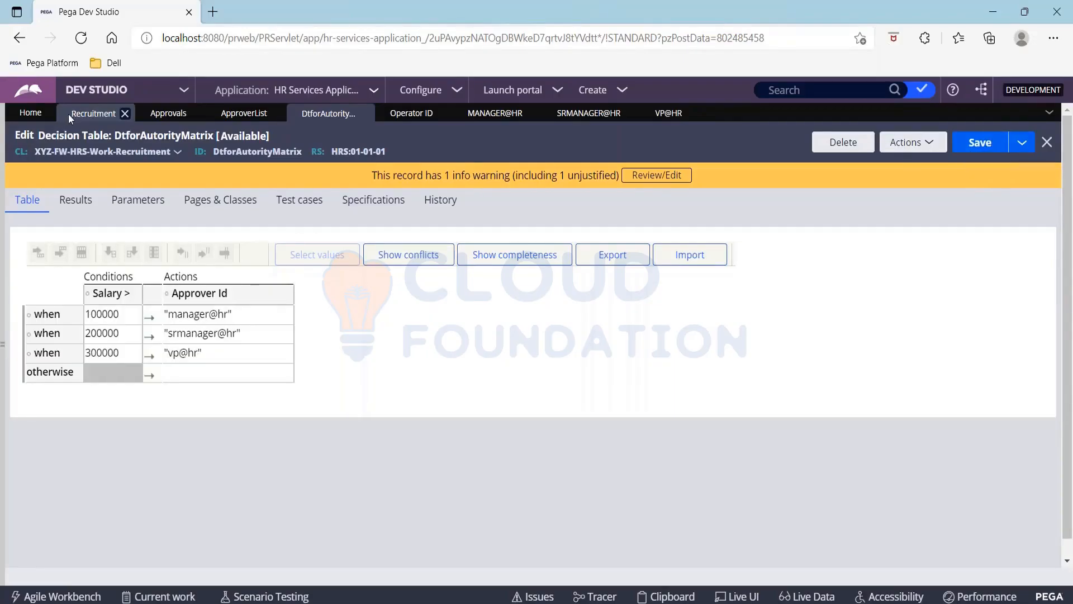
Set the Recruitment Approvals step's Decision table for matrix to DtforAutorityMatrix
left_click(71, 114)
left_click(892, 359)
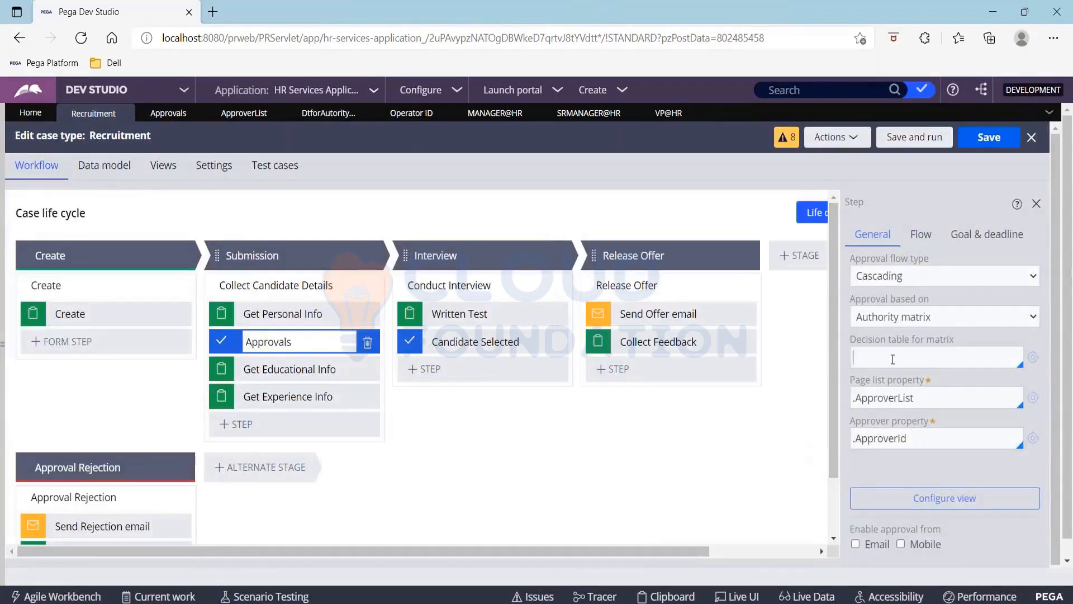
key("Down")
key("Return")
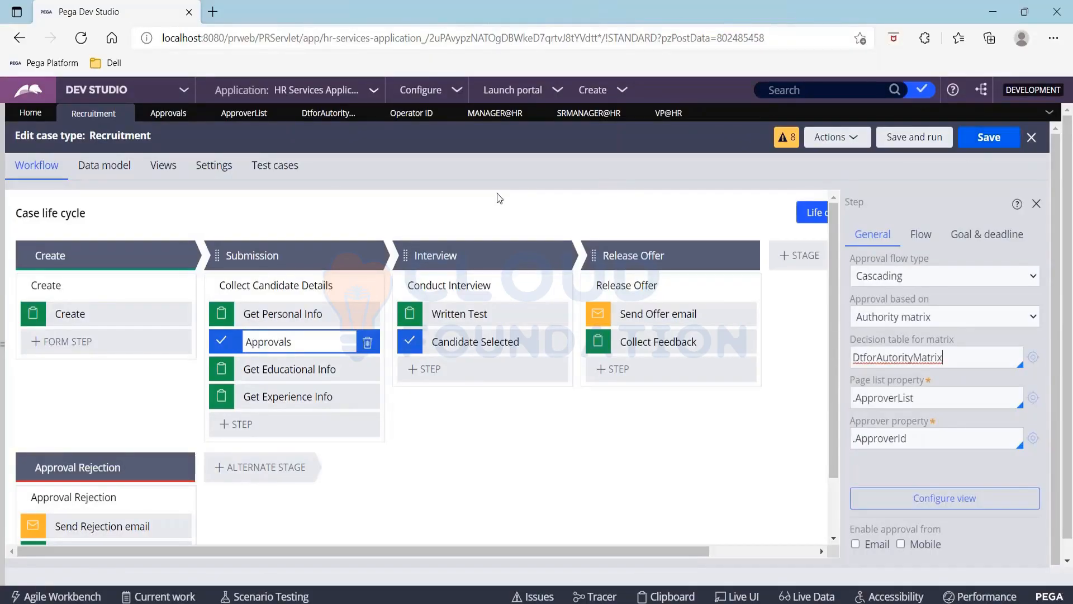
Save the DtforAutorityMatrix table again, then save the case type and run a new case
left_click(314, 114)
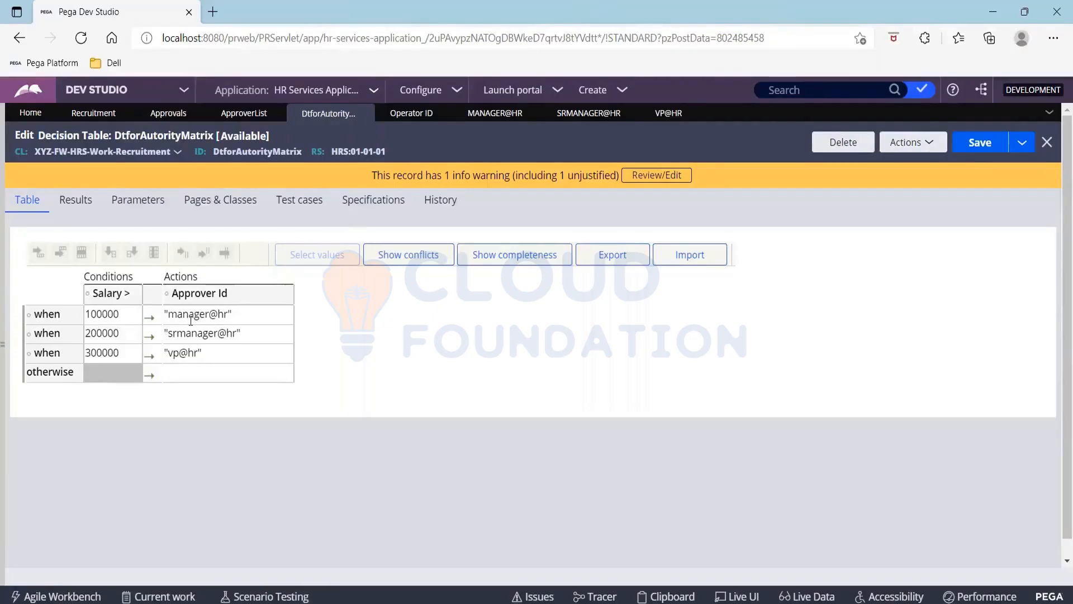
left_click(980, 143)
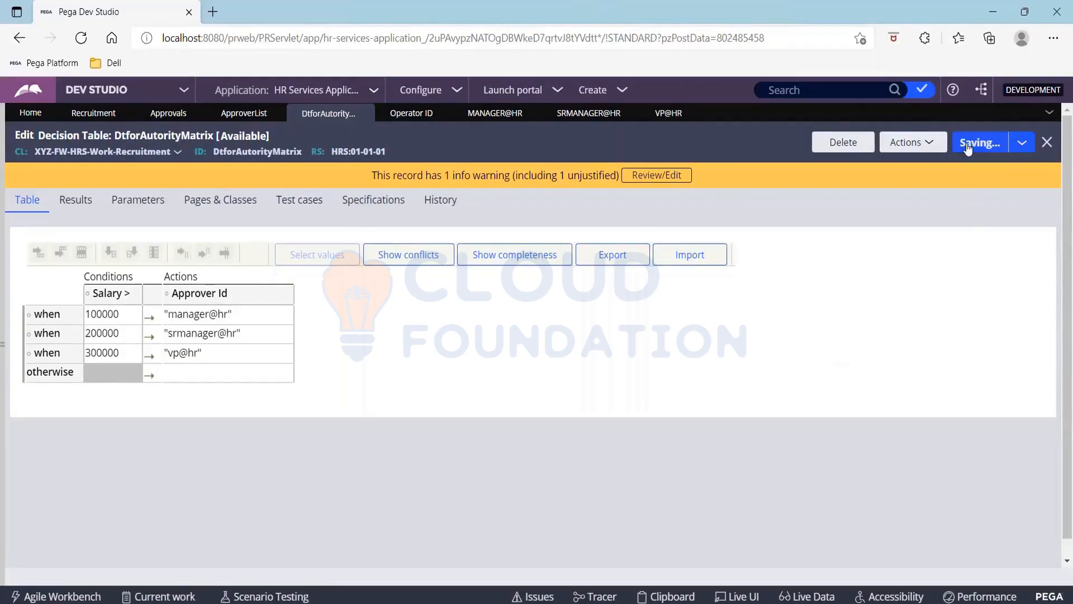
left_click(81, 115)
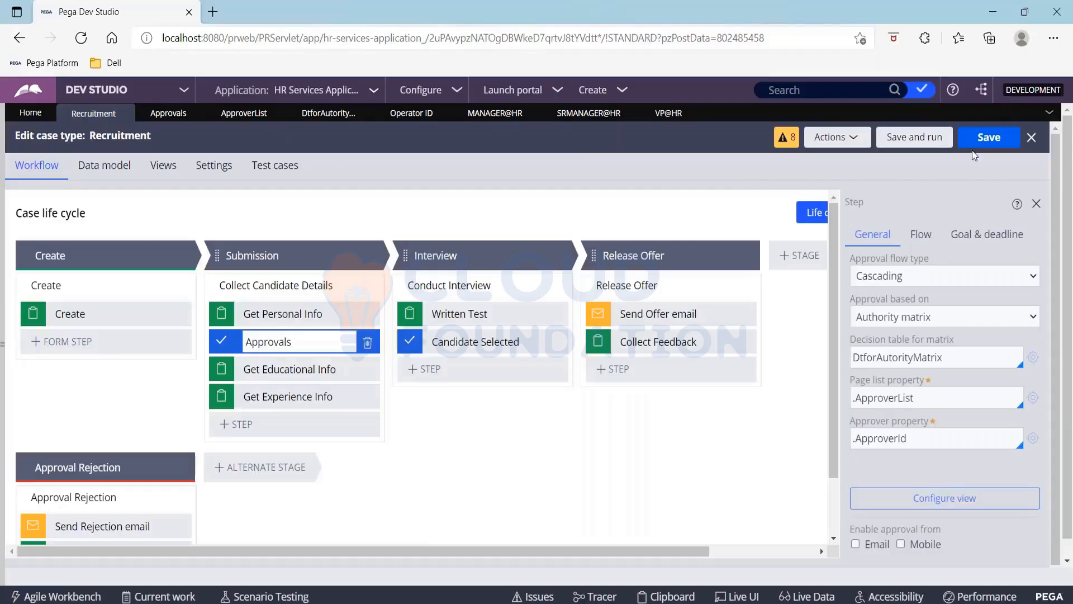
left_click(920, 140)
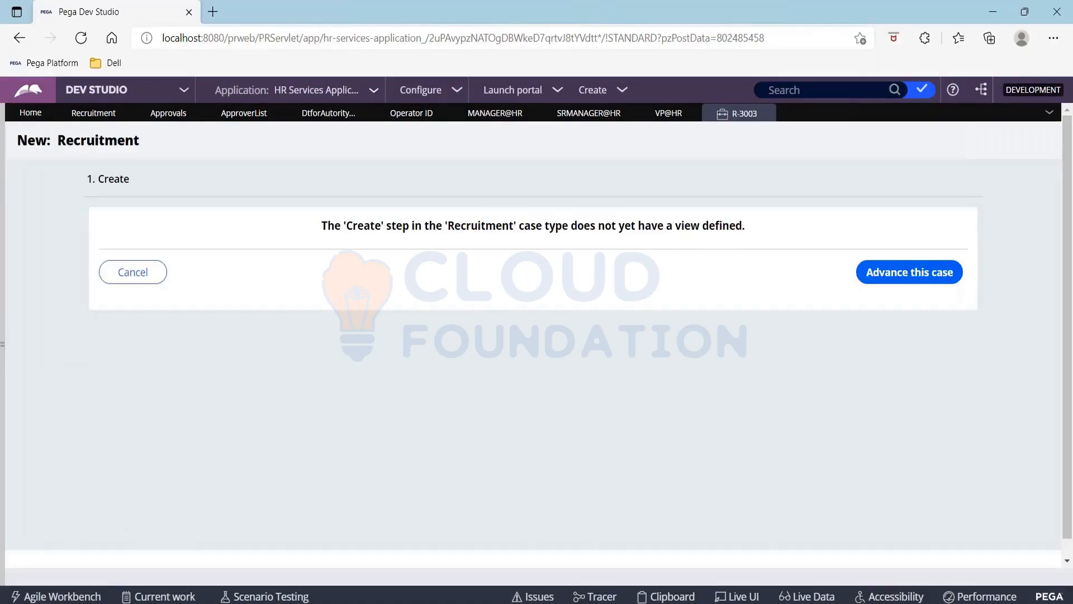
Advance the new case and submit the personal info form with a salary of 275000
left_click(908, 273)
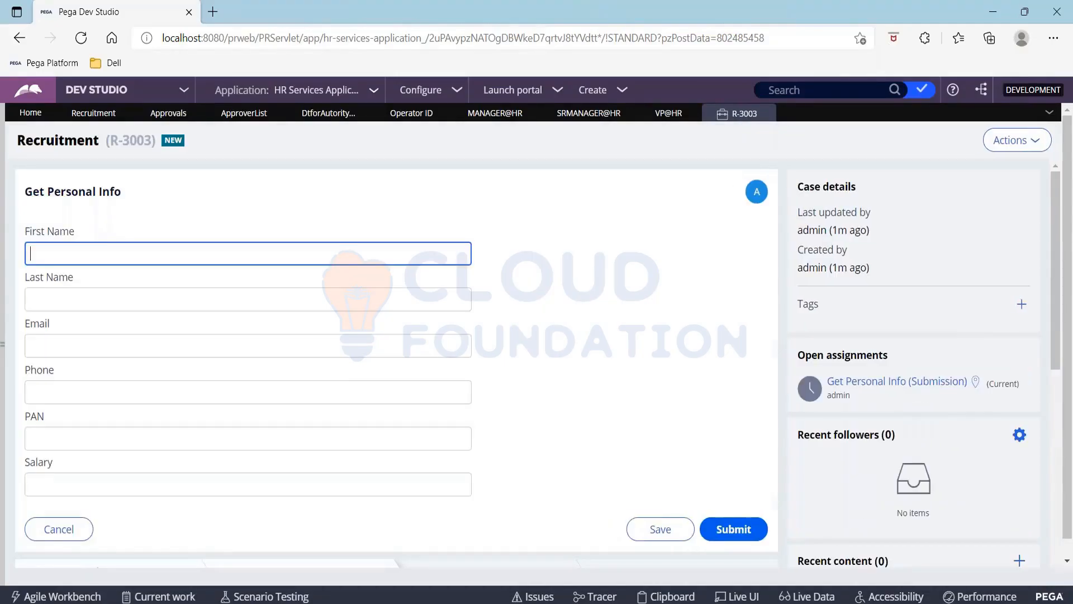
left_click(227, 479)
type("2")
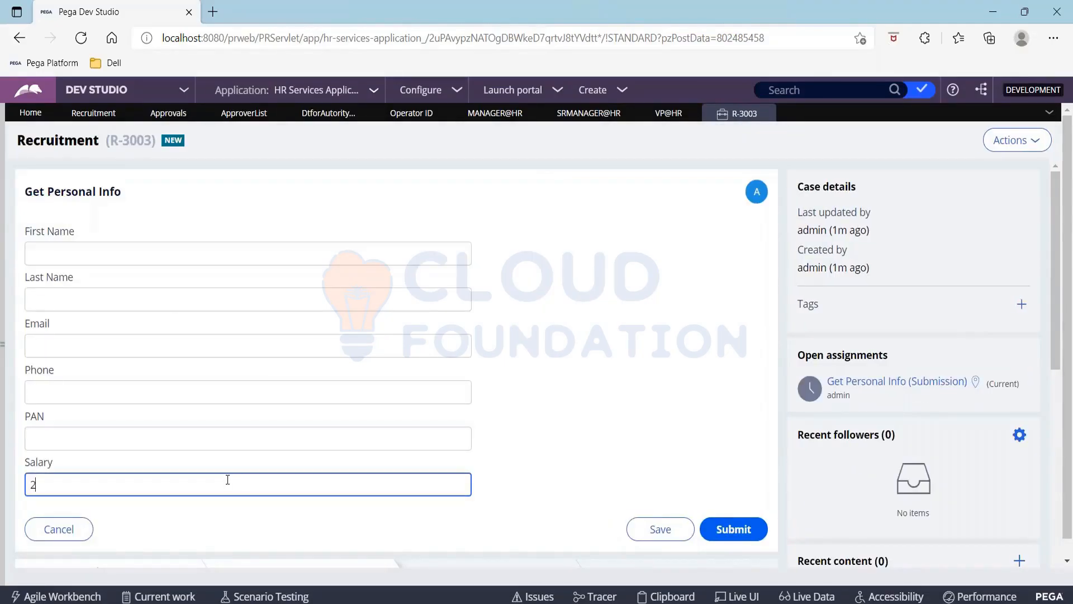
type("75000")
left_click(734, 529)
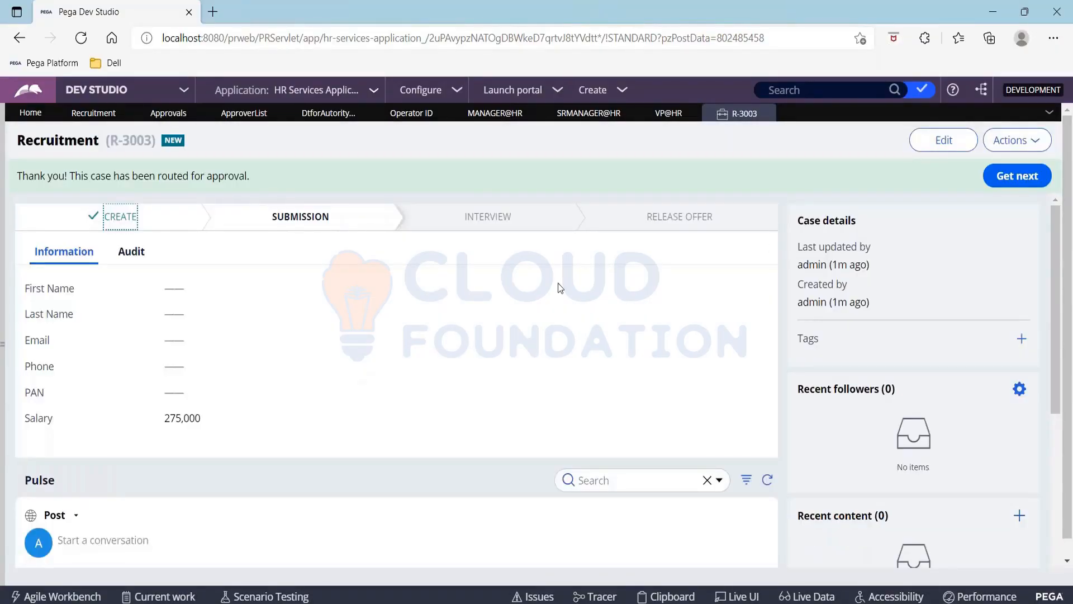
Select the new case ID R-3003 and switch to the Case Manager Portal window
left_click(414, 17)
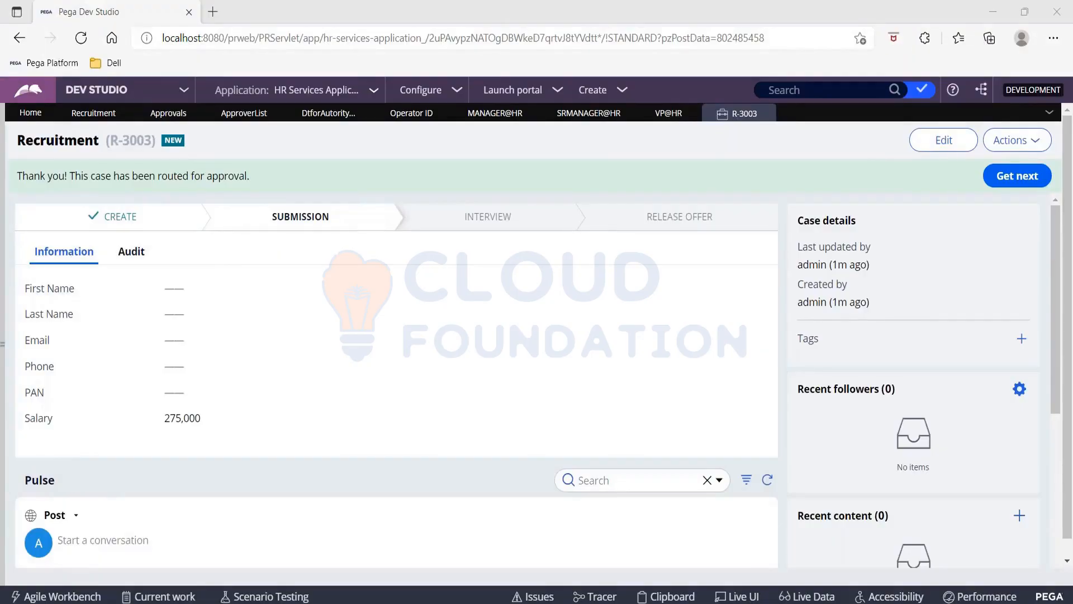
left_click(451, 336)
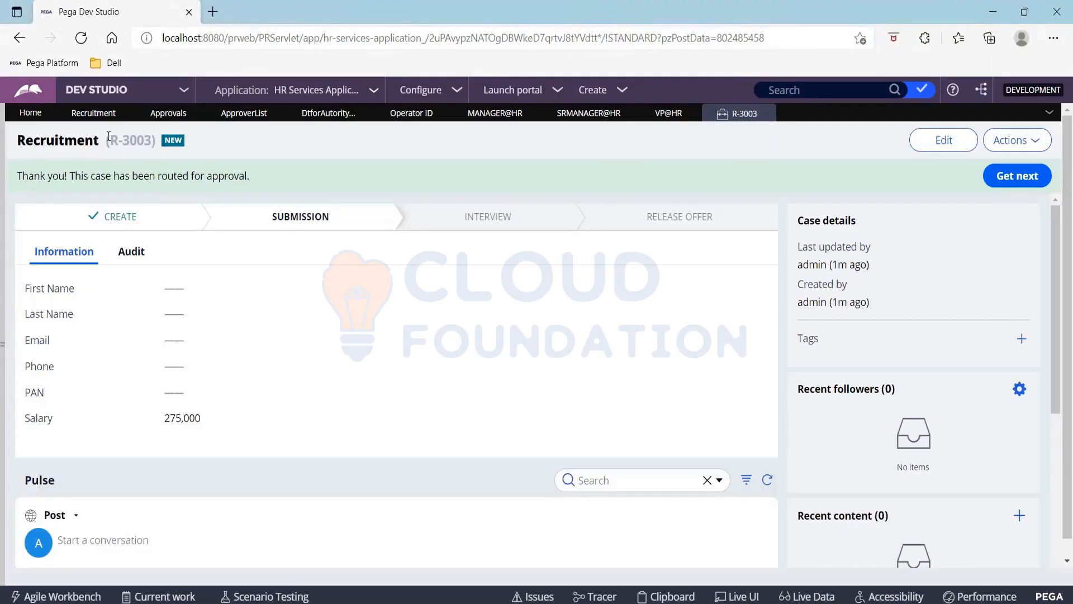
left_click_drag(107, 138, 154, 140)
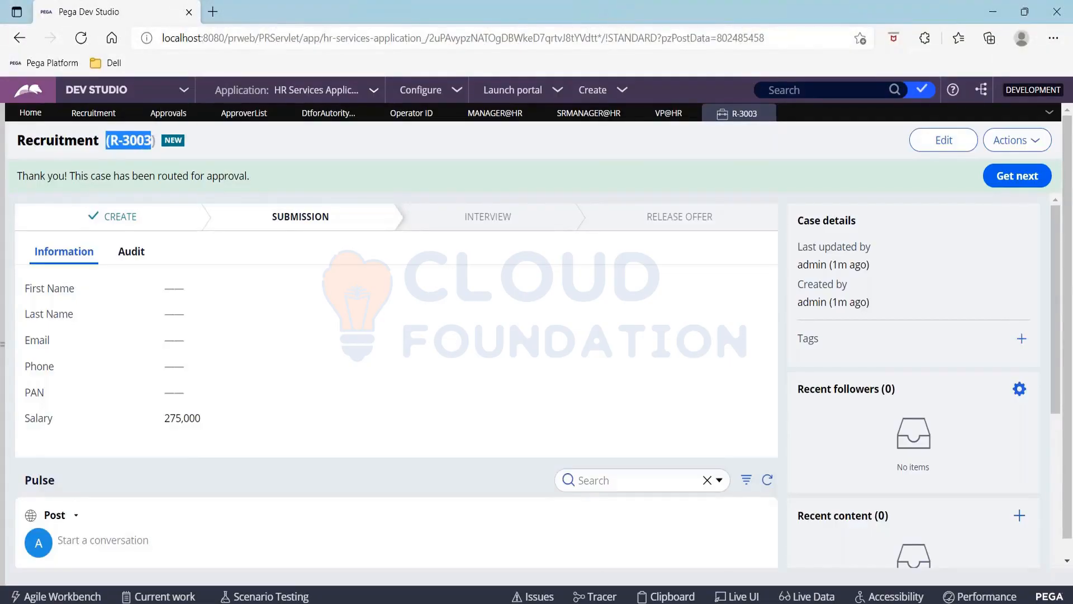
key("alt+Tab")
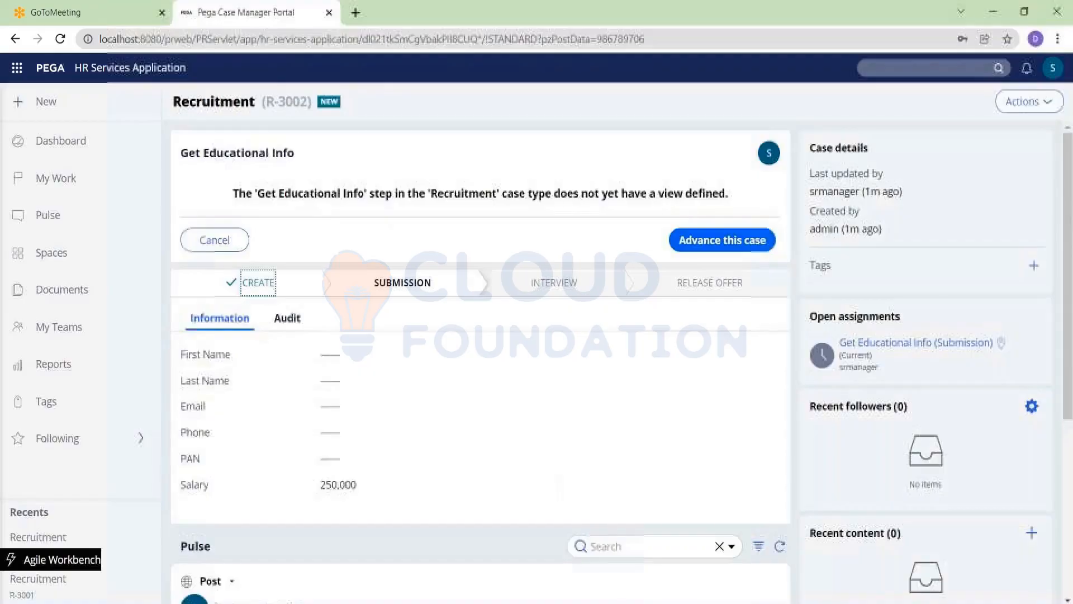
Log off and sign back into the portal as the manager operator with its password
left_click(1053, 76)
left_click(952, 190)
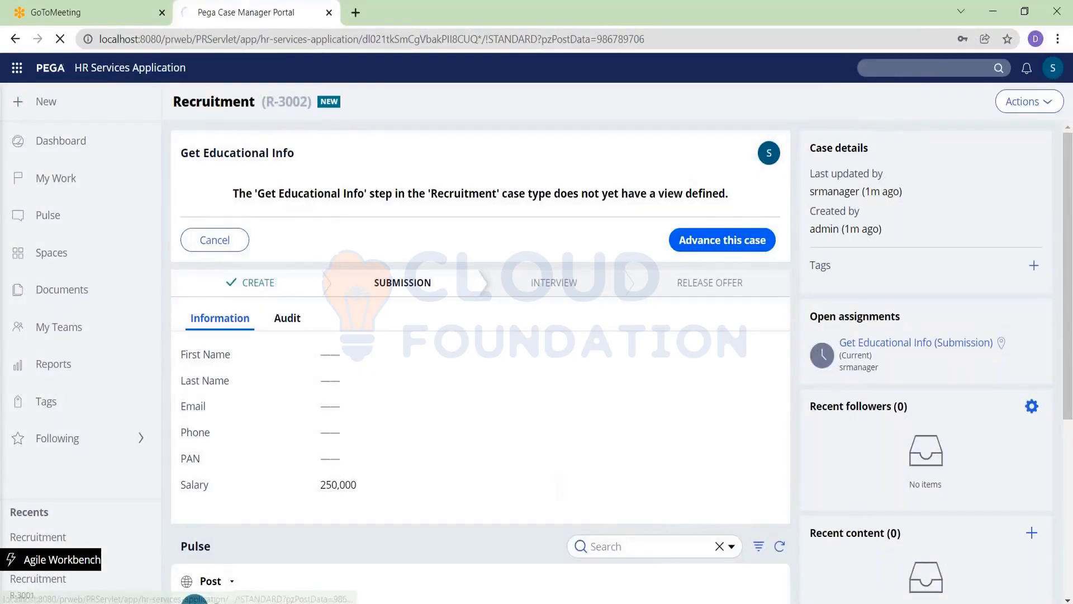
left_click(469, 242)
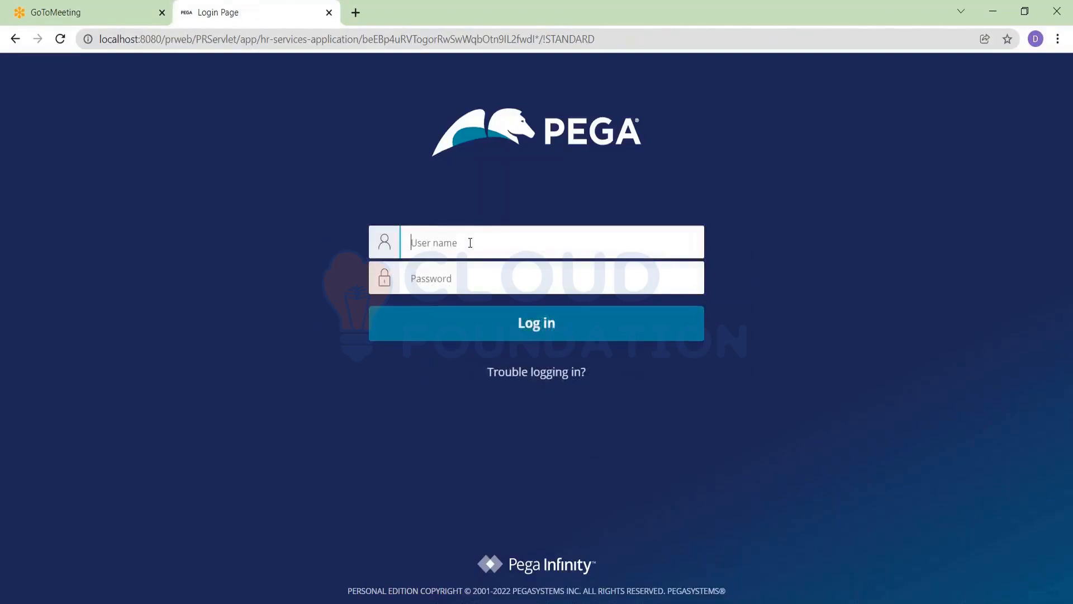
type("mana")
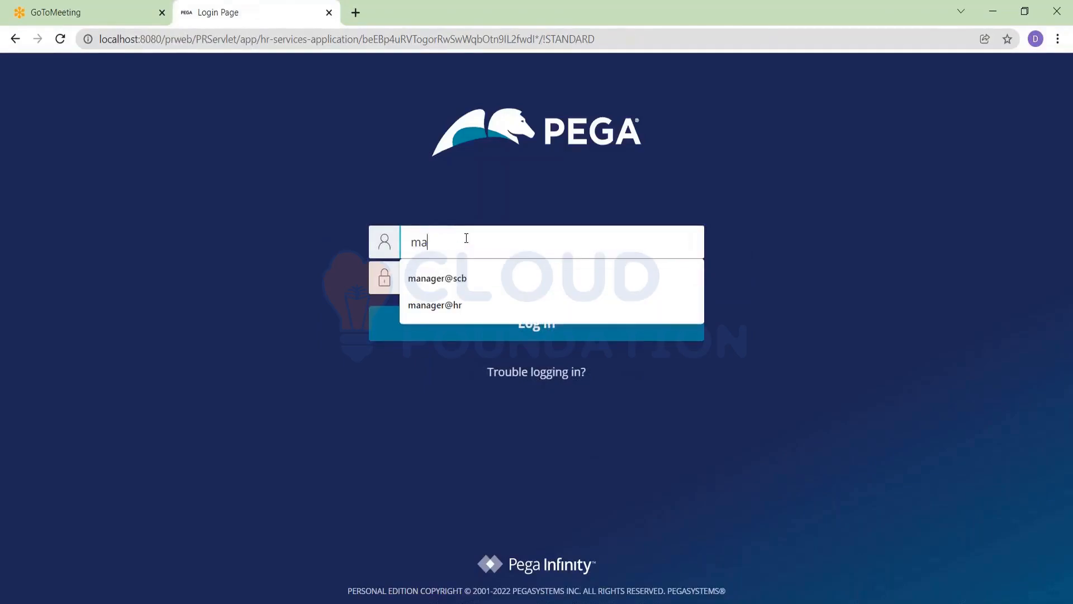
key("Down")
key("Down")
key("Return")
key("Tab")
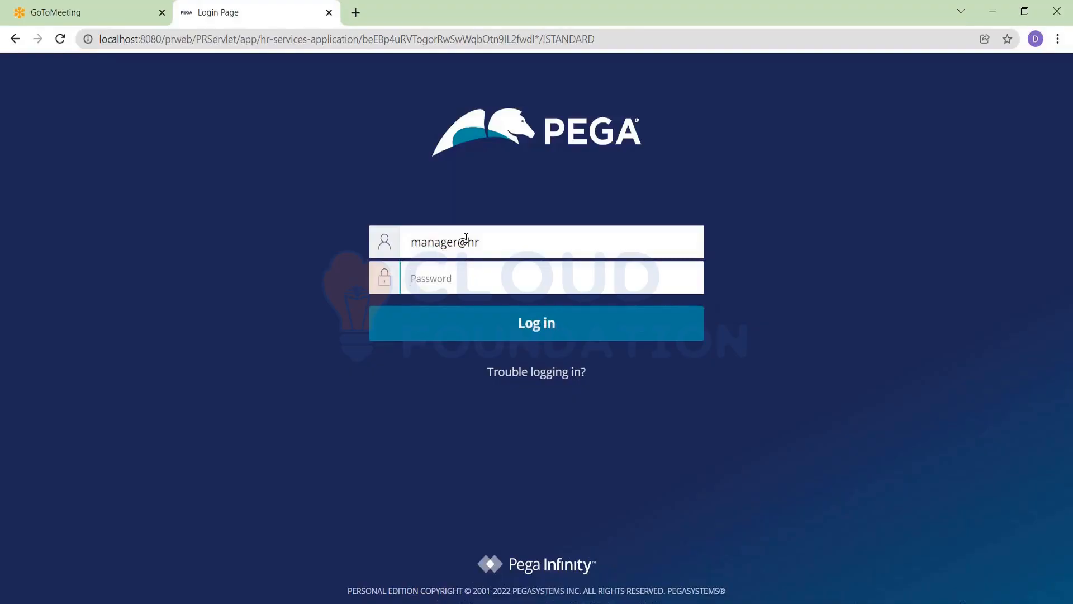
type("rules")
key("Return")
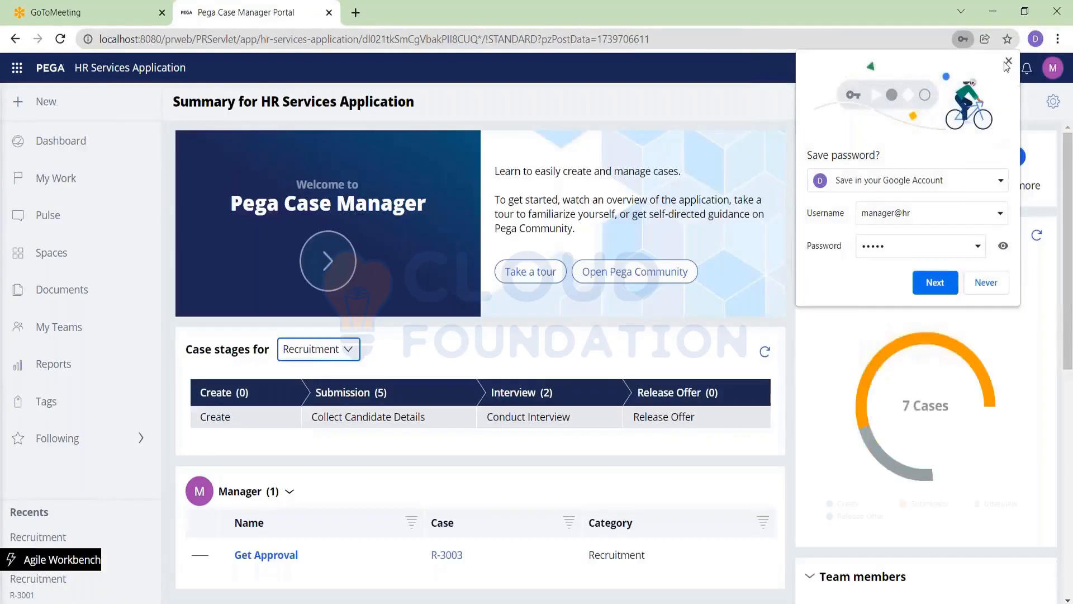
left_click(1009, 62)
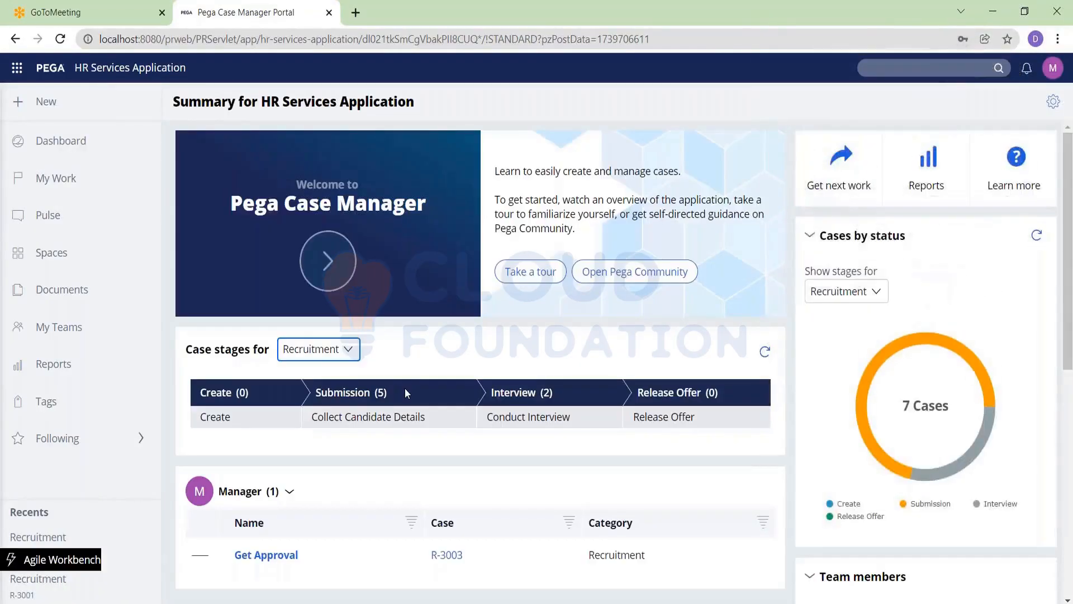
Open R-3003's Get Approval assignment, approve it, and log off
scroll(406, 393, "down", 3)
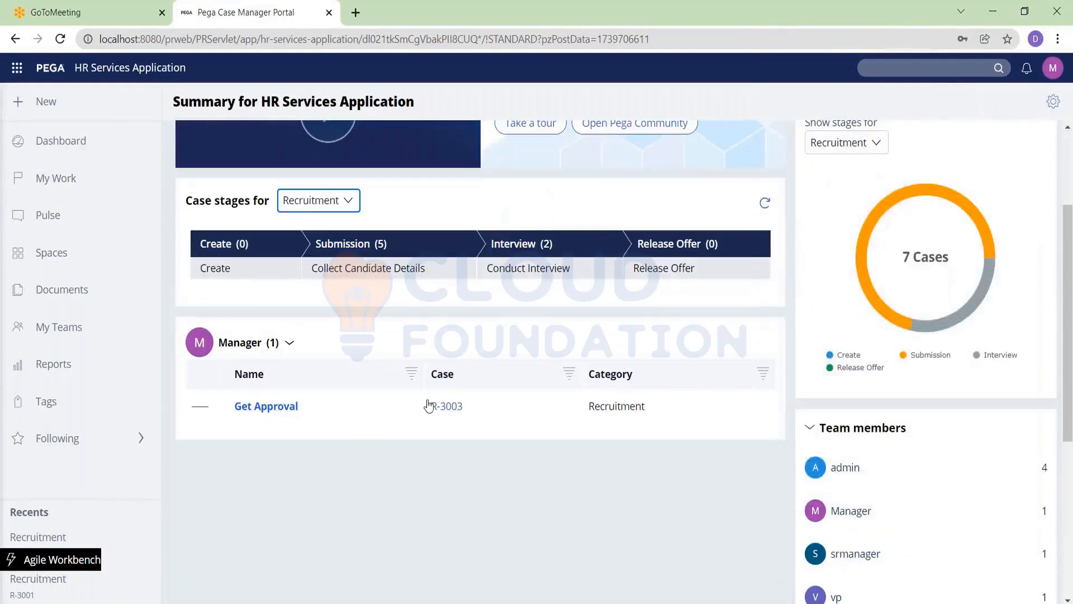
left_click(448, 406)
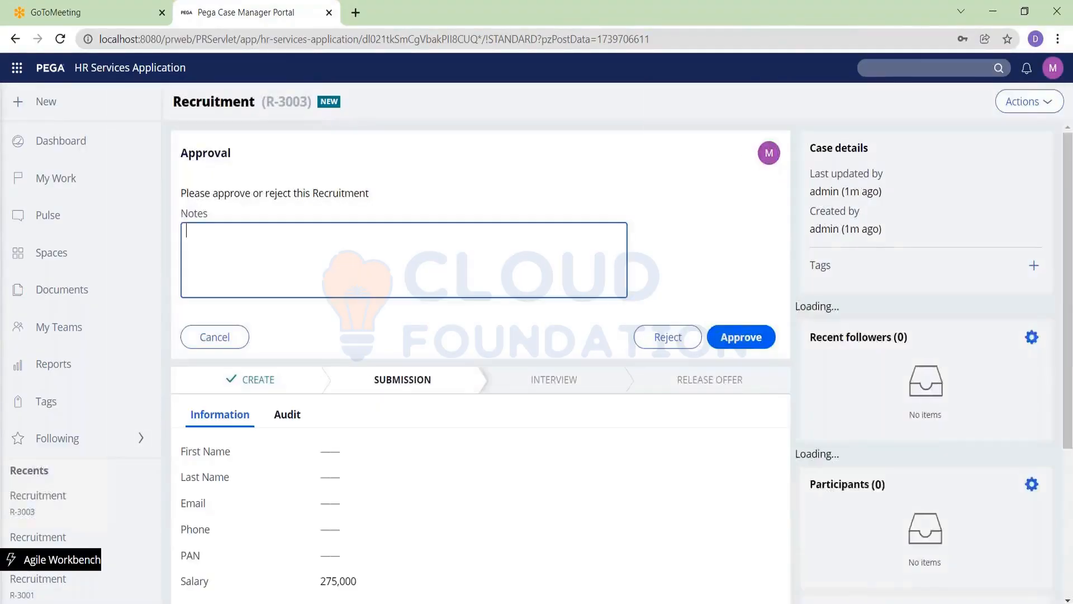
left_click(729, 337)
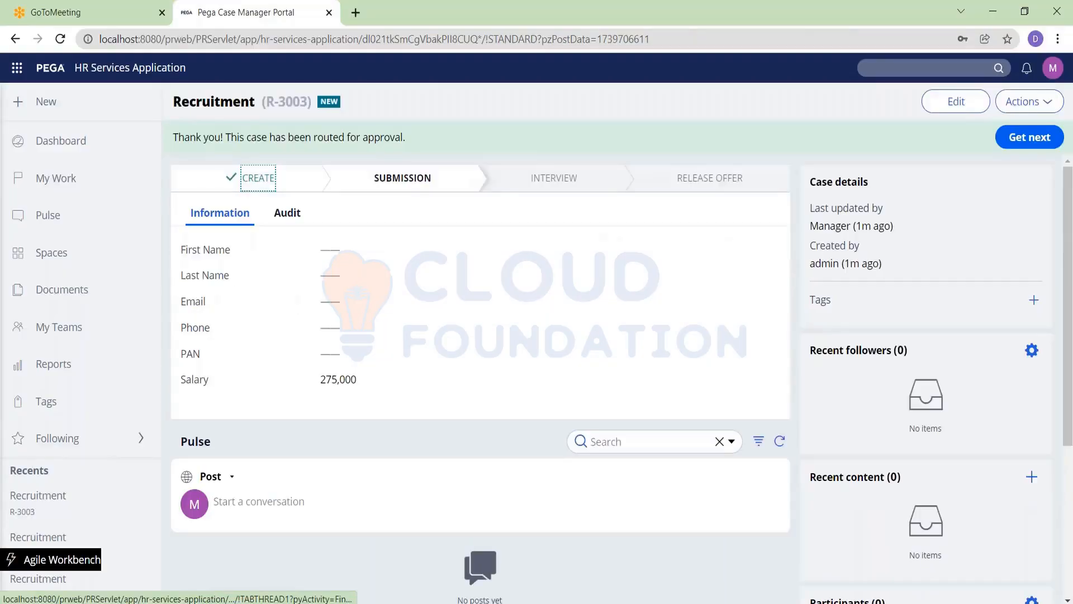
left_click(1052, 70)
left_click(982, 191)
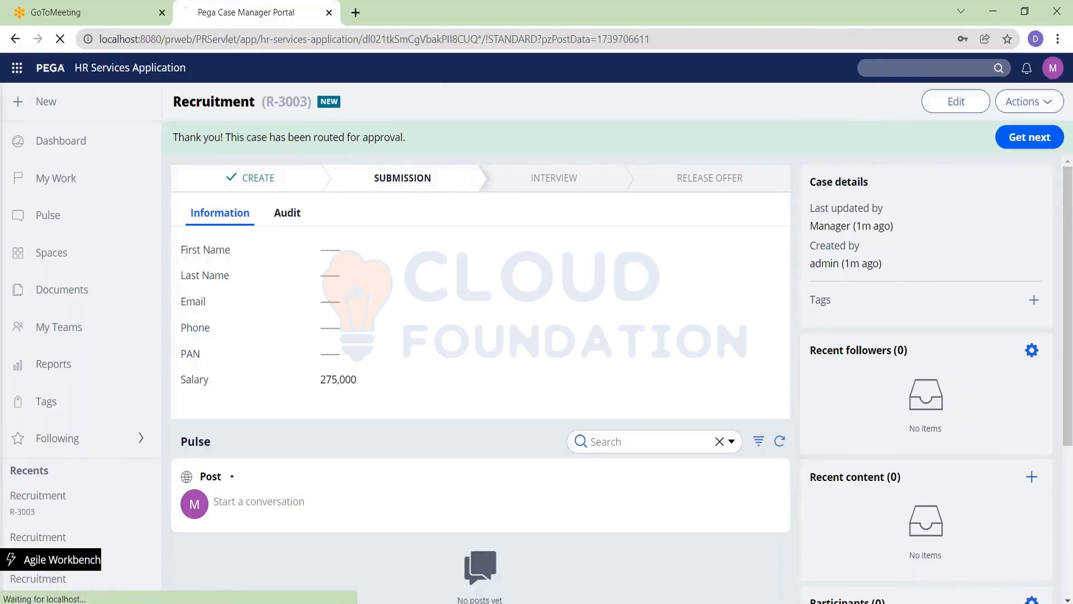
left_click(469, 233)
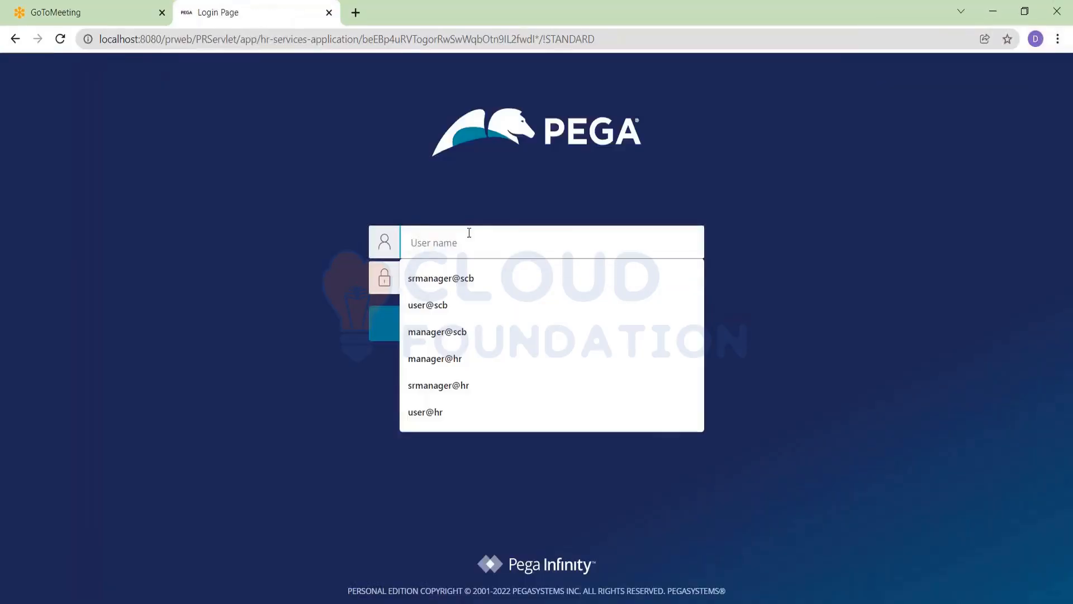
Sign in as the senior manager operator, correcting the user name's domain to hr
key("Down")
key("Return")
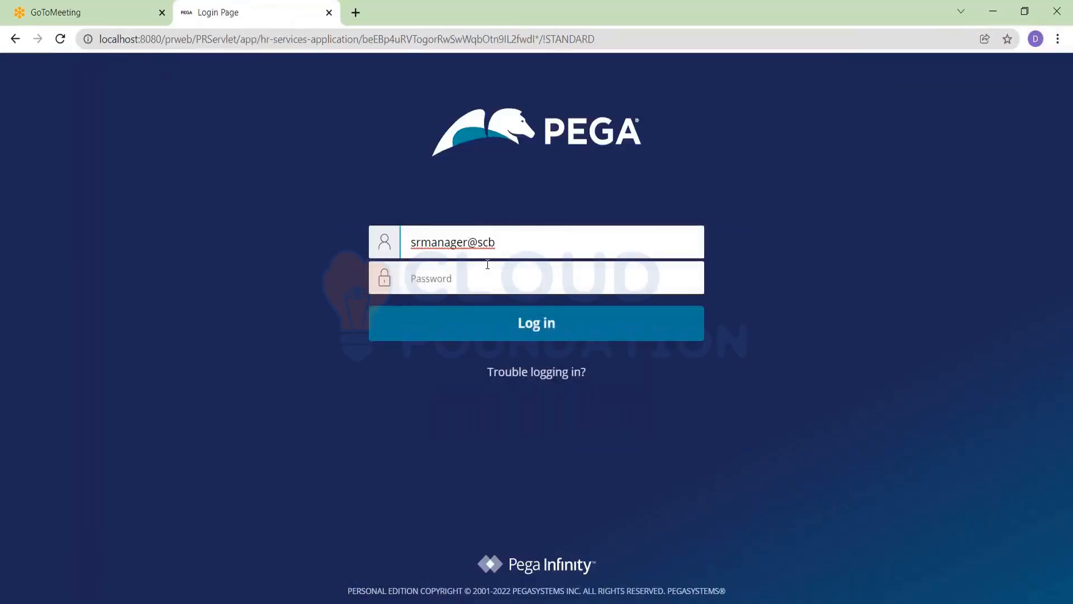
key("BackSpace")
key("BackSpace")
key("BackSpace")
type("hr")
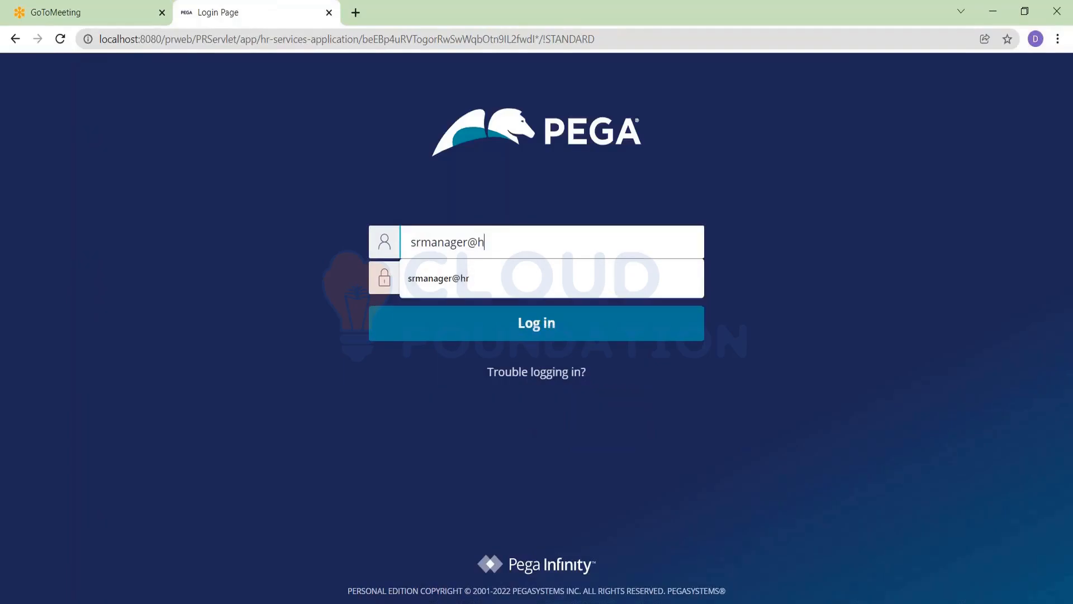
key("Tab")
type("rules")
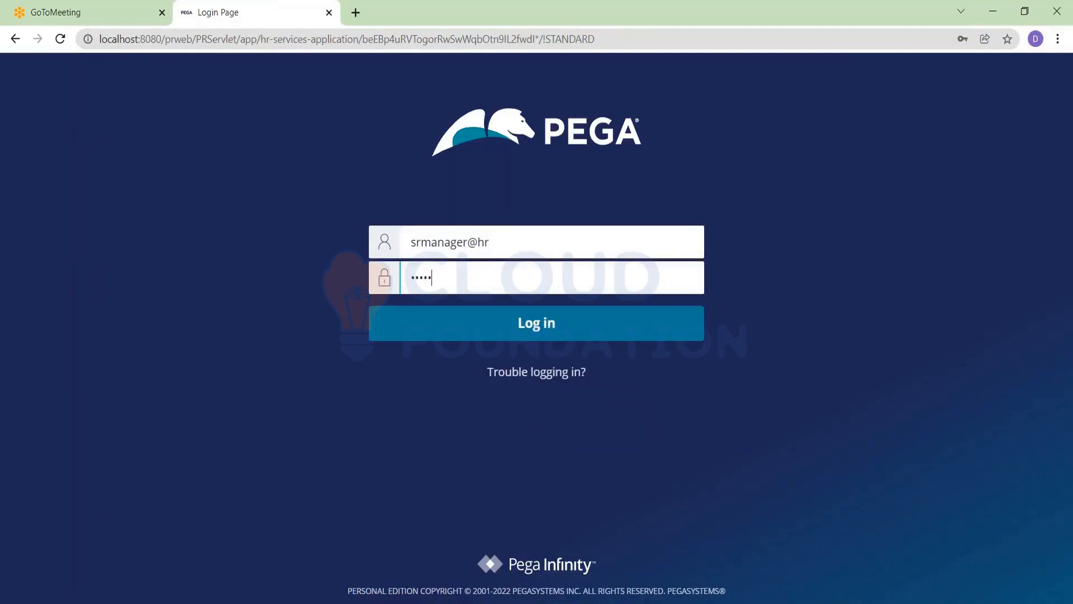
key("Return")
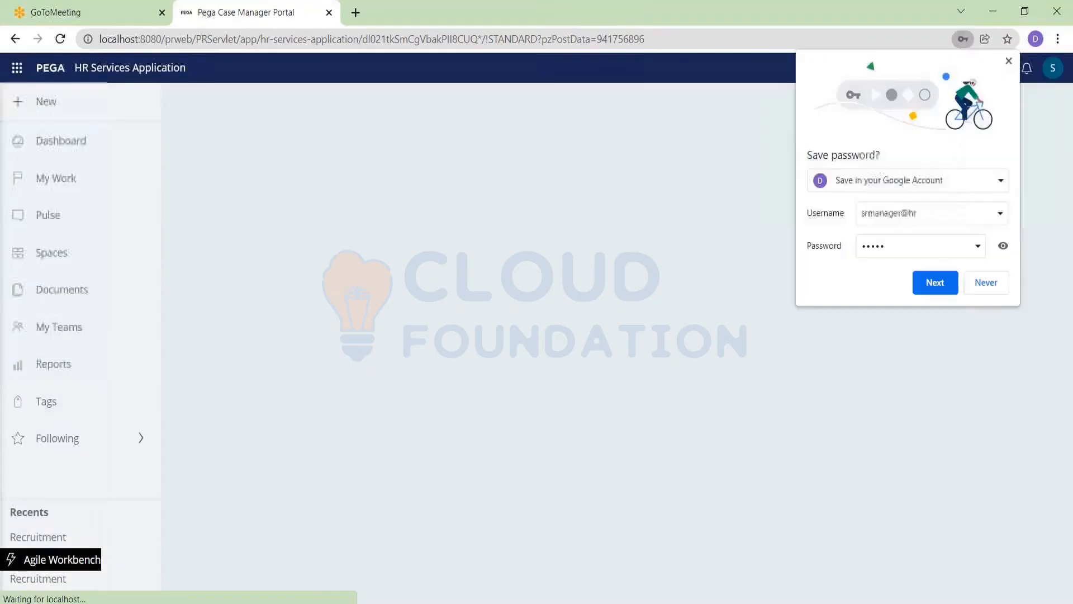
Approve R-3003's Get Approval assignment as senior manager and dismiss the save-password prompt
scroll(472, 374, "down", 2)
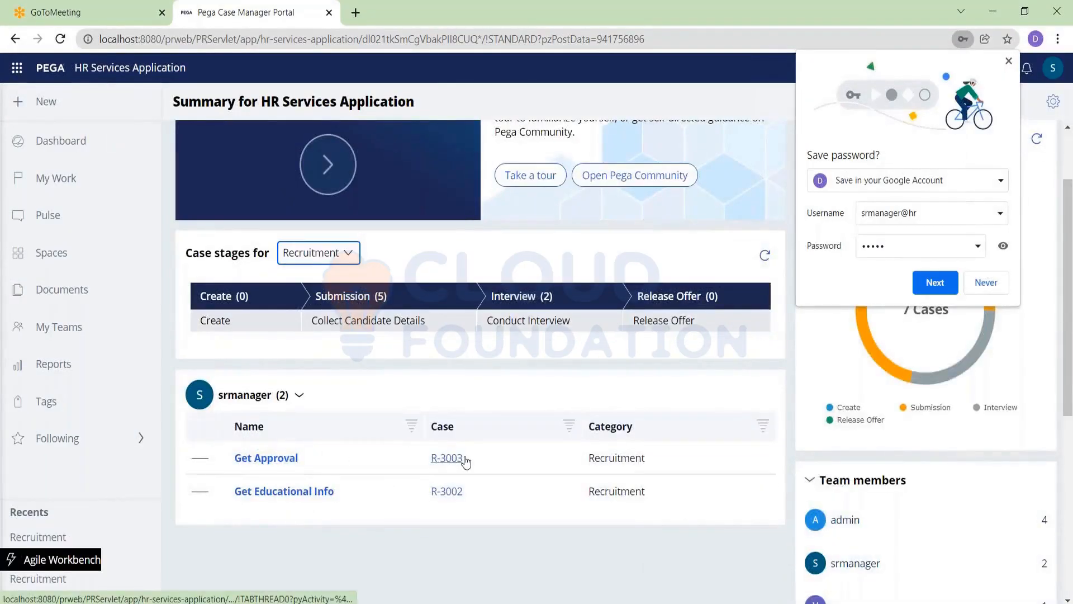
left_click(284, 464)
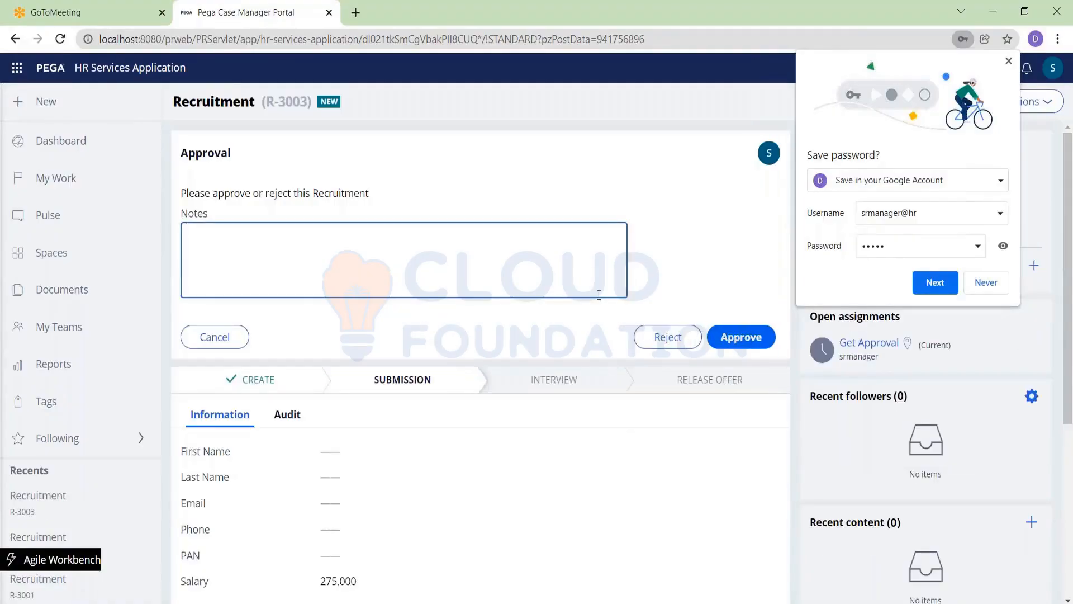
left_click(755, 337)
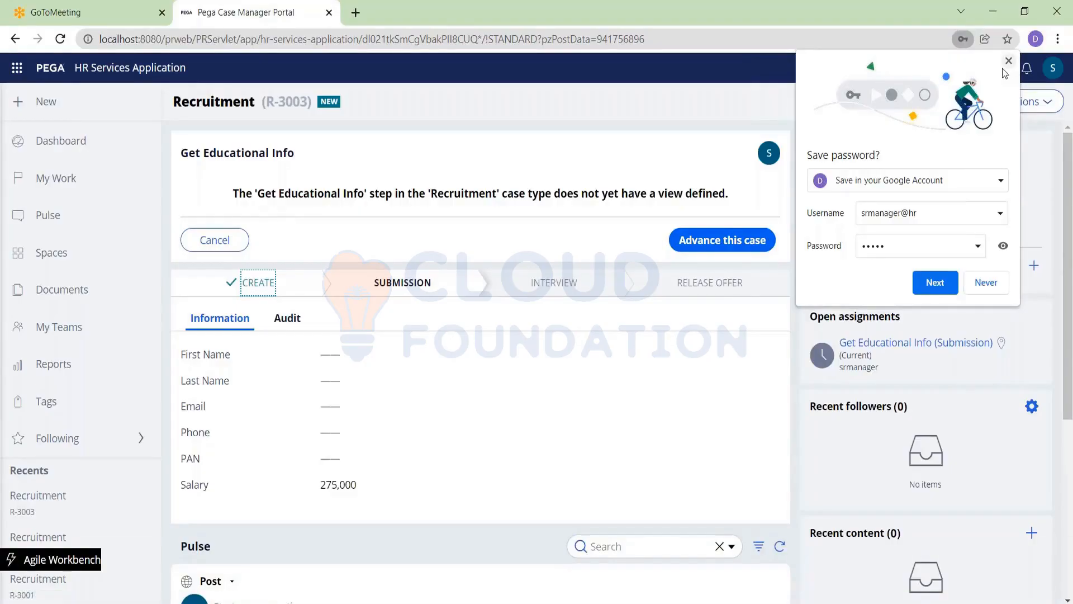
left_click(934, 283)
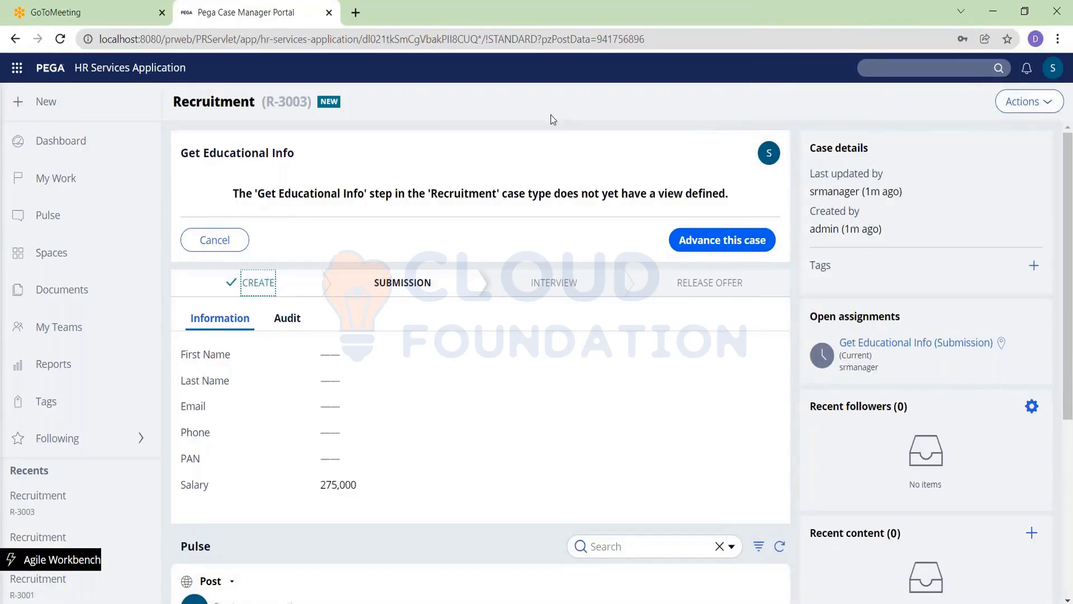
left_click(419, 8)
Back in Dev Studio, review the Approvals step's Decision table for matrix set to DtforAutorityMatrix
key("alt+Tab")
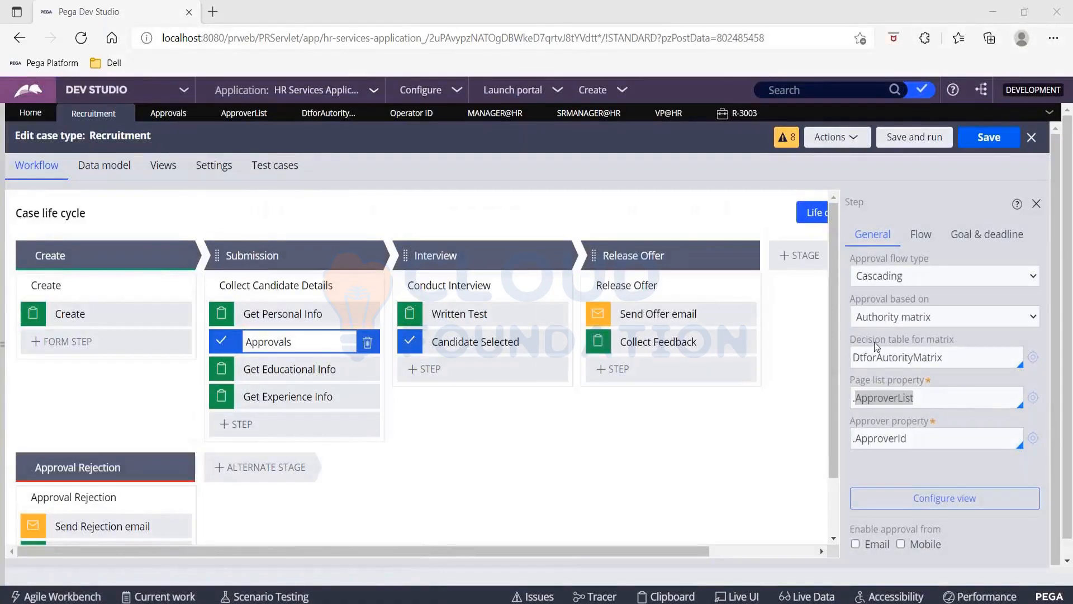
left_click_drag(850, 341, 972, 338)
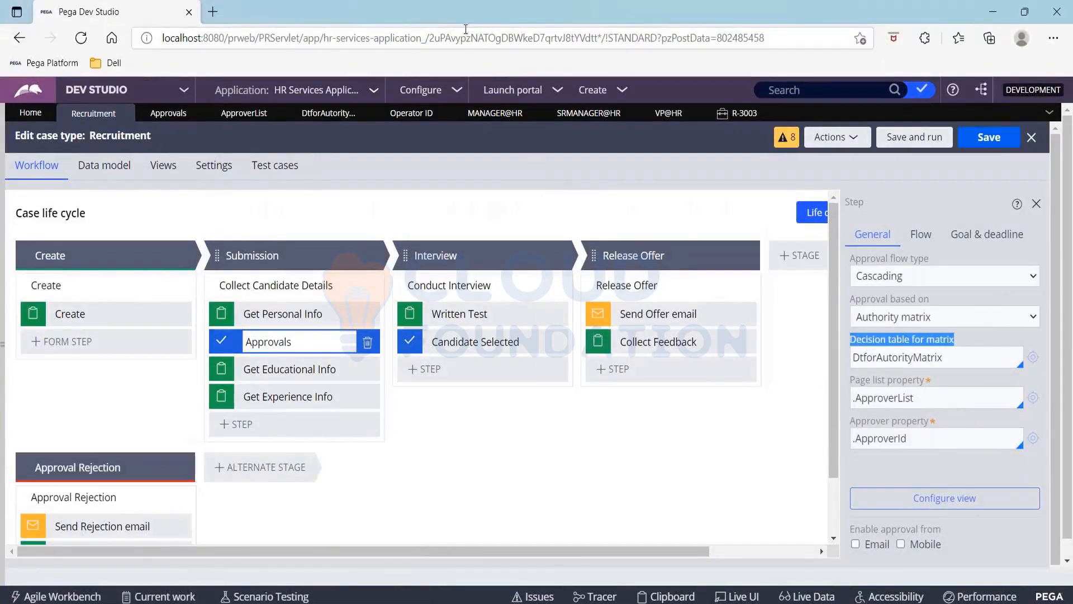
left_click(410, 16)
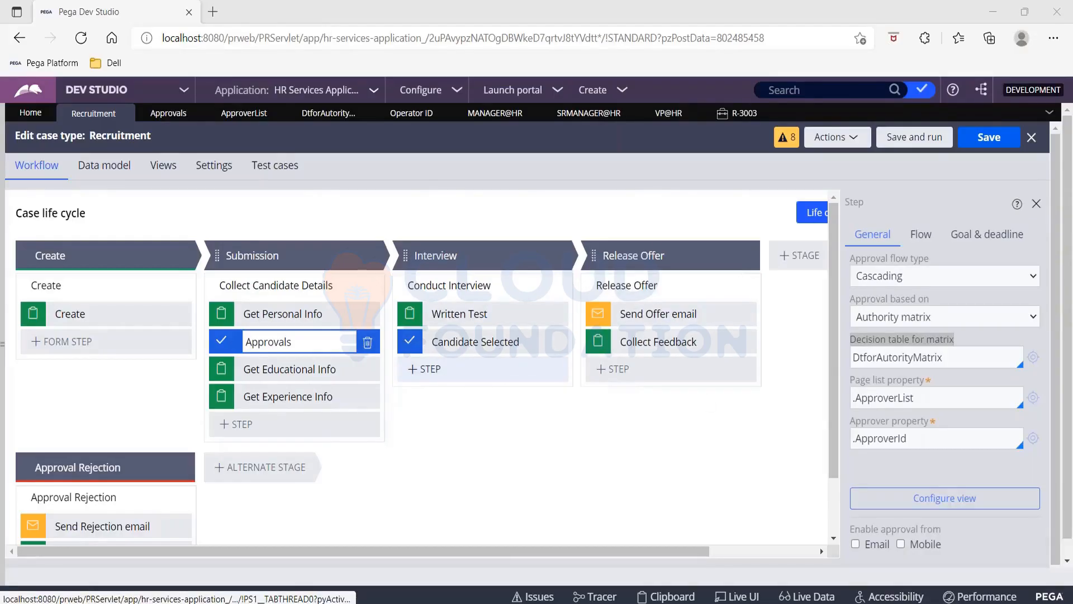
left_click(295, 341)
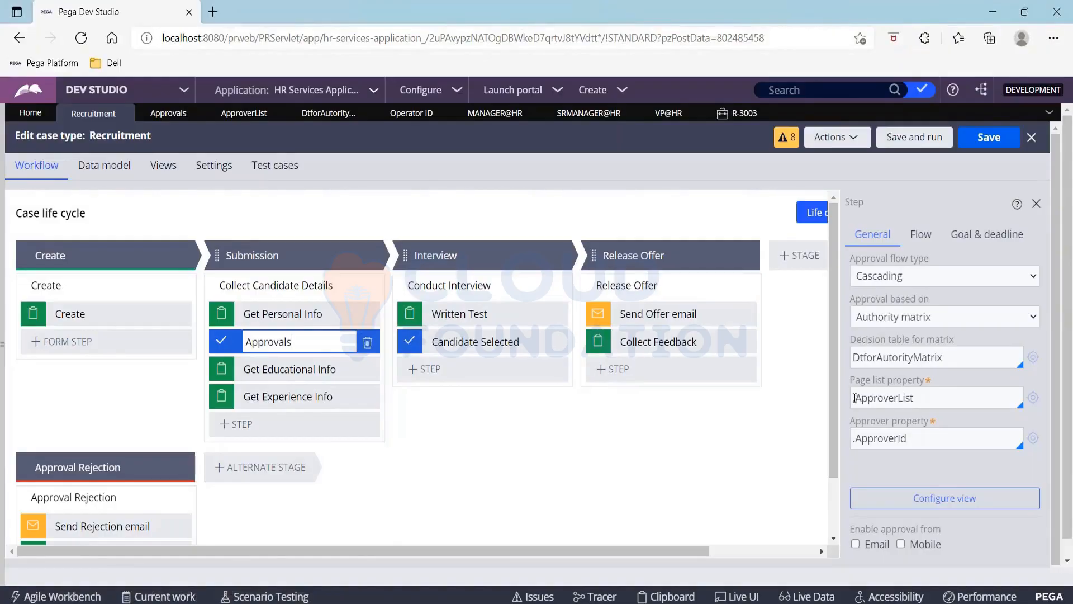
left_click_drag(856, 393, 930, 394)
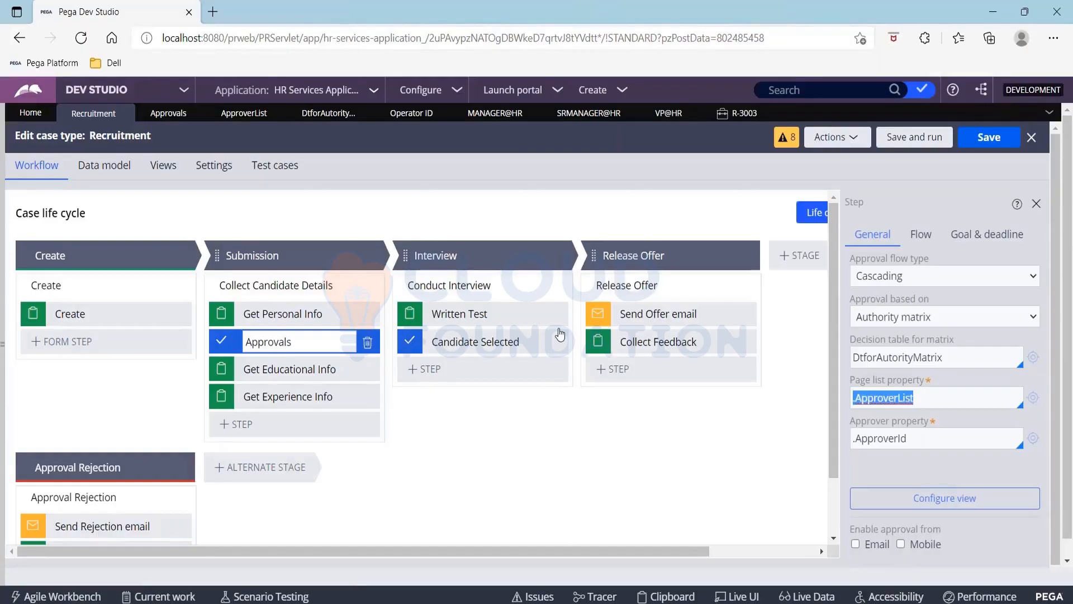
left_click(278, 313)
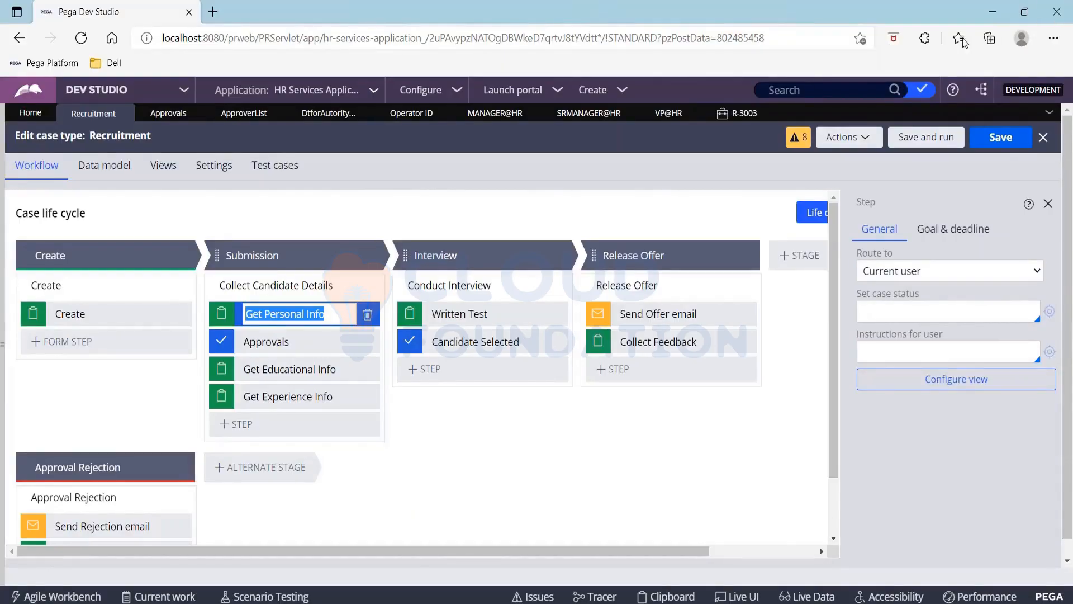
Select the Get Personal Info step in the Submission stage to show its General properties, routed to the current user
left_click(414, 12)
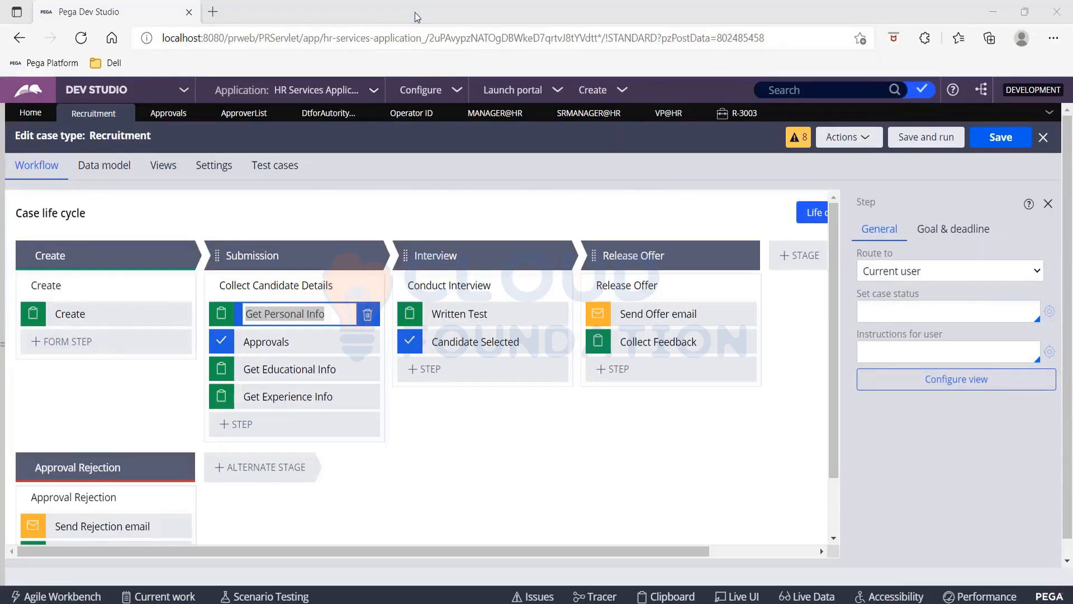